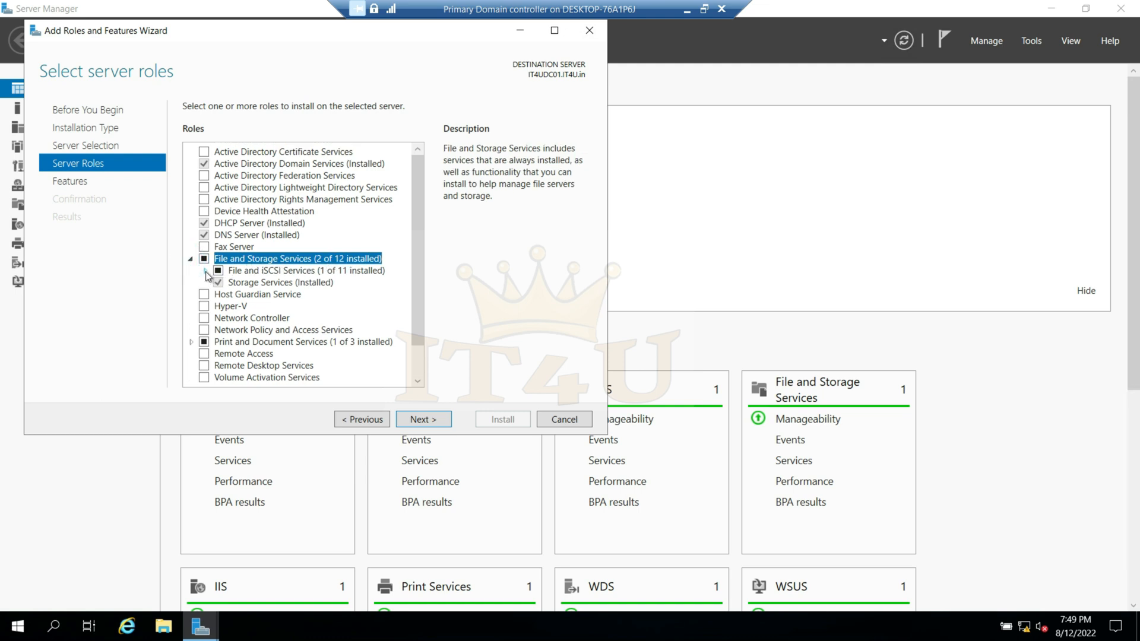
- Select the DFS Namespaces role service under File and iSCSI Services with its required management tools, and proceed to the installation confirmation
left_click(205, 271)
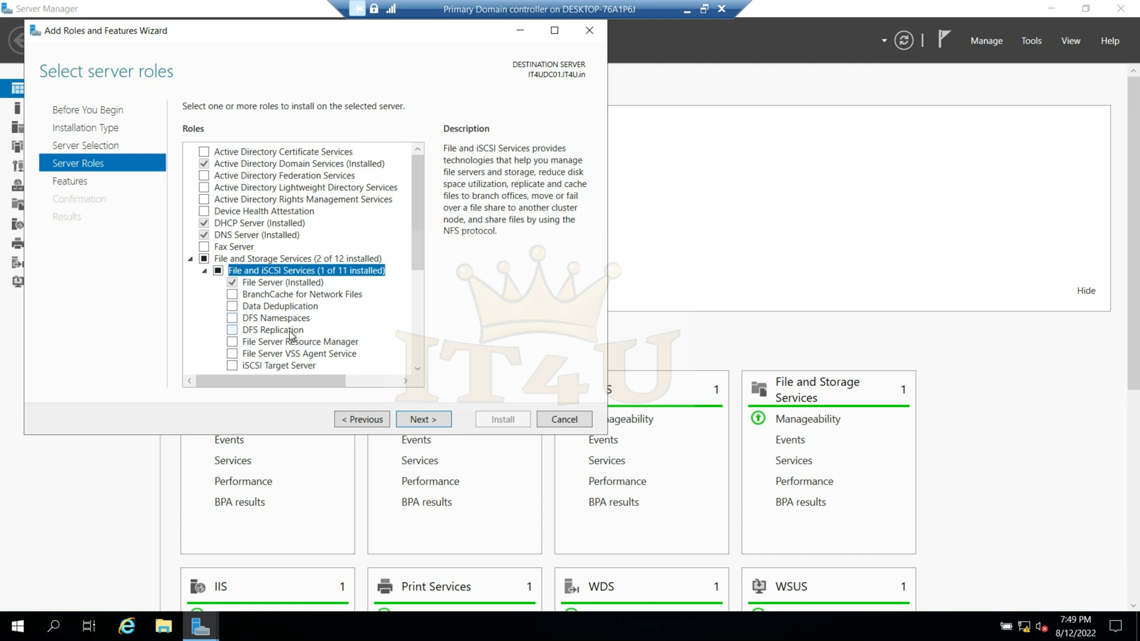
left_click(232, 319)
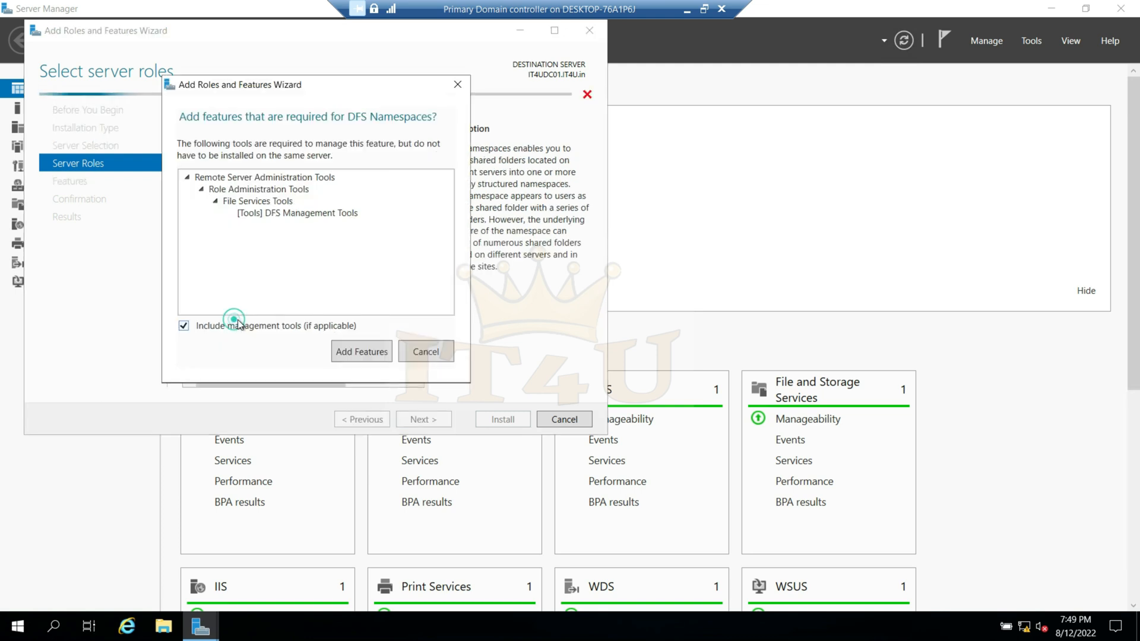
left_click(361, 352)
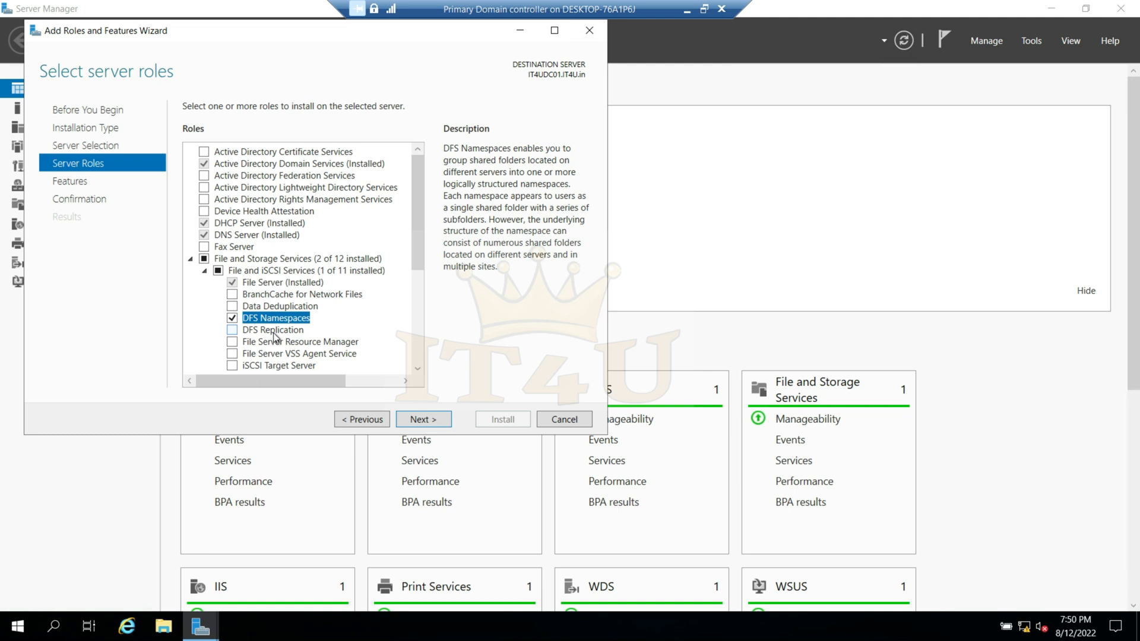
left_click(427, 420)
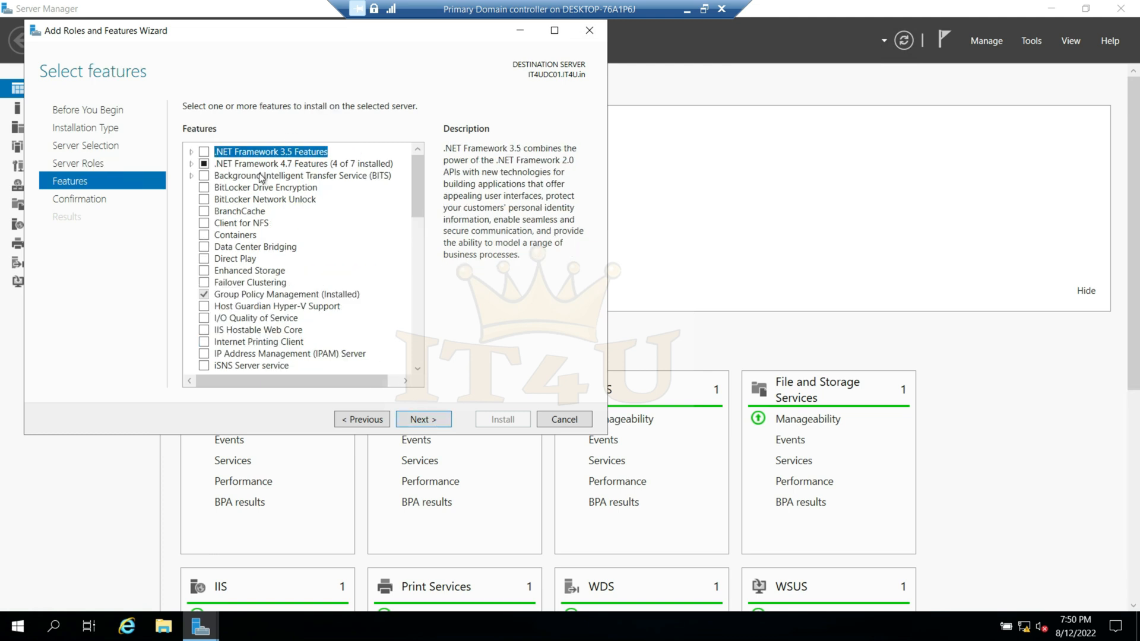
left_click(426, 423)
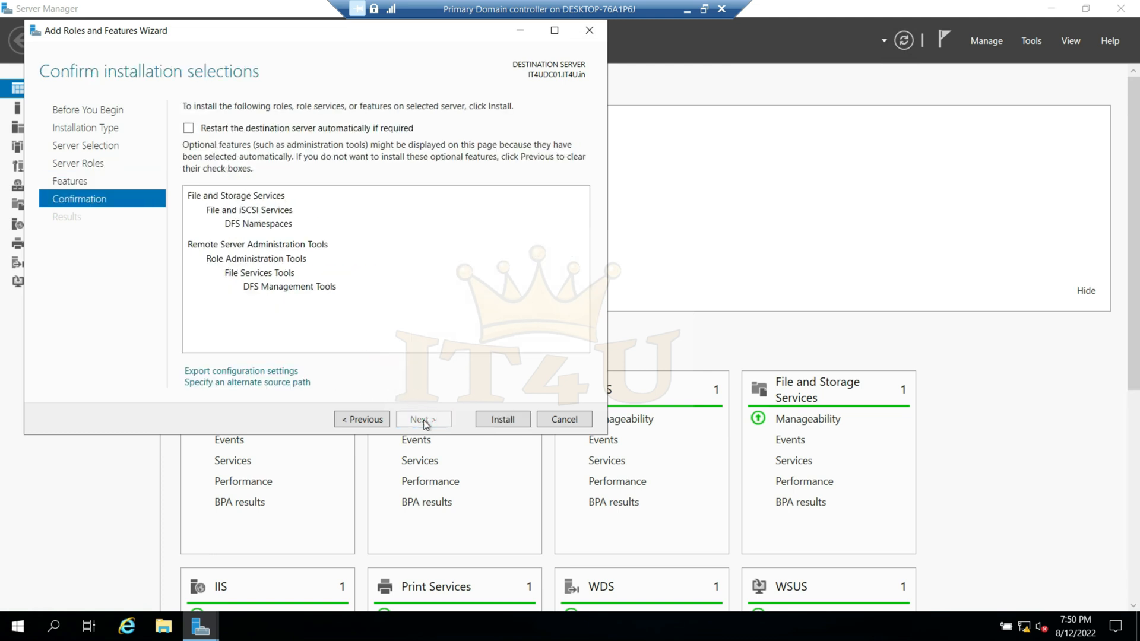
- Allow automatic restart of the destination server if required, install the selected role service, and close the wizard
left_click(187, 128)
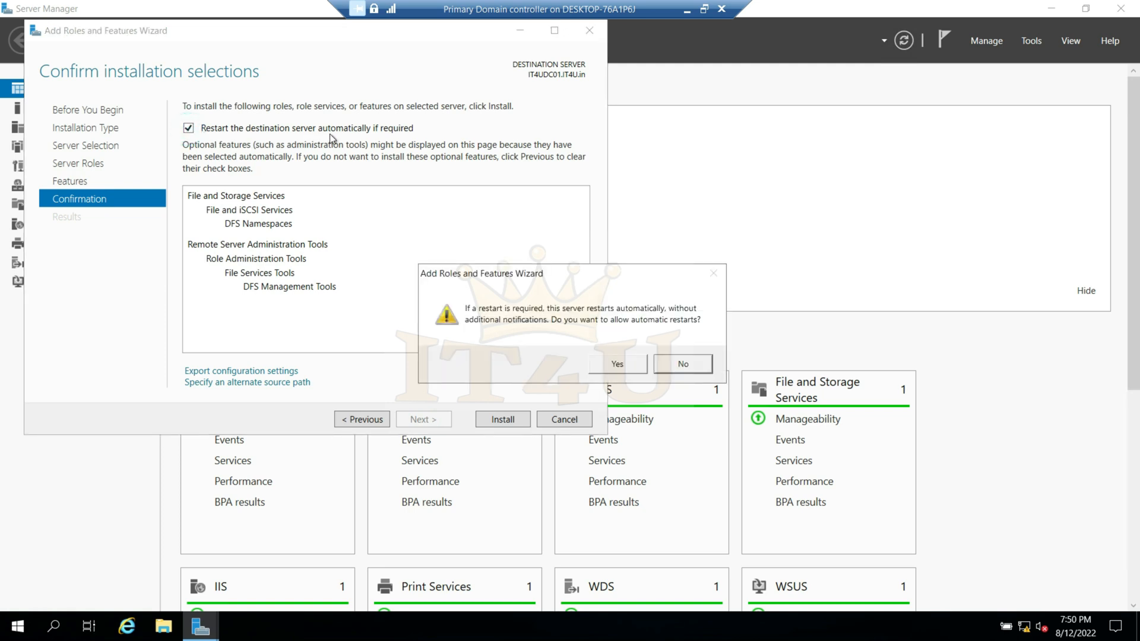
left_click(626, 364)
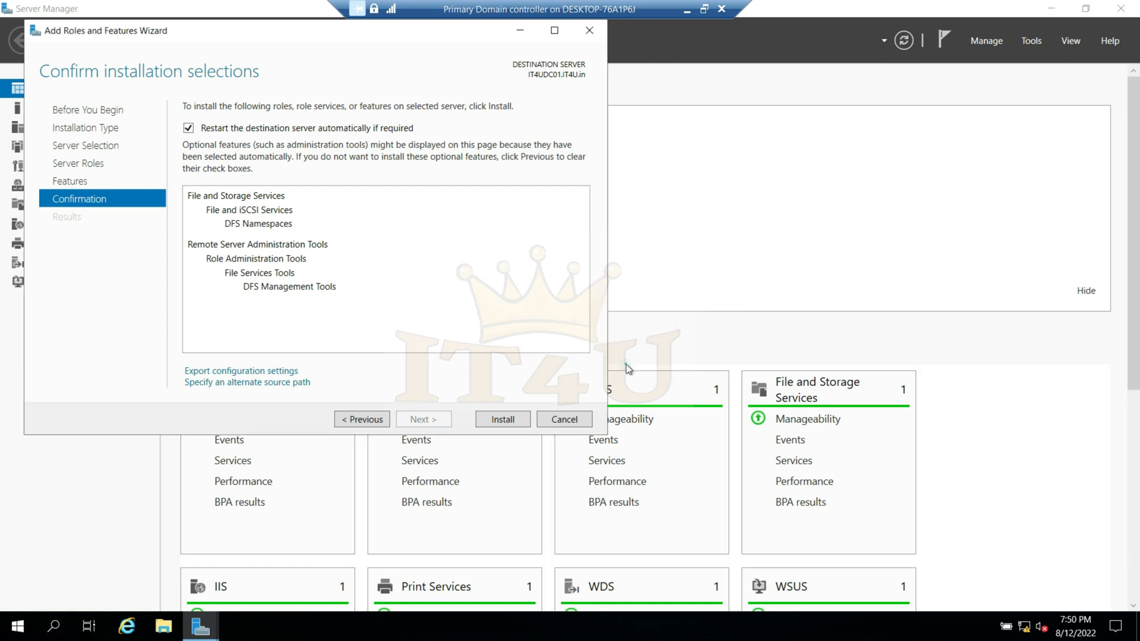
left_click(512, 420)
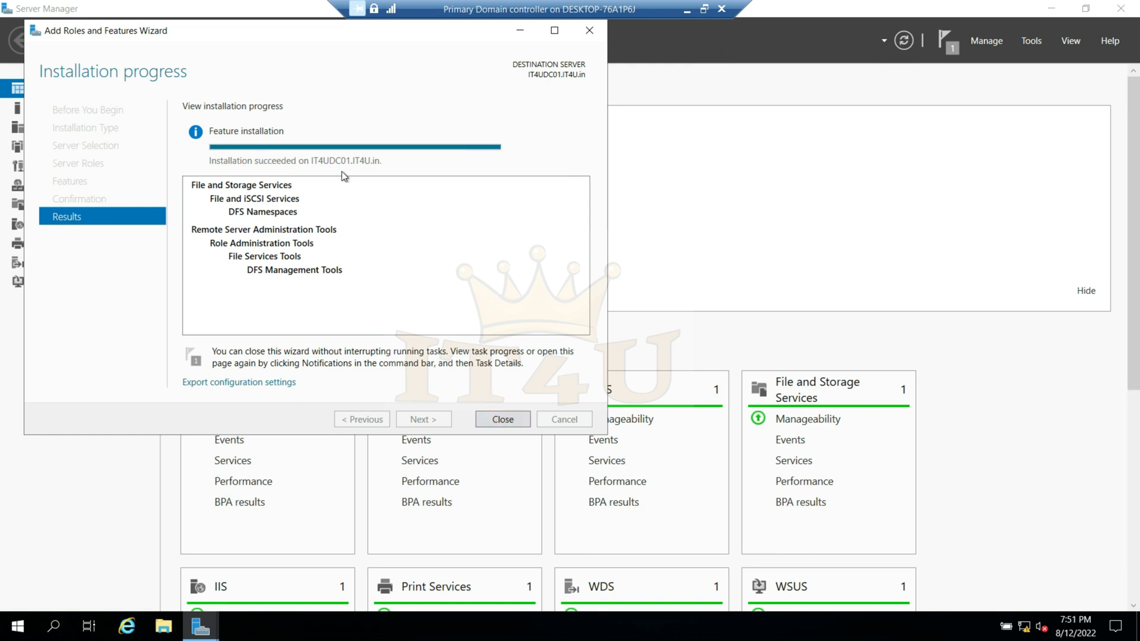
left_click(504, 420)
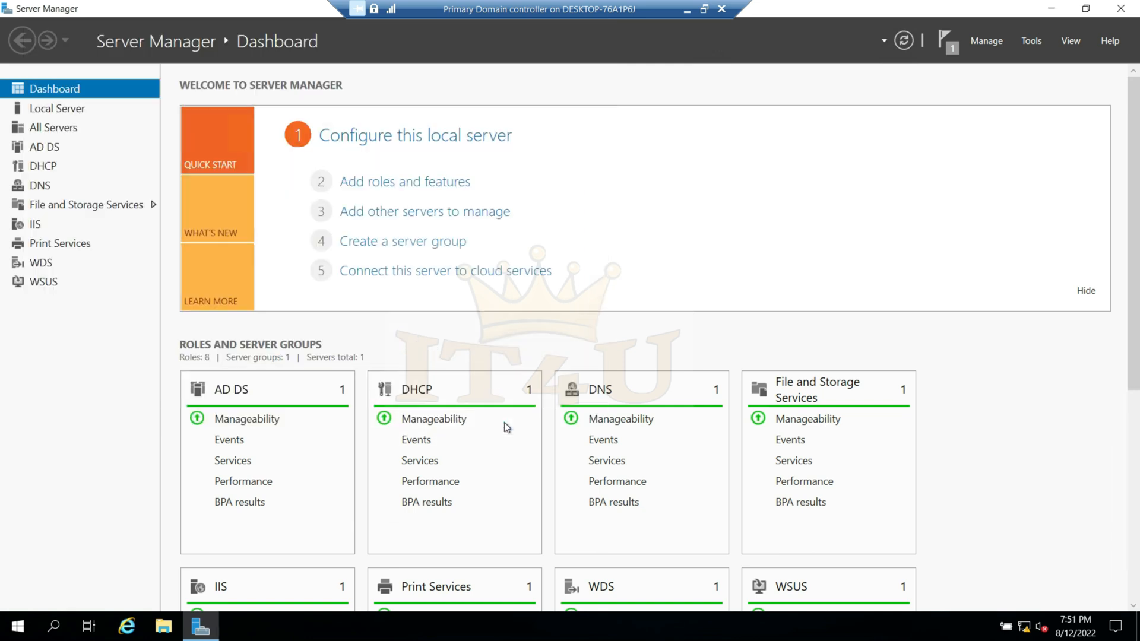
- Check the feature installation notification and open the DFS Management console
left_click(948, 46)
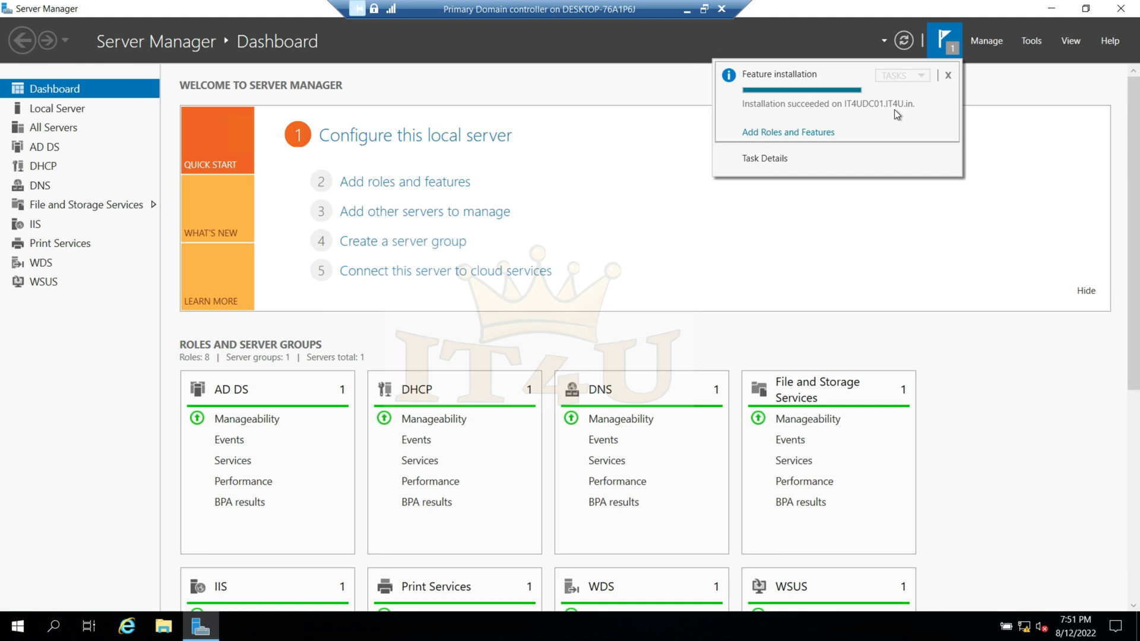
left_click(1037, 44)
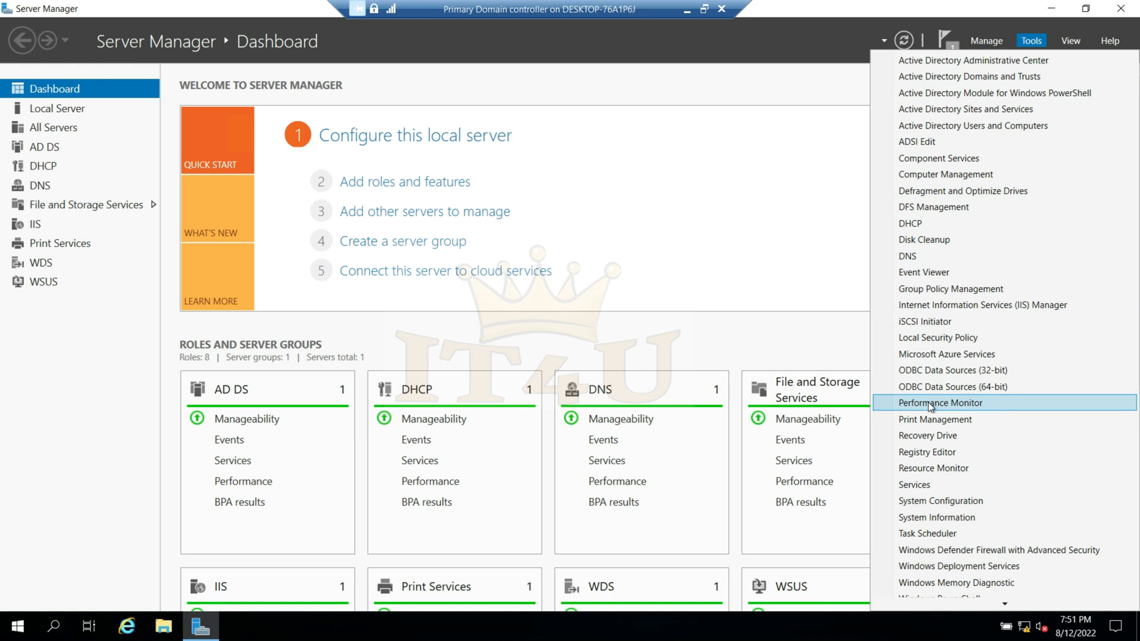
left_click(952, 213)
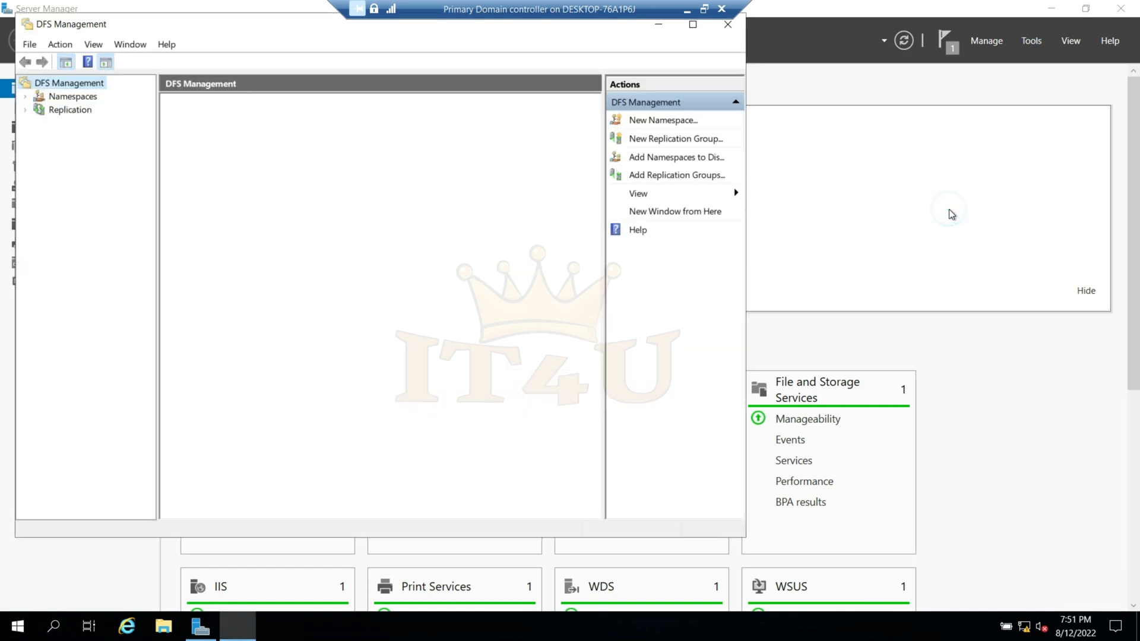
left_click_drag(306, 16, 364, 43)
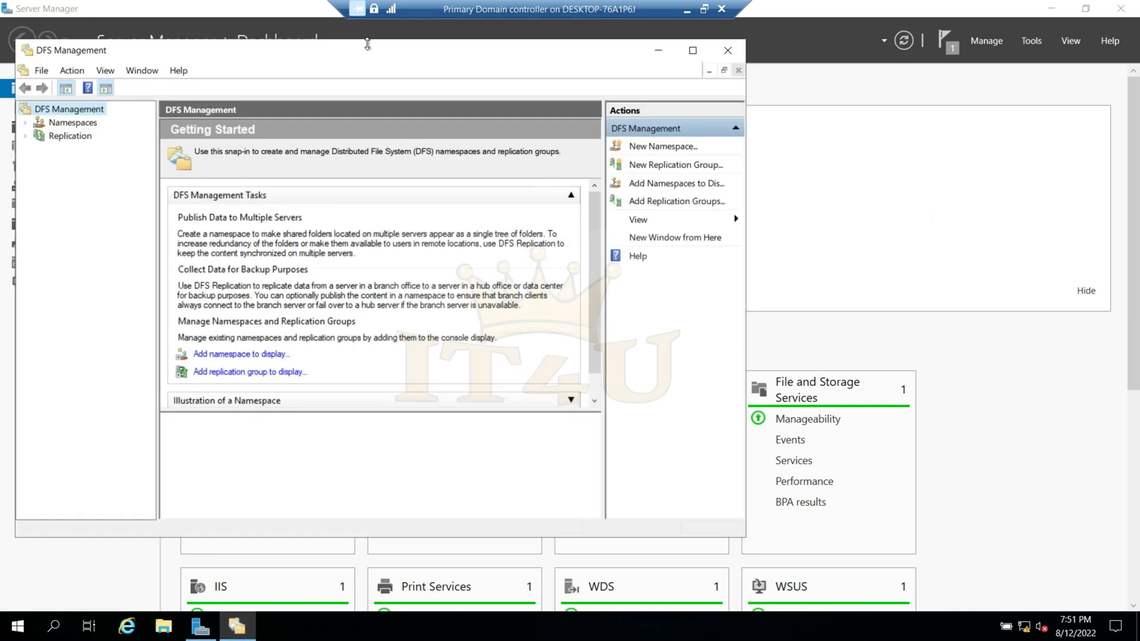
- View the Namespaces and Replication nodes, and start a new namespace under Namespaces
left_click(61, 123)
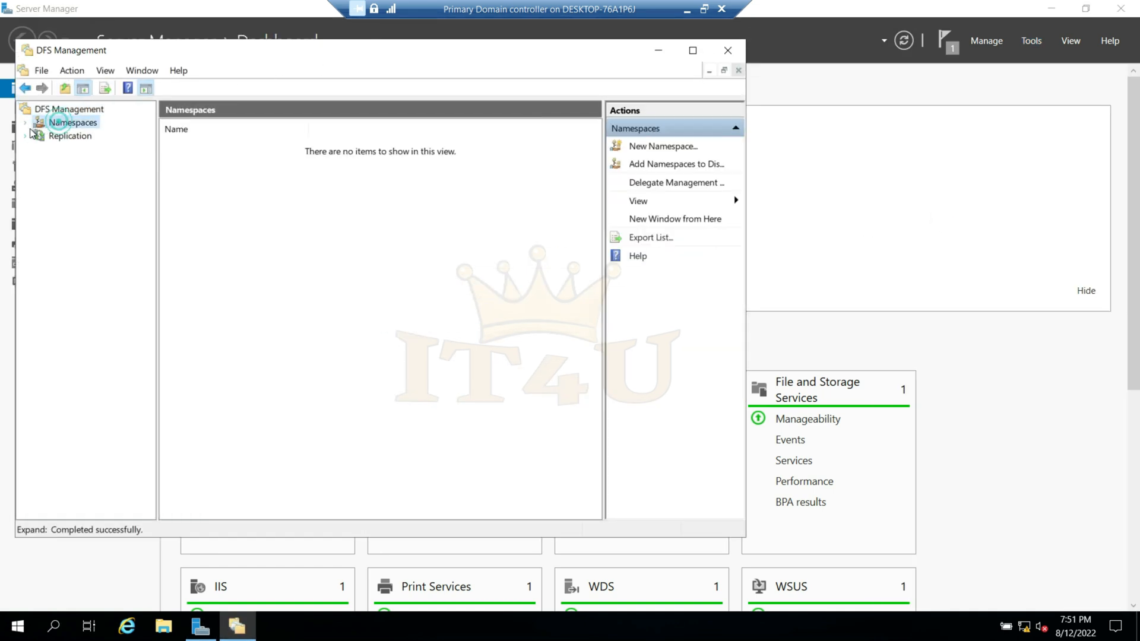
left_click(72, 137)
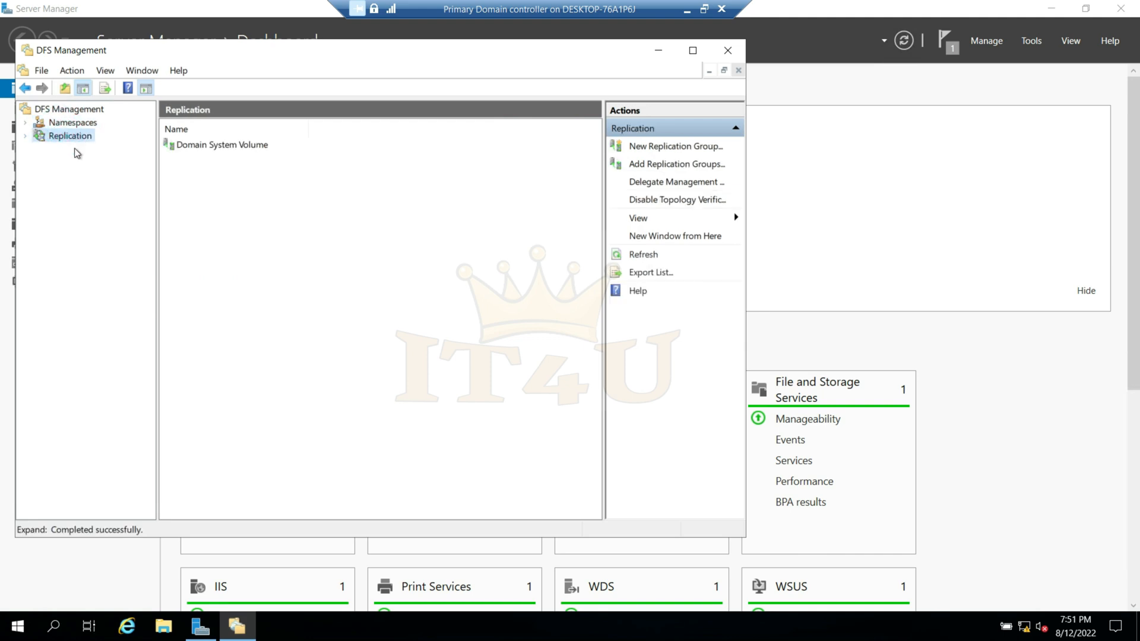
left_click(74, 125)
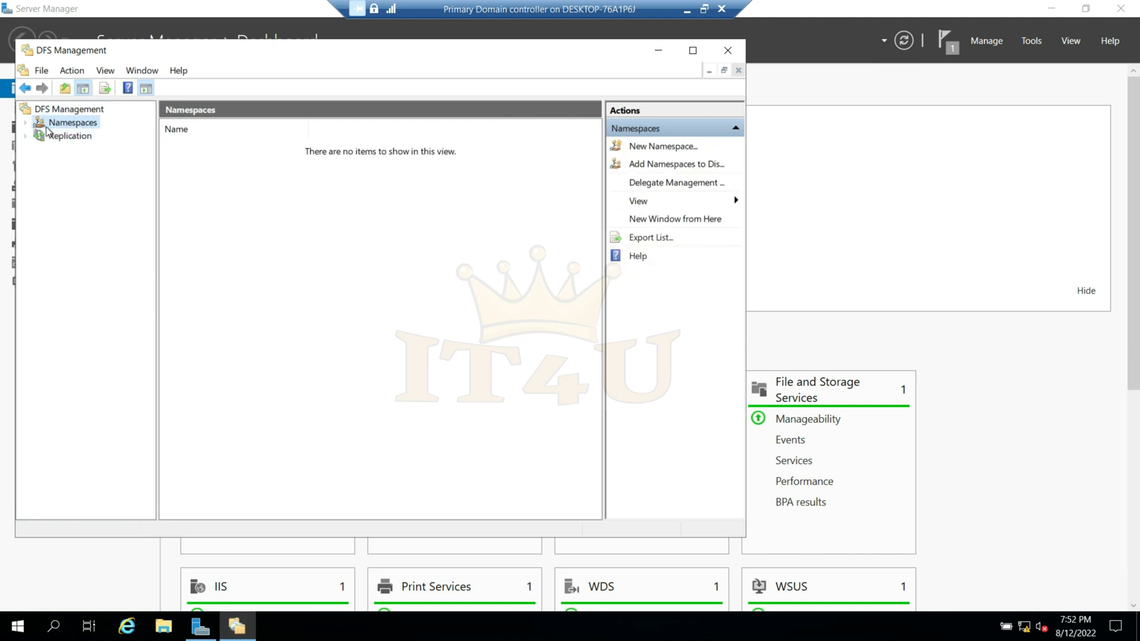
left_click(25, 123)
right_click(73, 128)
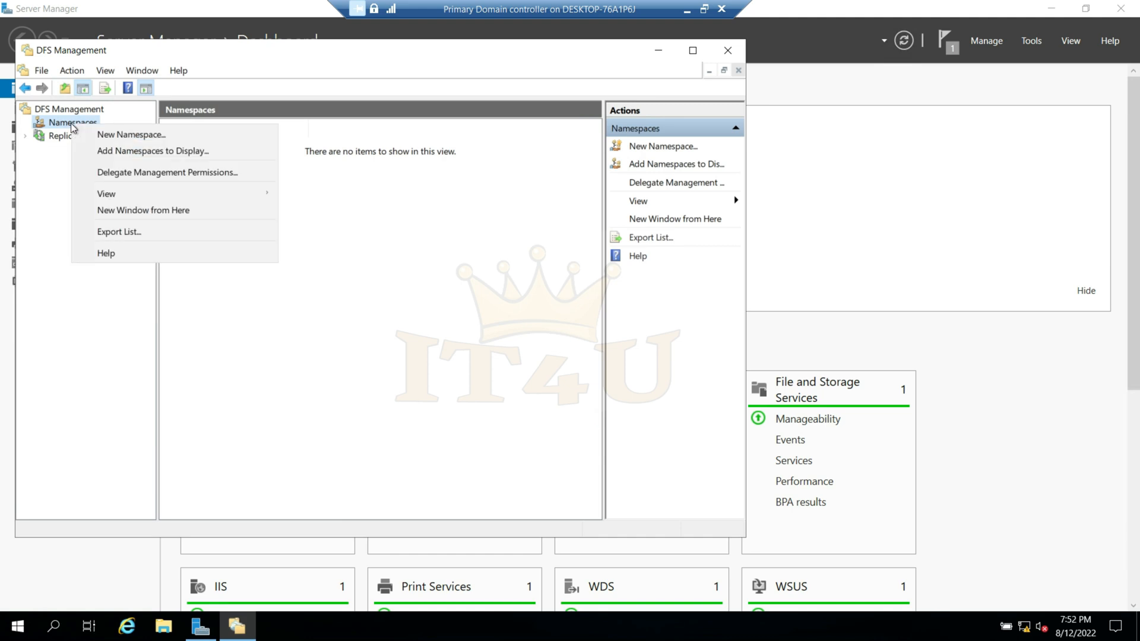
left_click(150, 141)
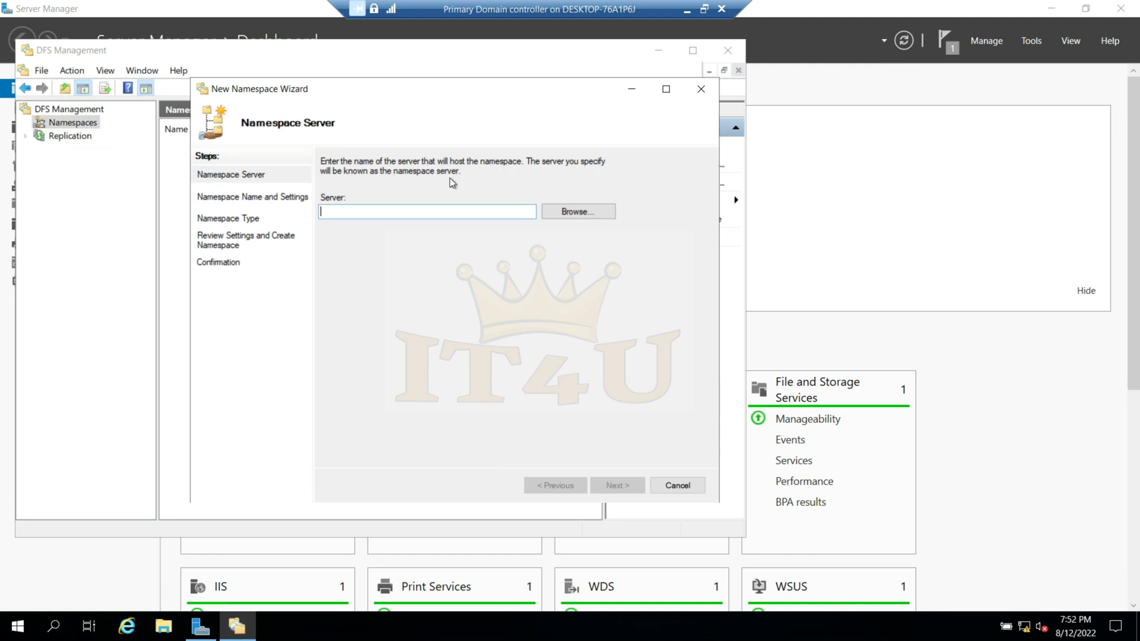
- Switch to Paint to review the namespace diagram for the course servers, and return to the virtual machine
left_click(686, 10)
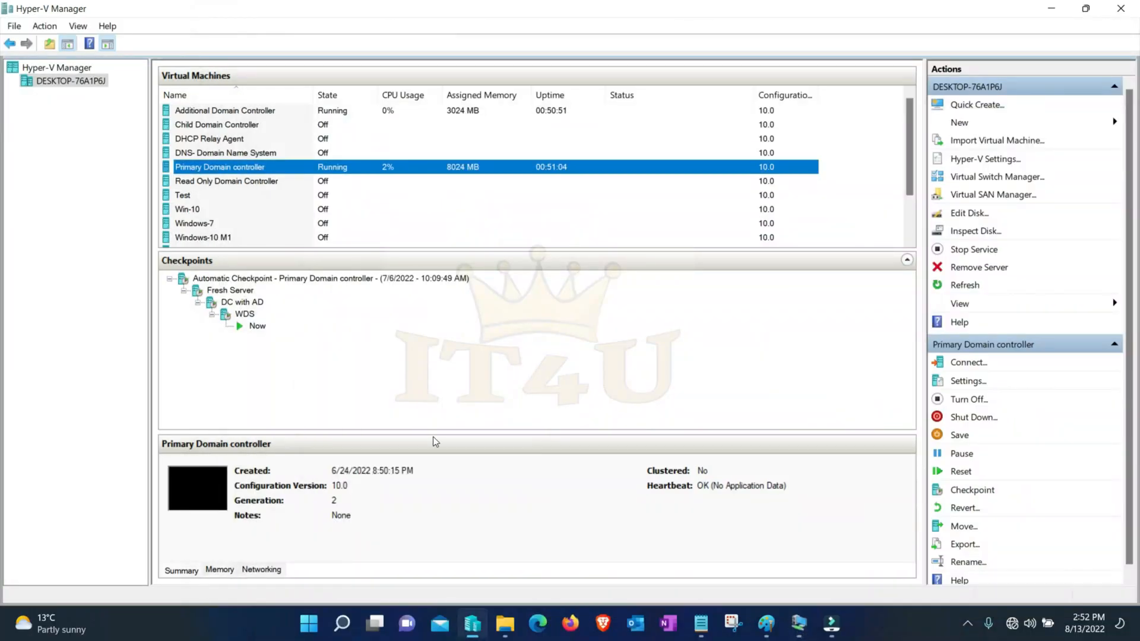
left_click(766, 623)
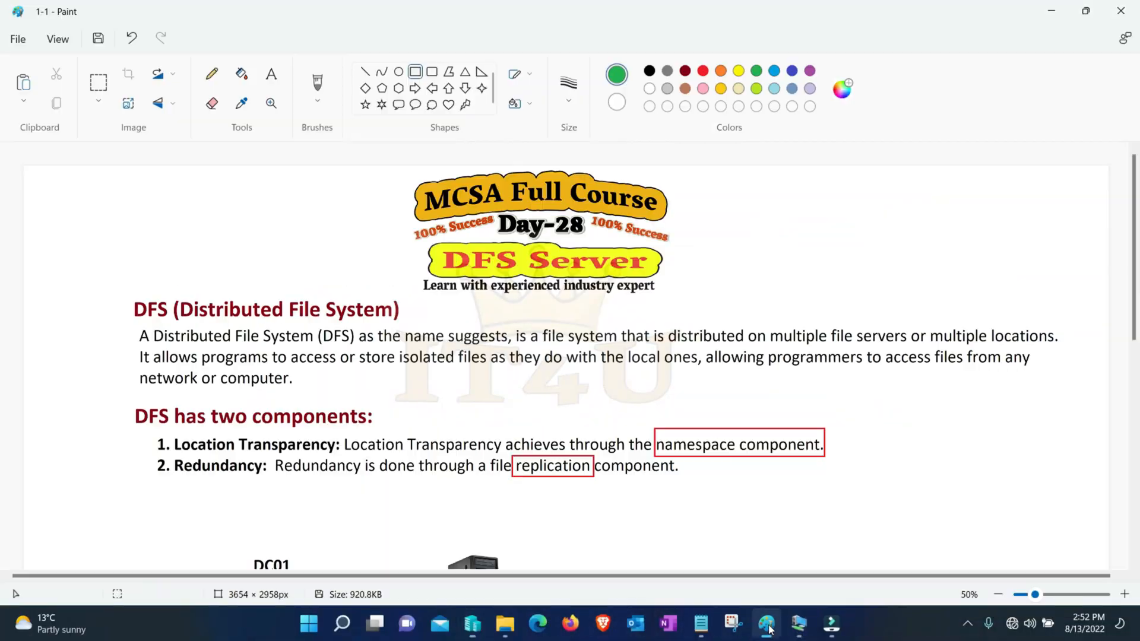
scroll(503, 390, "down", 8)
scroll(504, 390, "up", 2)
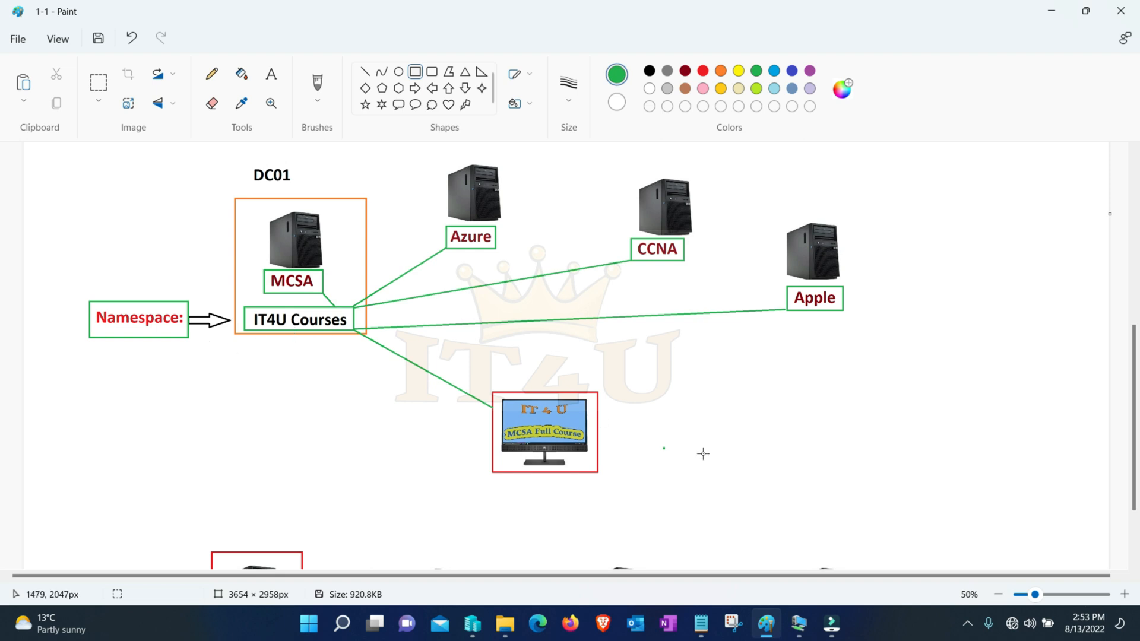
left_click(799, 627)
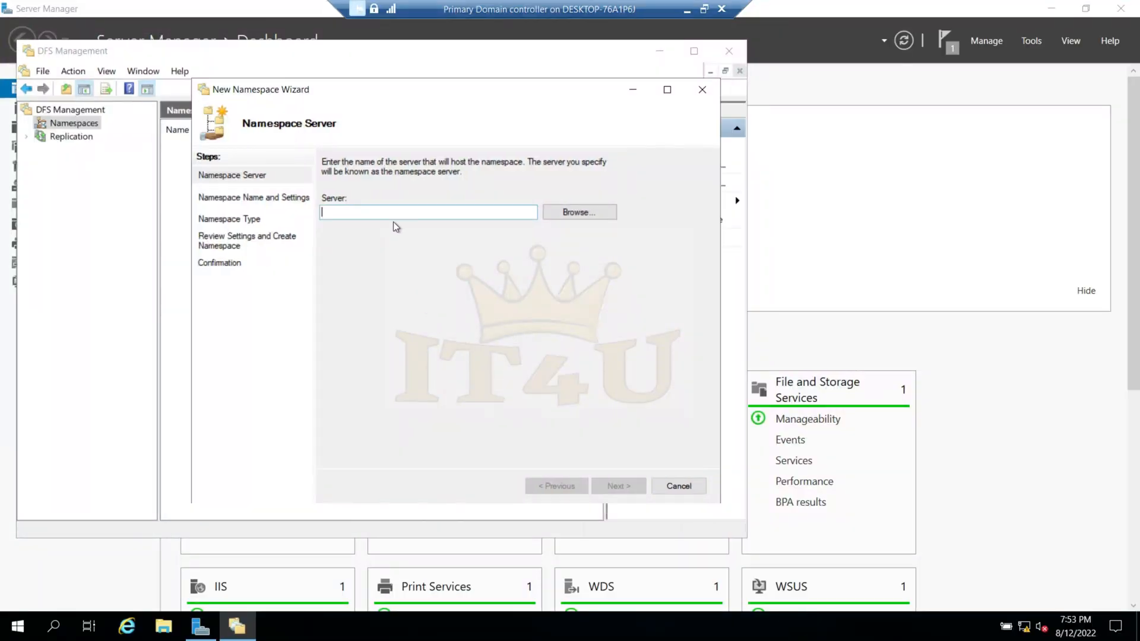
- Search the domain's computers and set IT4UDC01 as the server that hosts the namespace
left_click(577, 213)
left_click(239, 271)
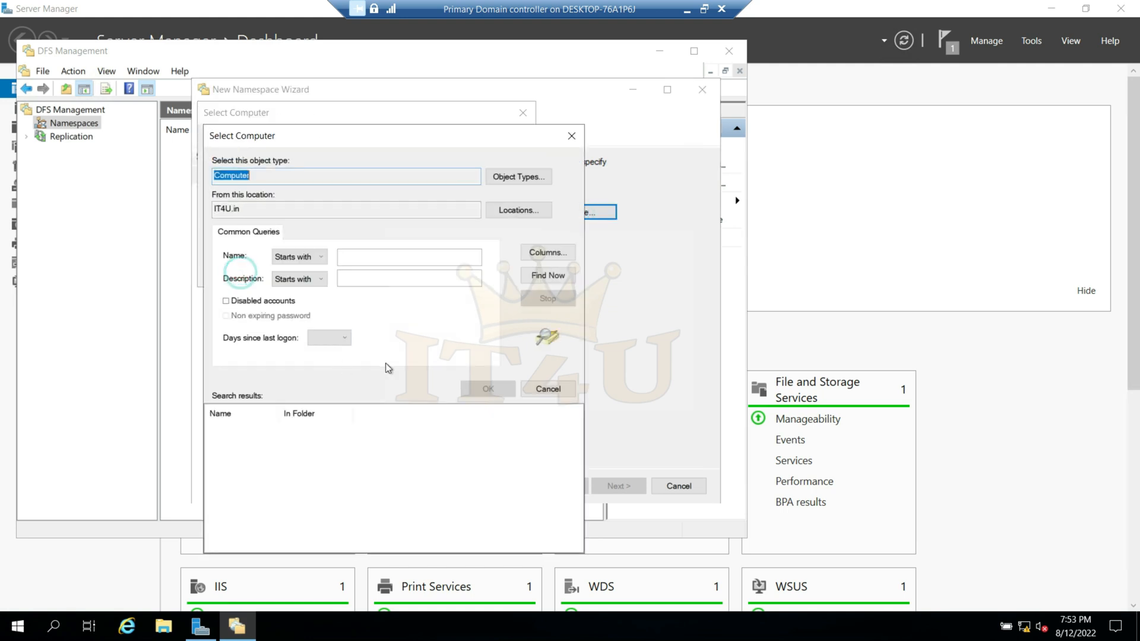
left_click(545, 277)
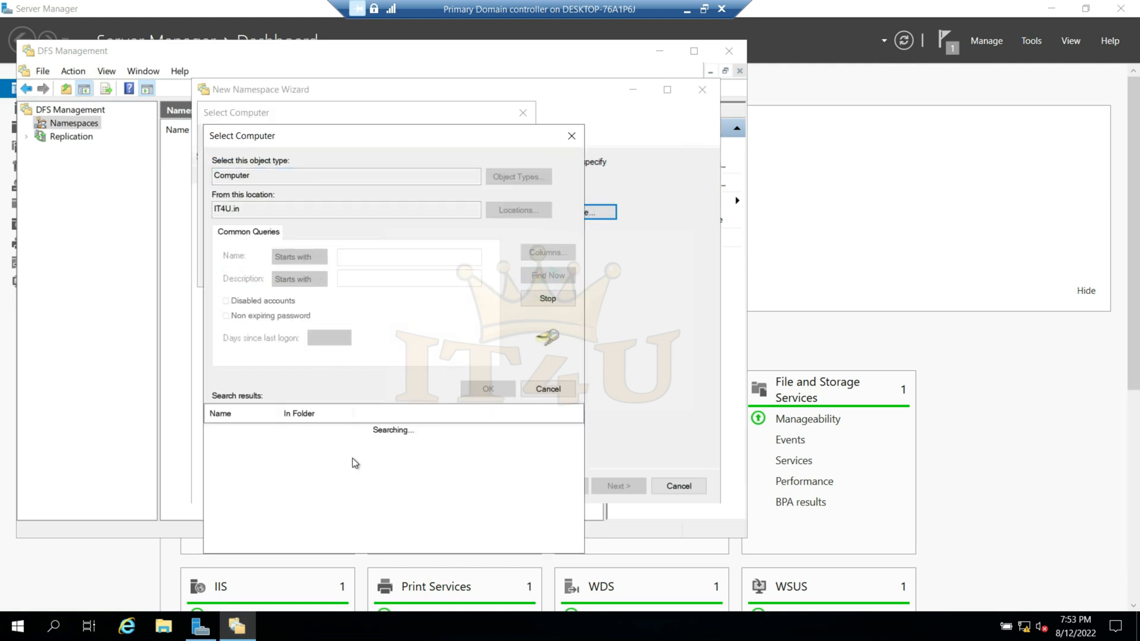
left_click_drag(282, 412, 343, 412)
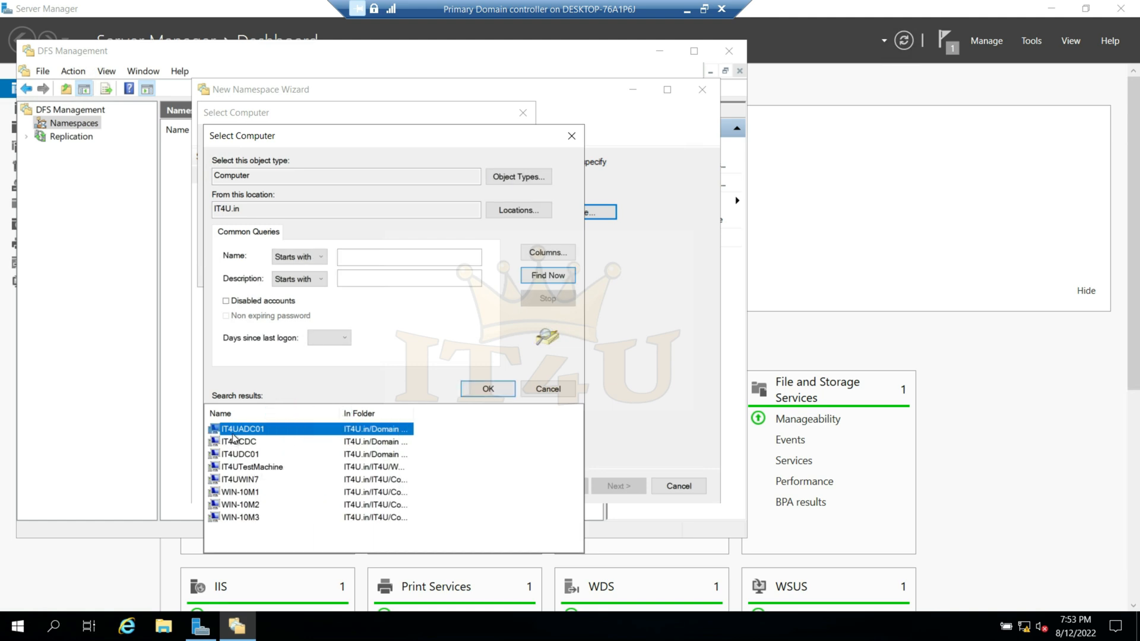
left_click(251, 456)
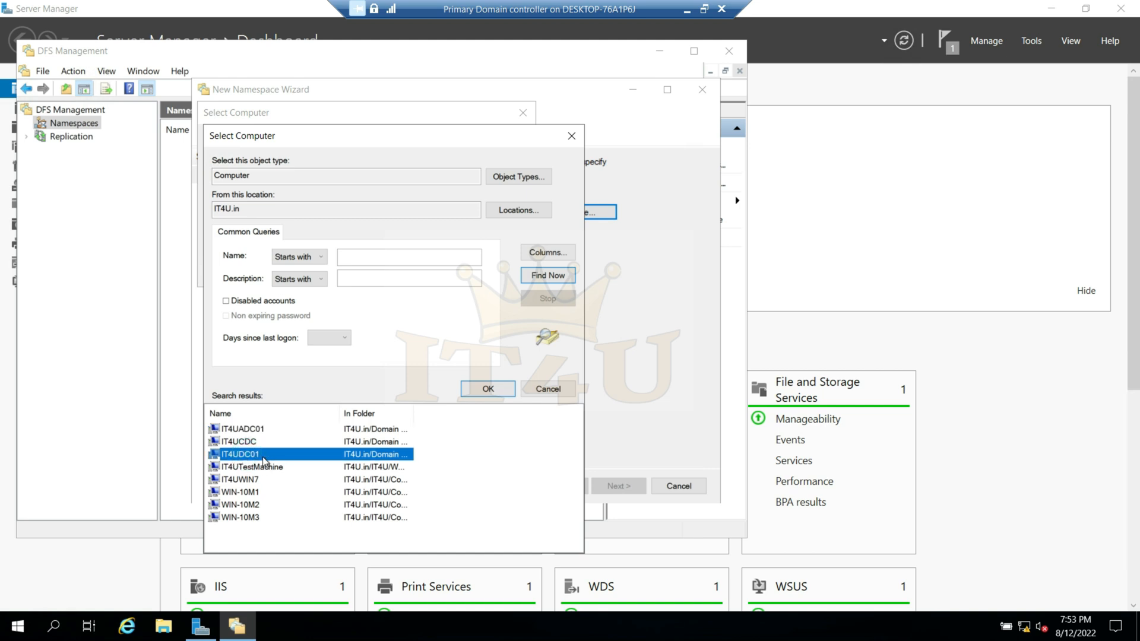
left_click(486, 389)
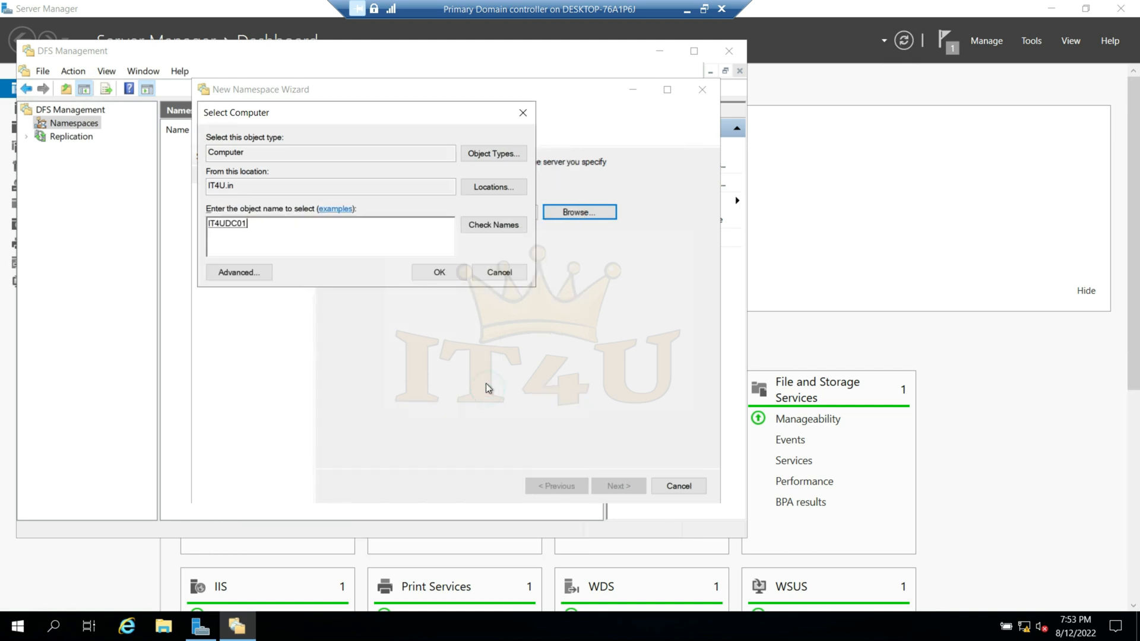
left_click(438, 273)
left_click(618, 487)
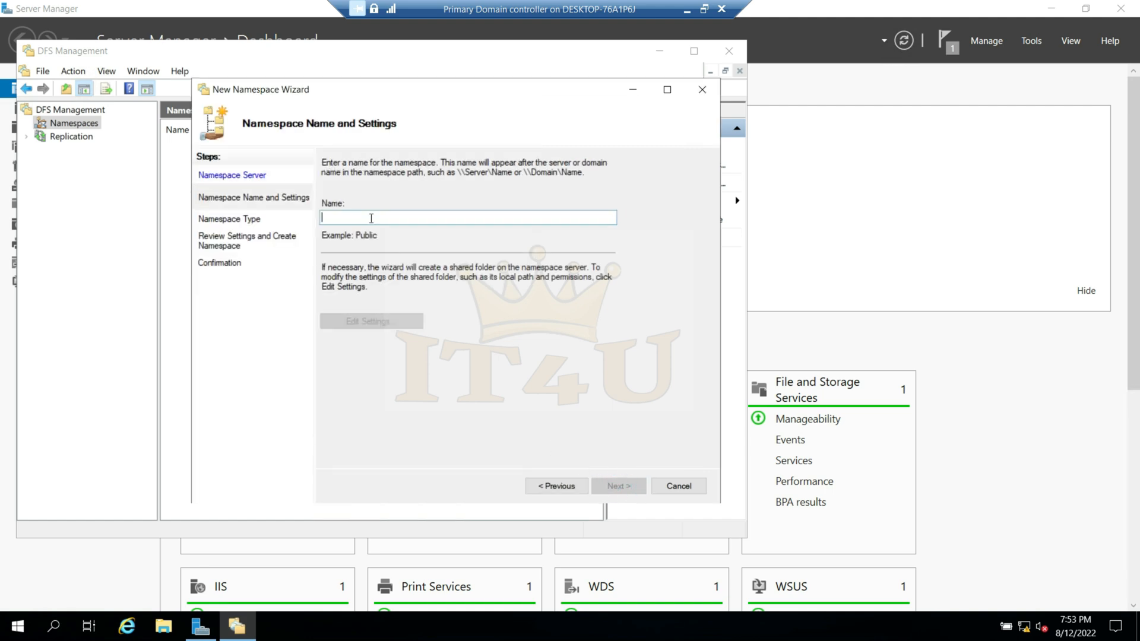
- Name the namespace "IT4U Courses" after the diagram in Paint, and continue to the namespace type
left_click(371, 218)
left_click(687, 9)
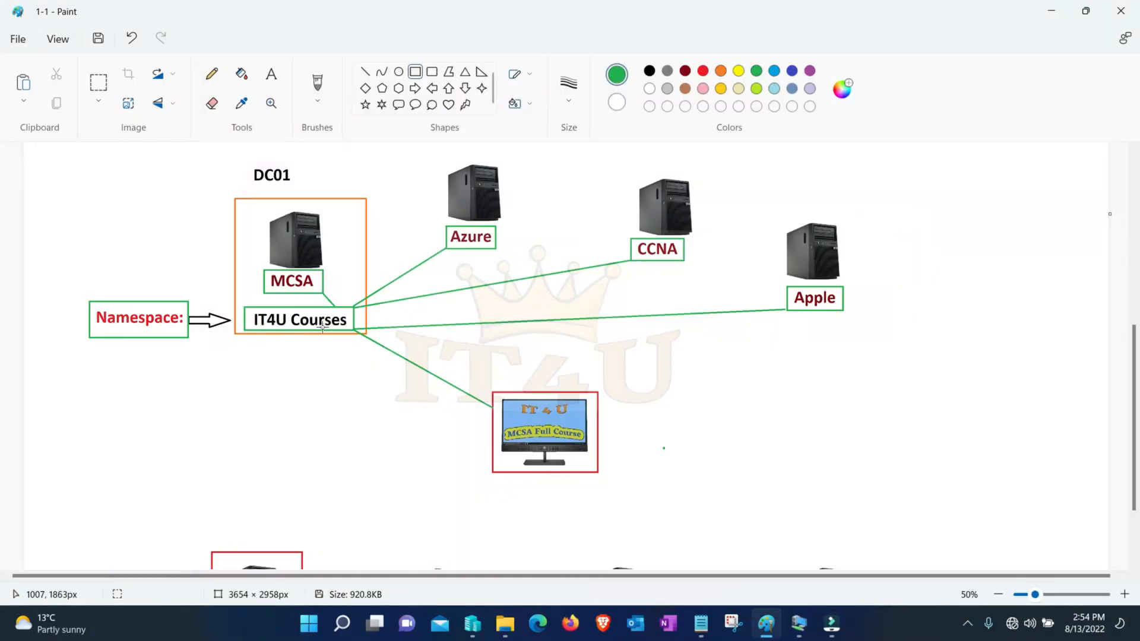
left_click(800, 627)
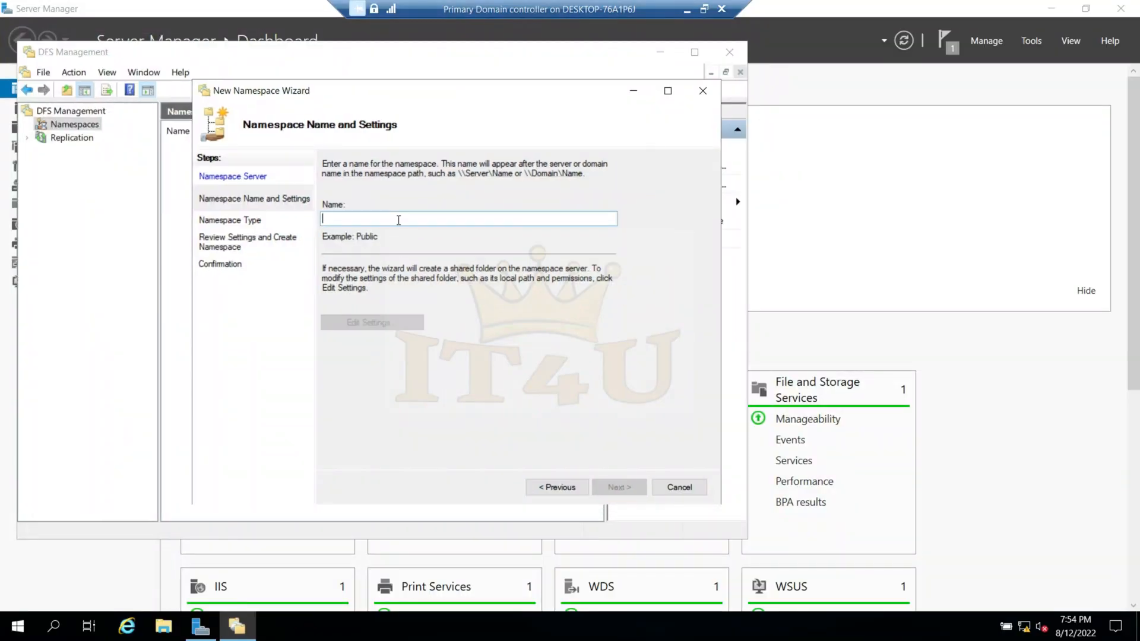
left_click(399, 219)
type("IT4U Courses")
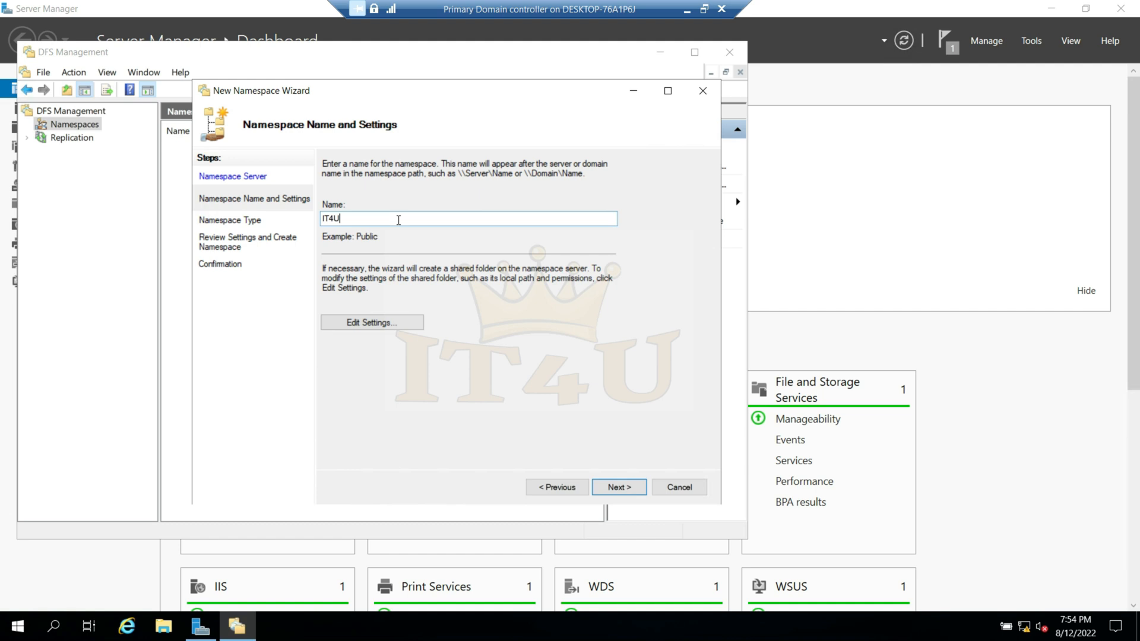
left_click(617, 486)
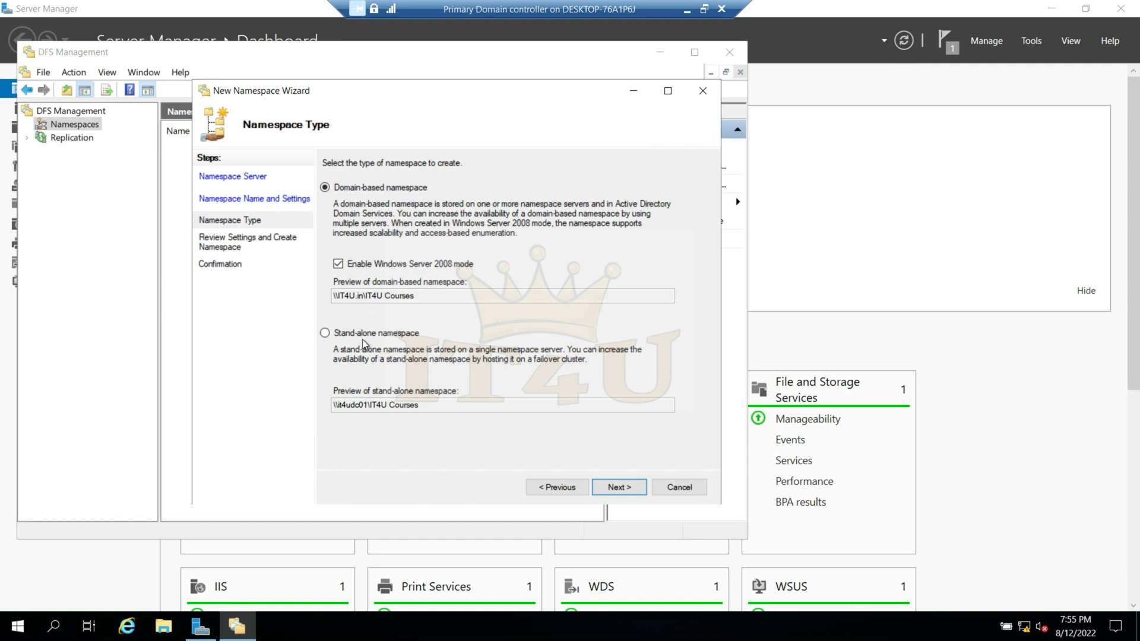
- Try the stand-alone namespace type to examine its path preview, and return to the domain-based namespace
left_click(325, 335)
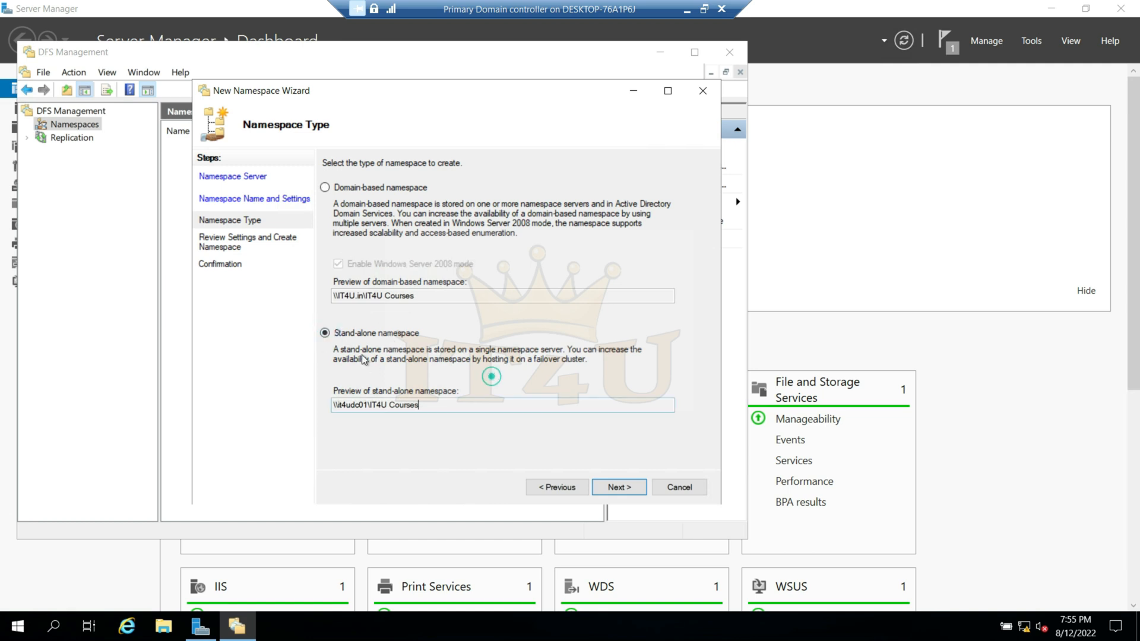
left_click(445, 405)
left_click_drag(445, 407, 324, 409)
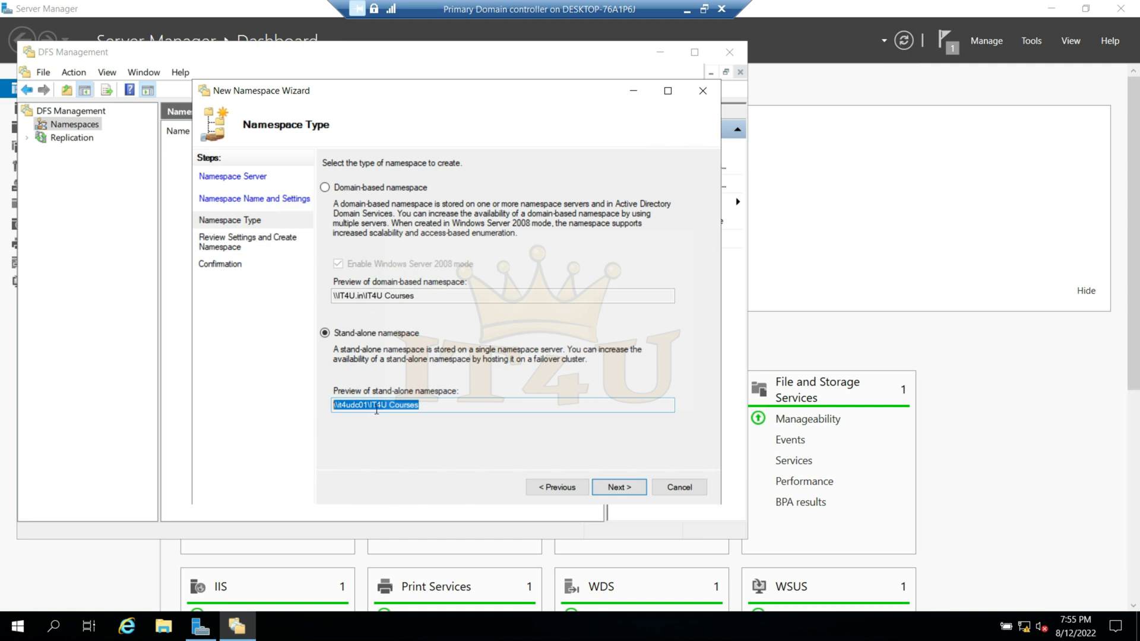
left_click(442, 408)
left_click(324, 187)
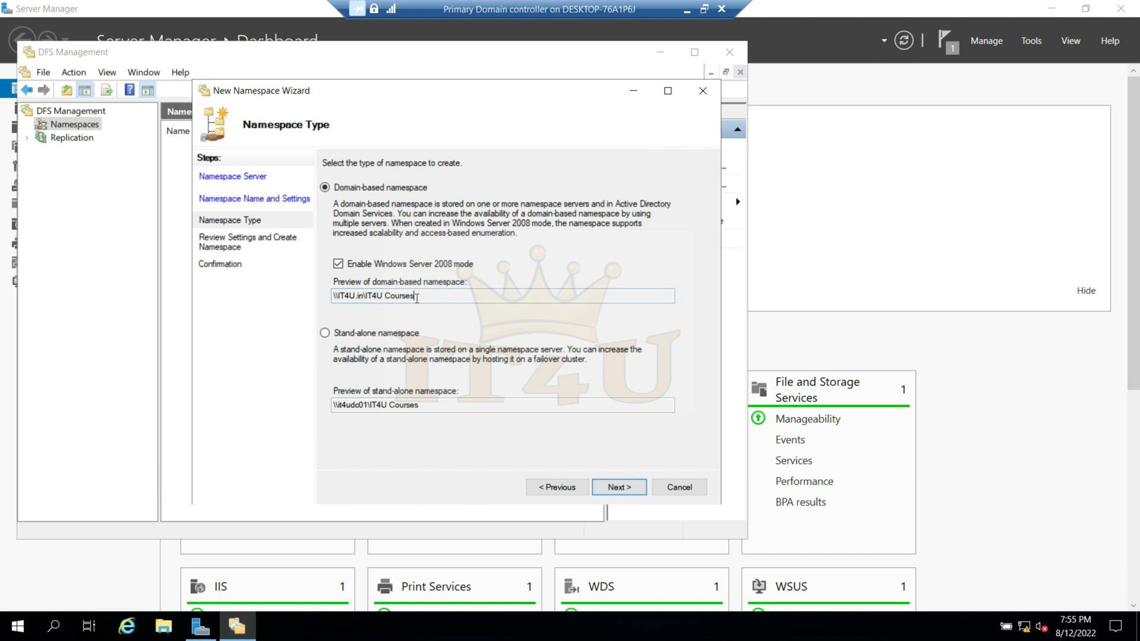
- Copy the domain-based namespace path preview \\IT4U.in\IT4U Courses into Notepad, and return to the namespace wizard
left_click_drag(421, 297, 333, 296)
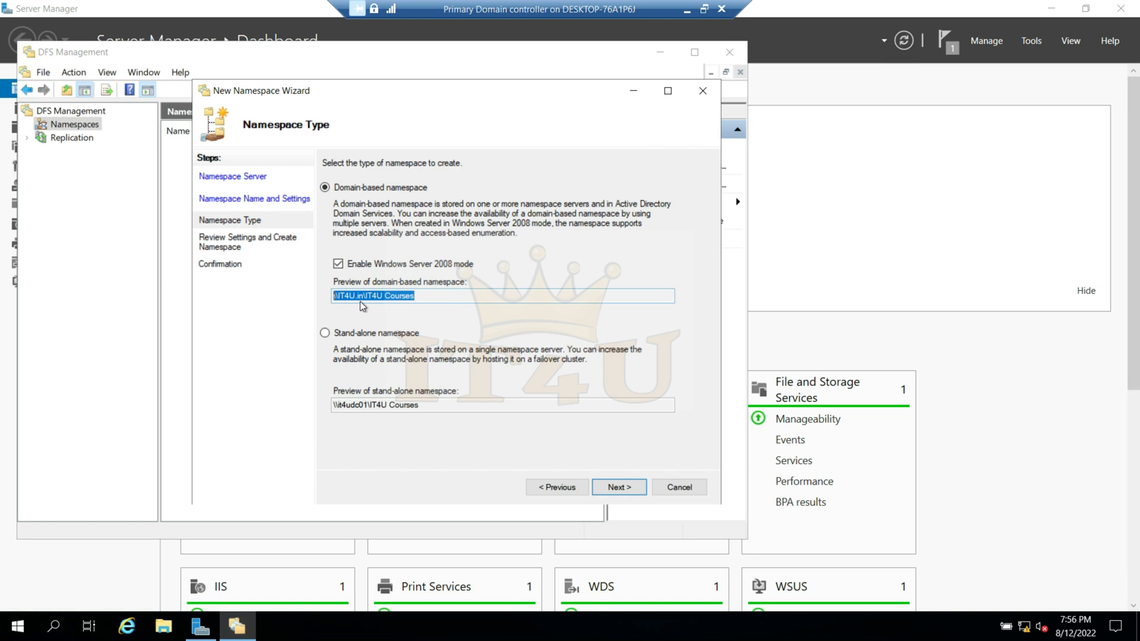
left_click(425, 296)
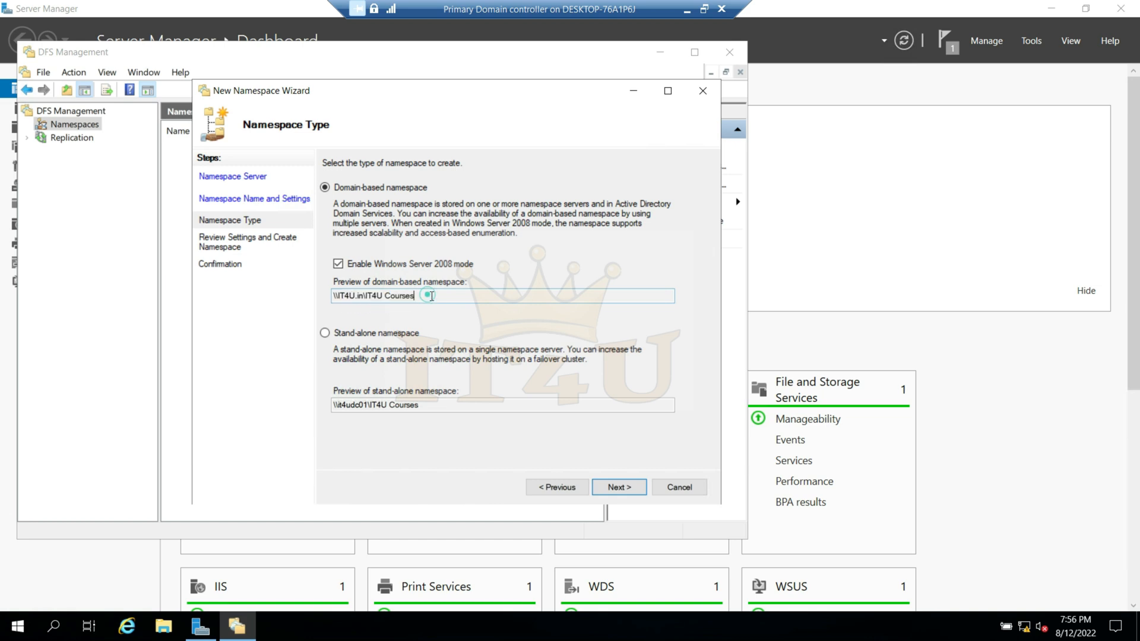
left_click_drag(425, 297, 264, 294)
key("ctrl+c")
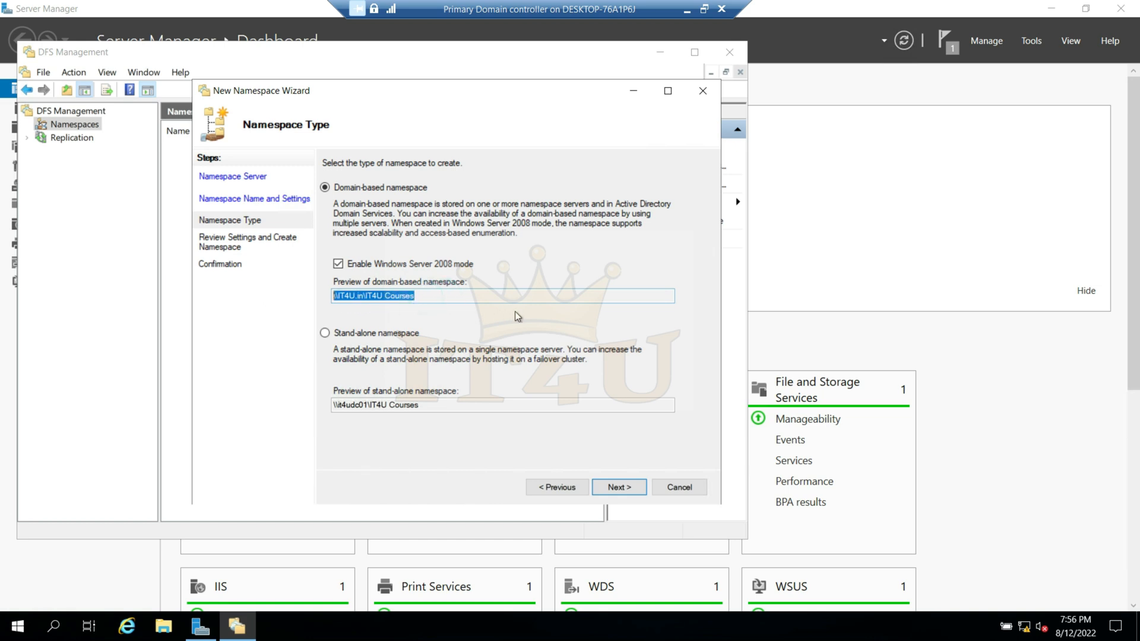
key("super+r")
type("notepad")
key("Return")
key("ctrl+v")
left_click(897, 200)
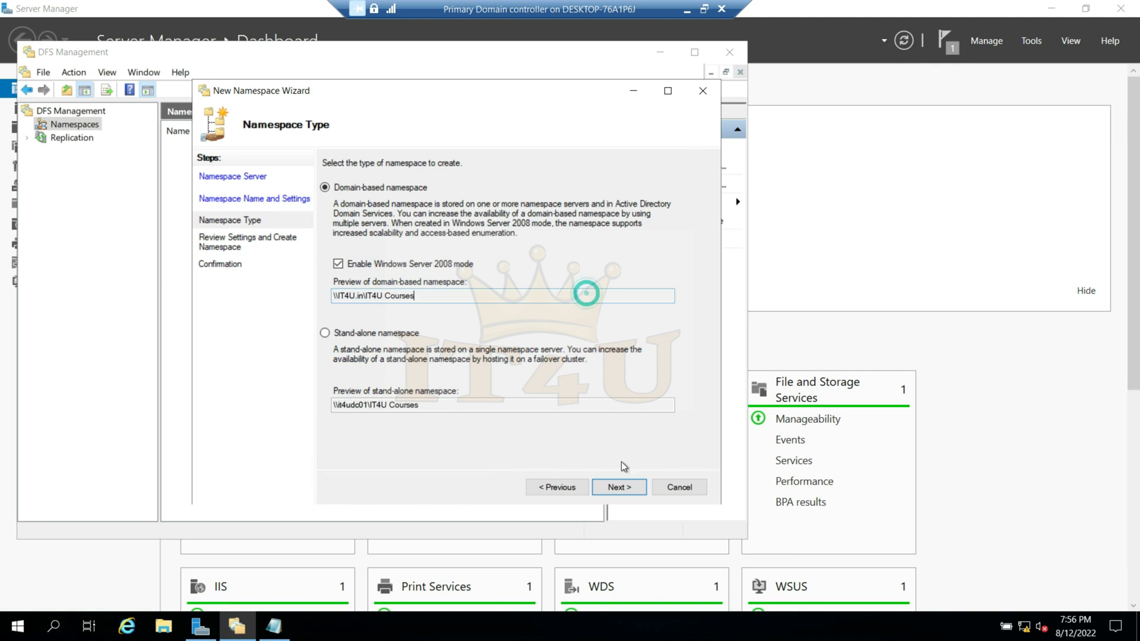
- Create the domain-based namespace with the reviewed settings, close the wizard, and open \\IT4U.in\IT4U Courses in the namespace tree
left_click(619, 487)
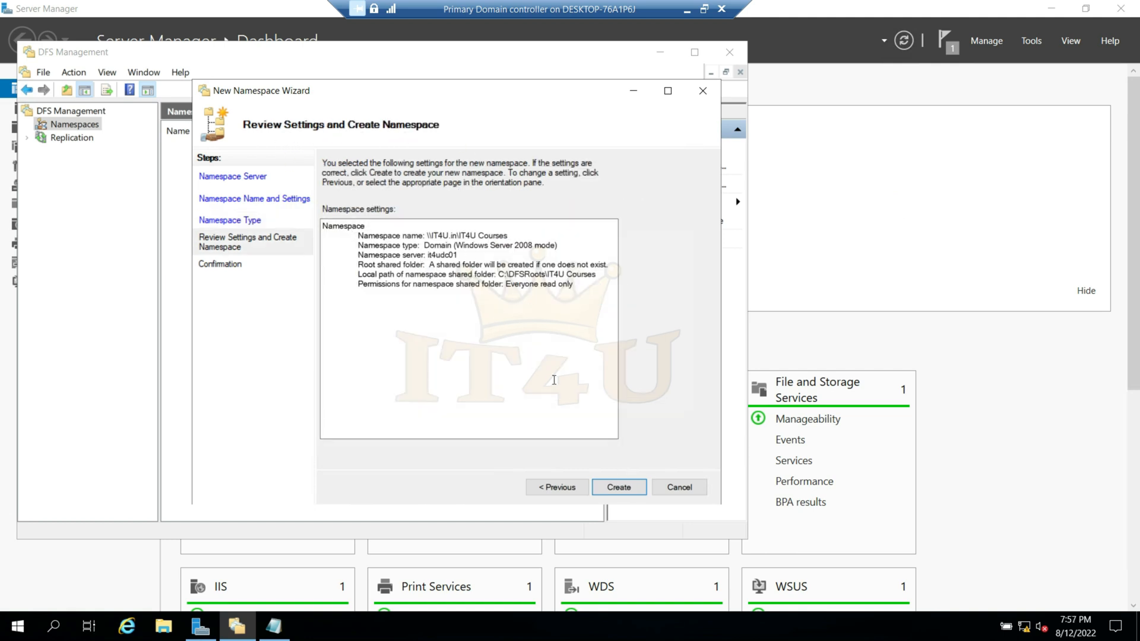
left_click(629, 492)
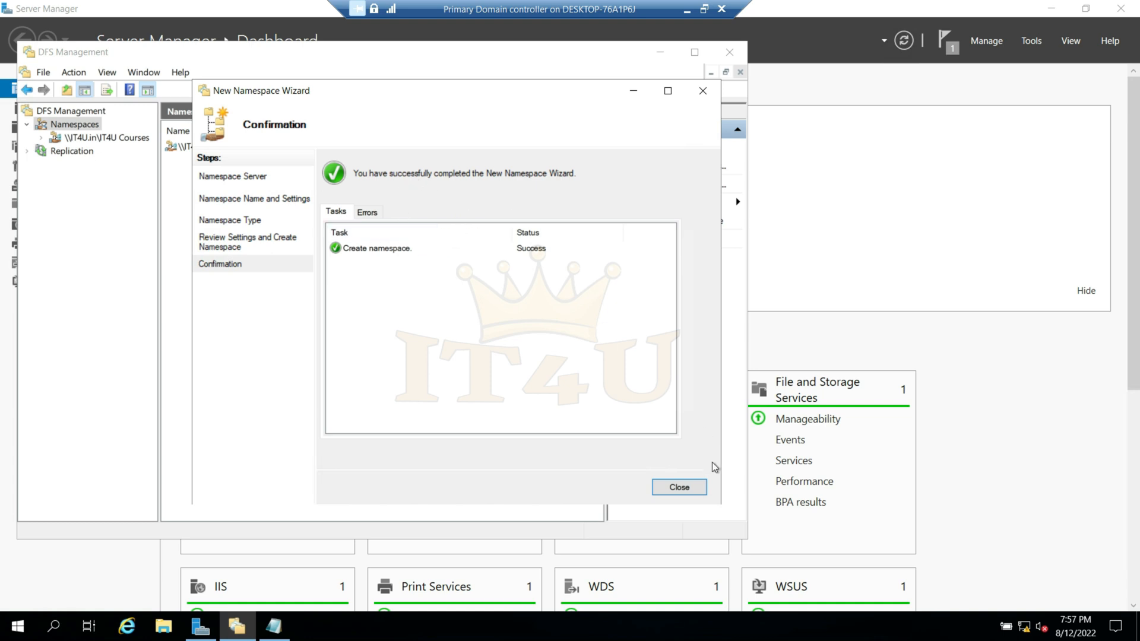
left_click(680, 488)
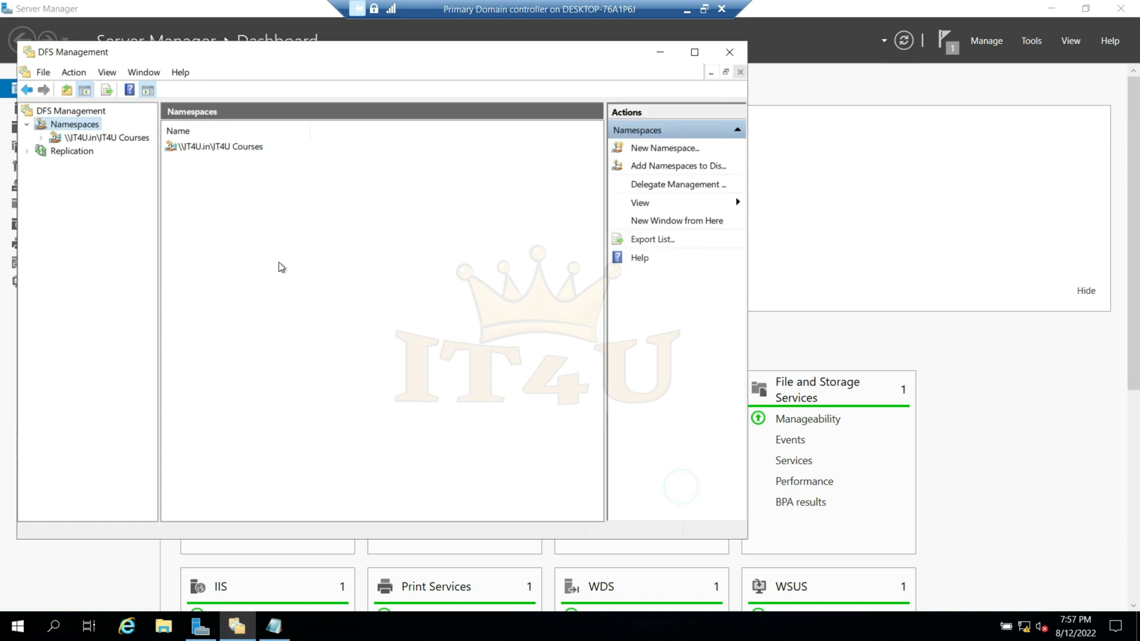
left_click(85, 138)
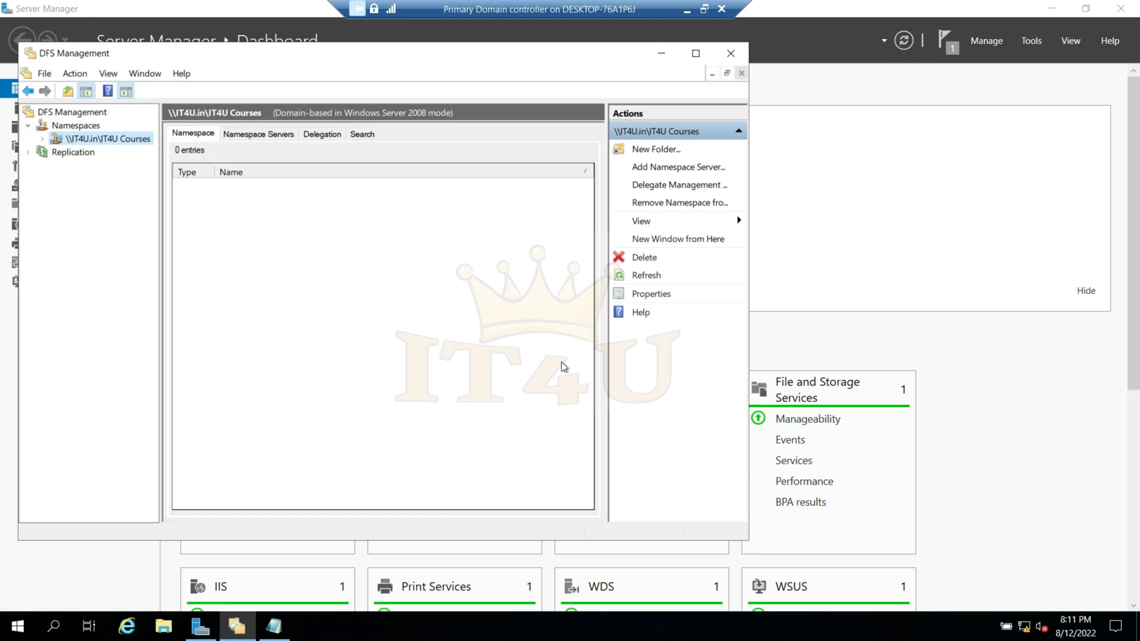
- Create a folder named MCSA on Local Disk (C:) of the primary domain controller
key("super+e")
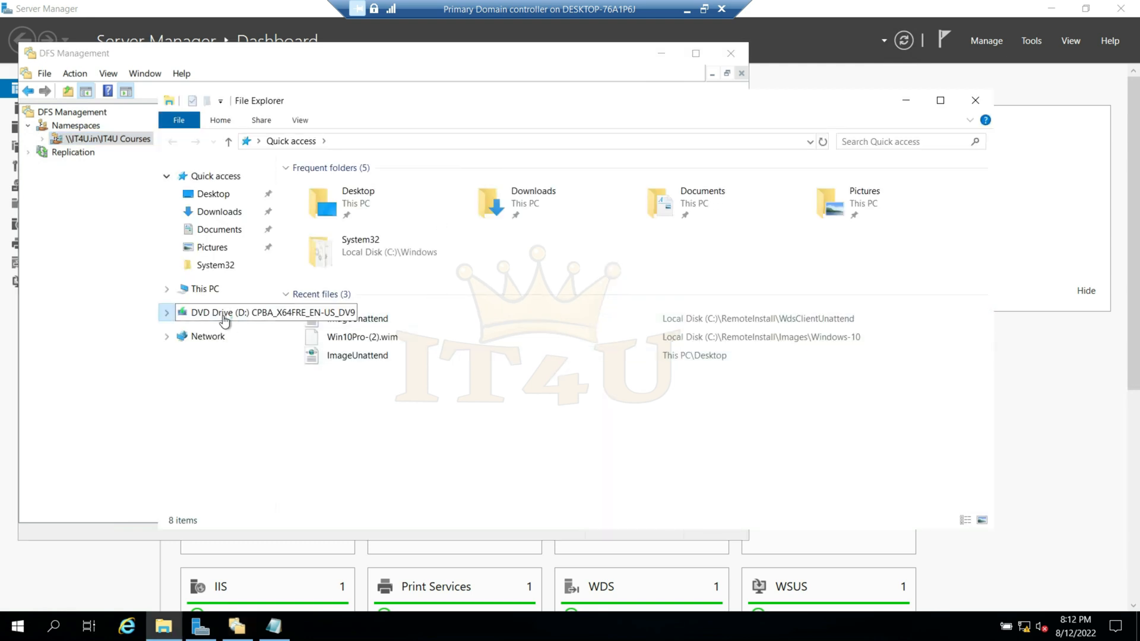
left_click(215, 292)
double_click(382, 343)
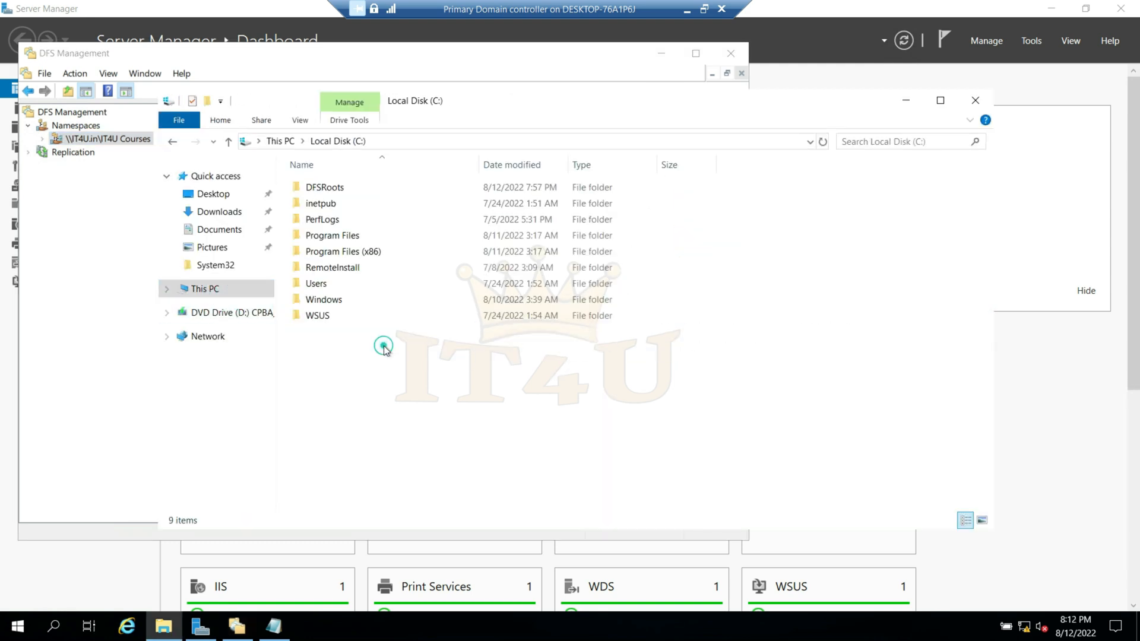
right_click(382, 383)
mouse_move(473, 549)
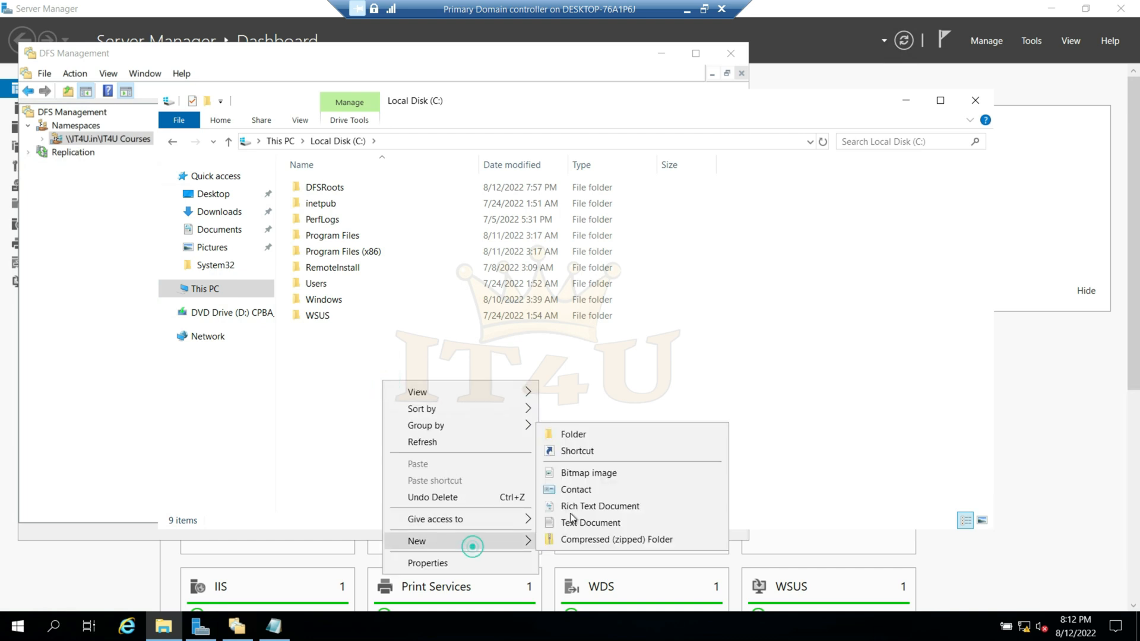
left_click(590, 436)
type("MCSA")
key("Return")
- Enable sharing for the MCSA folder in its advanced sharing settings
right_click(320, 333)
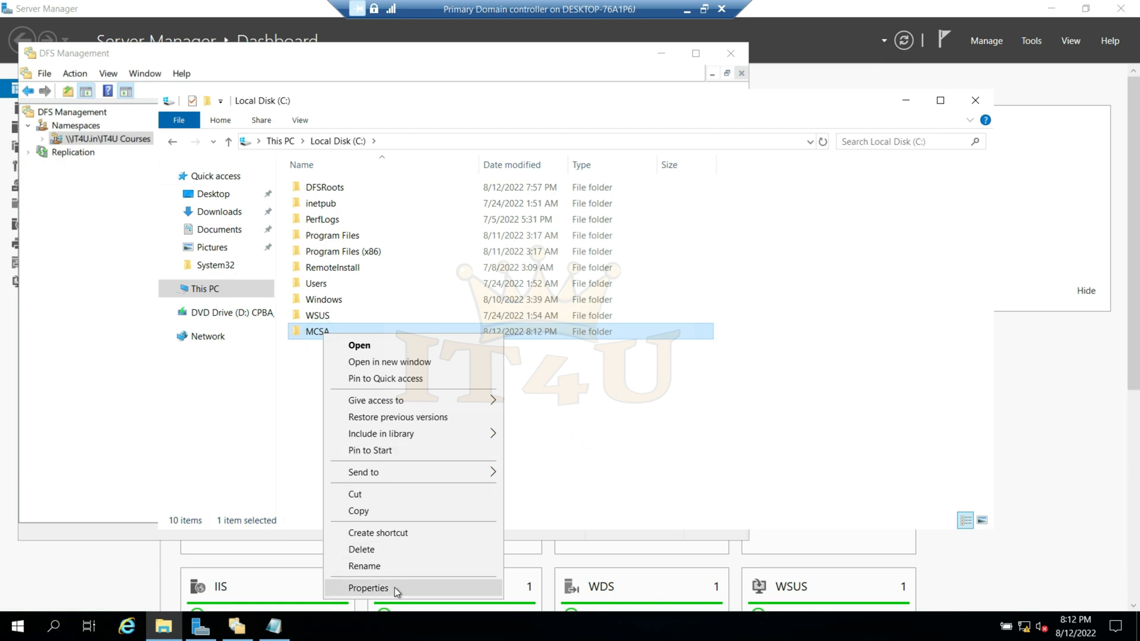
left_click(368, 588)
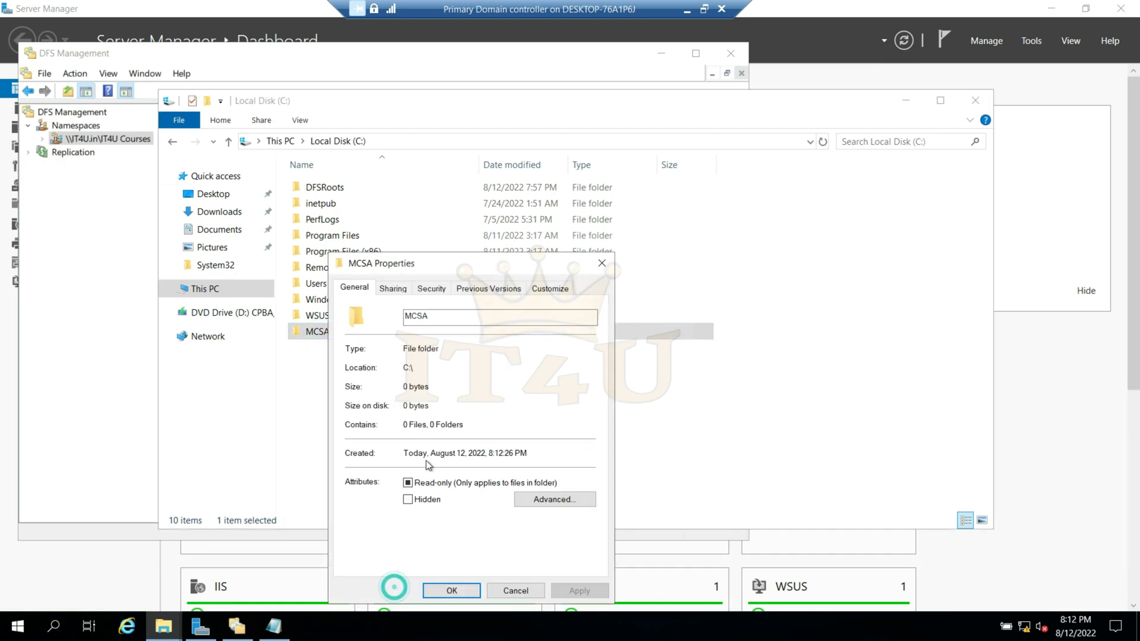
left_click(393, 289)
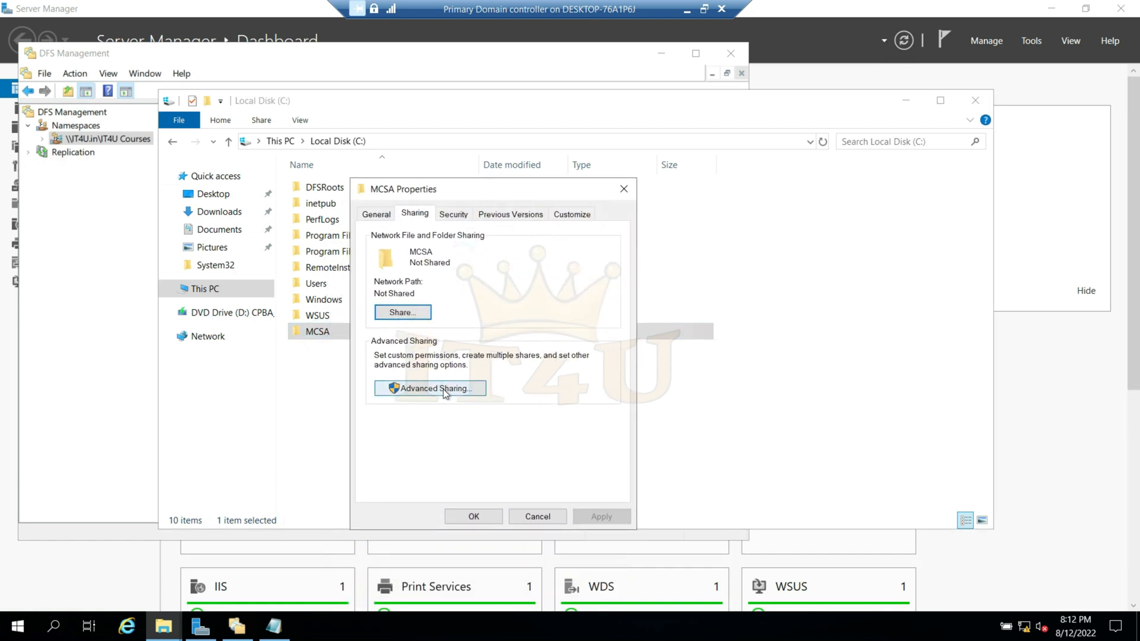
left_click(430, 389)
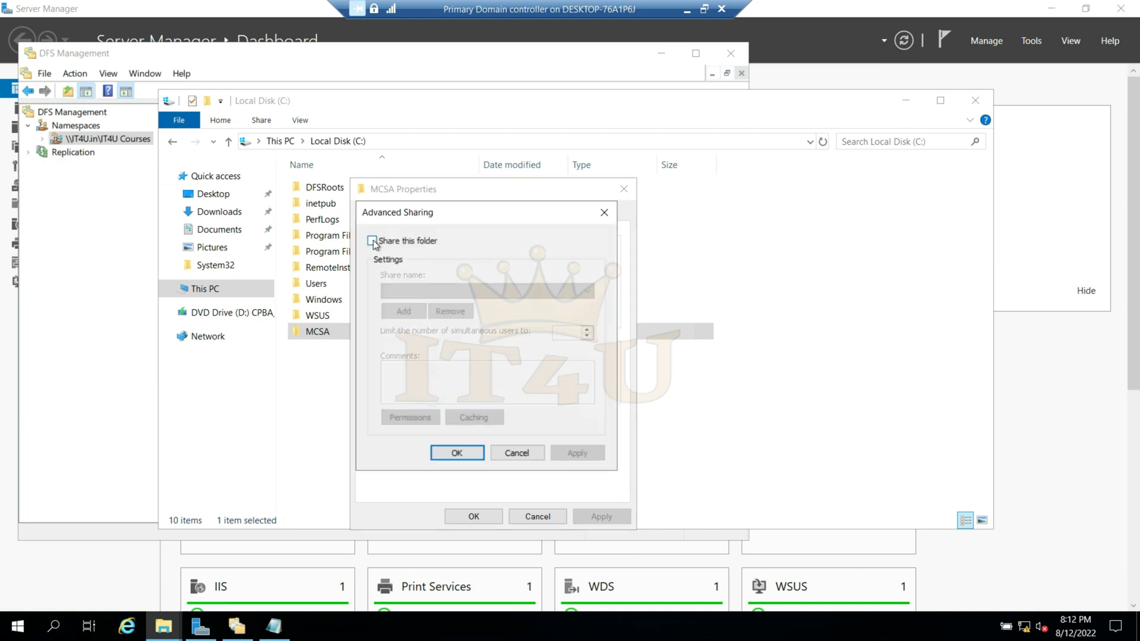
left_click(372, 241)
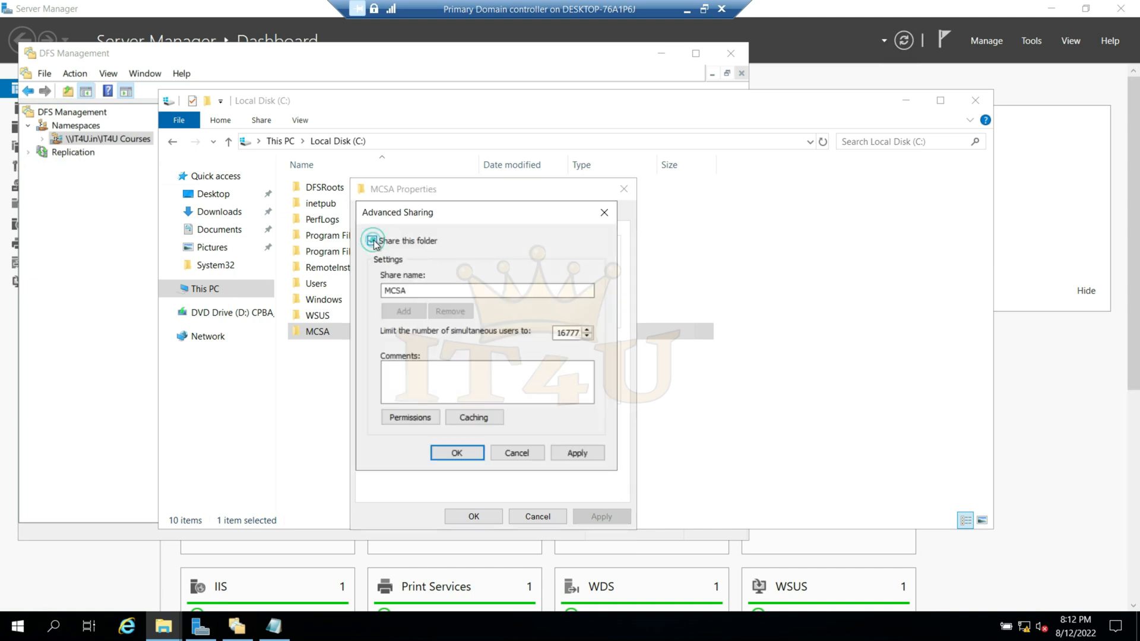
- Allow Everyone Full Control in the MCSA share permissions, and apply the sharing settings
left_click(418, 418)
left_click(544, 404)
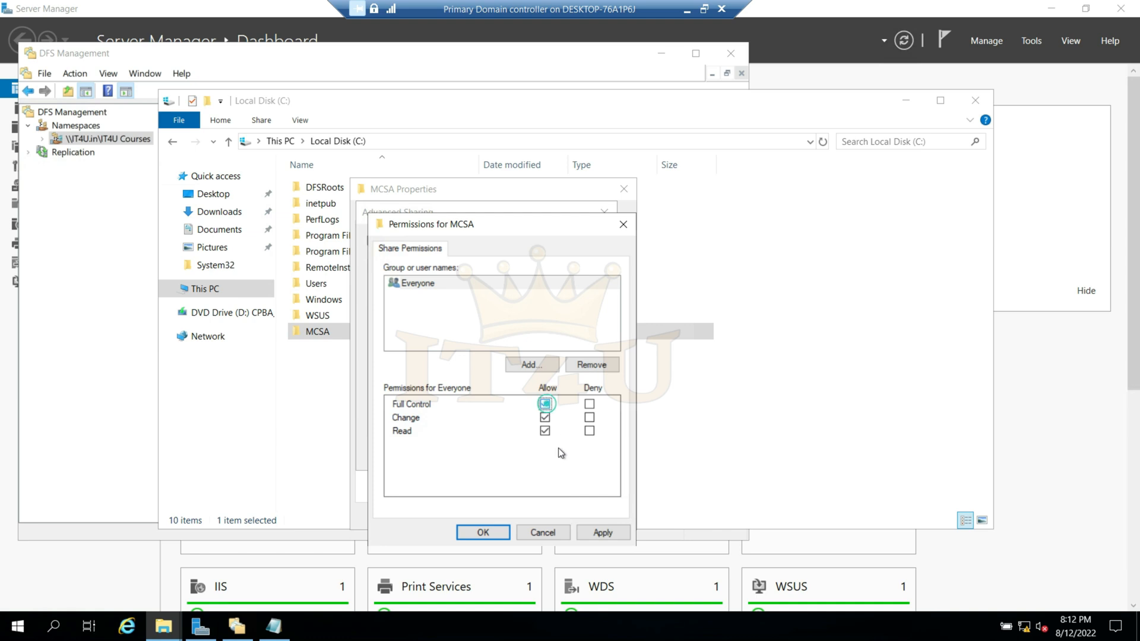
left_click(603, 533)
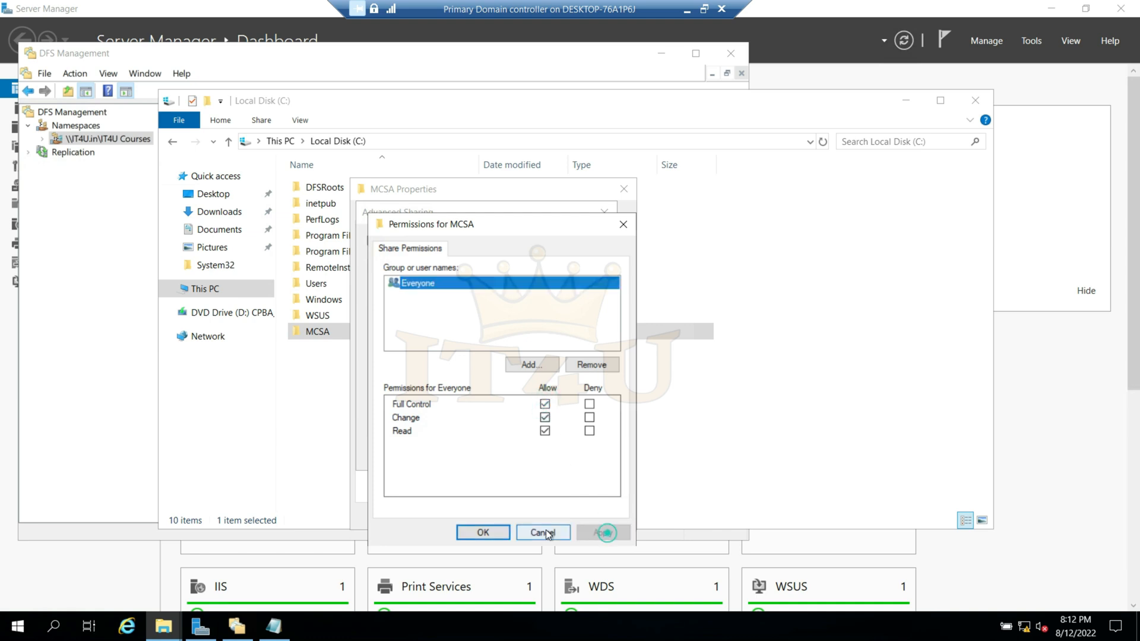
left_click(482, 532)
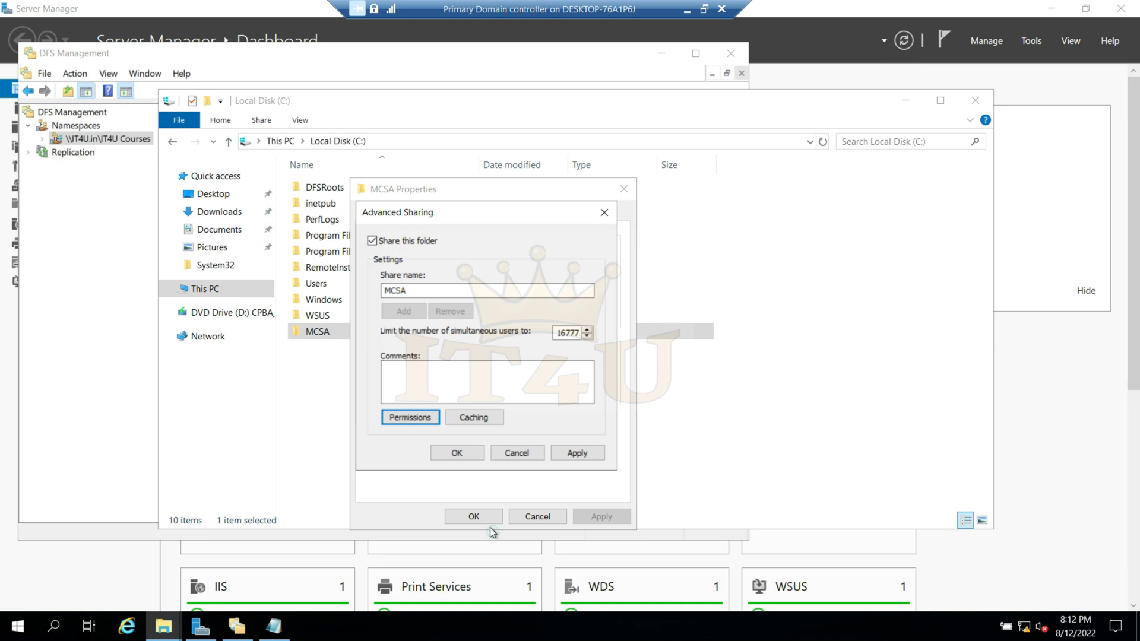
left_click(578, 453)
left_click(473, 451)
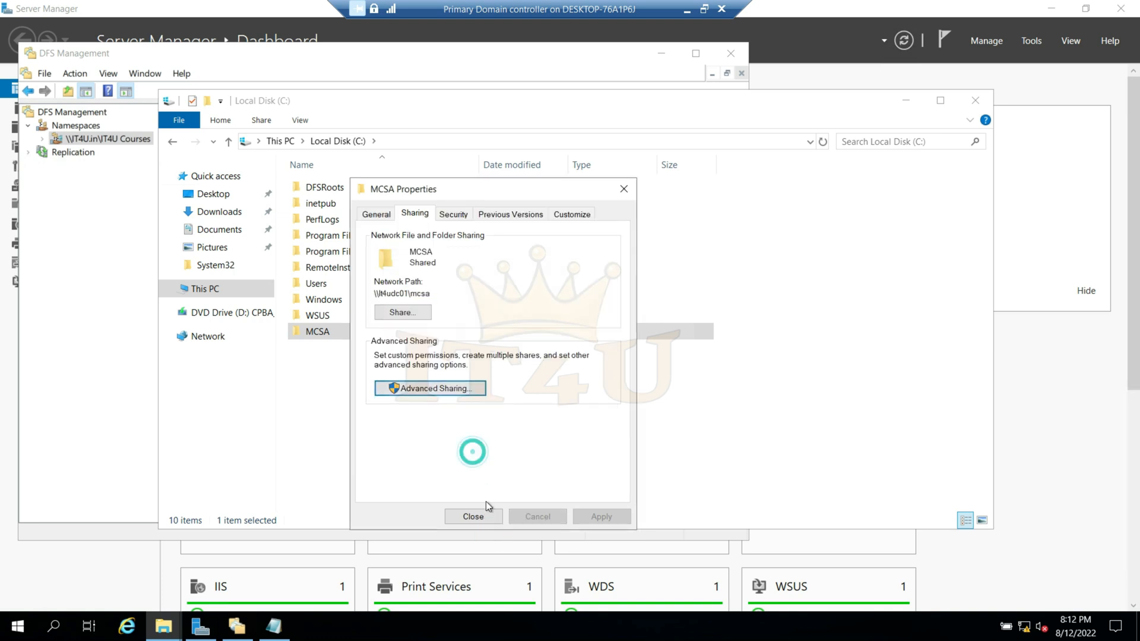
left_click(473, 516)
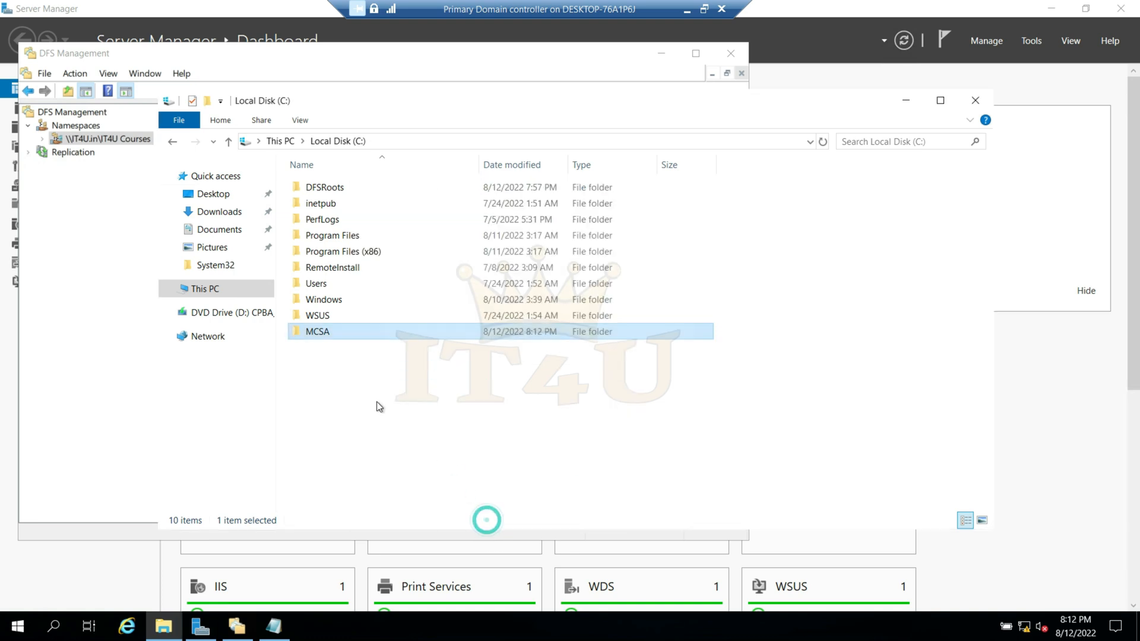
- Switch to Hyper-V Manager on the host and start the Child Domain Controller virtual machine
left_click(687, 12)
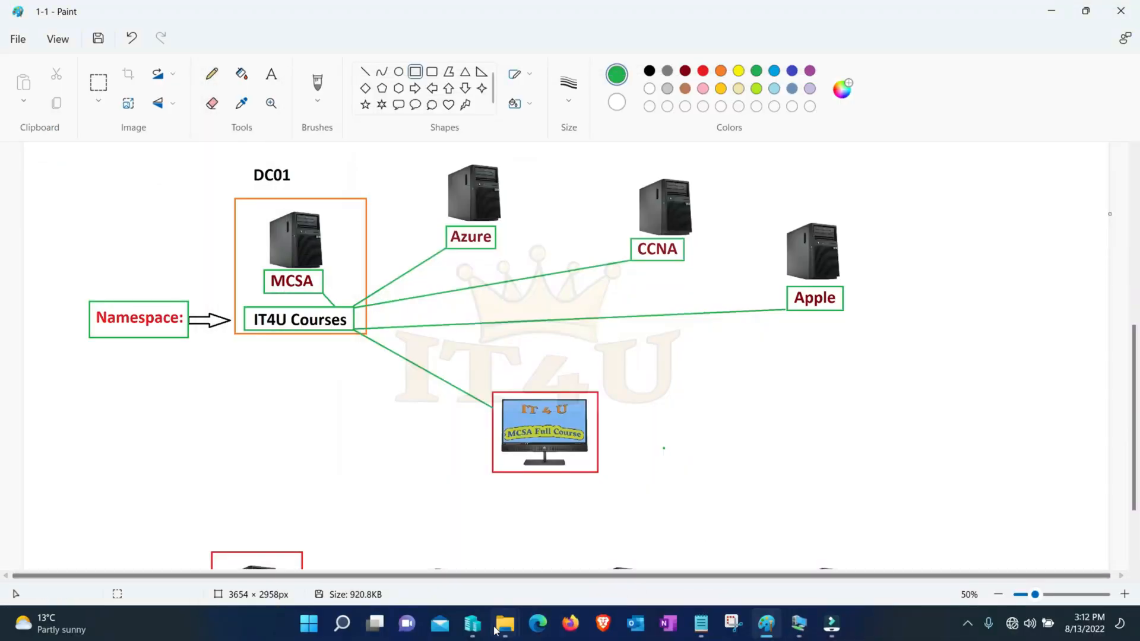
left_click(473, 624)
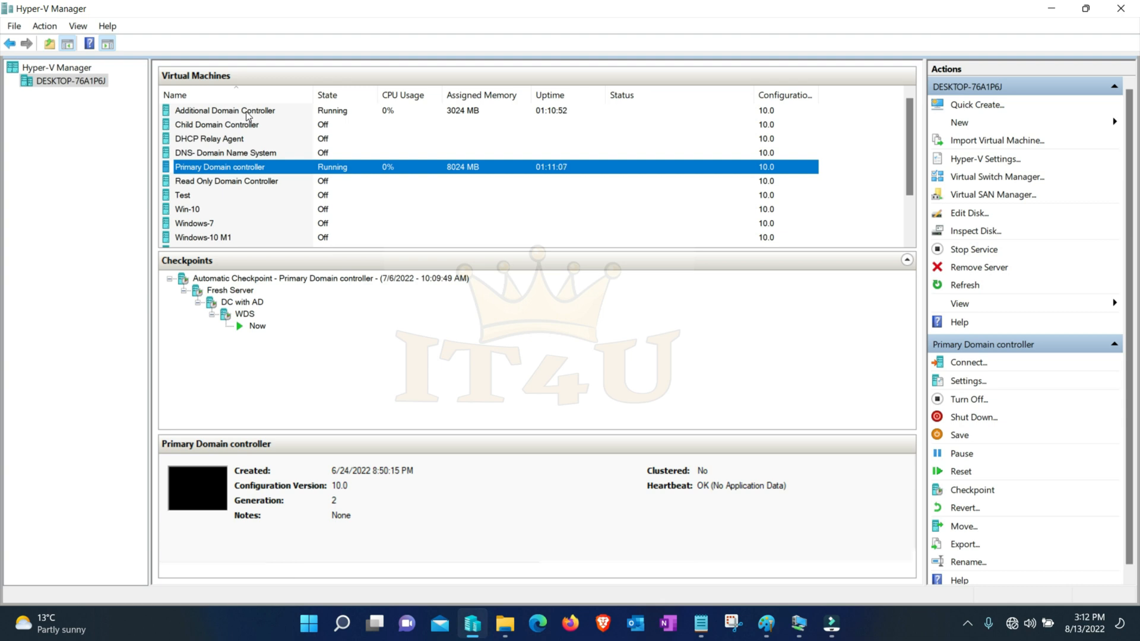
right_click(220, 127)
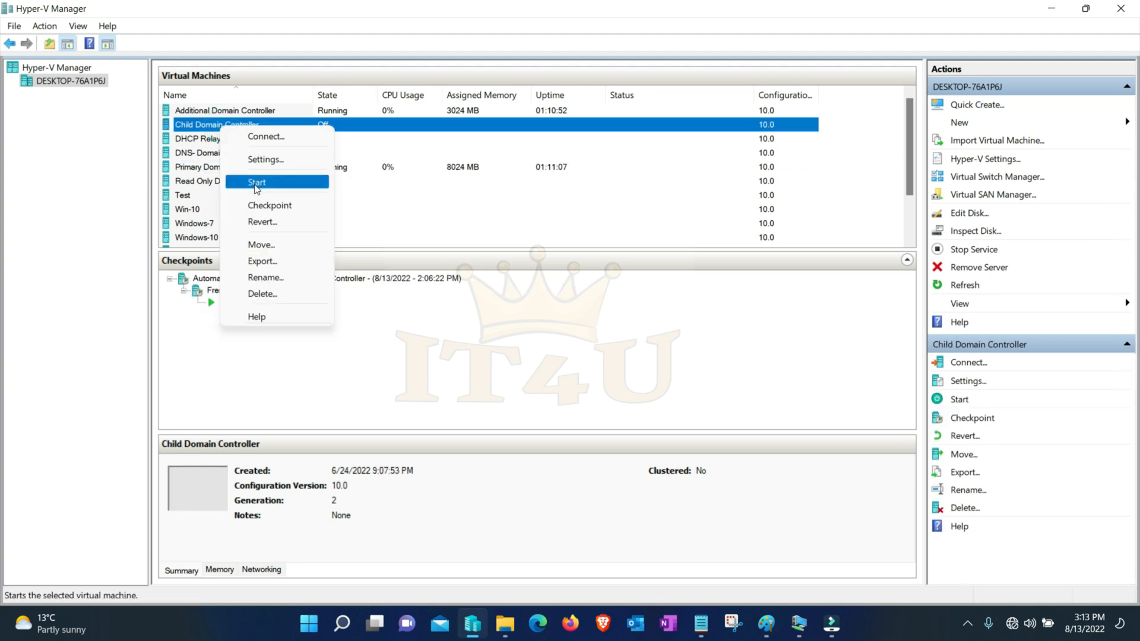
left_click(255, 182)
- Connect to the Additional Domain Controller virtual machine and sign in as administrator with the account password
left_click(237, 112)
right_click(238, 112)
left_click(260, 119)
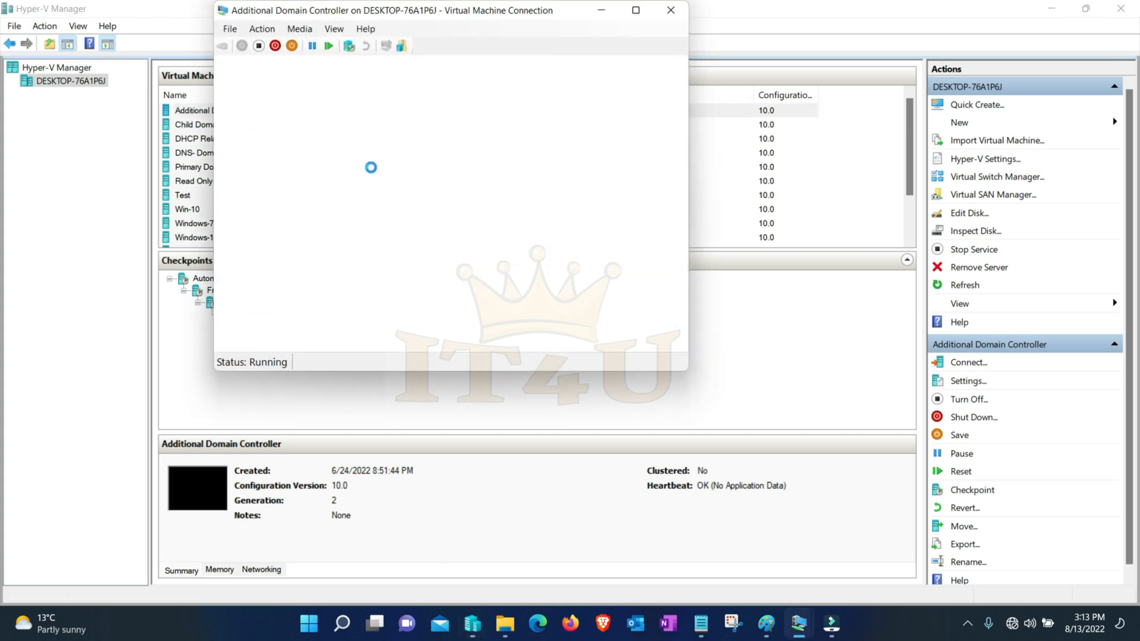
left_click(505, 245)
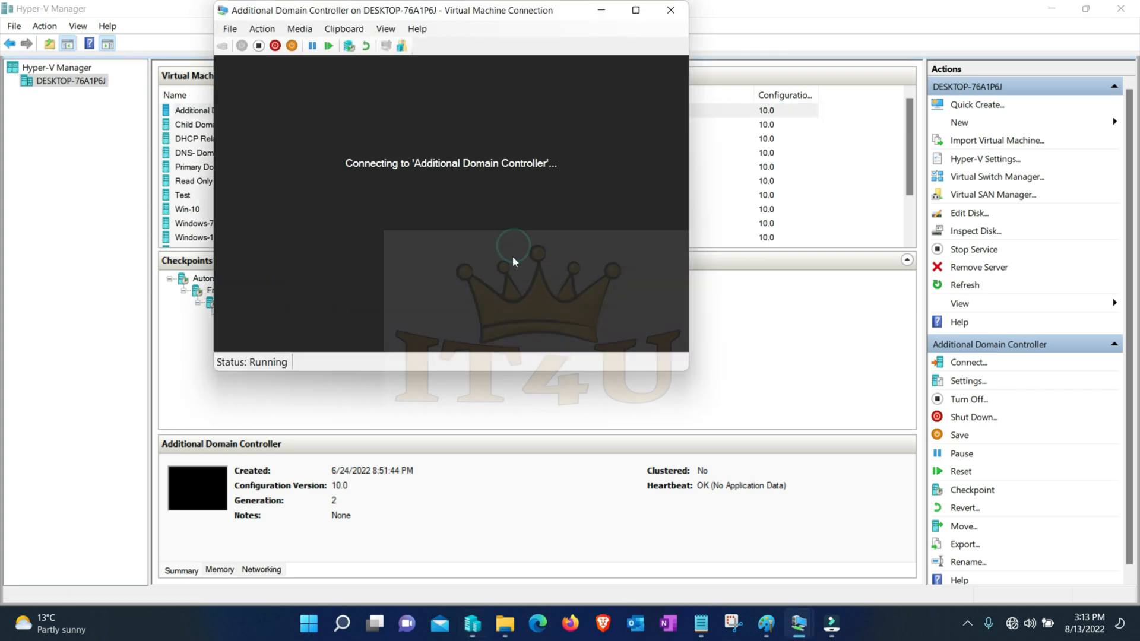
type("administrator")
key("Tab")
type("•••••••••••")
key("Return")
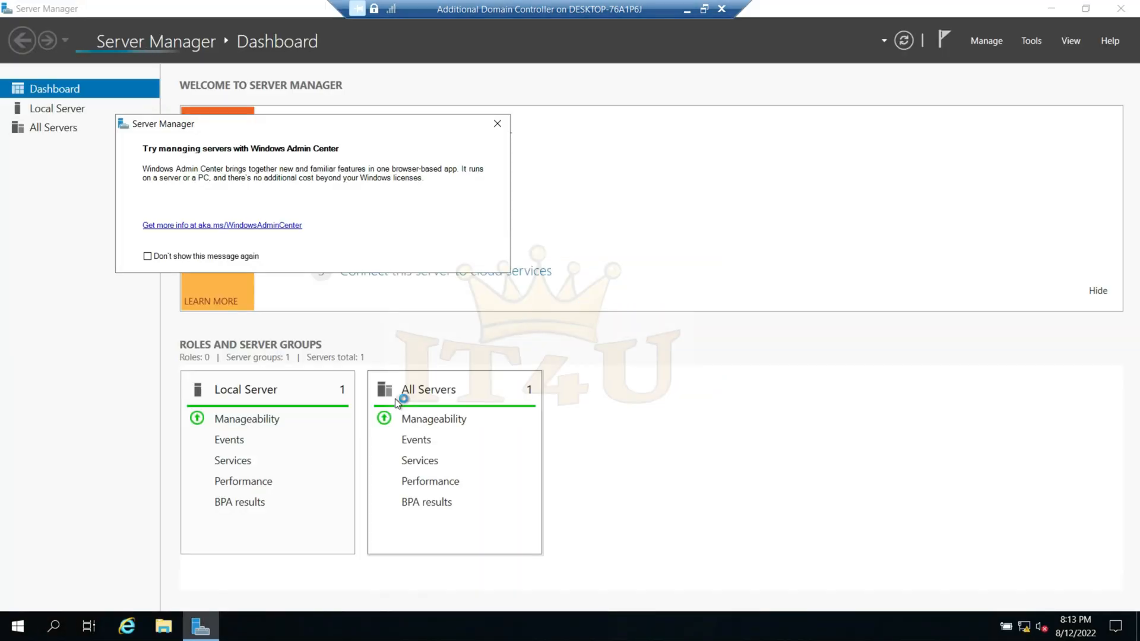
- Create a folder named Azure on Local Disk (C:) of the Additional Domain Controller
key("super+e")
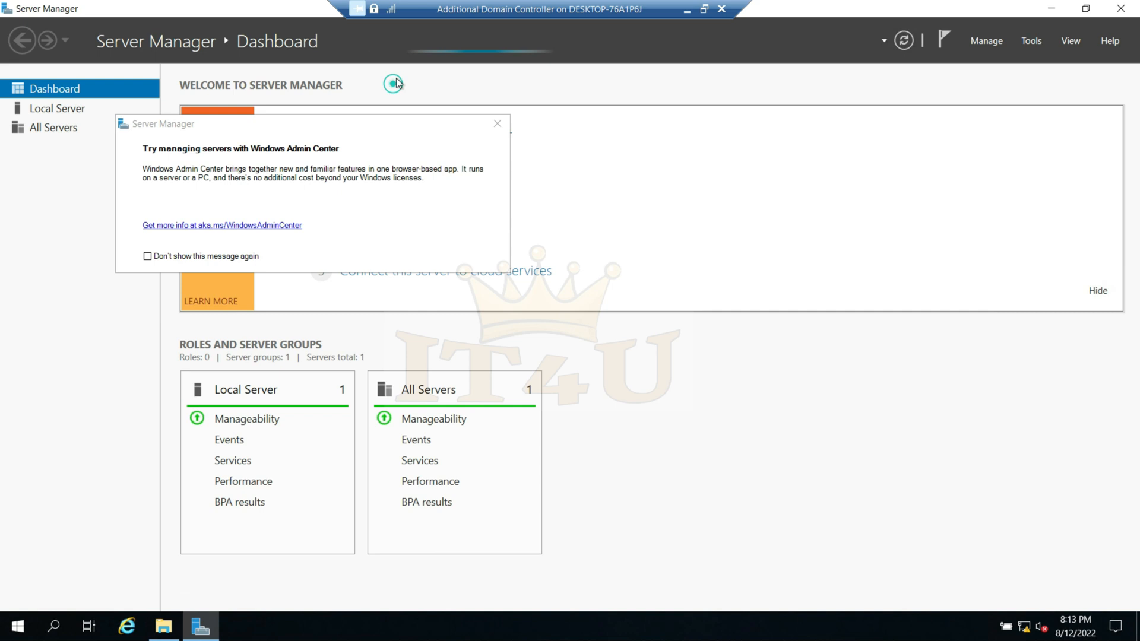
left_click(494, 125)
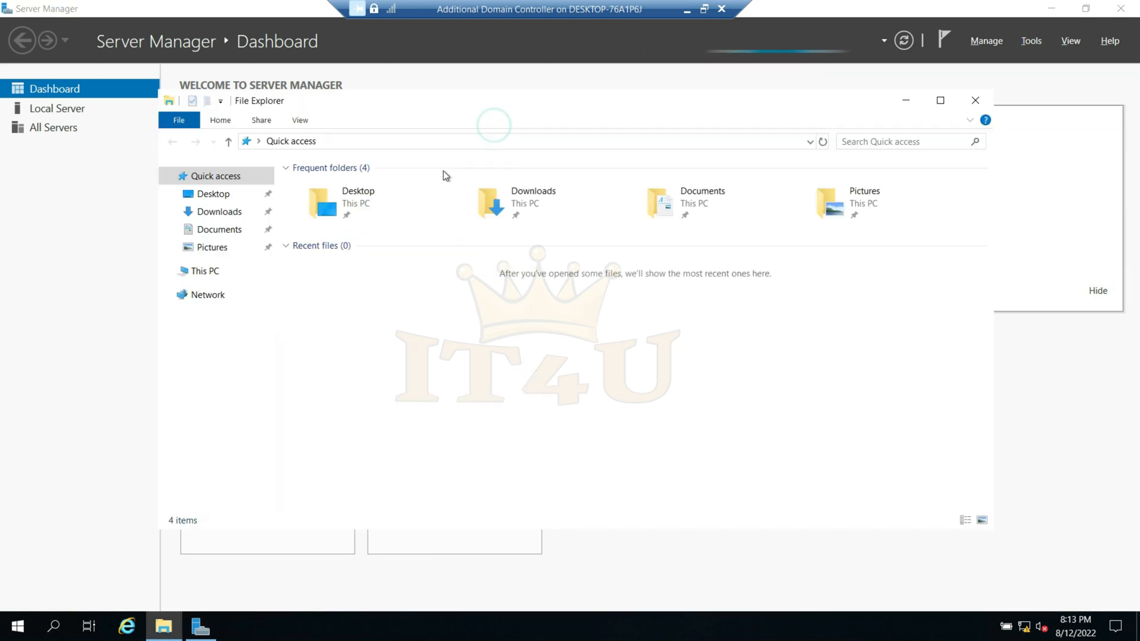
left_click(942, 100)
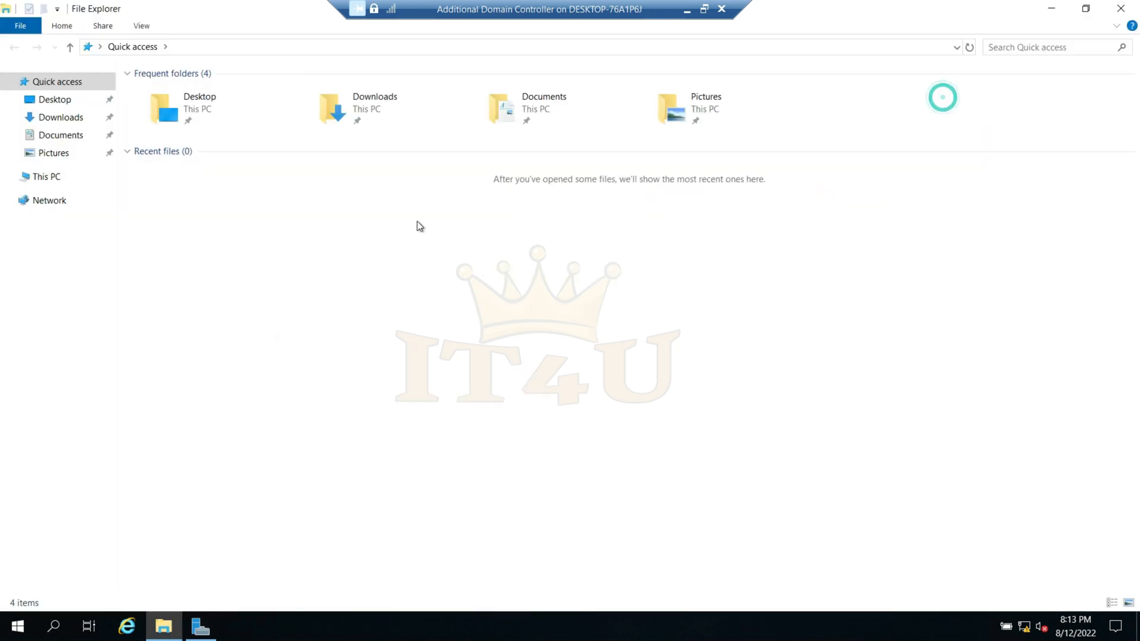
left_click(48, 177)
double_click(230, 213)
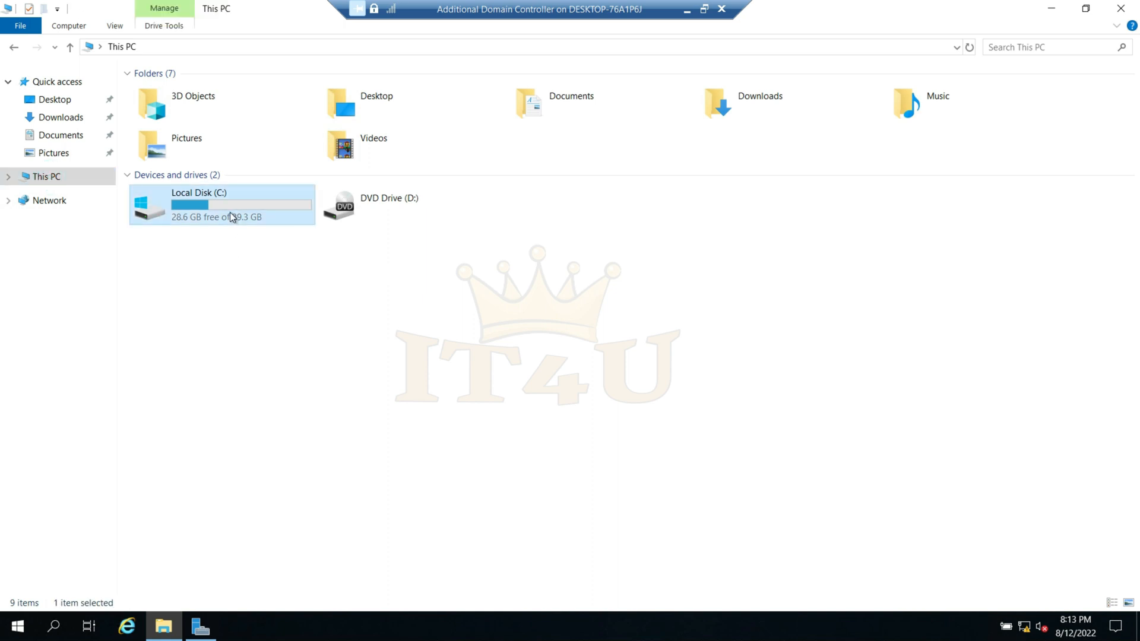
right_click(239, 297)
mouse_move(287, 438)
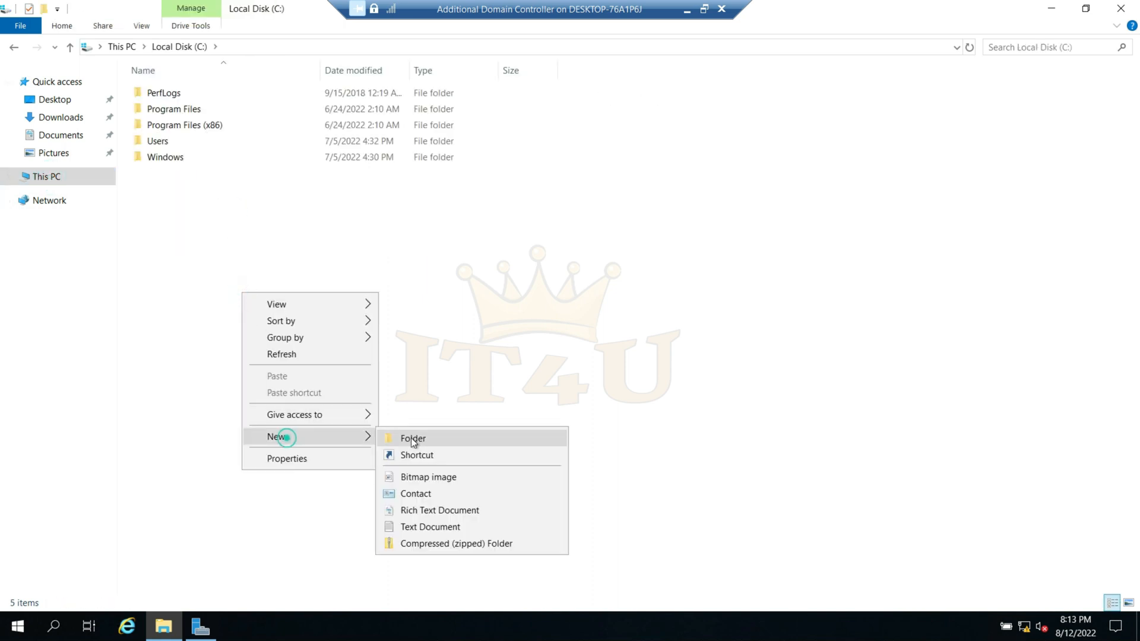
left_click(411, 437)
type("Azur")
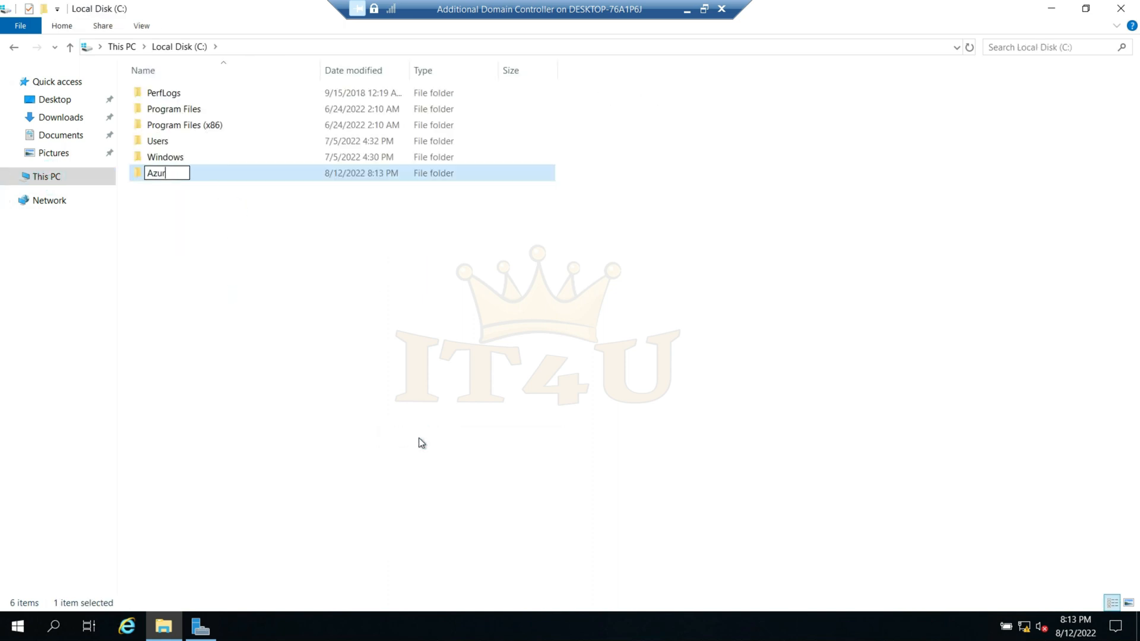
key("Return")
- Enable sharing for the Azure folder in its advanced sharing settings
right_click(180, 172)
left_click(242, 426)
left_click(249, 206)
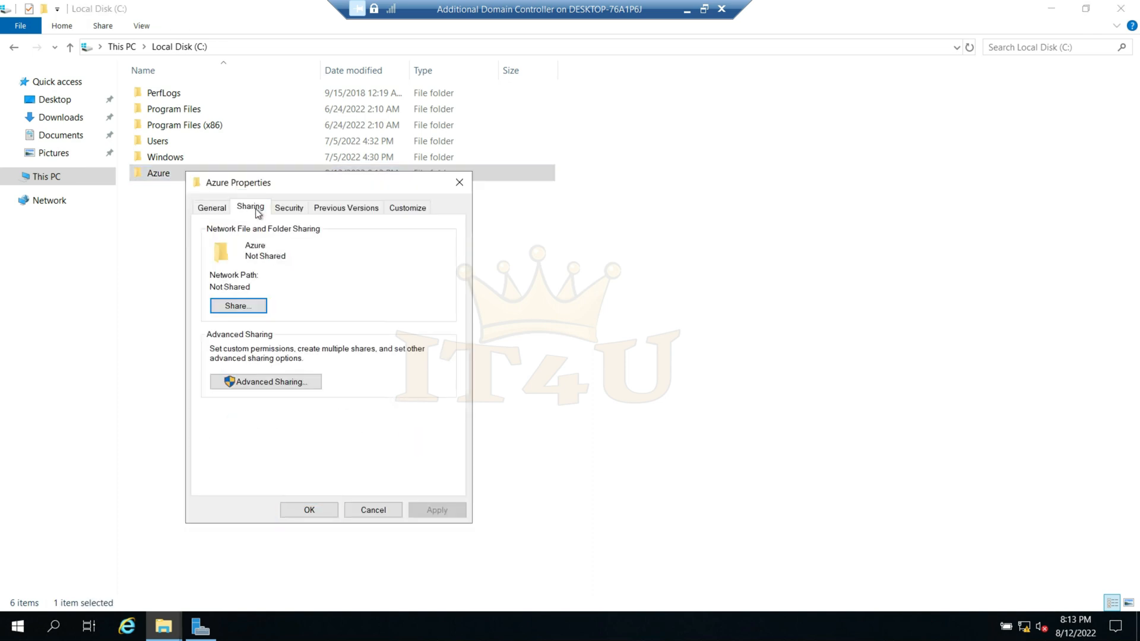
left_click(277, 387)
left_click(209, 234)
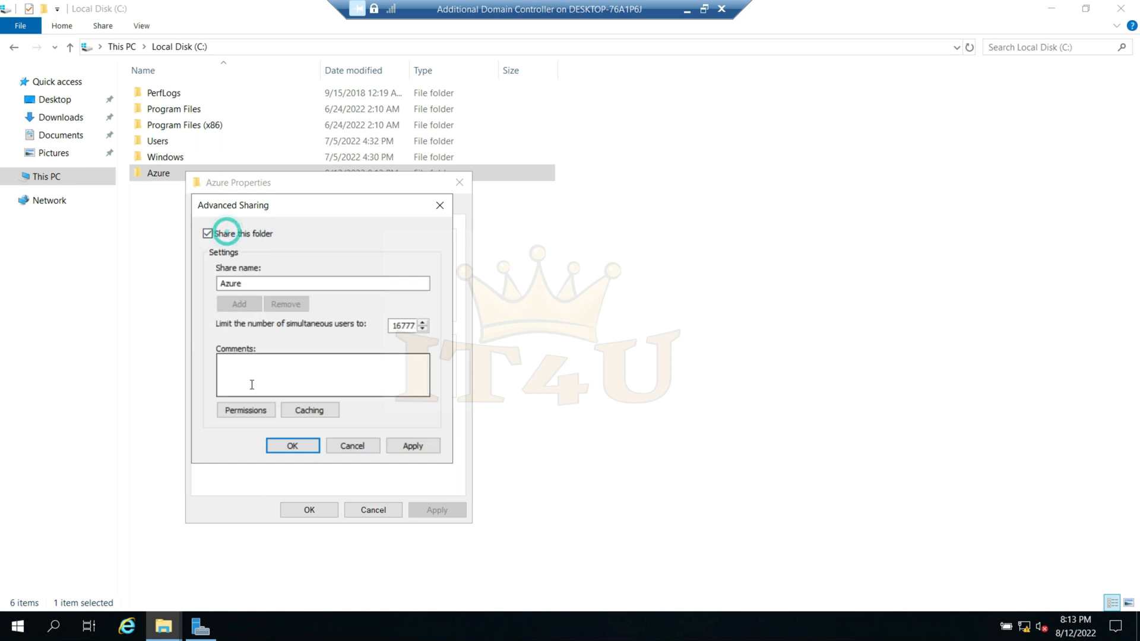
- Allow Everyone Full Control on the Azure share, apply the sharing settings and close the folder's properties
left_click(246, 409)
left_click(381, 397)
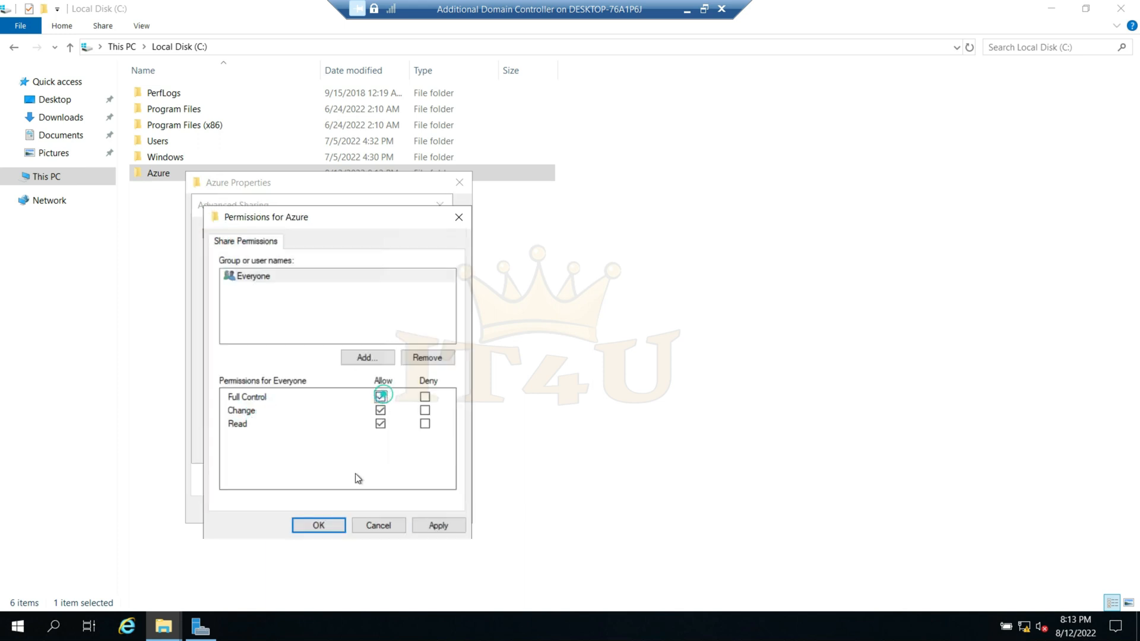
left_click(321, 525)
left_click(414, 446)
left_click(300, 448)
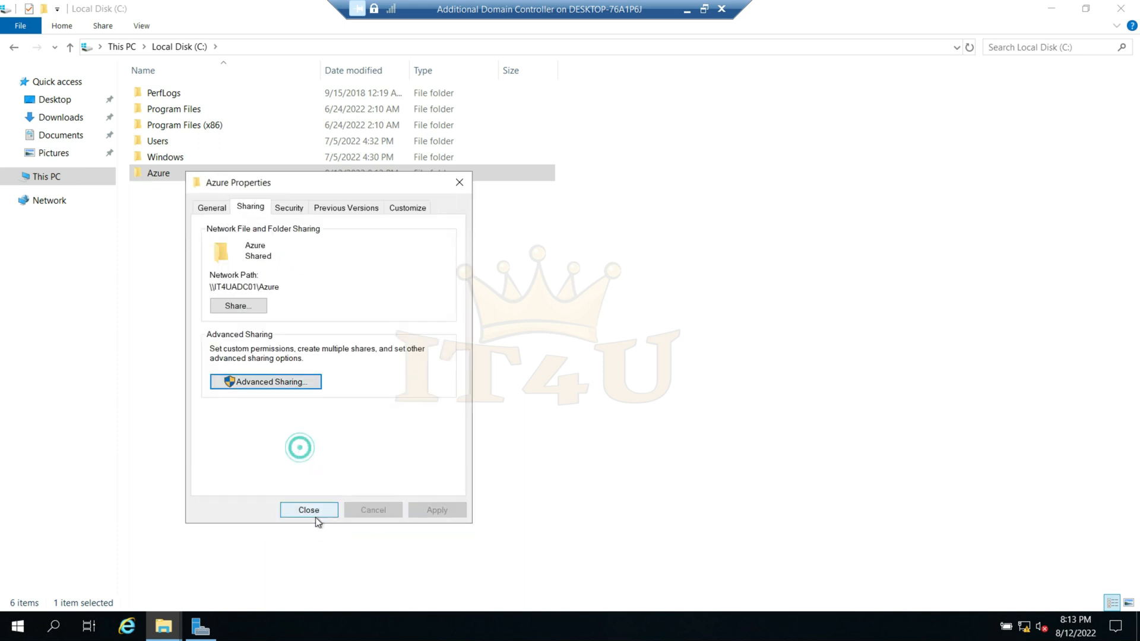
left_click(315, 516)
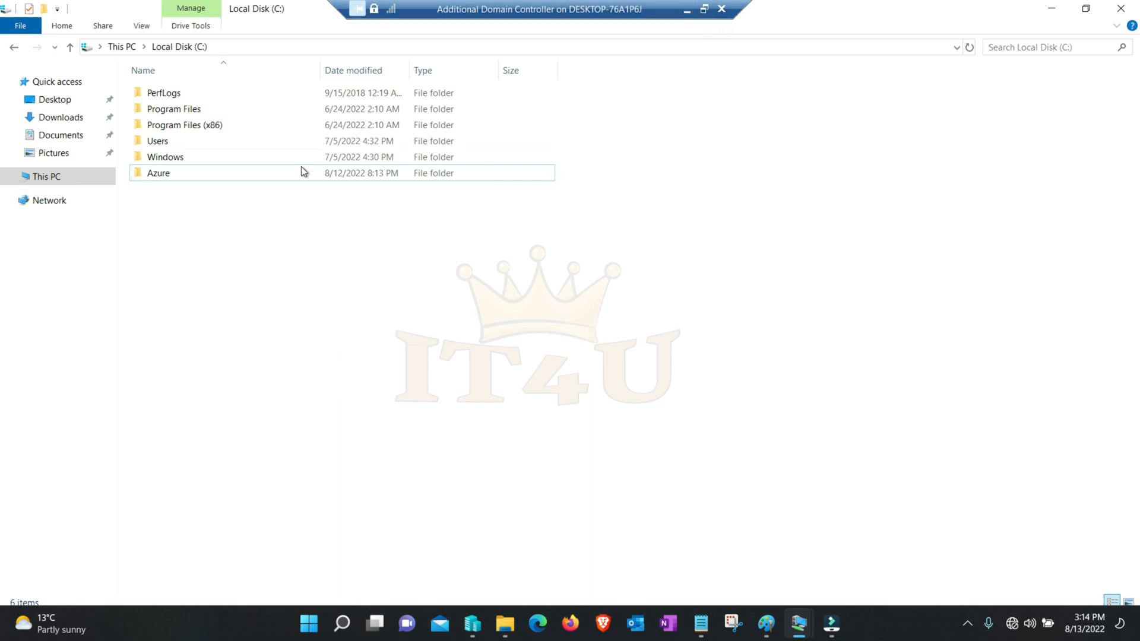
- Return to Hyper-V Manager on the host and connect to the Child Domain Controller virtual machine
left_click(686, 9)
right_click(211, 126)
left_click(240, 136)
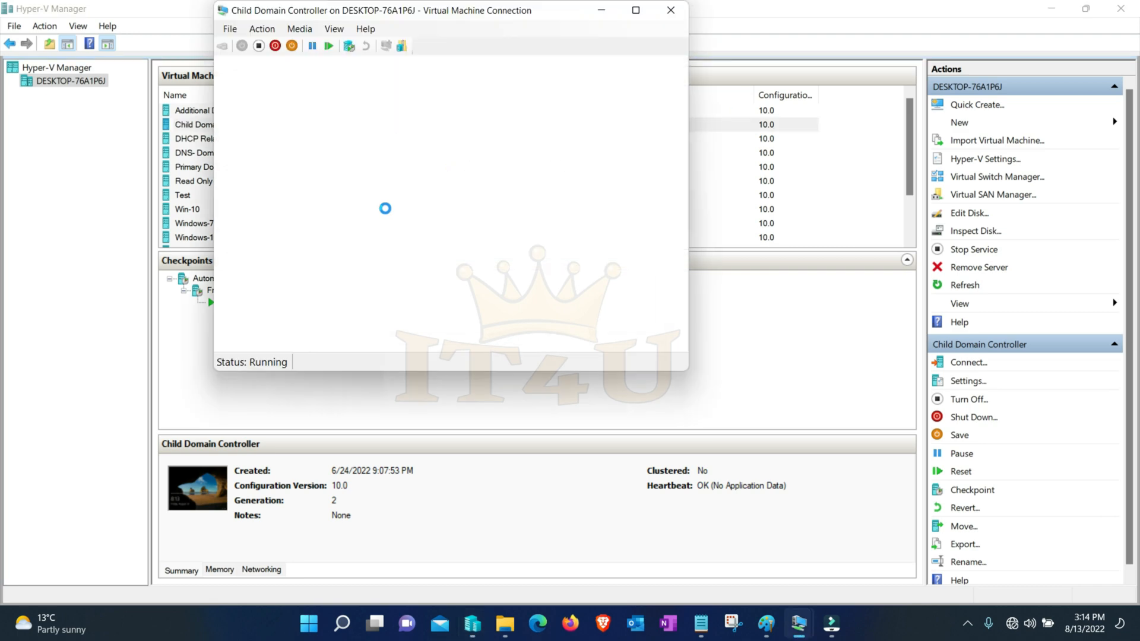
left_click(502, 245)
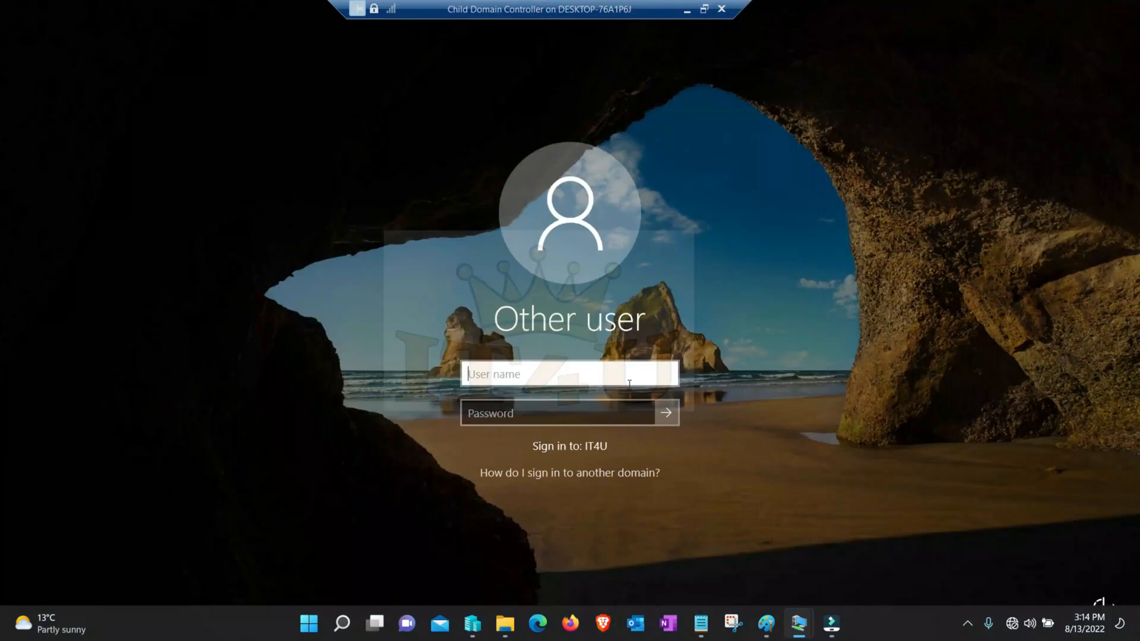
- Sign in to the Child Domain Controller with the it4u.in domain administrator's user name and account password
type("administra")
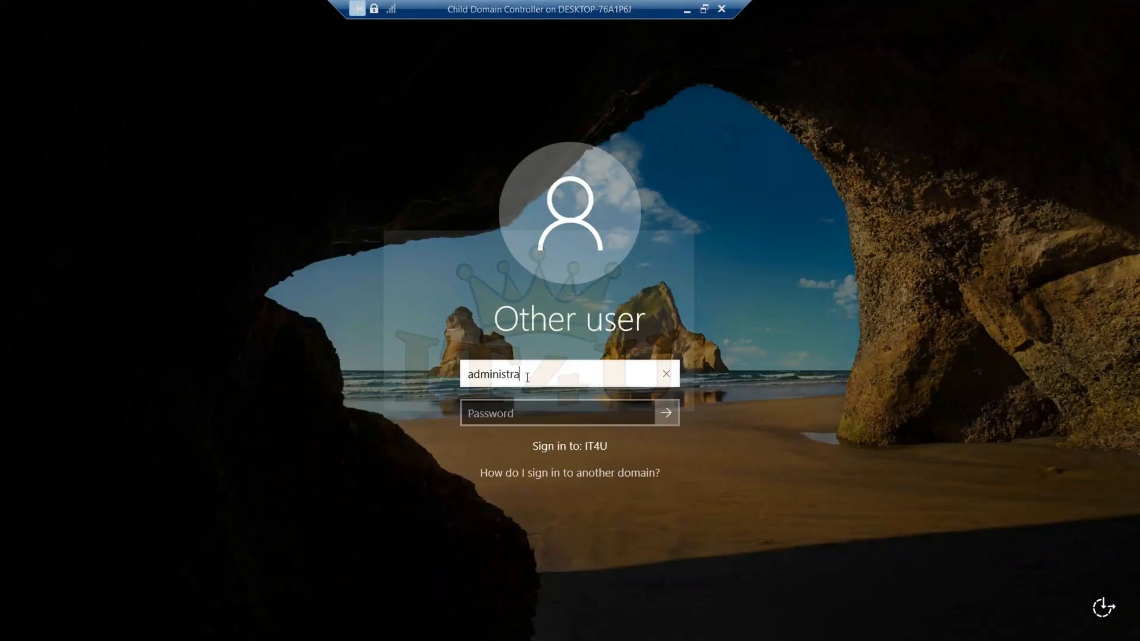
type("tor@")
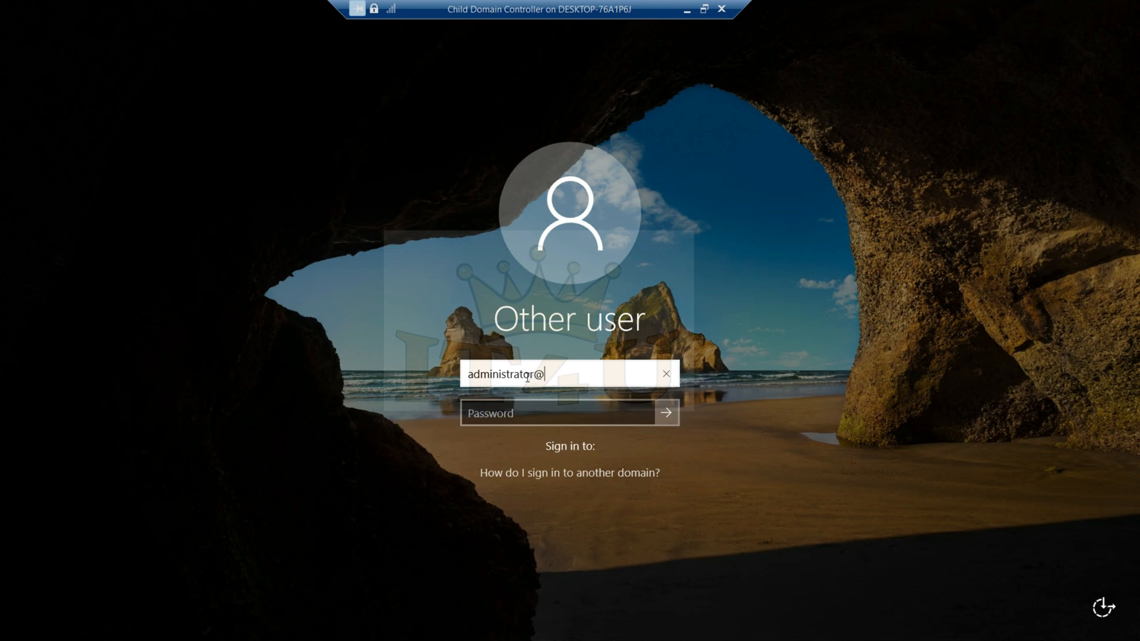
type("it4u.in")
key("Tab")
type("P")
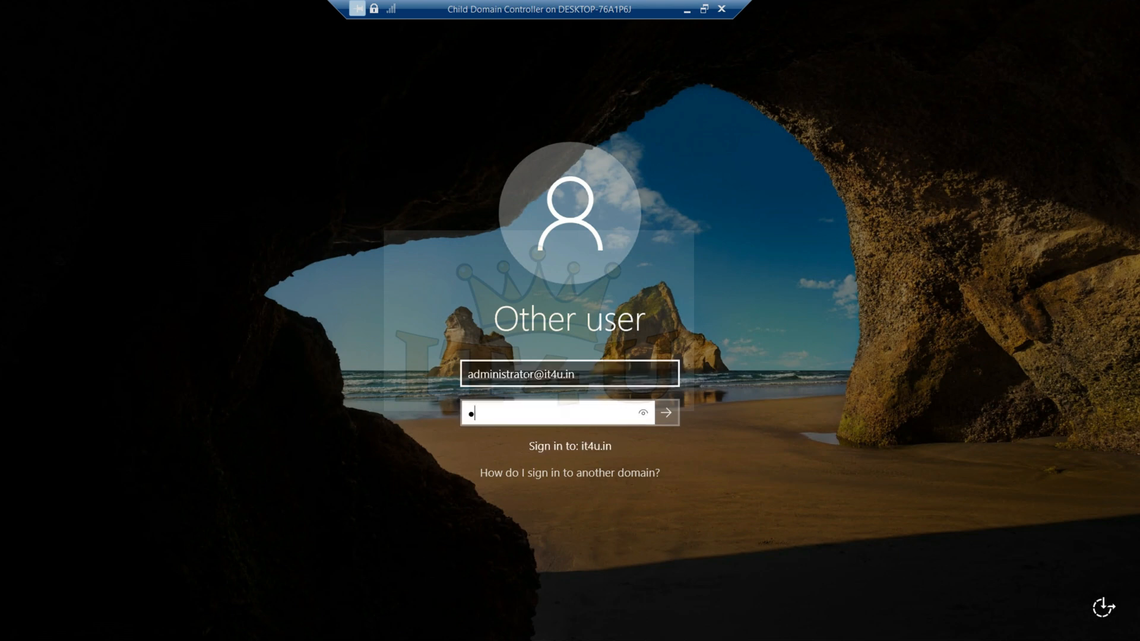
key("Return")
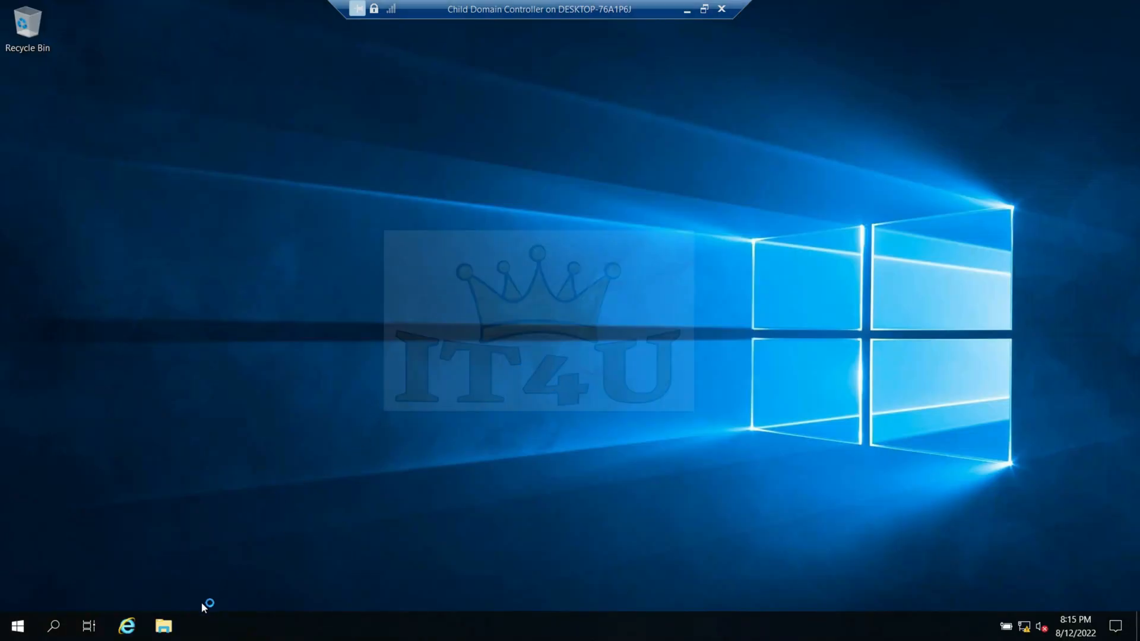
- Create a folder named CCNA on Local Disk (C:) of the Child Domain Controller
left_click(164, 626)
left_click(214, 273)
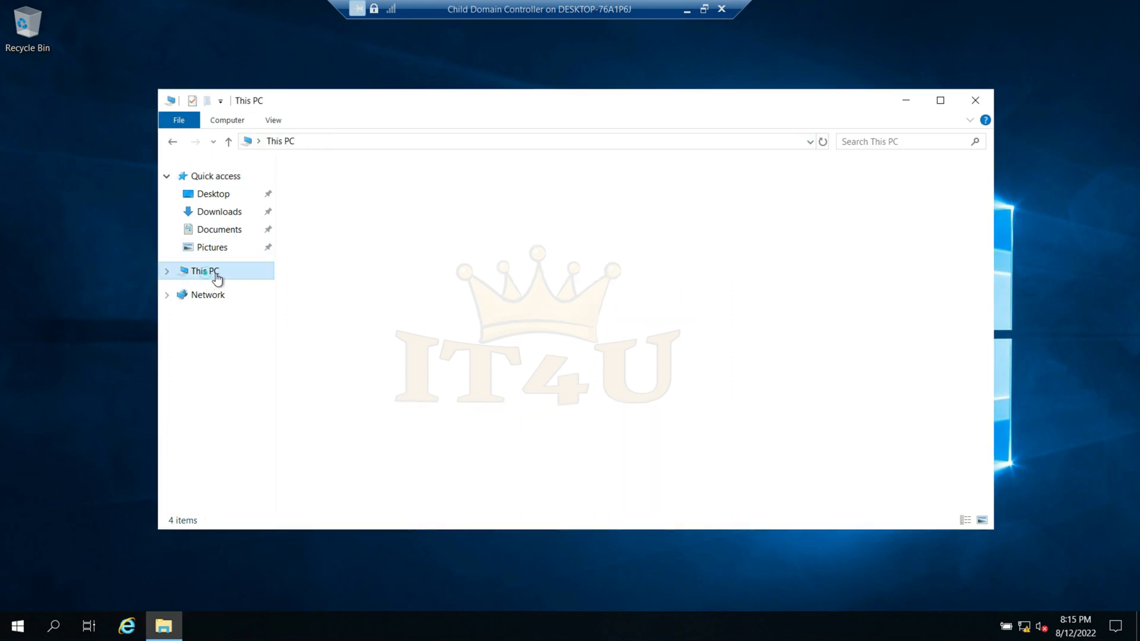
double_click(772, 106)
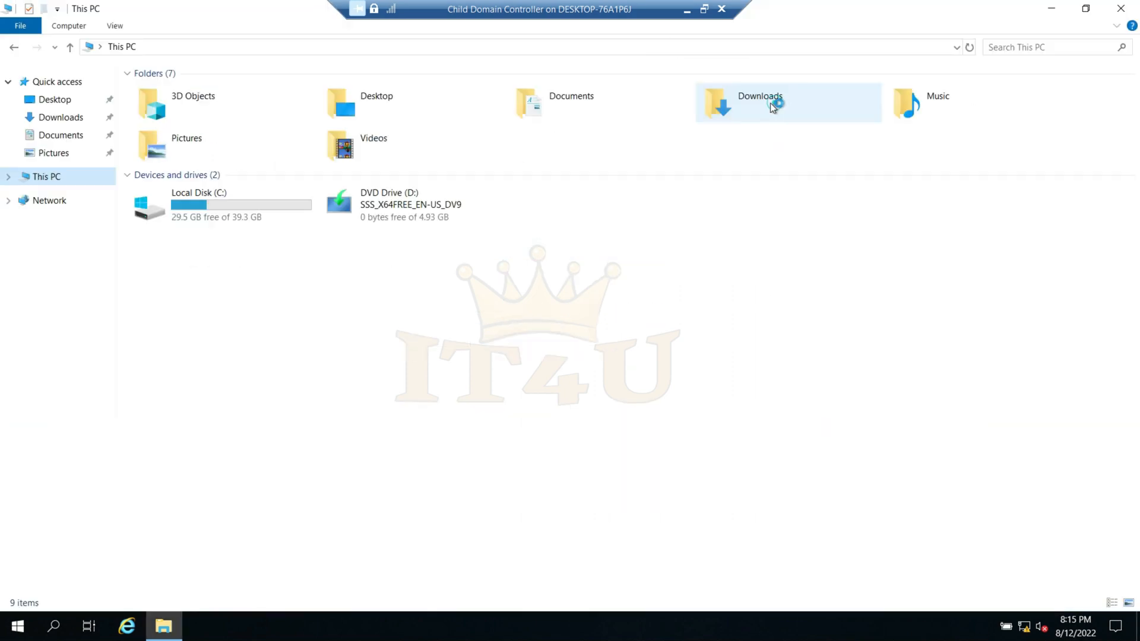
double_click(244, 203)
right_click(295, 279)
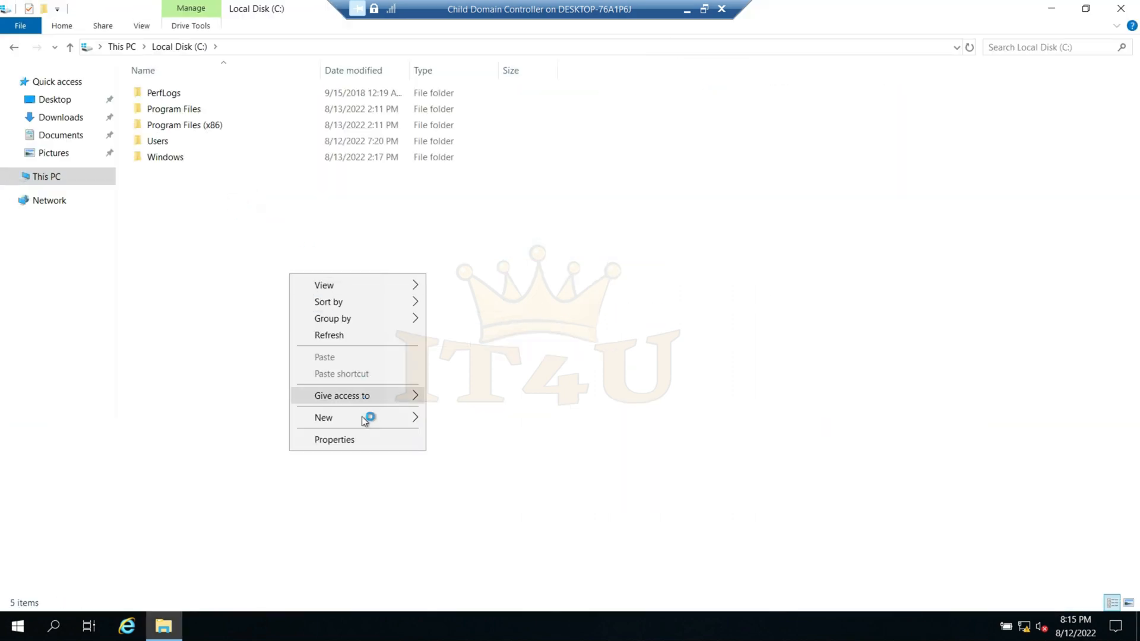
mouse_move(416, 418)
left_click(461, 419)
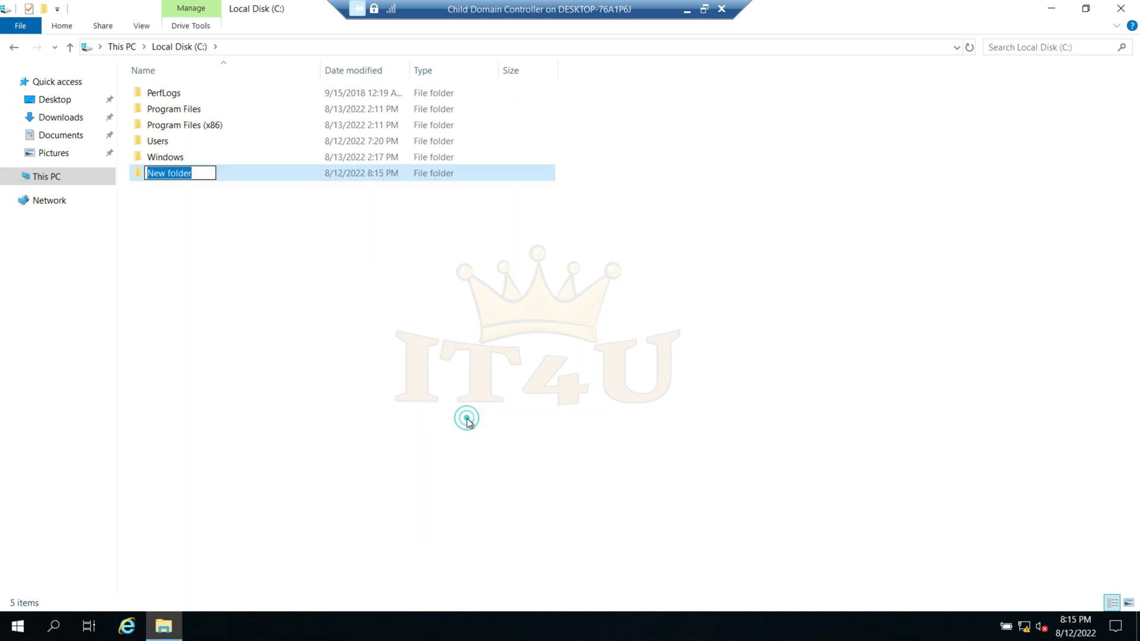
type("CCNA")
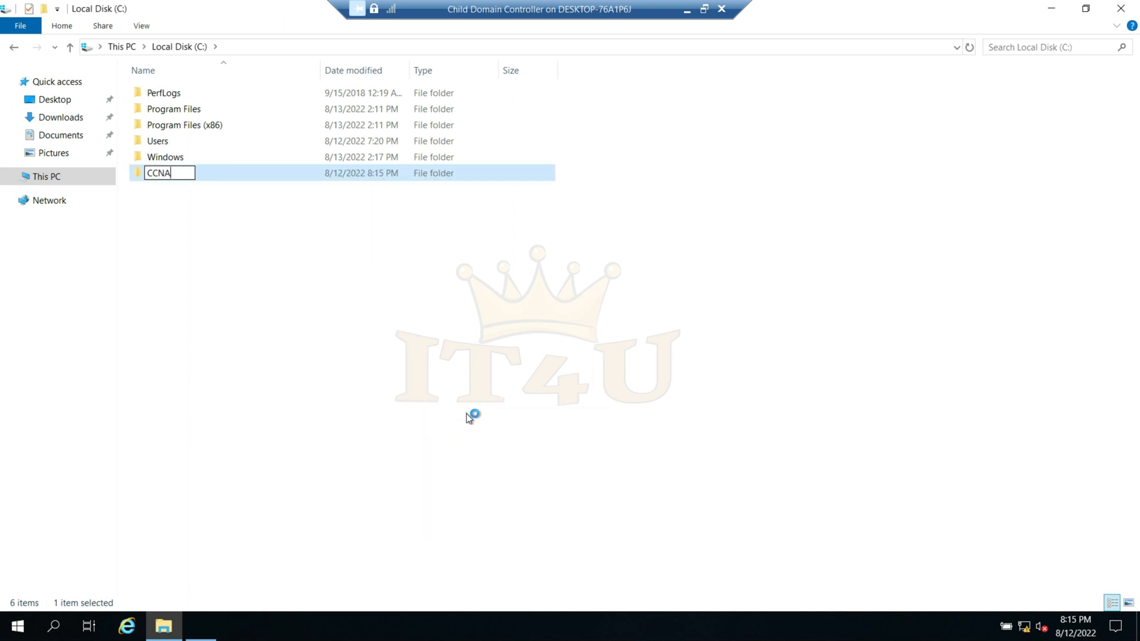
left_click(466, 413)
- Enable sharing for the CCNA folder in its advanced sharing settings
left_click(161, 172)
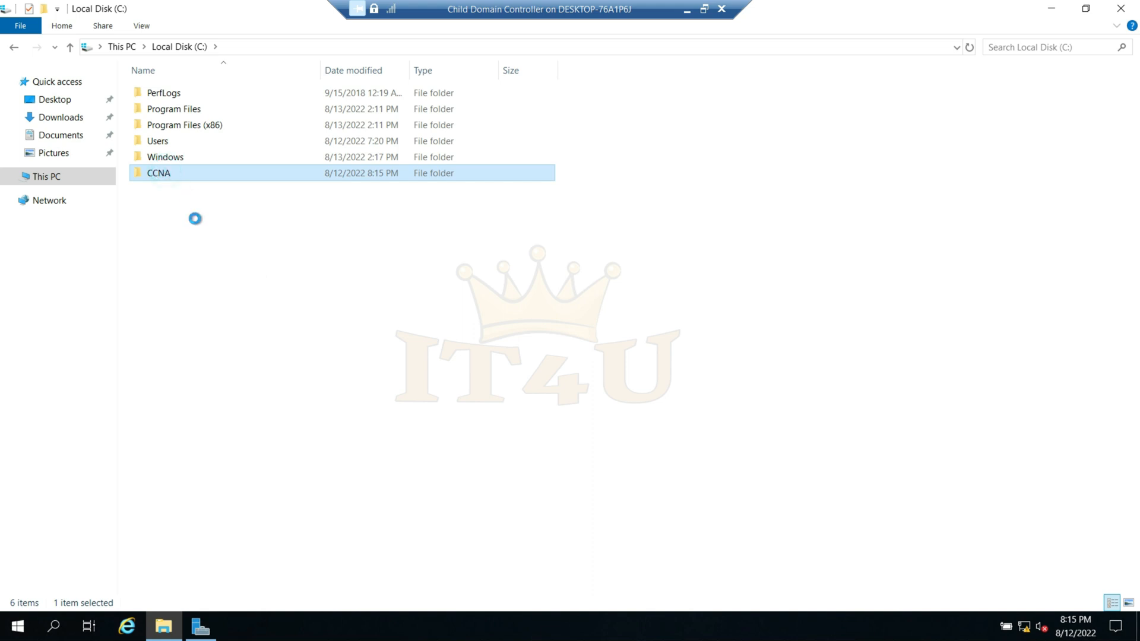
left_click(224, 424)
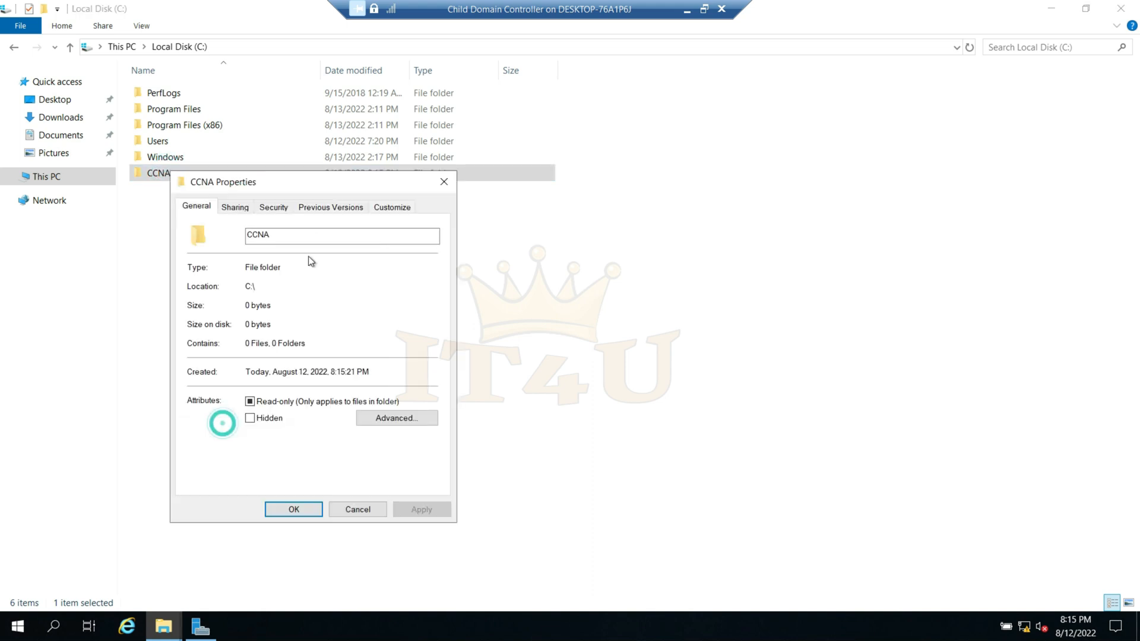
left_click(236, 208)
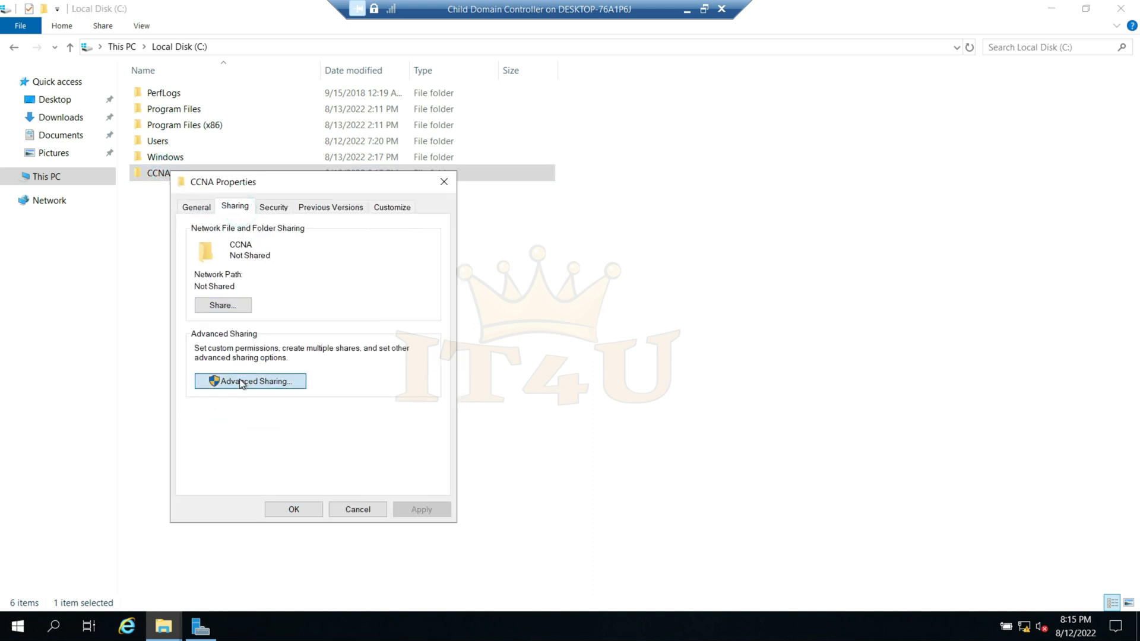
left_click(242, 383)
left_click(208, 233)
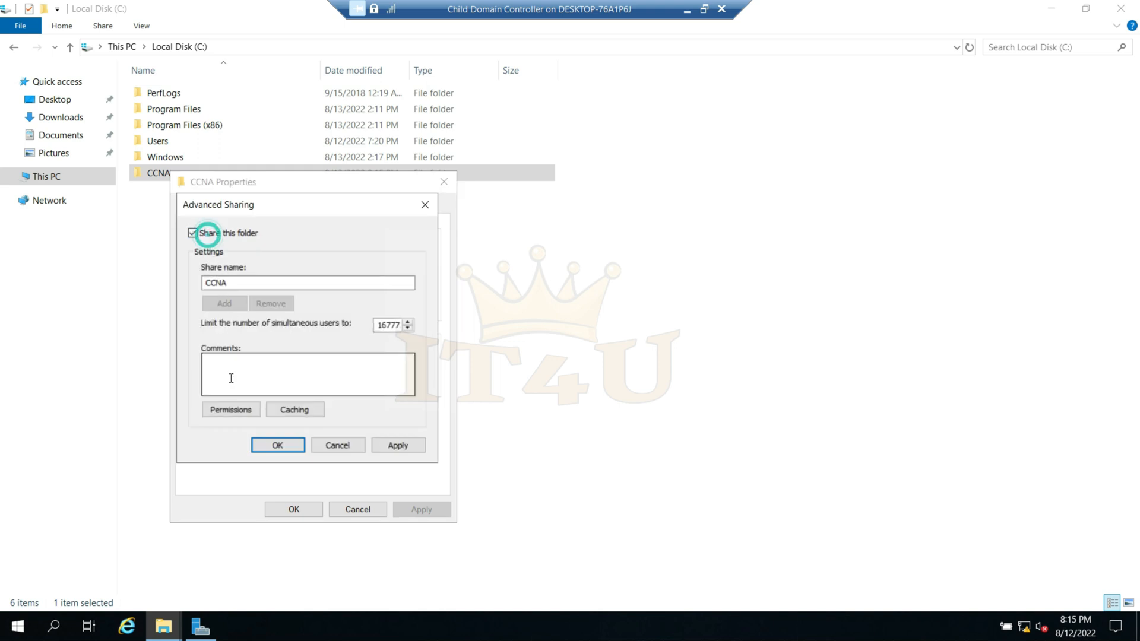
- Allow Everyone Full Control on the CCNA share, apply the sharing settings and close the folder's properties
left_click(231, 409)
left_click(366, 396)
left_click(442, 526)
left_click(304, 525)
left_click(402, 446)
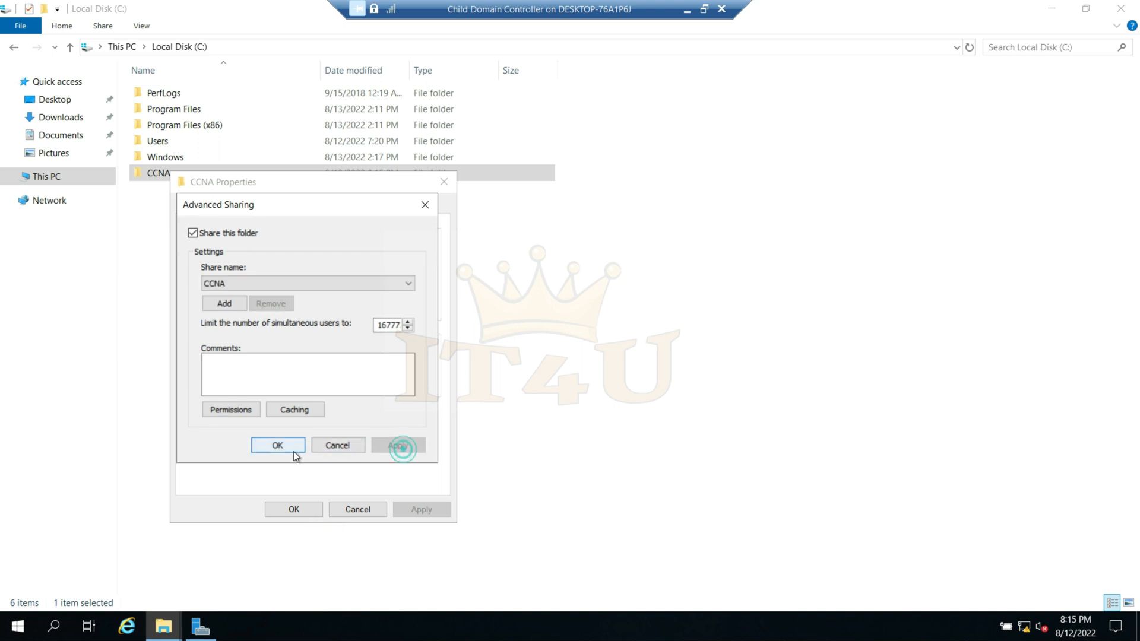
left_click(293, 452)
left_click(302, 510)
left_click(351, 403)
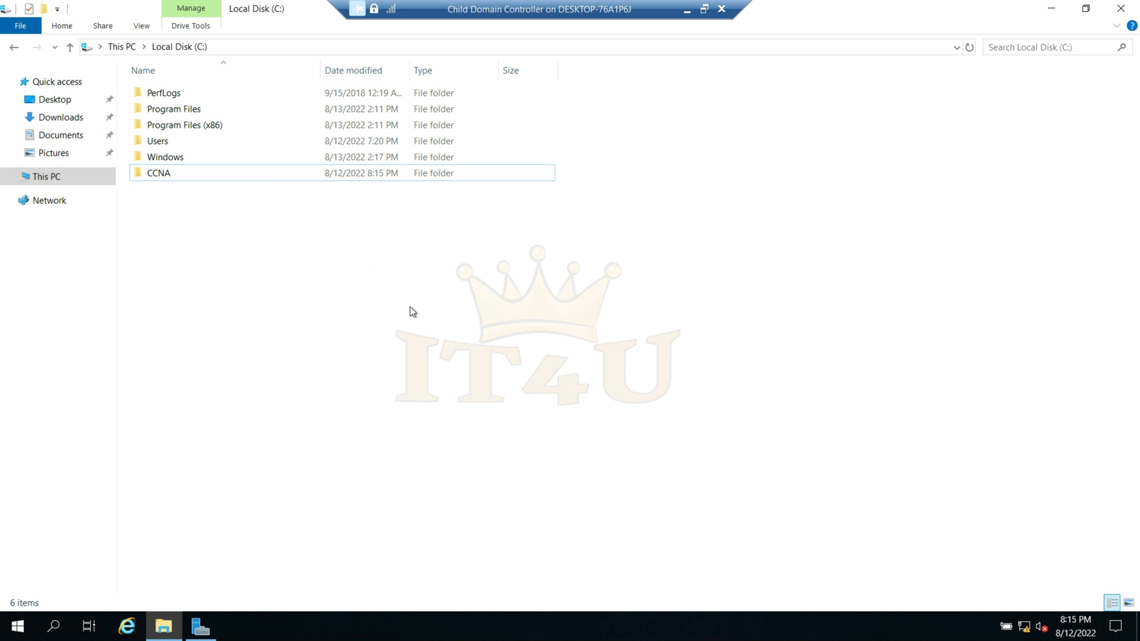
- Switch to the Primary Domain controller virtual machine and bring its DFS Management window forward, maximized
left_click(687, 10)
mouse_move(798, 624)
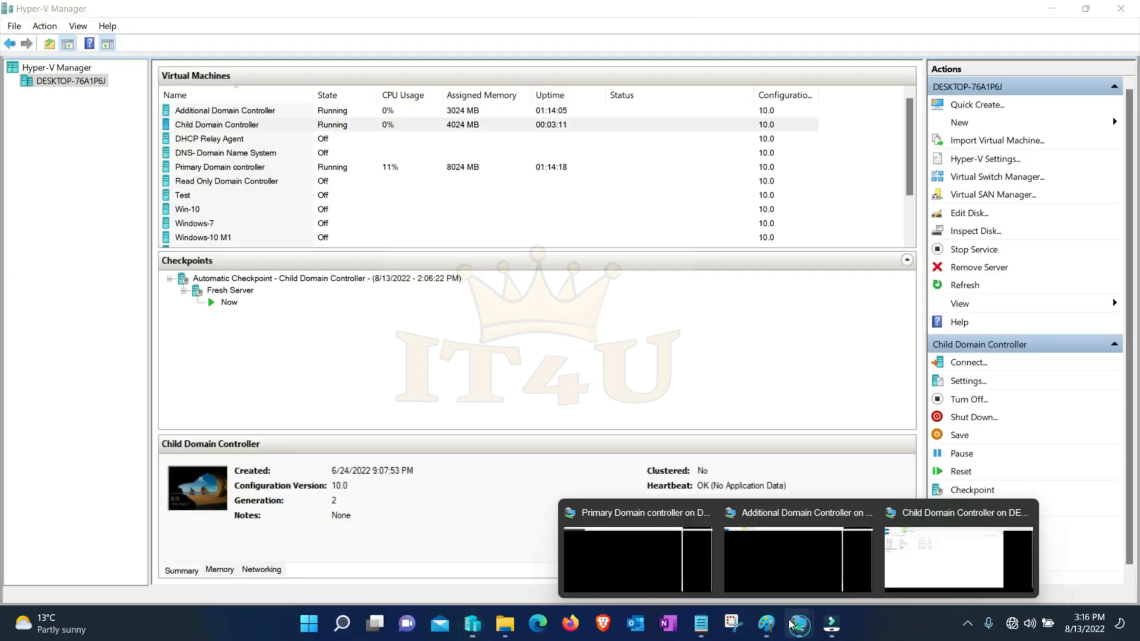
left_click(646, 551)
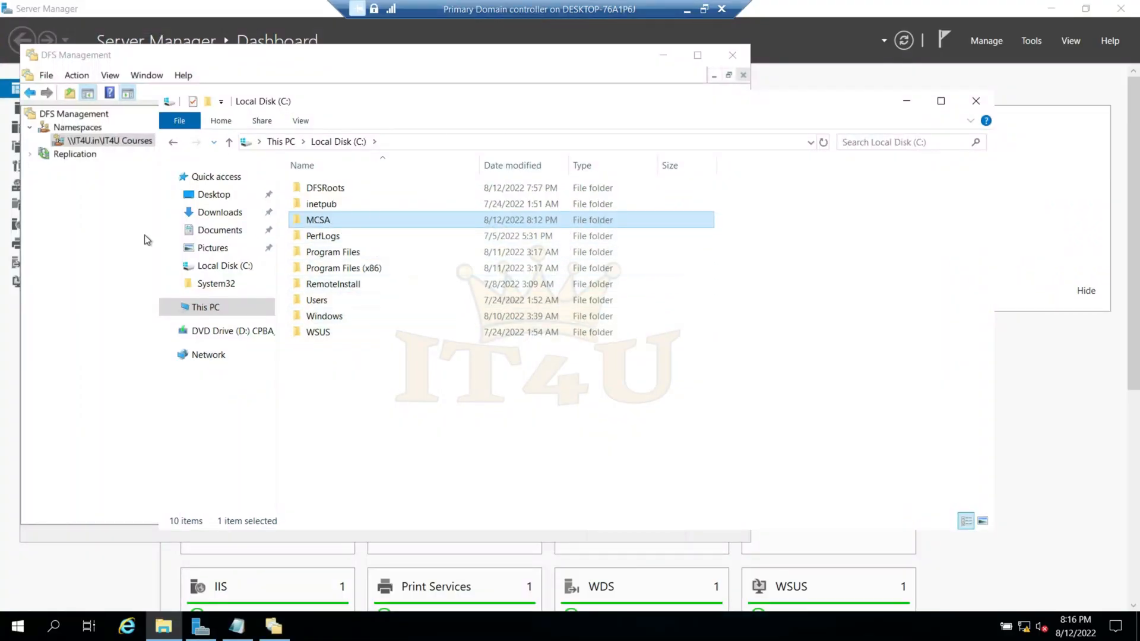
left_click(97, 303)
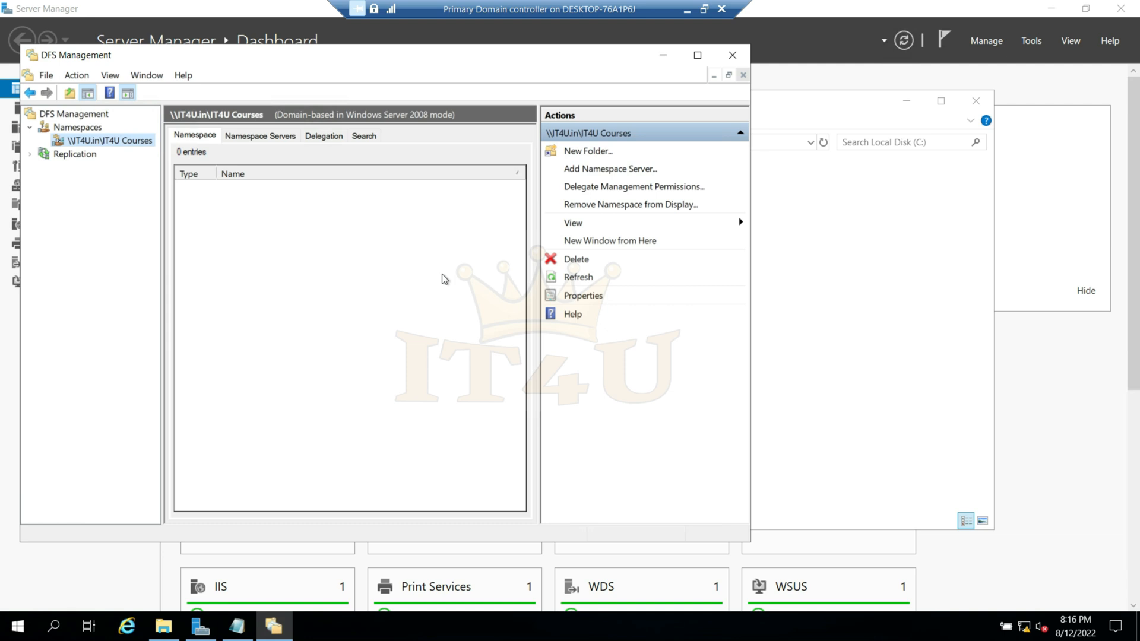
left_click_drag(369, 54, 425, 62)
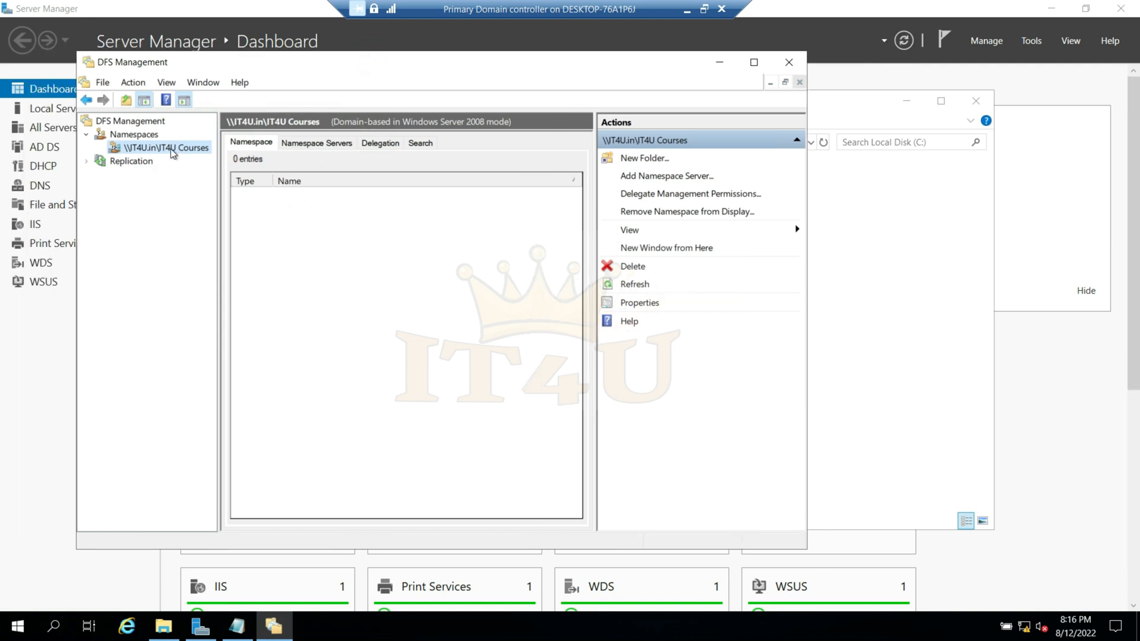
left_click(754, 62)
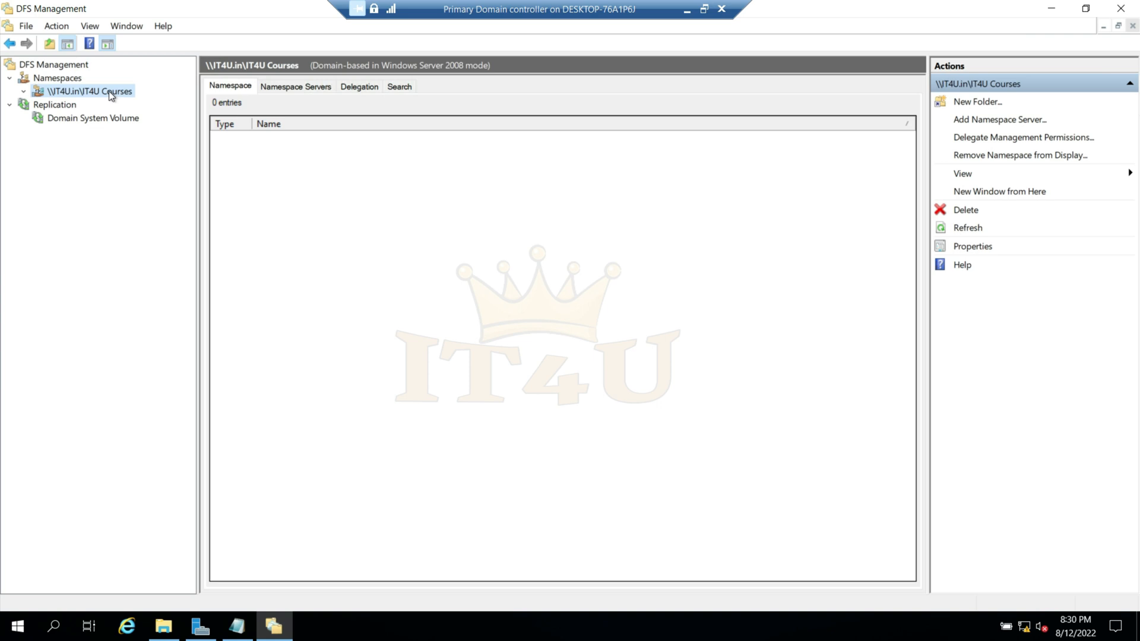
- Start a new folder named MCSA in the IT4U Courses namespace
right_click(111, 91)
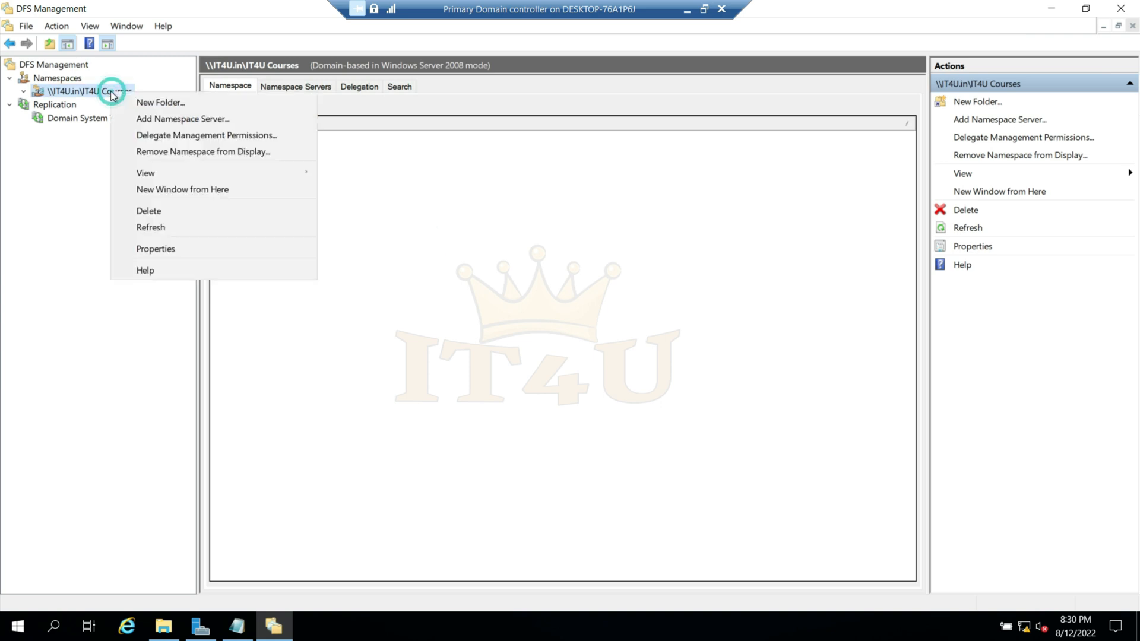
left_click(171, 102)
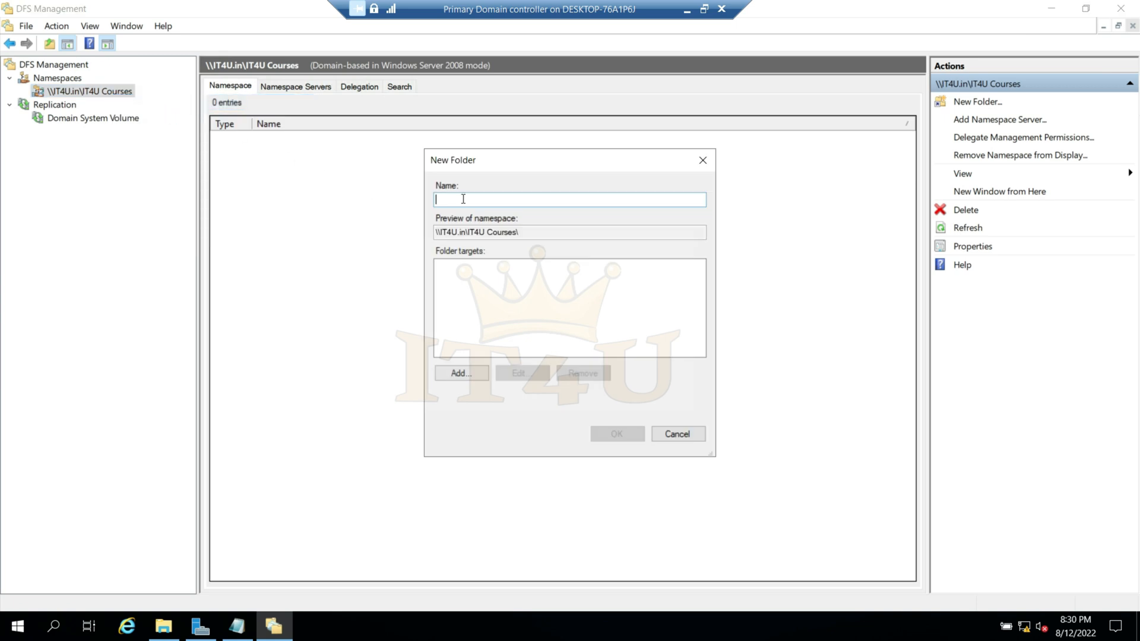
type("MCSA")
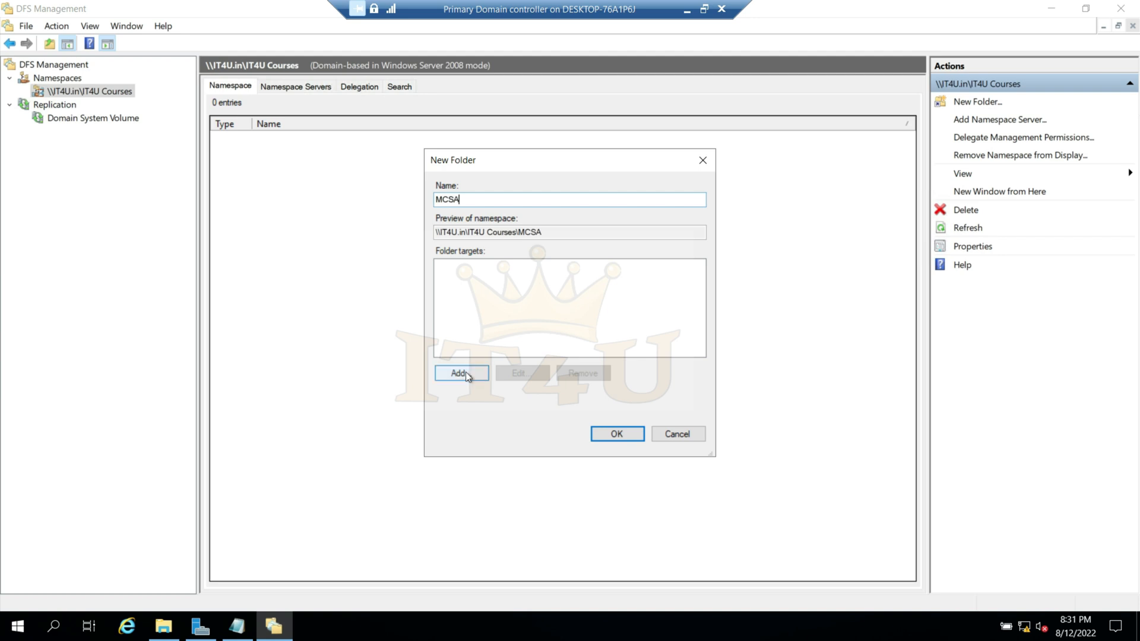
- Add the MCSA share on server IT4UDC01 as the new folder's target and create the namespace folder
left_click(462, 373)
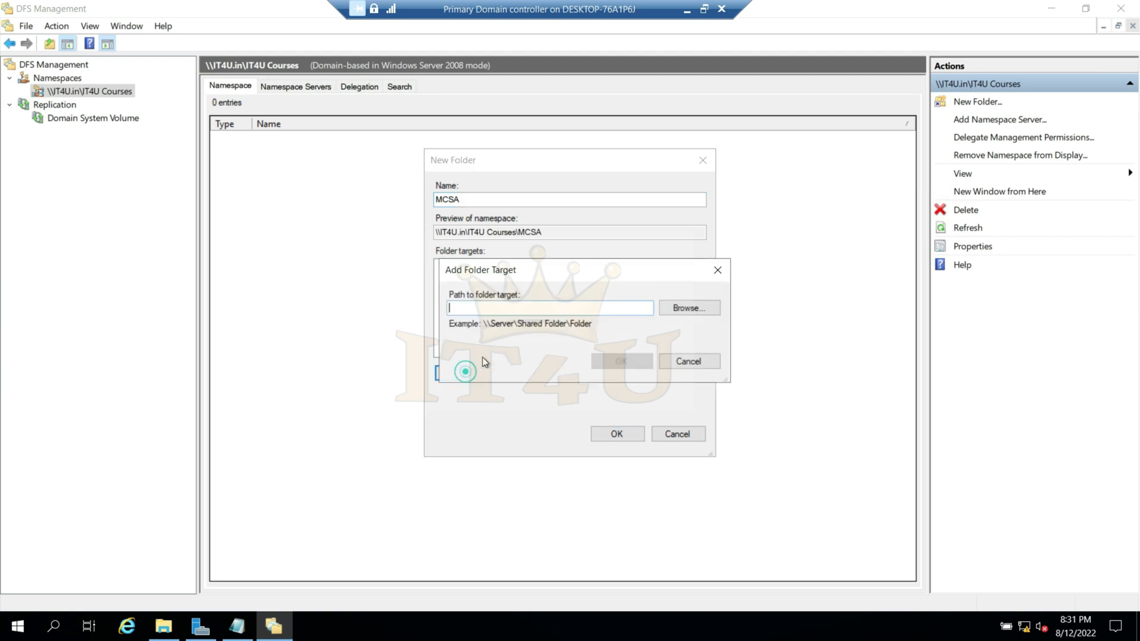
left_click(686, 311)
left_click_drag(506, 219, 451, 222)
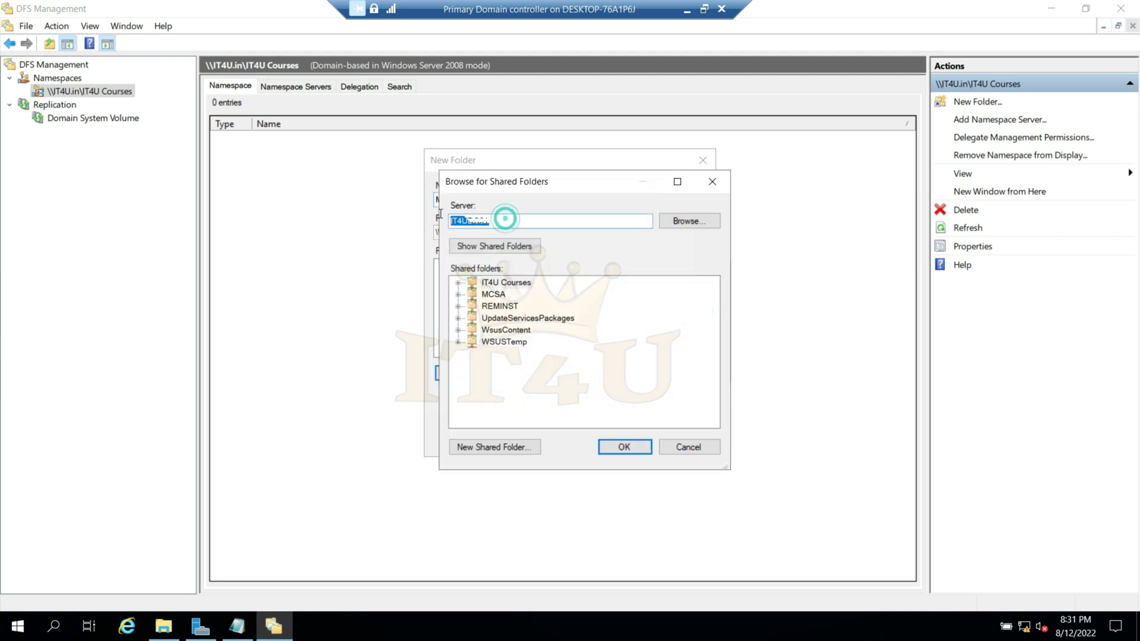
left_click(500, 222)
left_click(505, 245)
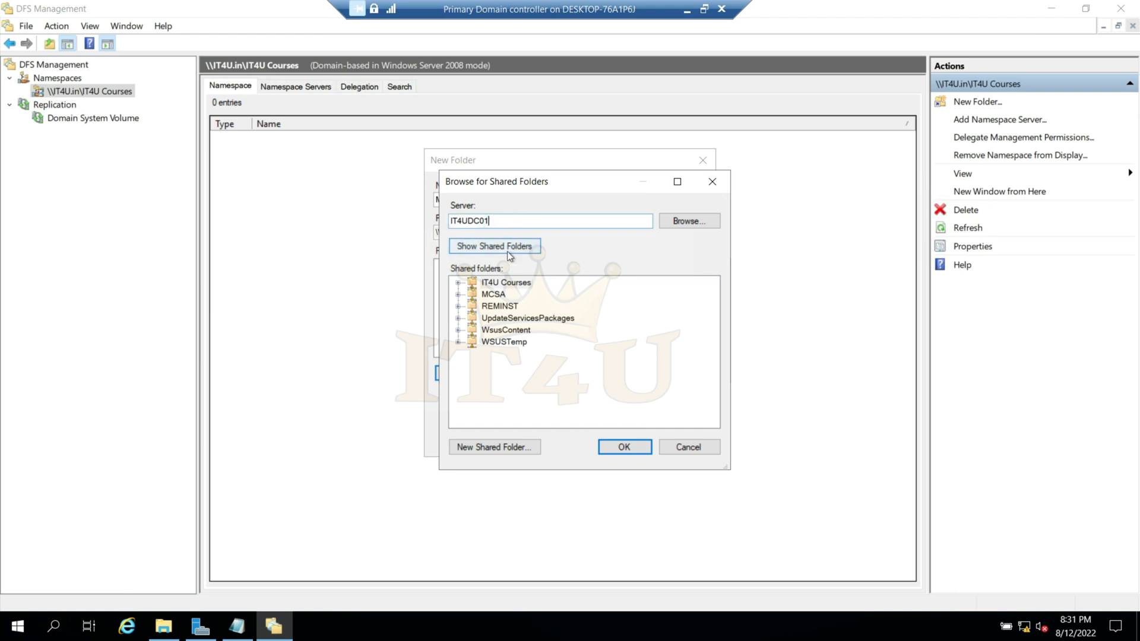
left_click(492, 295)
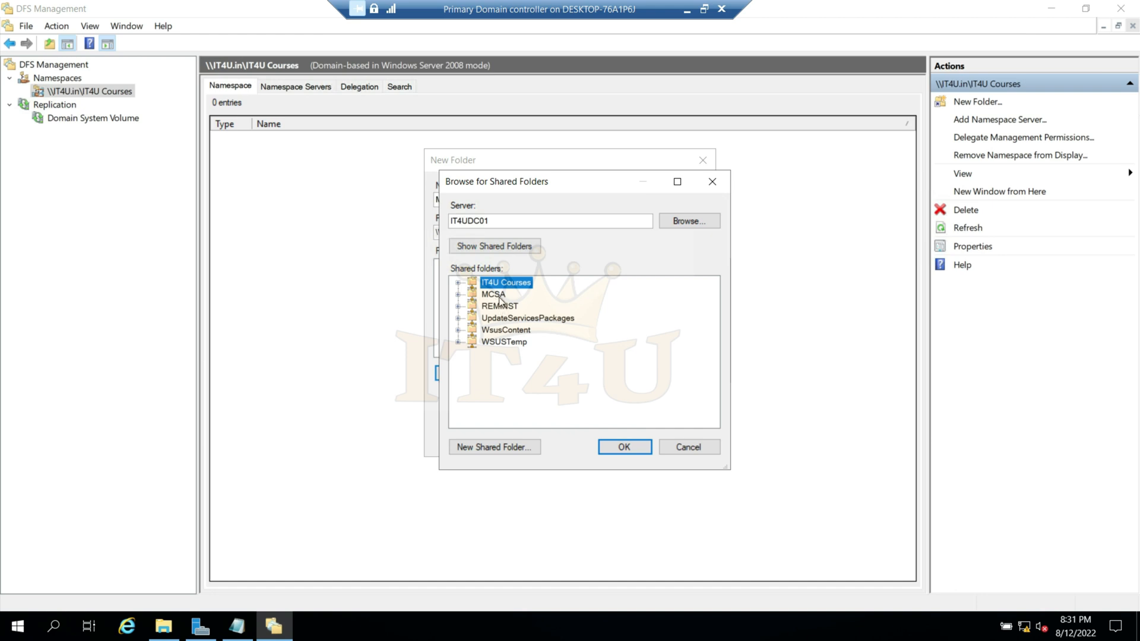
left_click(497, 295)
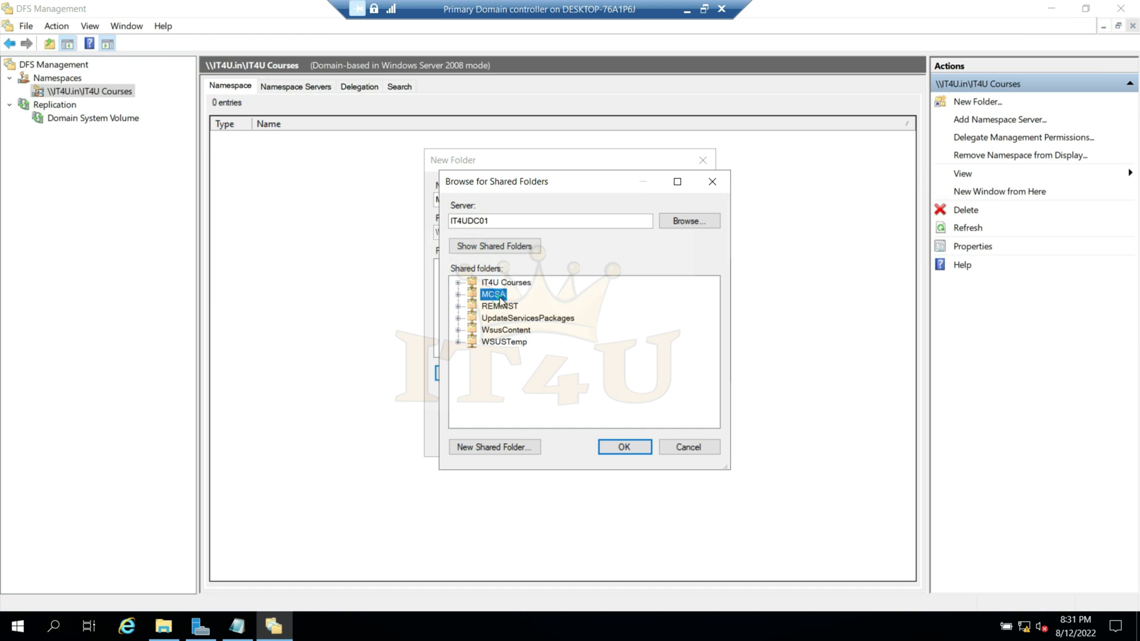
left_click(629, 447)
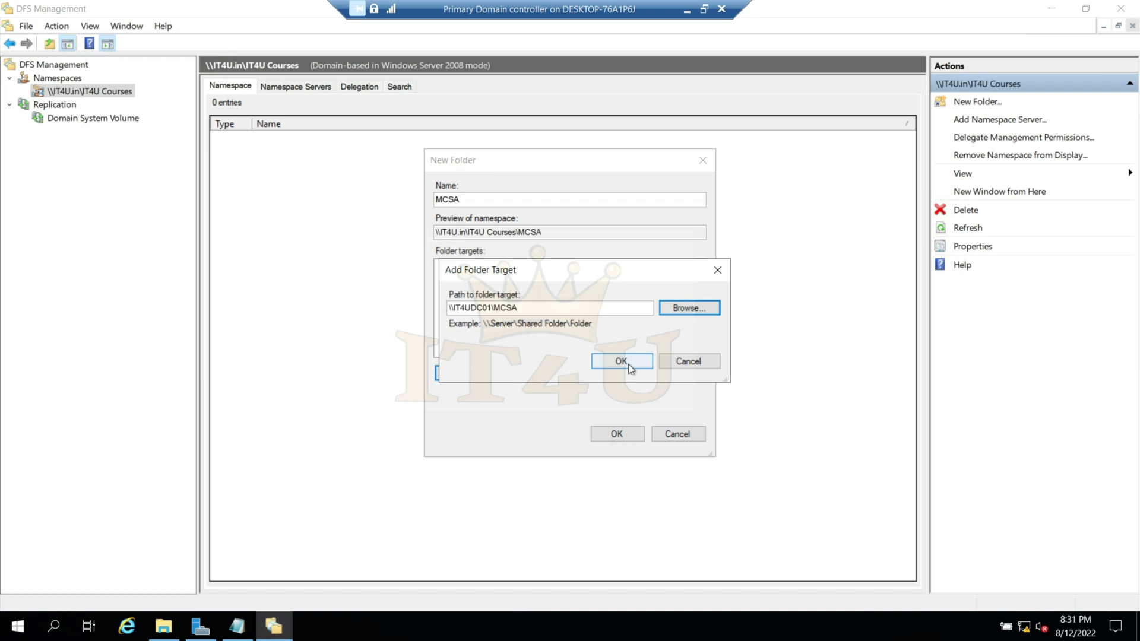
left_click(628, 365)
left_click(616, 433)
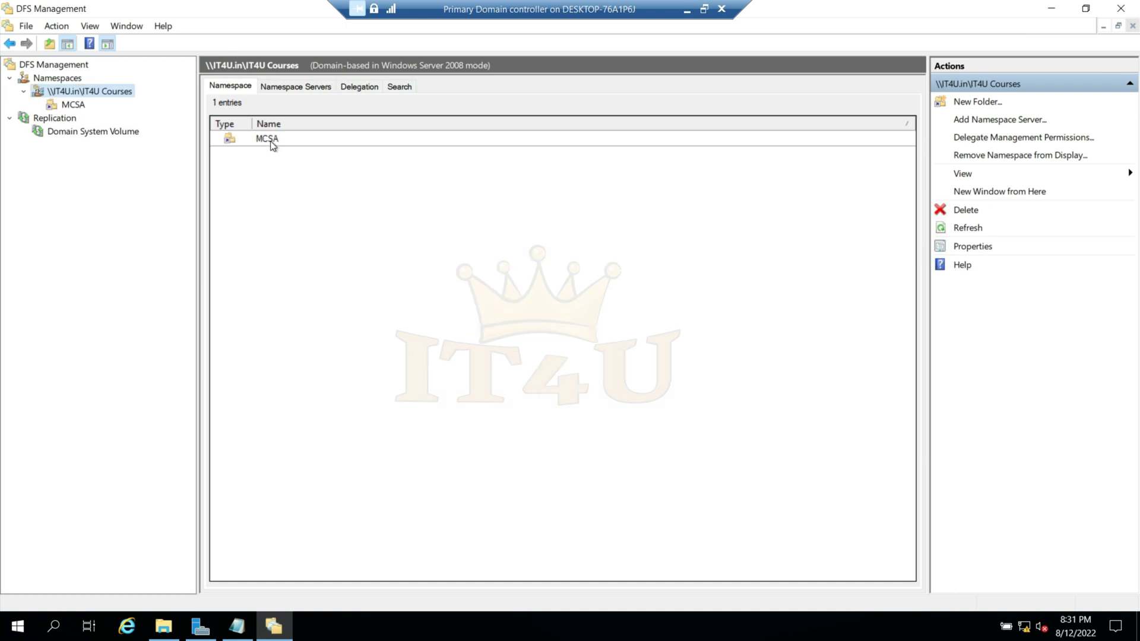
- Start a new folder named Azure in the IT4U Courses namespace
right_click(83, 97)
left_click(116, 105)
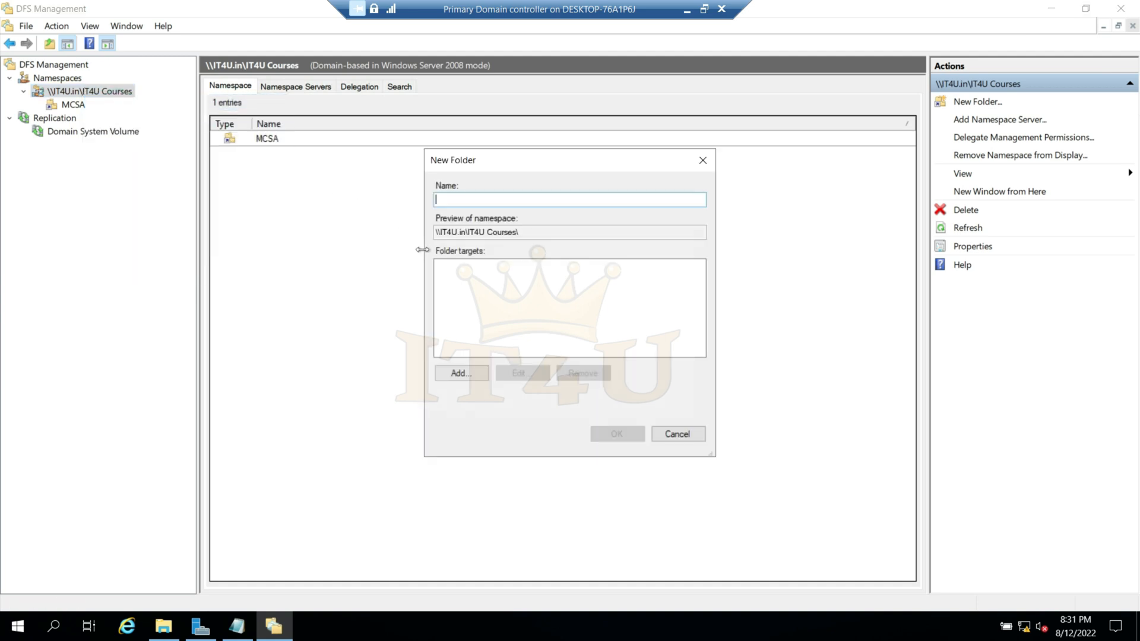
type("Azure")
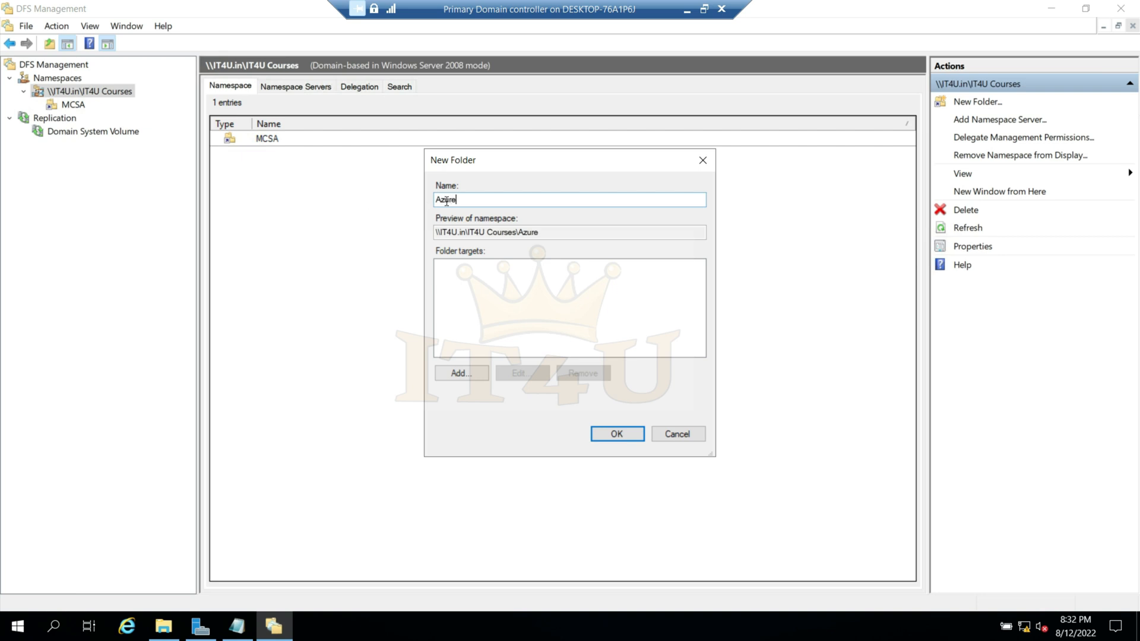
- Begin adding a folder target for Azure and choose server IT4UADC01 from a search of the domain's computers
left_click(473, 377)
left_click(696, 310)
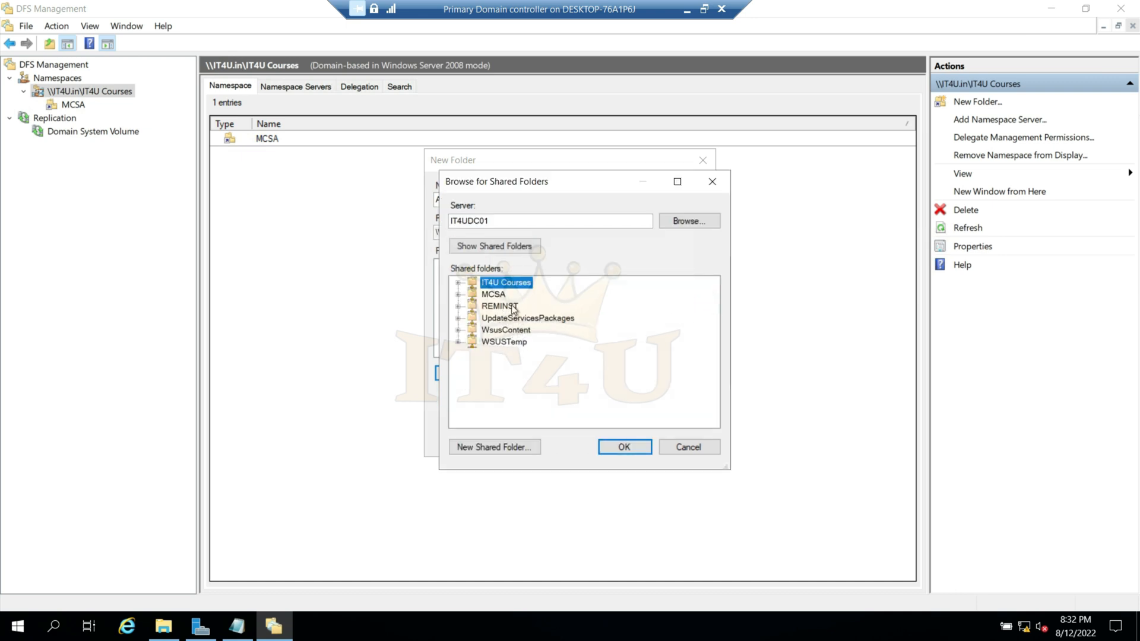
double_click(503, 220)
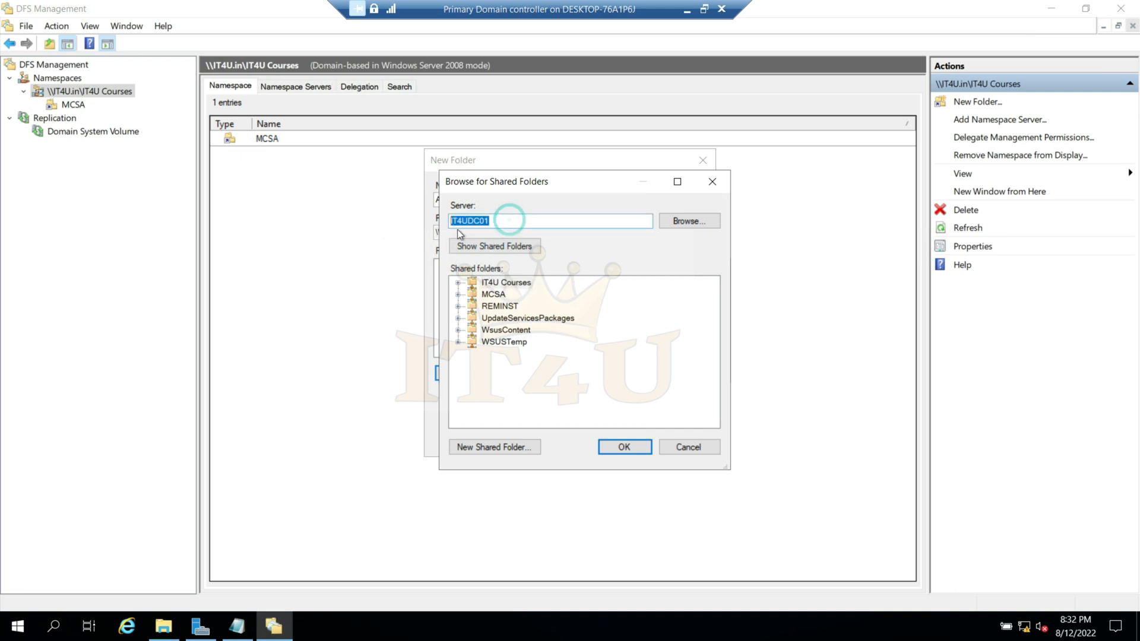
left_click(503, 221)
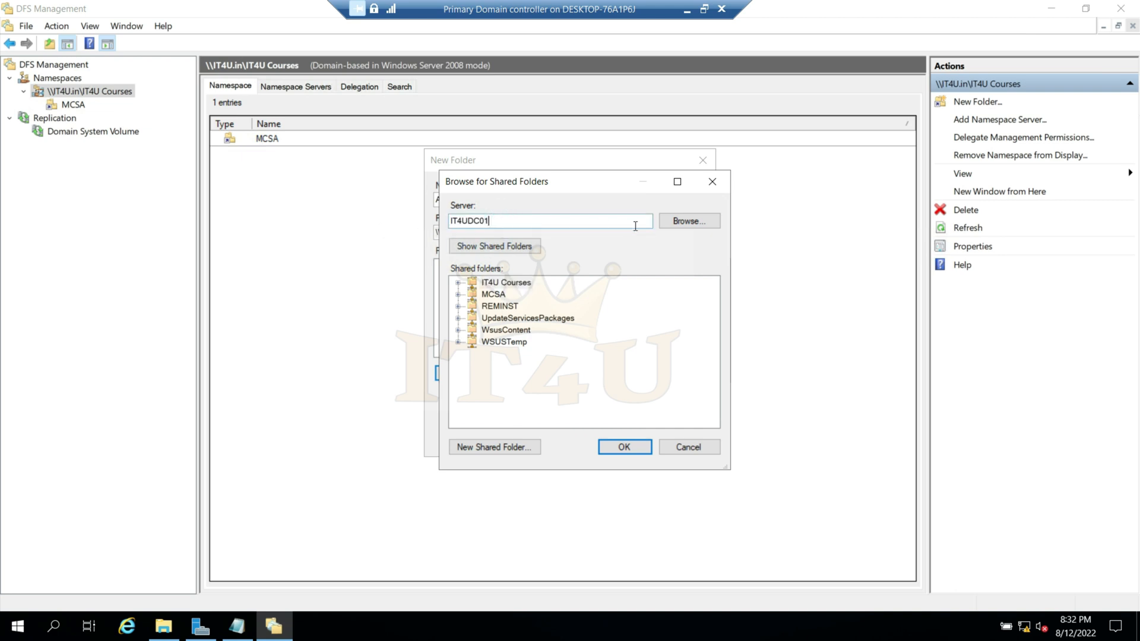
left_click(692, 222)
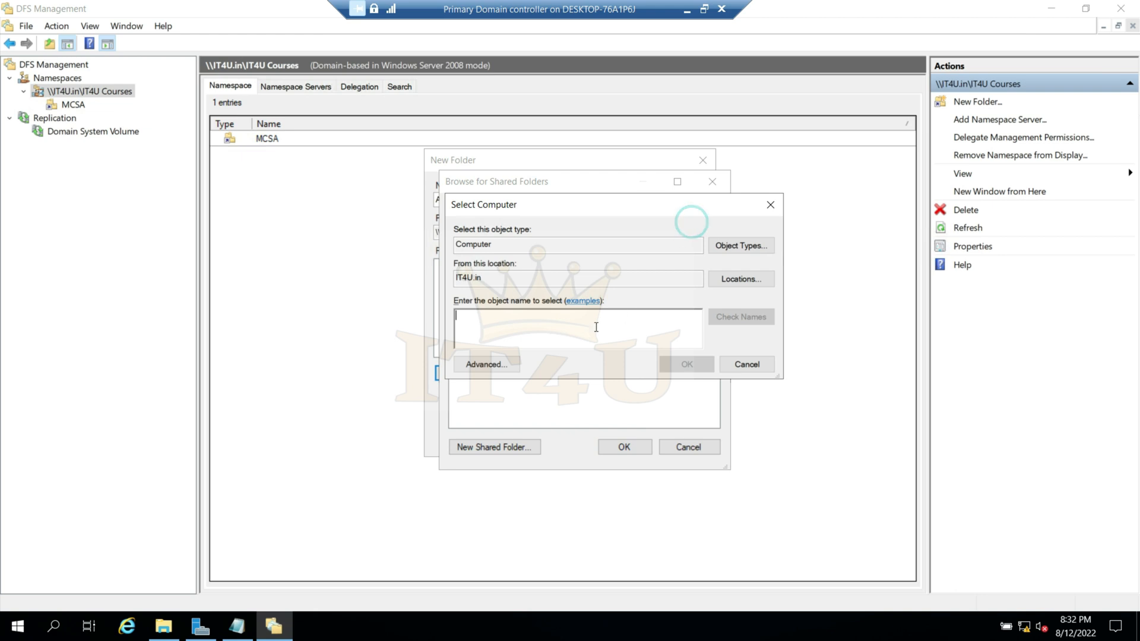
left_click(500, 364)
left_click(807, 328)
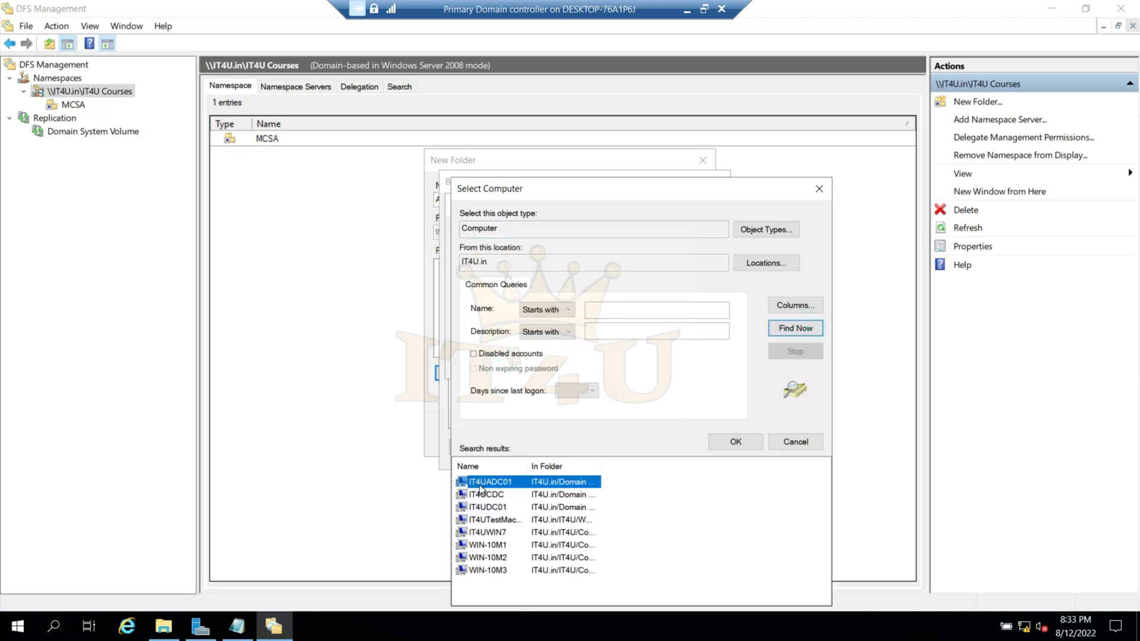
left_click(746, 442)
left_click(687, 365)
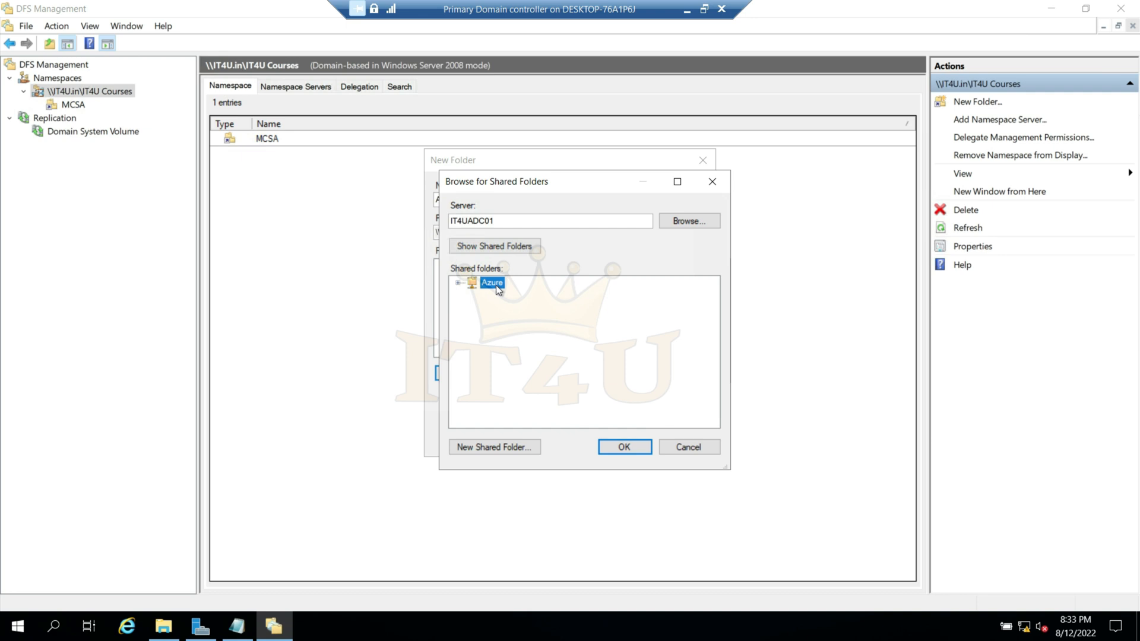
- Add the Azure share on IT4UADC01 as the folder target and create the namespace folder
left_click(643, 447)
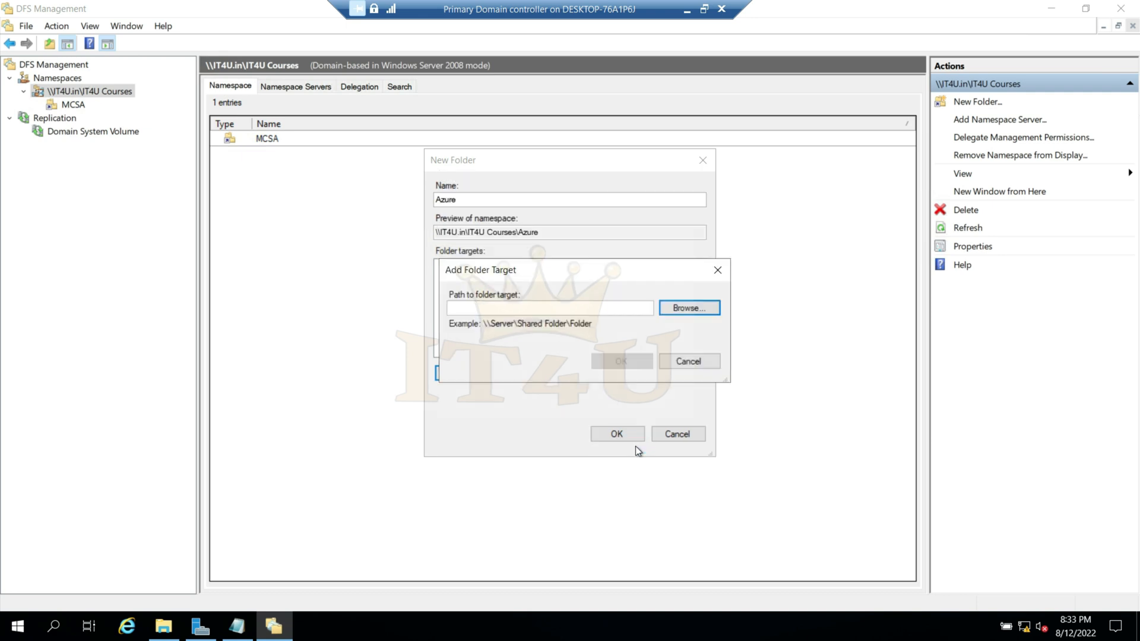
left_click(630, 362)
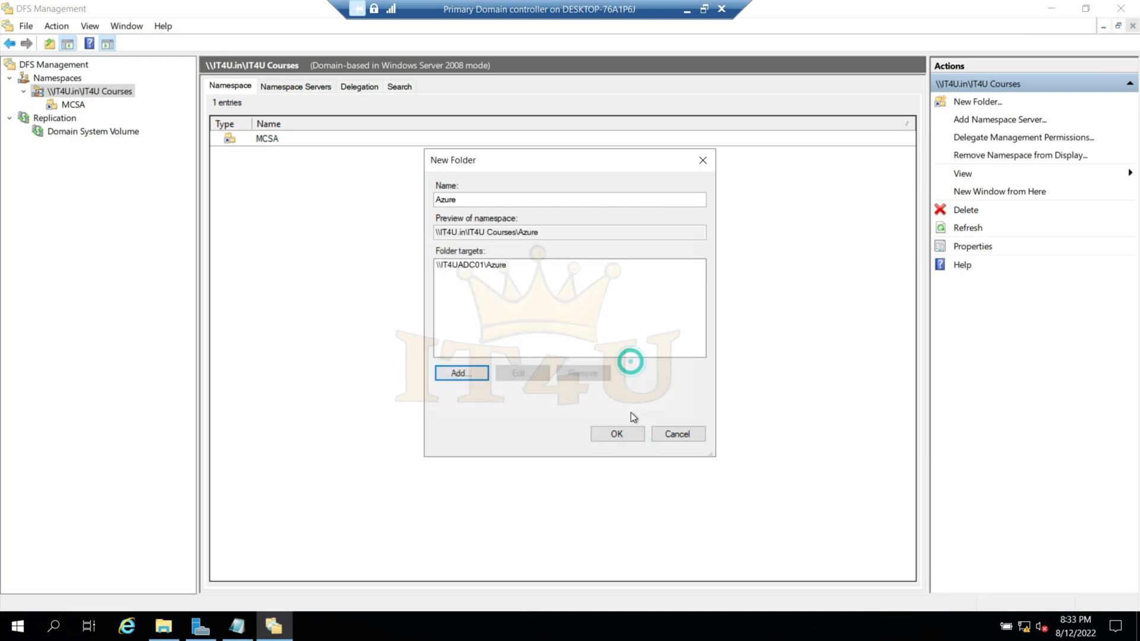
left_click(625, 436)
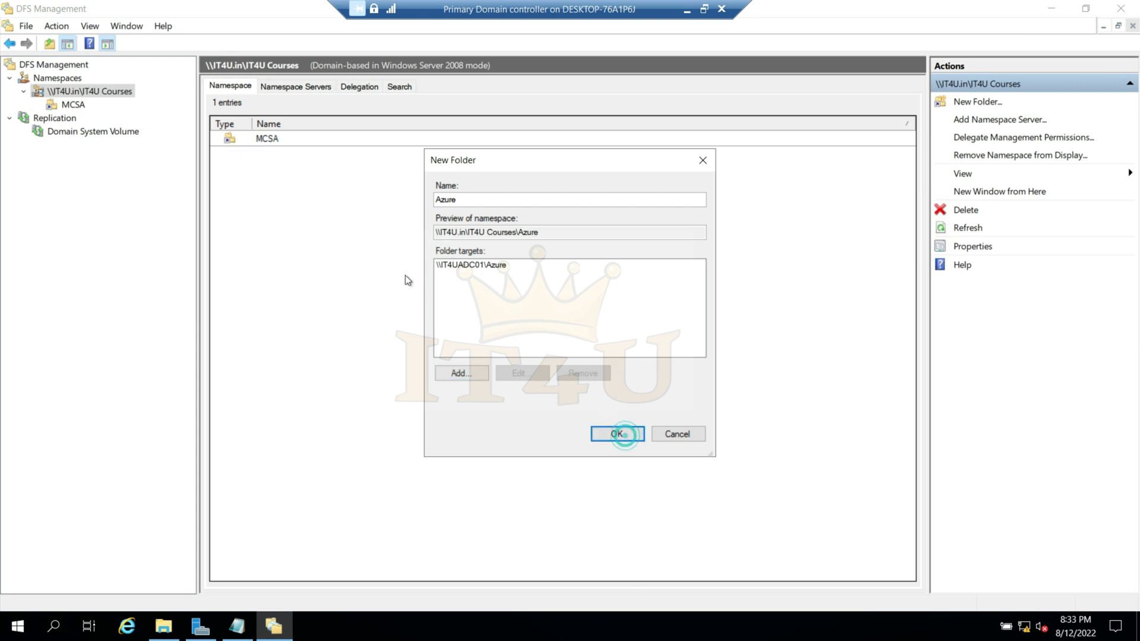
left_click(272, 142)
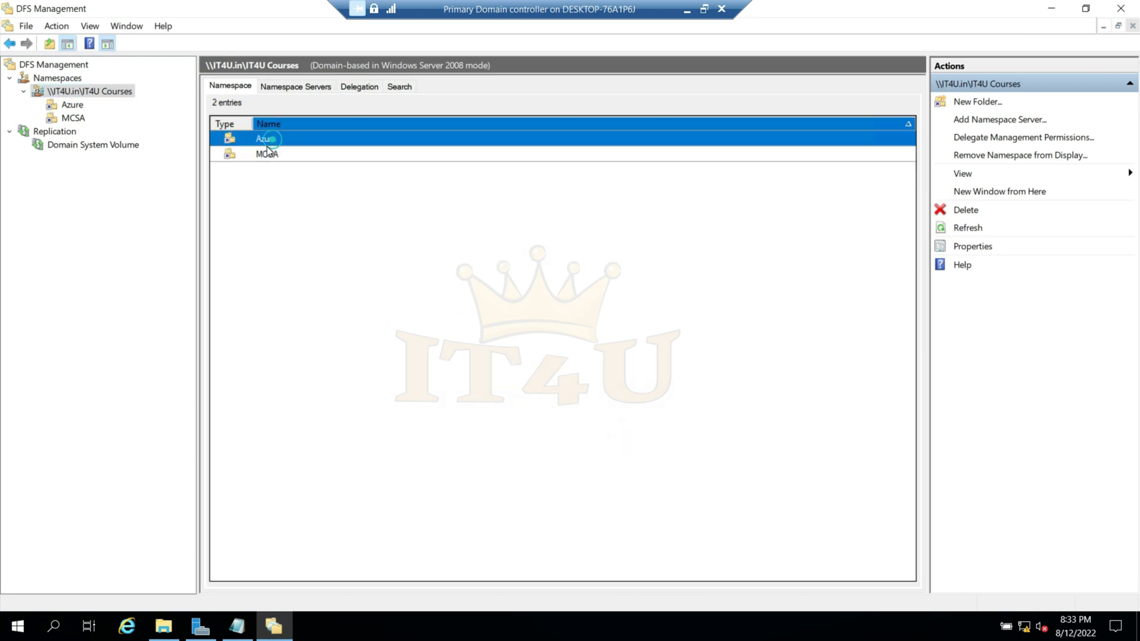
left_click(280, 175)
- Start a new folder named CCNA in the IT4U Courses namespace
right_click(98, 92)
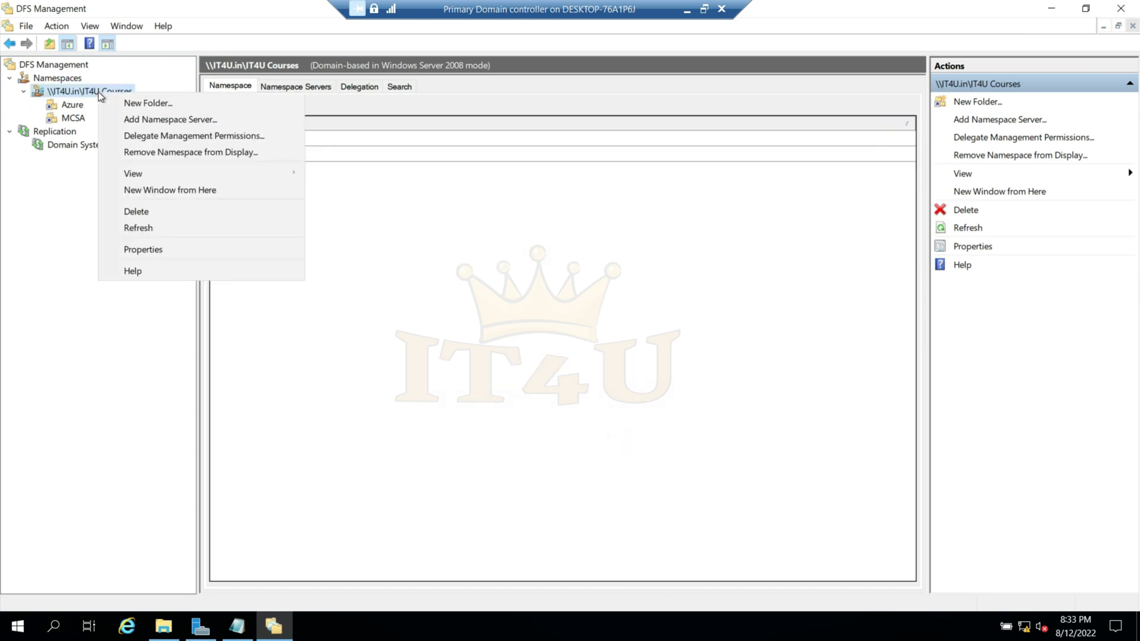
left_click(152, 105)
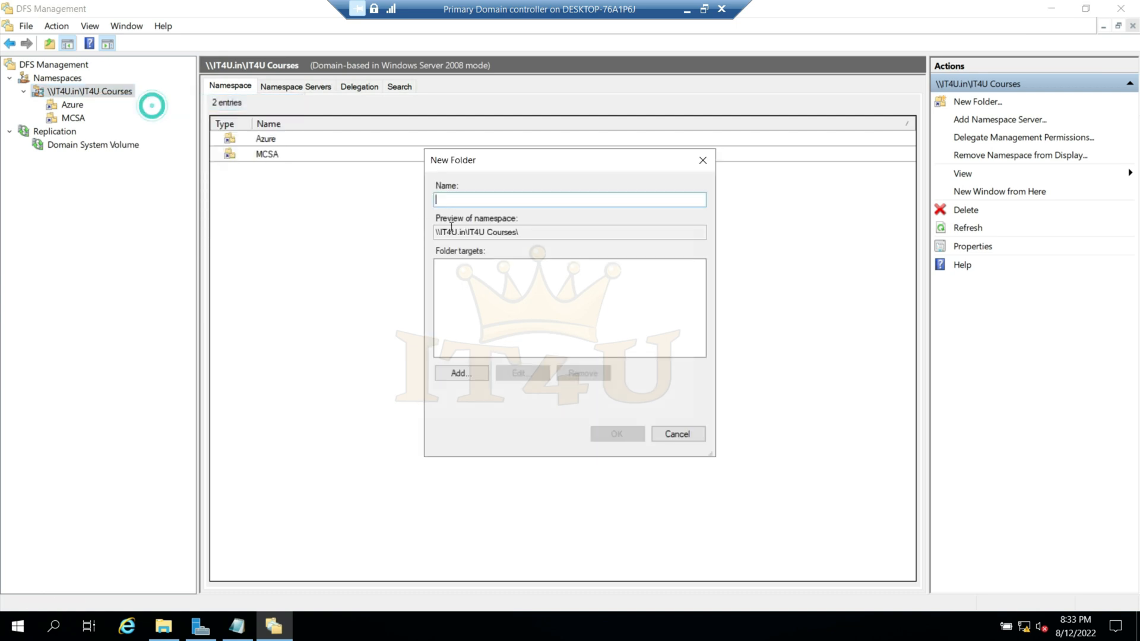
type("CCNA")
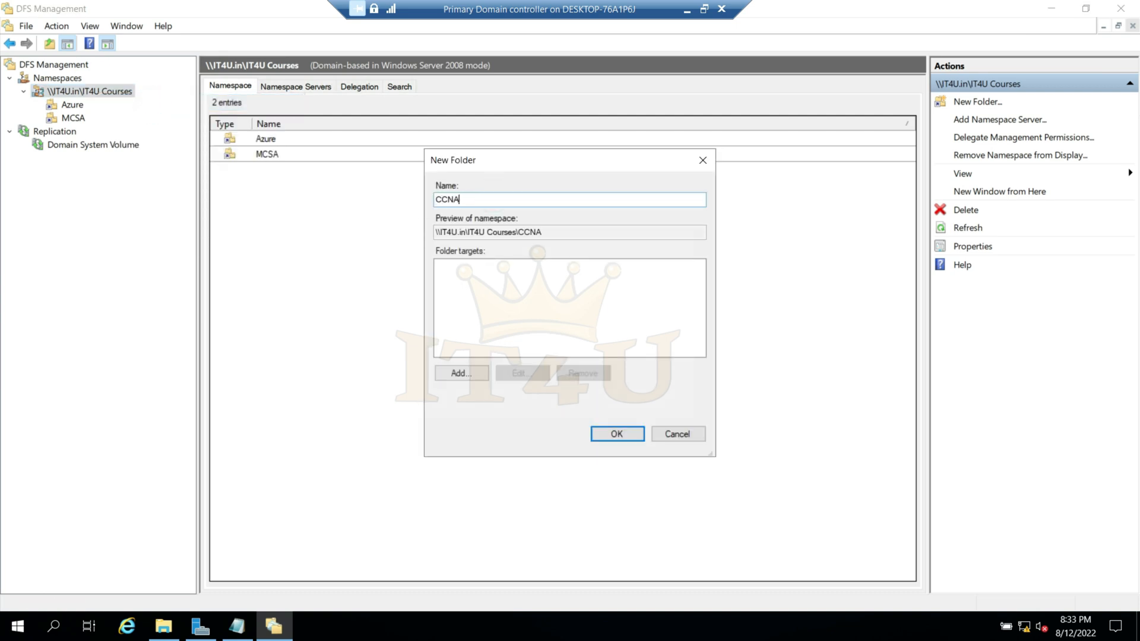
- Begin adding a folder target for CCNA and choose server IT4UCDC from a search of the domain's computers
left_click(470, 373)
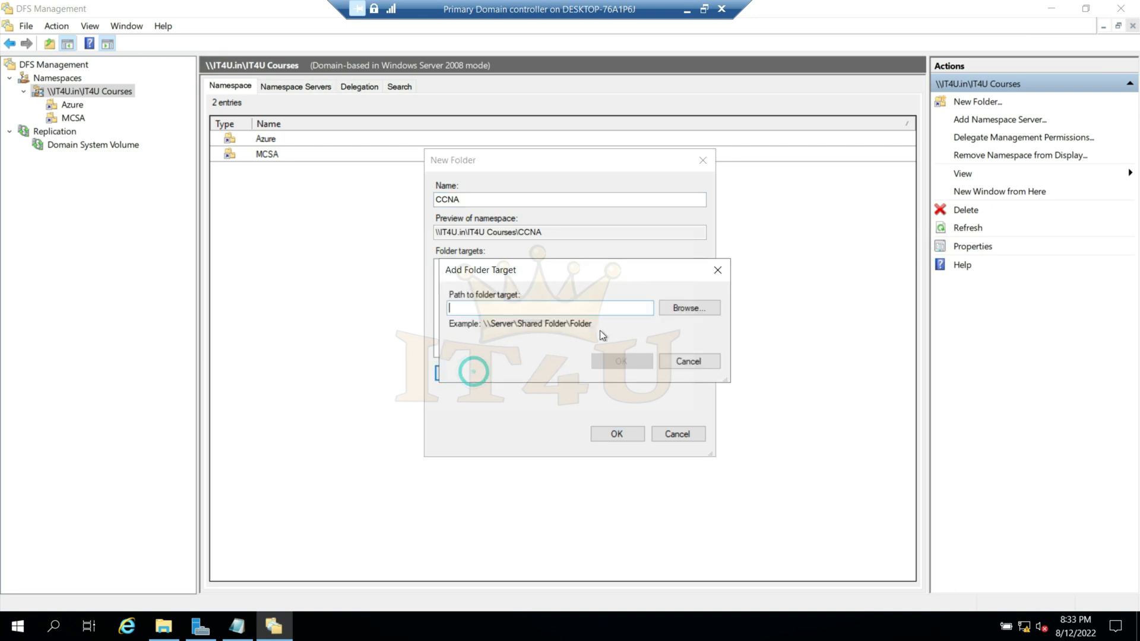
left_click(693, 305)
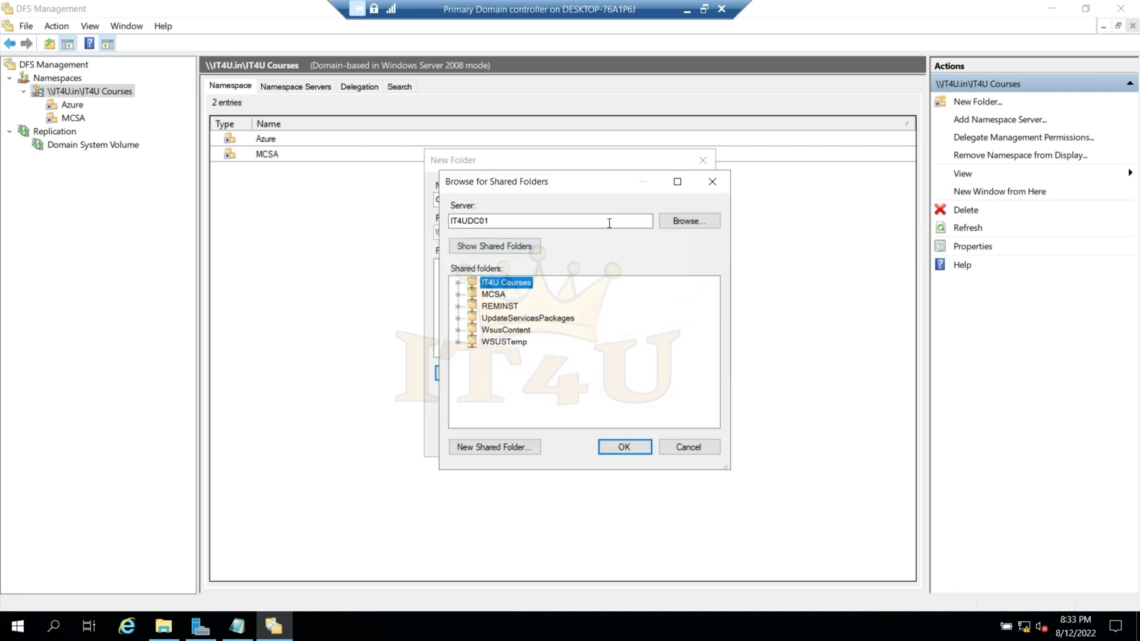
double_click(573, 221)
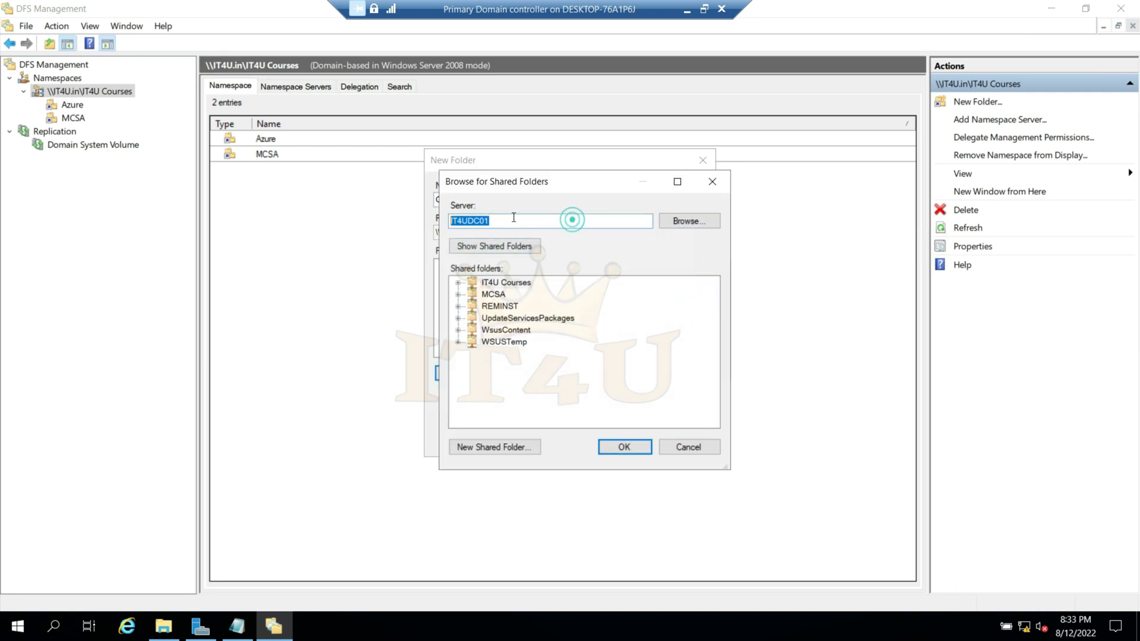
left_click(689, 221)
left_click(497, 364)
left_click(796, 328)
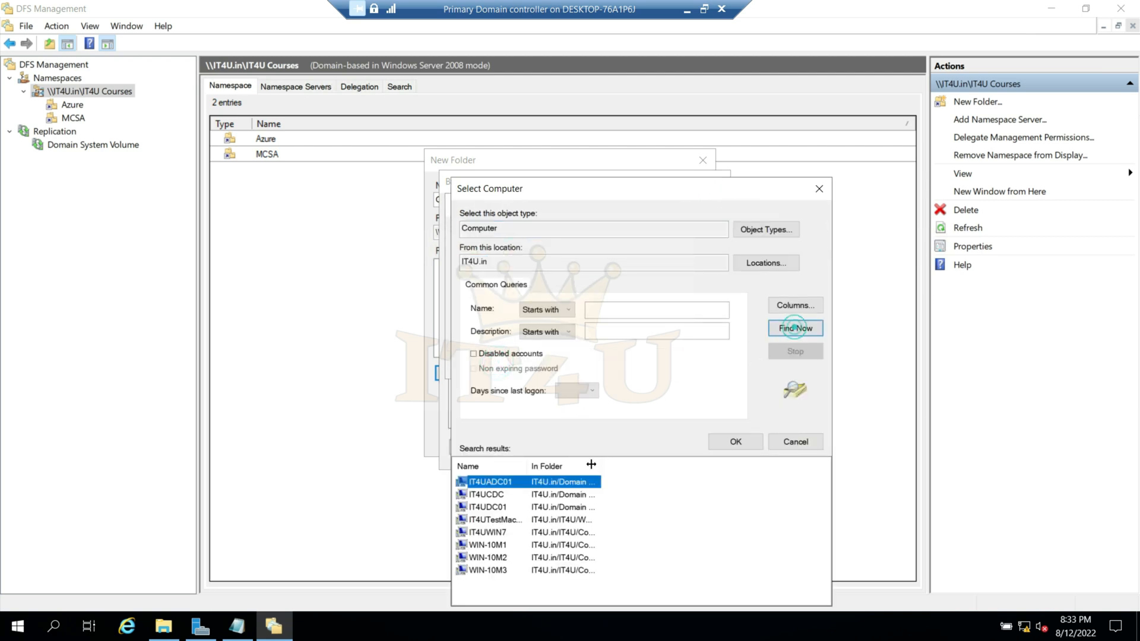
left_click(494, 495)
left_click(735, 441)
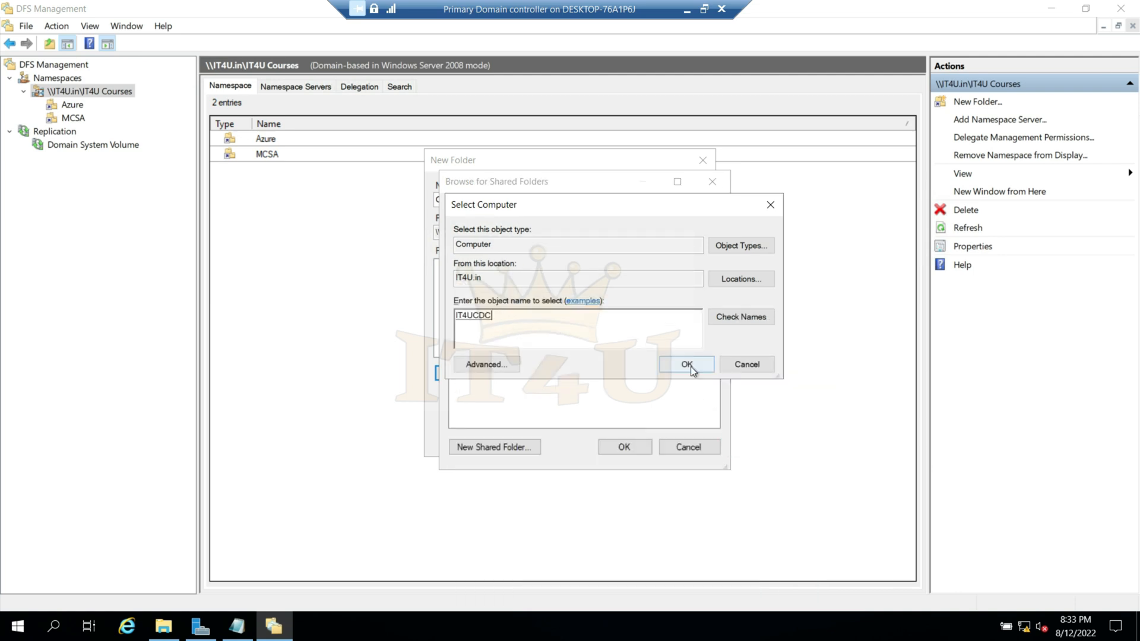
left_click(688, 365)
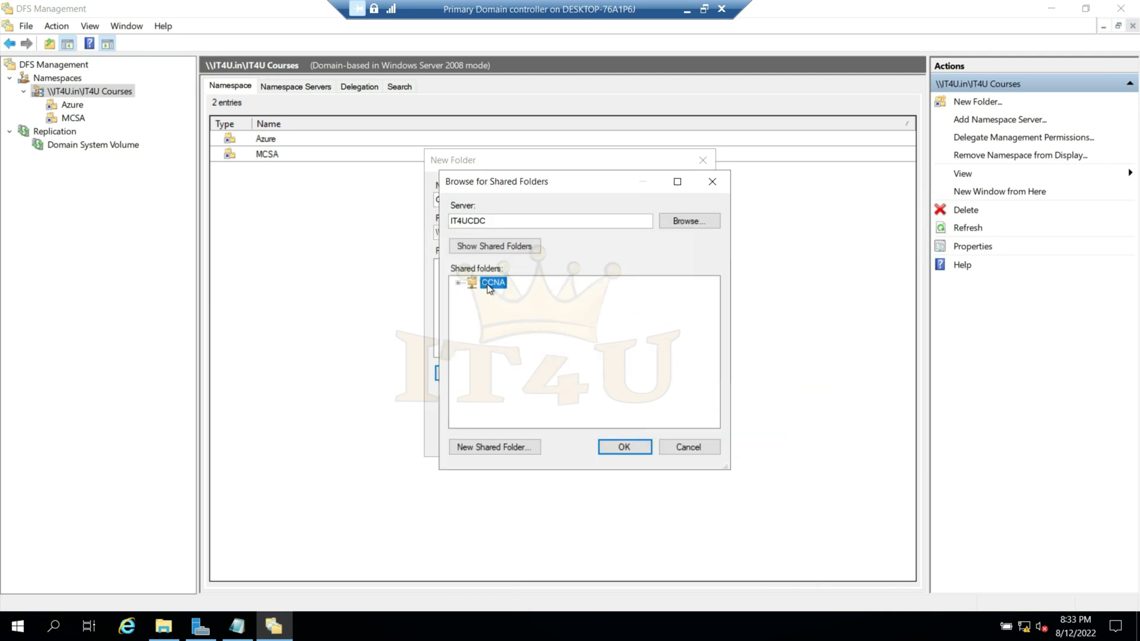
- Add the CCNA share on IT4UCDC as the folder target and create the namespace folder
left_click(637, 450)
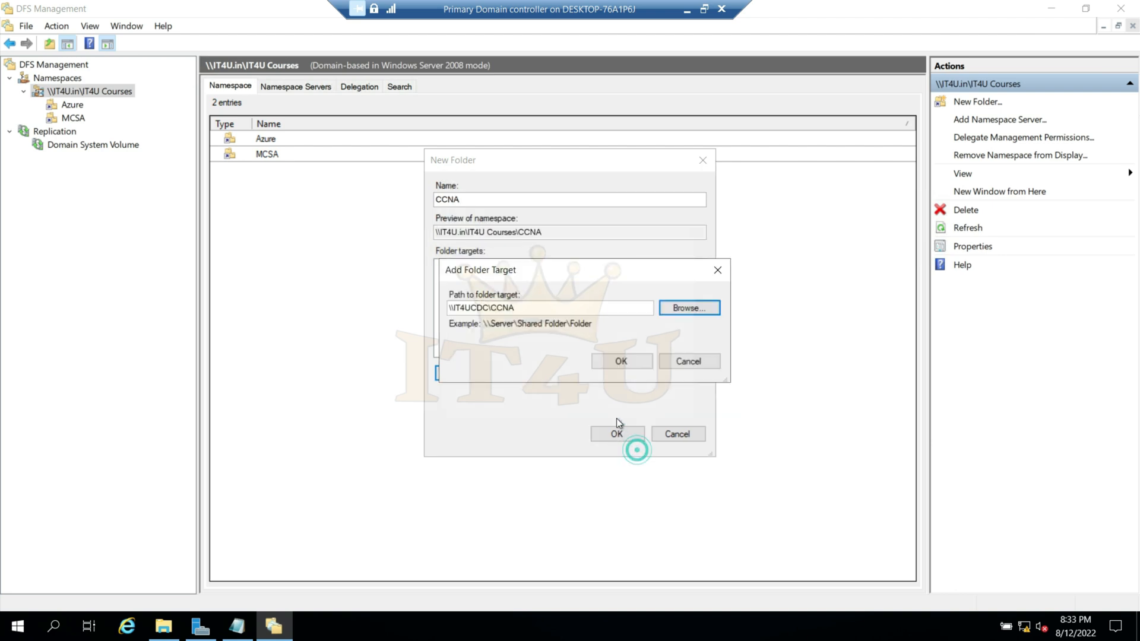
left_click(628, 364)
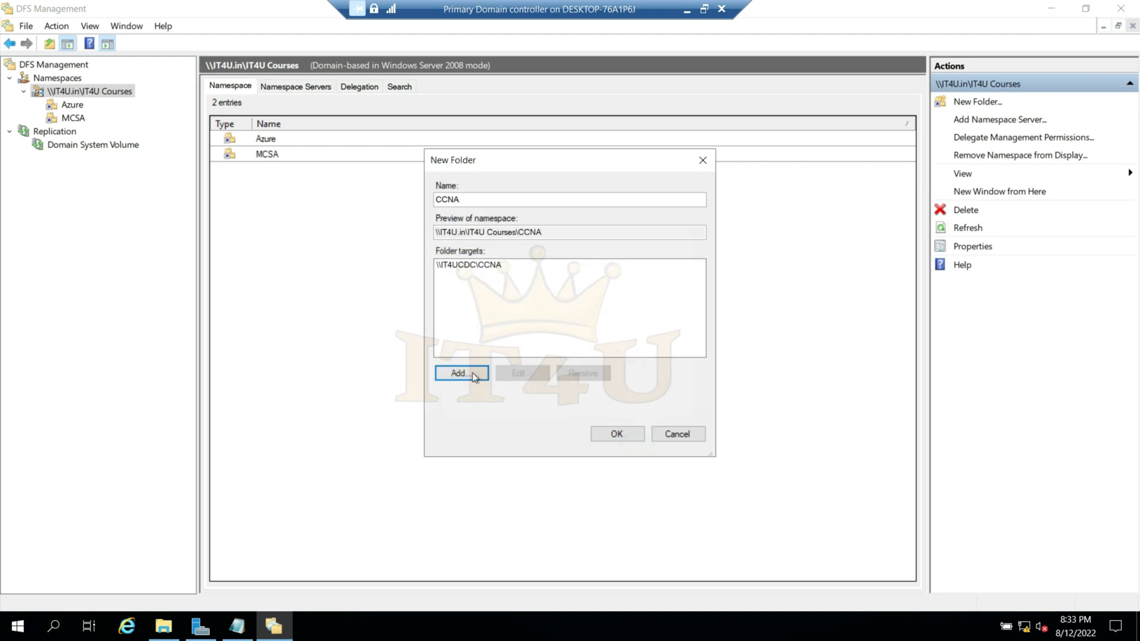
left_click(621, 435)
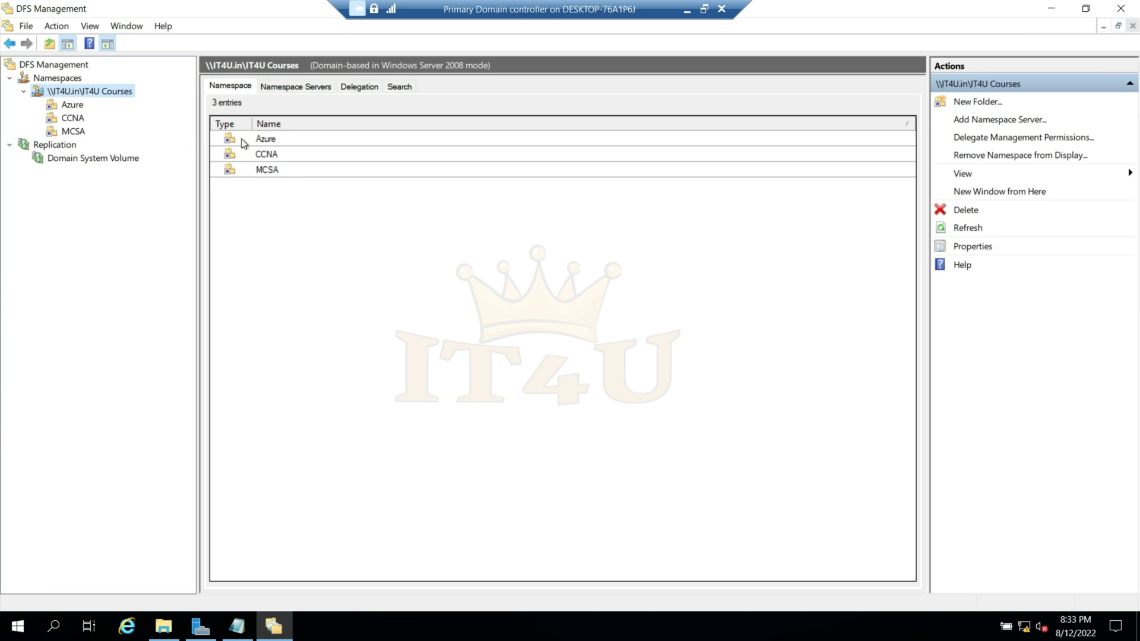
left_click(276, 139)
left_click(279, 154)
left_click(285, 171)
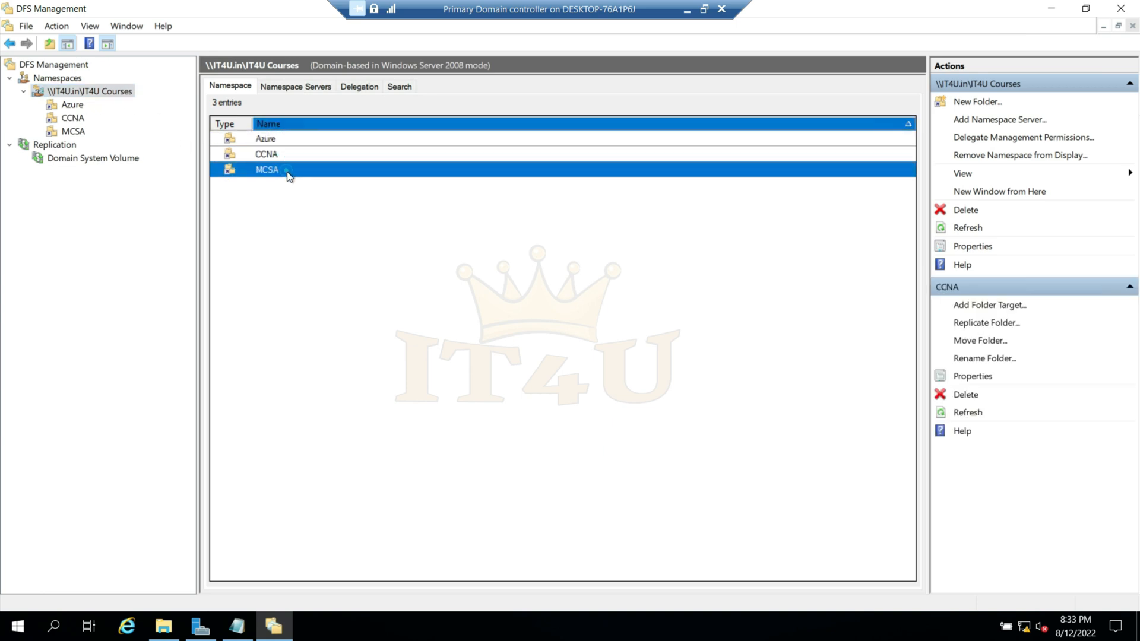
left_click(276, 242)
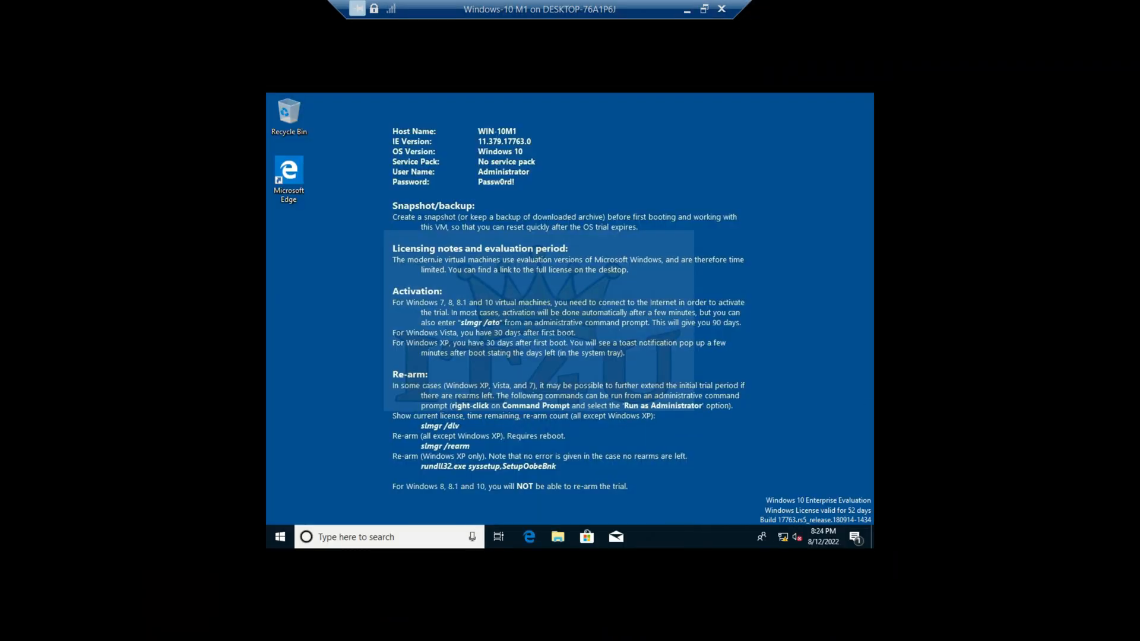
- Open the namespace path \\it4udc01\IT4U Courses from the Windows-10 M1 client
key("super+r")
type("\\\\")
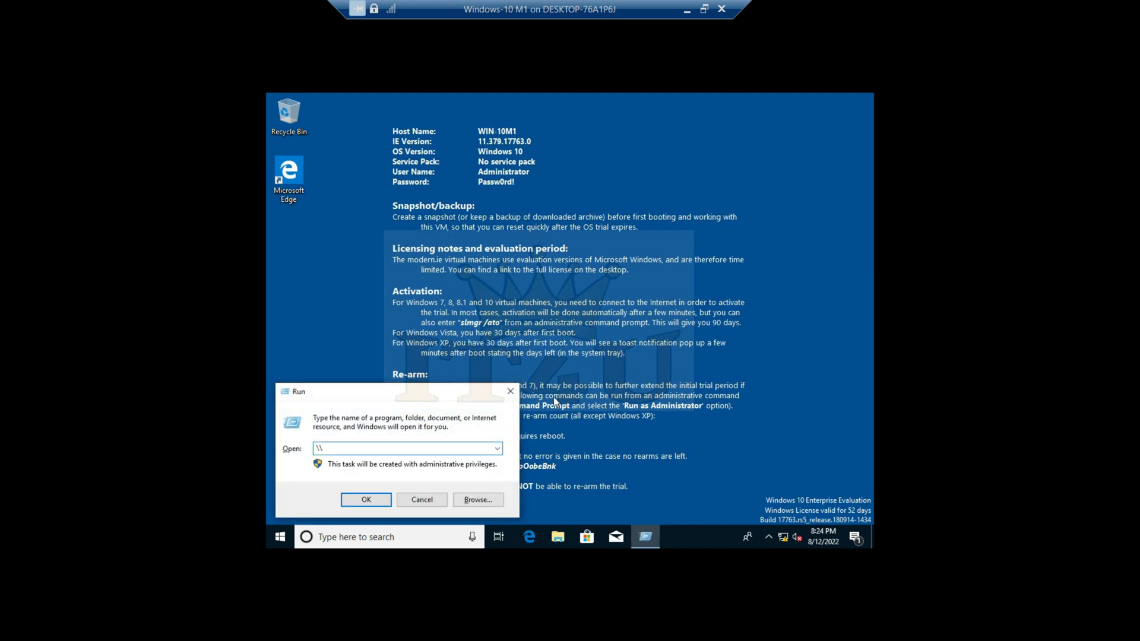
type("it4udc01\\")
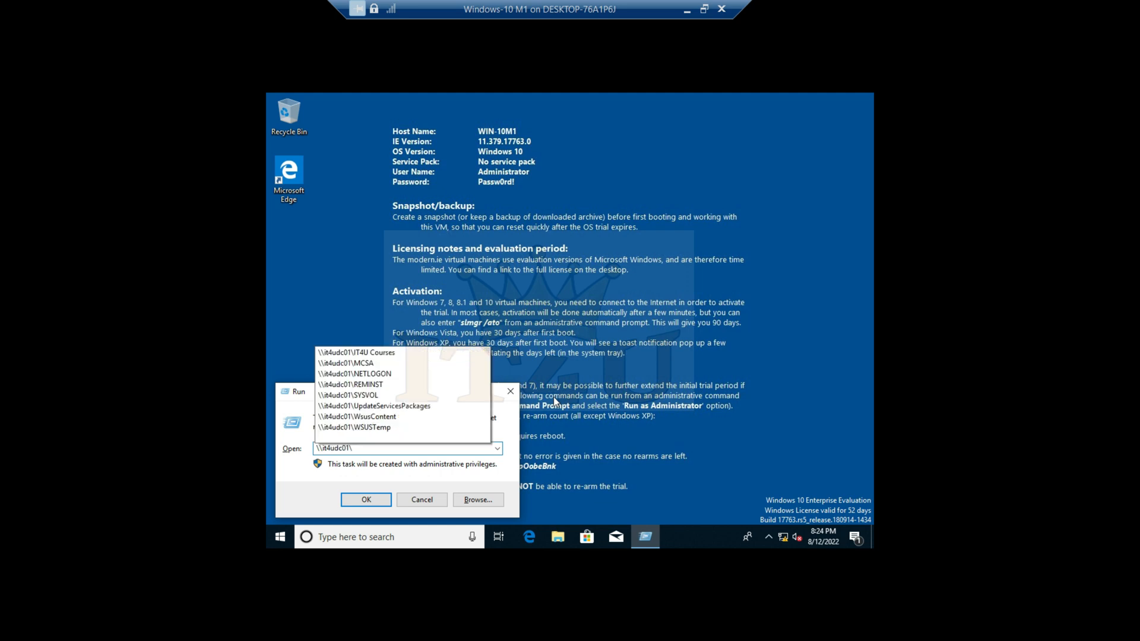
type("it4u")
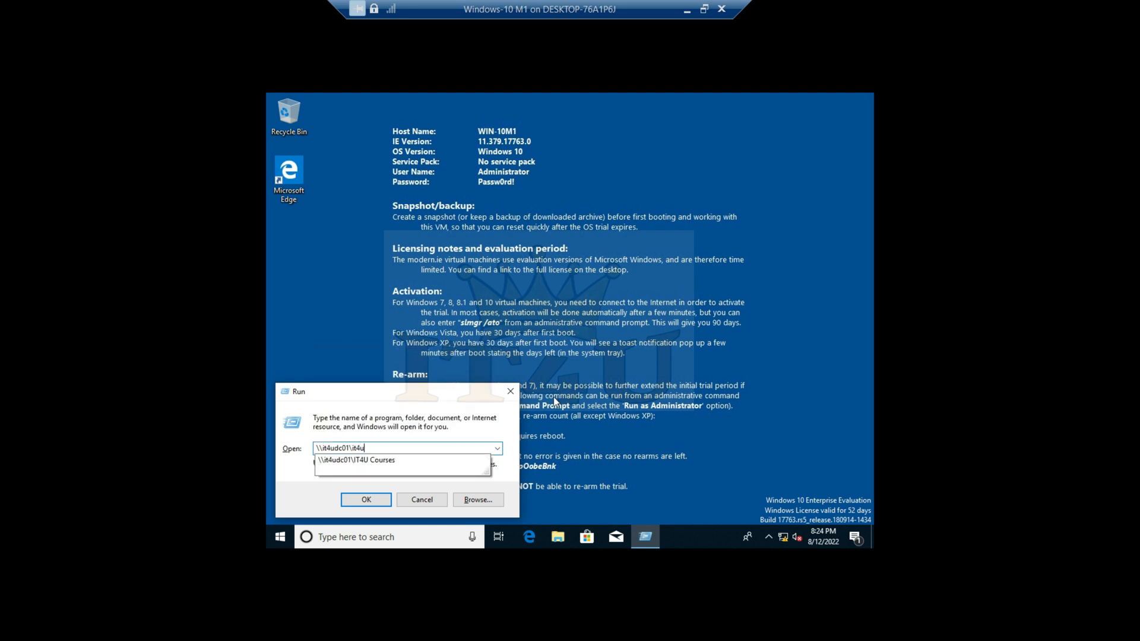
key("Down")
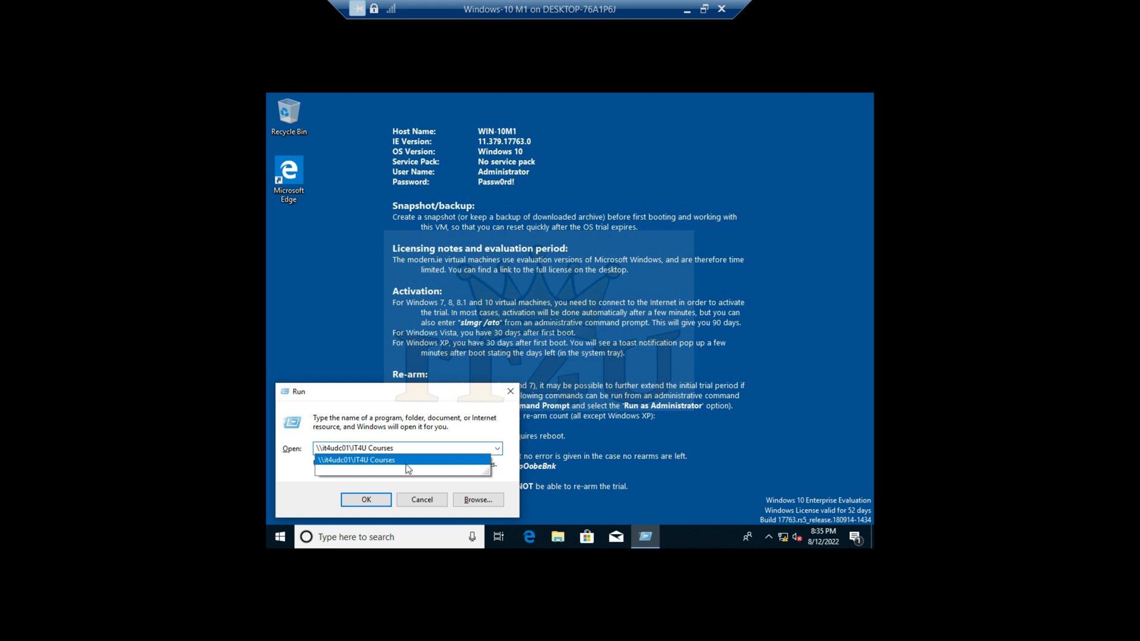
left_click(366, 500)
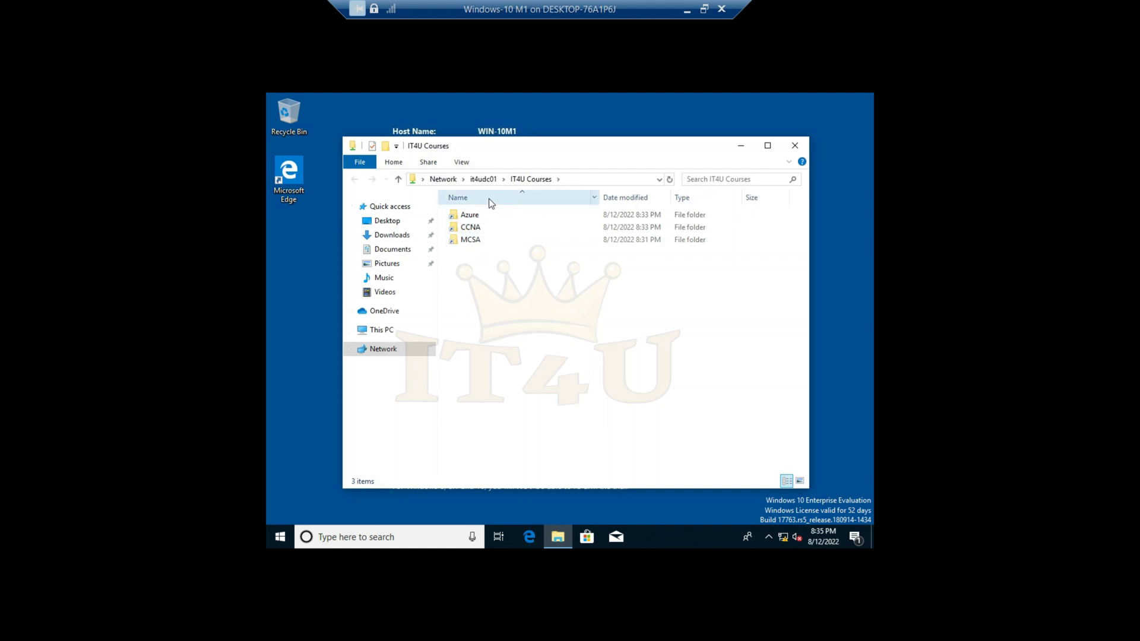
- Examine the Azure, CCNA and MCSA folders offered in the IT4U Courses namespace
left_click(472, 214)
left_click(474, 228)
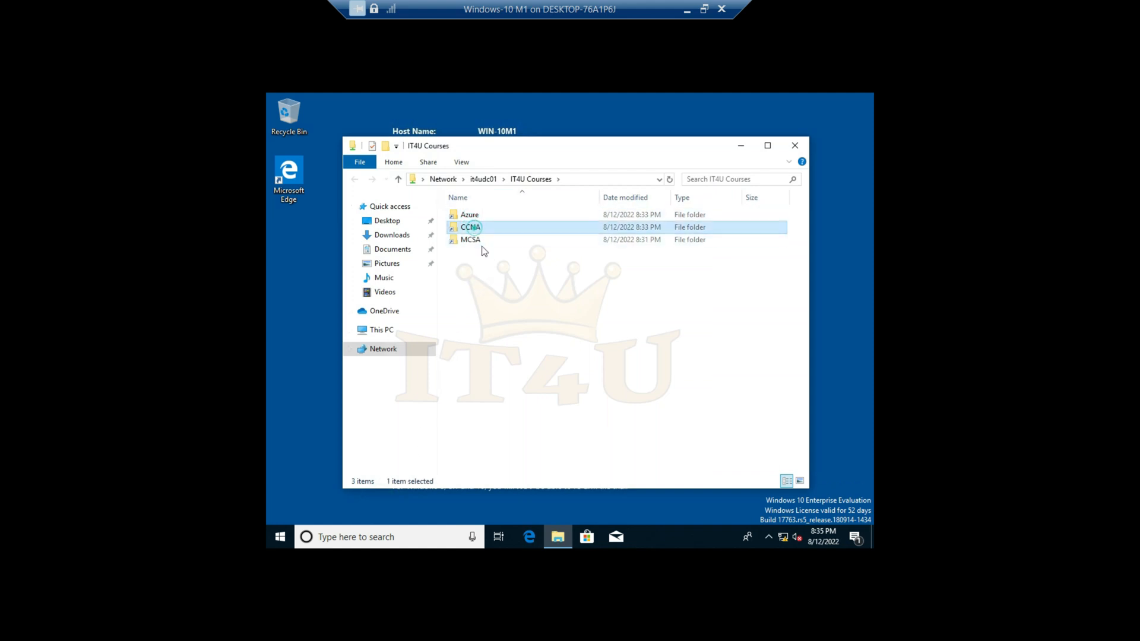
left_click(481, 242)
left_click(480, 216)
left_click(485, 228)
left_click(488, 239)
left_click(482, 216)
left_click(440, 500)
- Browse the shares on server \\172.16.20.5, look inside the mcsa share and return to the share list
key("super+r")
type("\\172.16.")
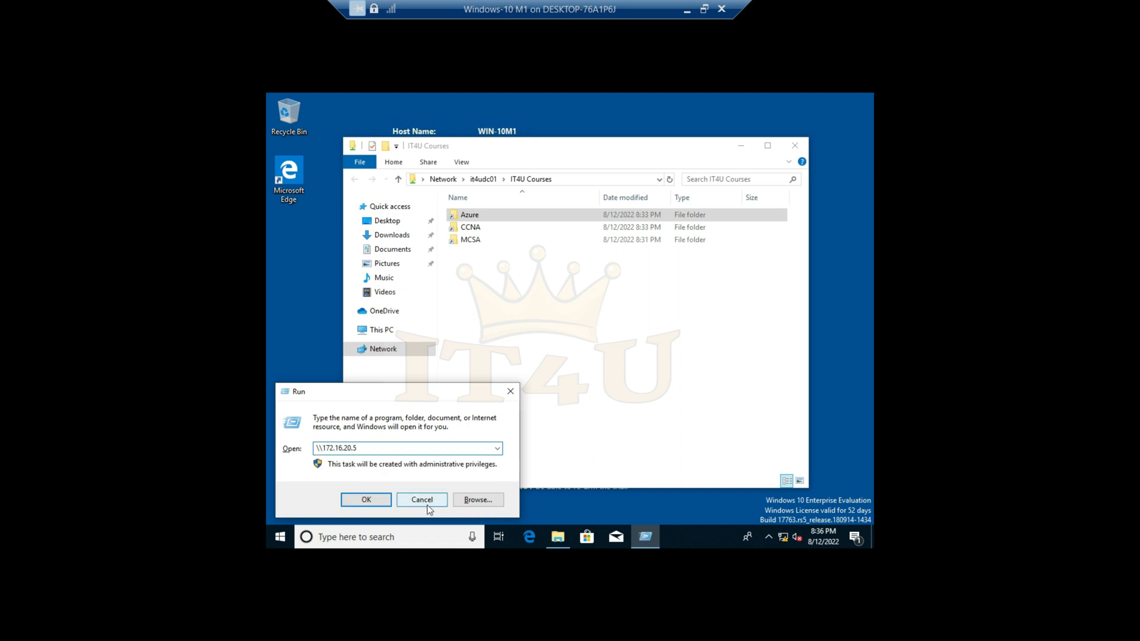
type("20.5")
key("Return")
double_click(629, 228)
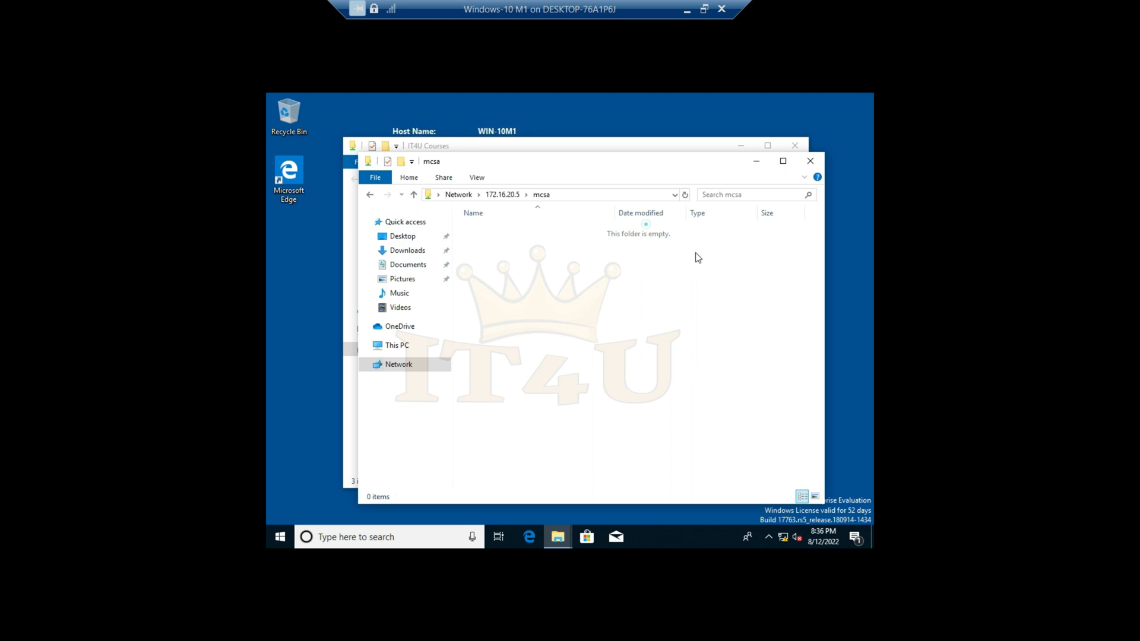
left_click(414, 196)
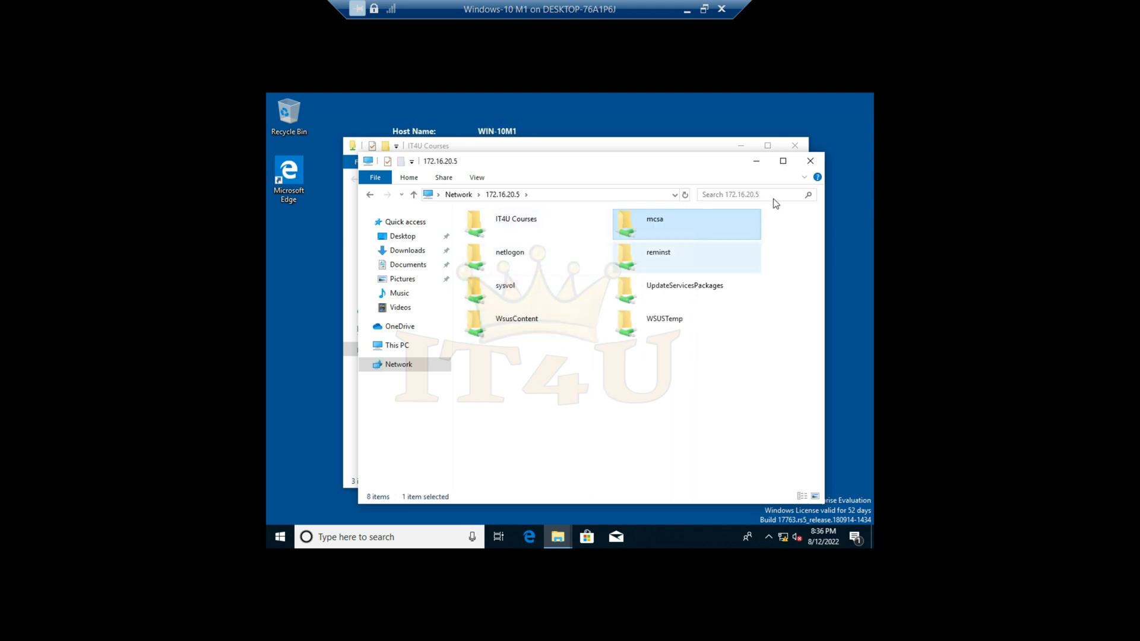
- Open server \\172.16.20.6 from the client, look inside its Azure share and close the window
left_click(809, 160)
key("super+r")
left_click(399, 447)
key("BackSpace")
type("6")
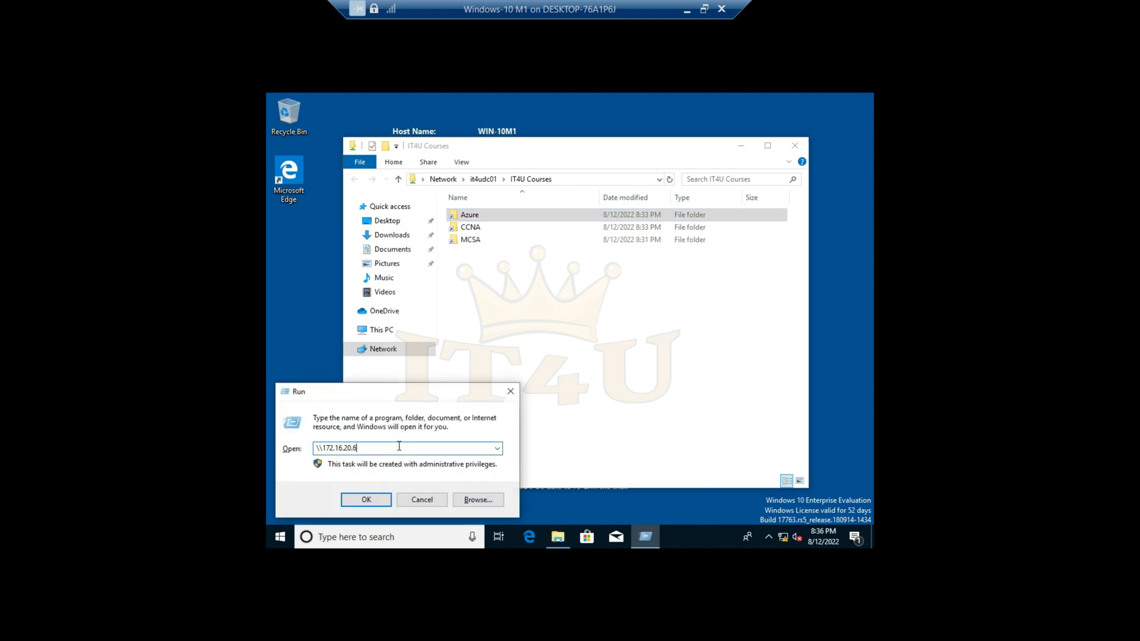
key("Return")
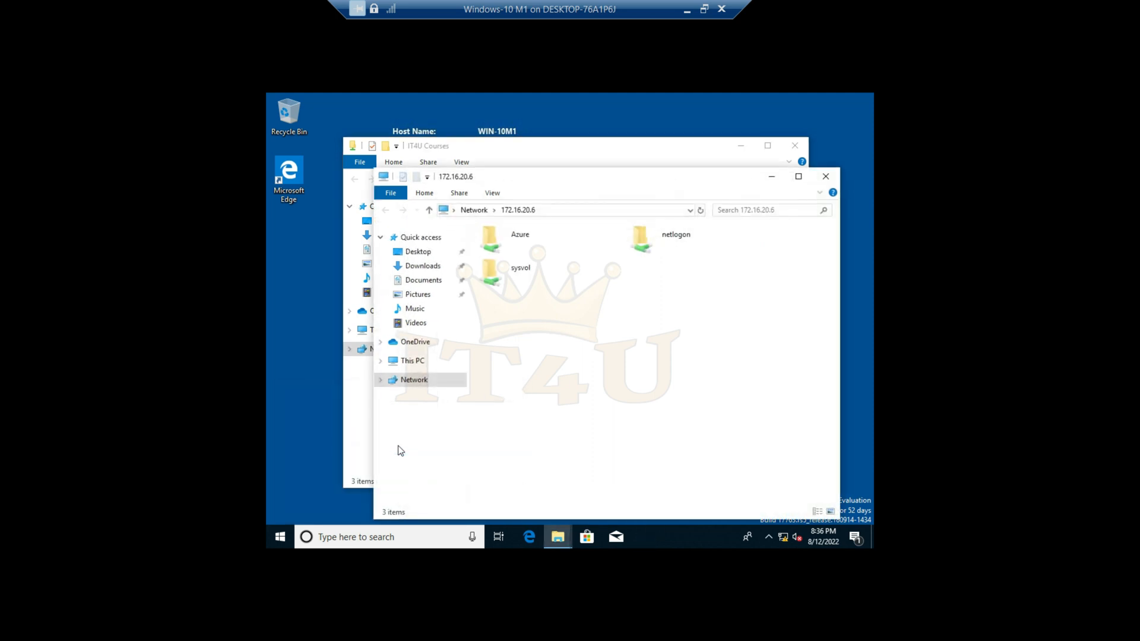
double_click(515, 238)
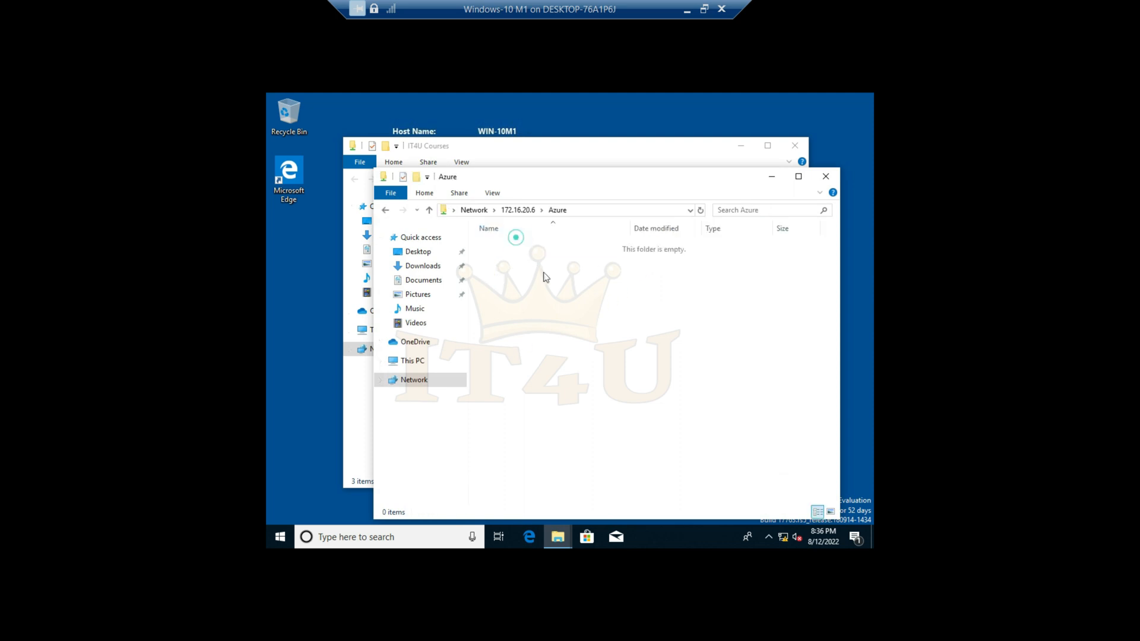
left_click(825, 176)
- Open server \\172.16.20.7 from the client to check its ccna share, and close the window
key("super+r")
left_click(413, 448)
key("Return")
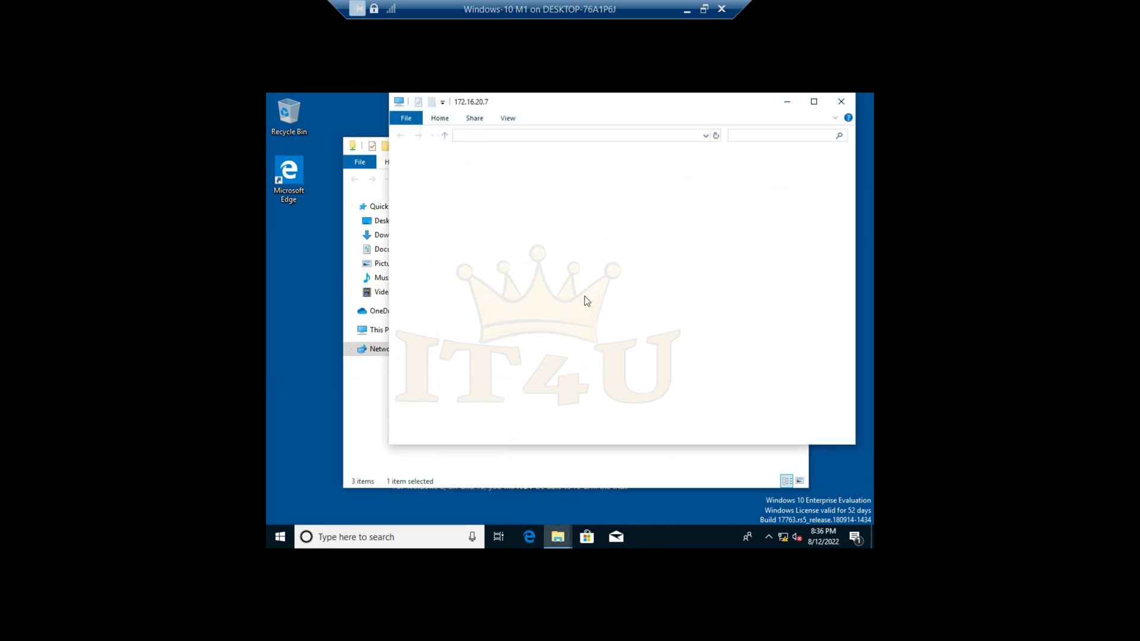
left_click(531, 176)
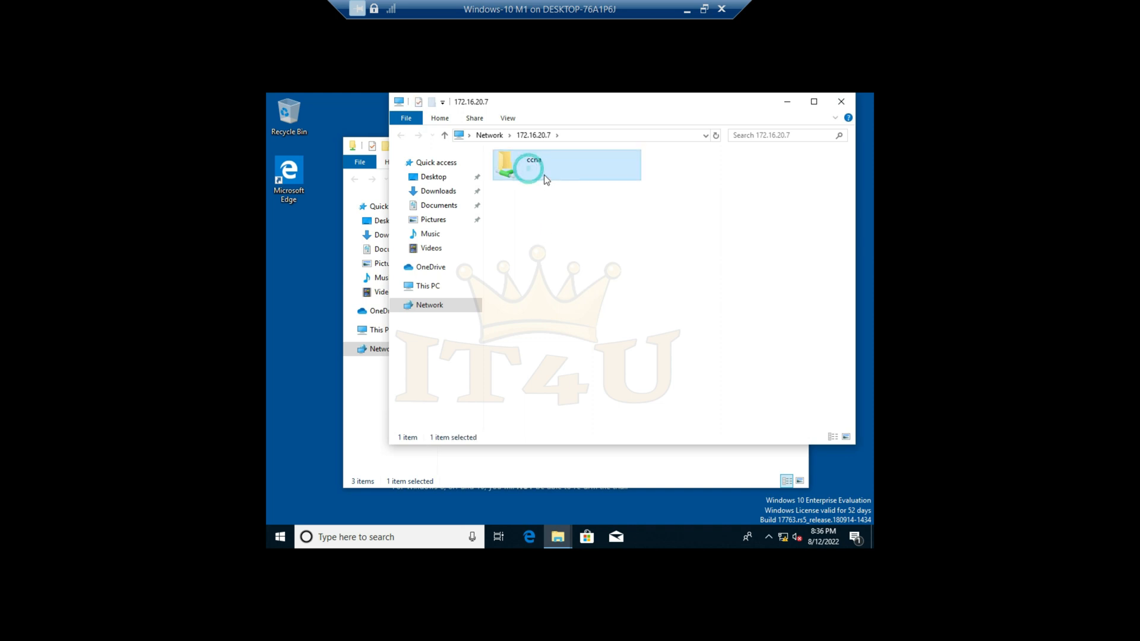
left_click(842, 102)
left_click_drag(486, 267, 472, 220)
left_click(509, 281)
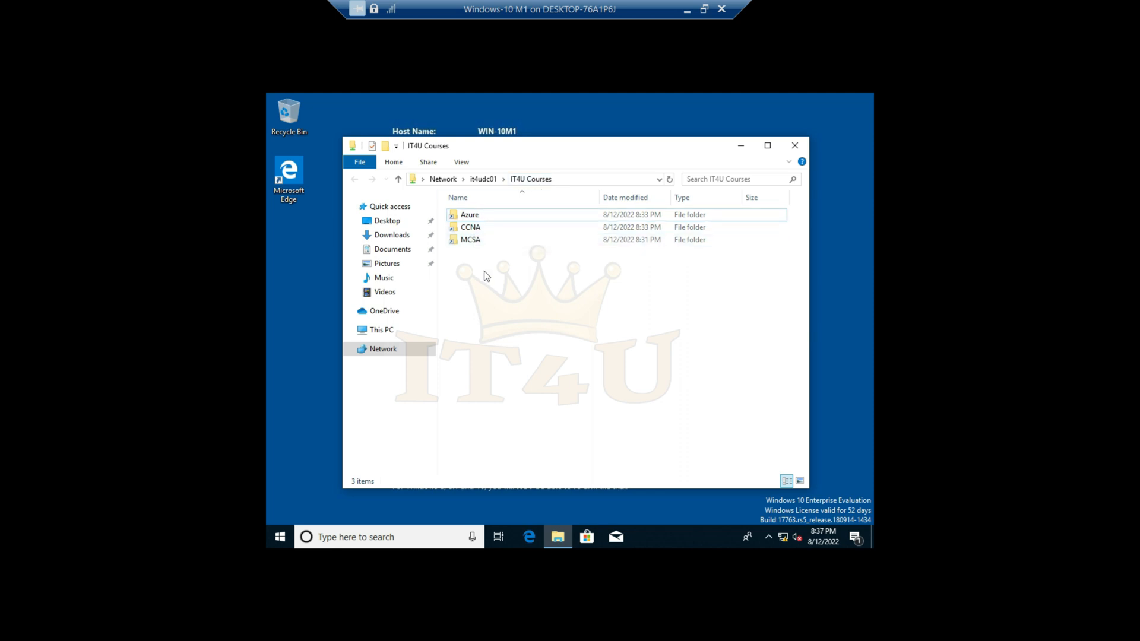
left_click(475, 213)
left_click(481, 239)
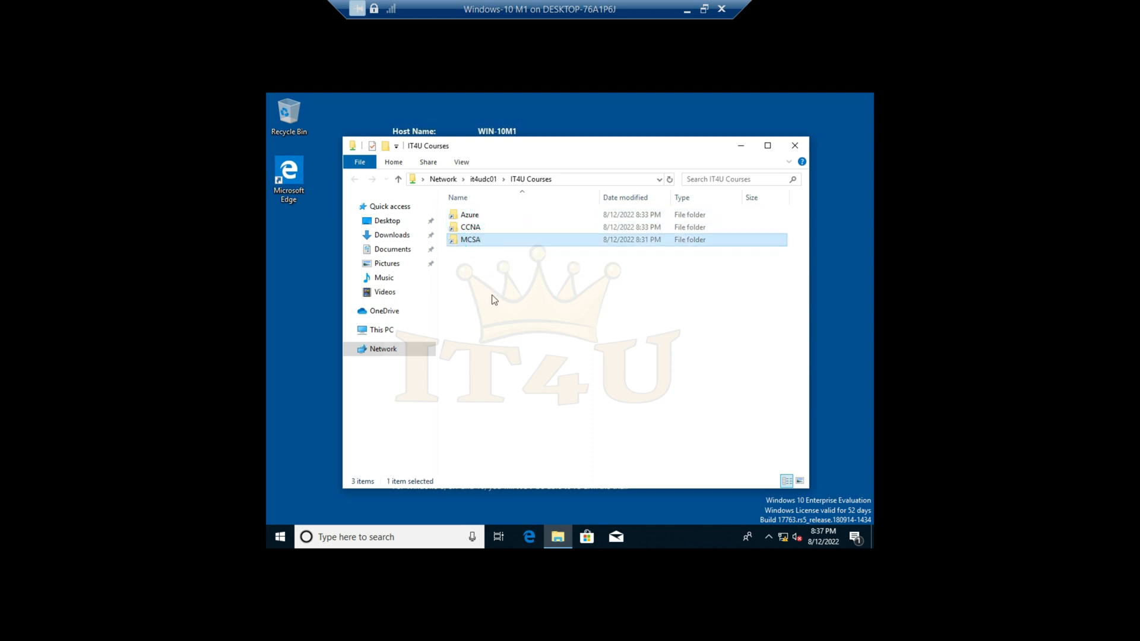
left_click(500, 278)
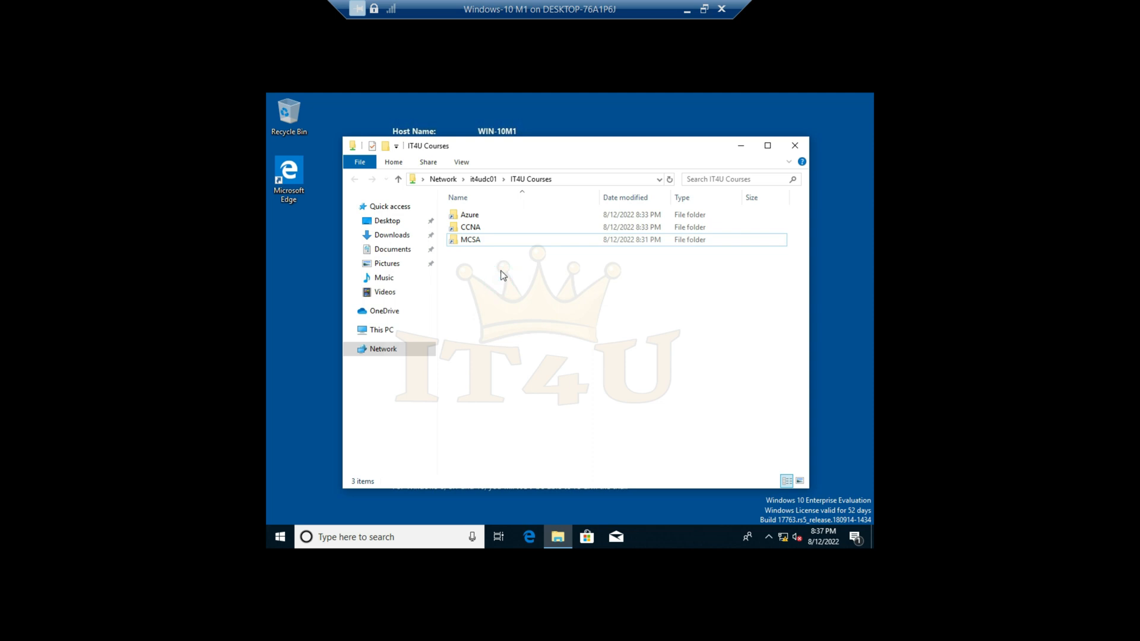
left_click(505, 287)
- Switch to the Primary Domain controller VM and open Local Disk (C:) in File Explorer
left_click(687, 11)
left_click(796, 623)
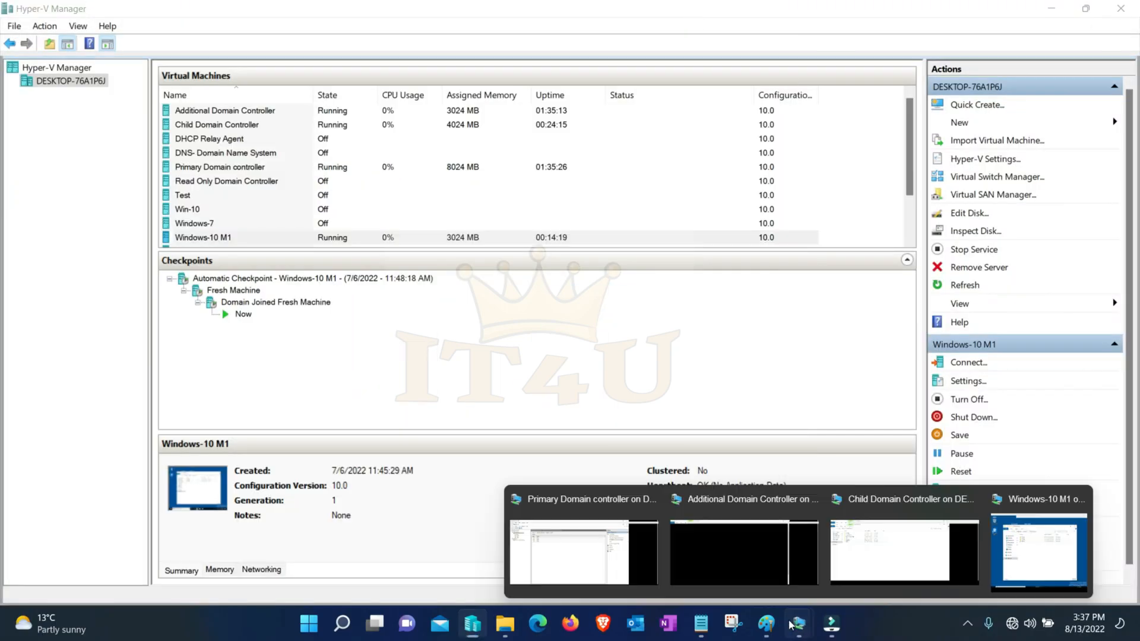
left_click(616, 552)
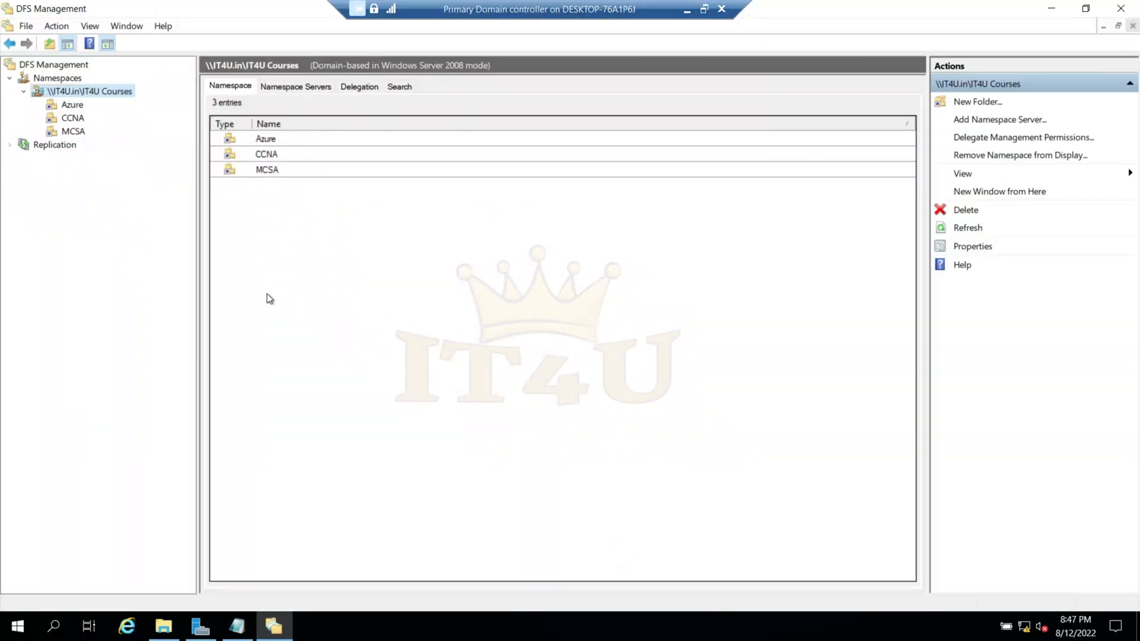
left_click(163, 627)
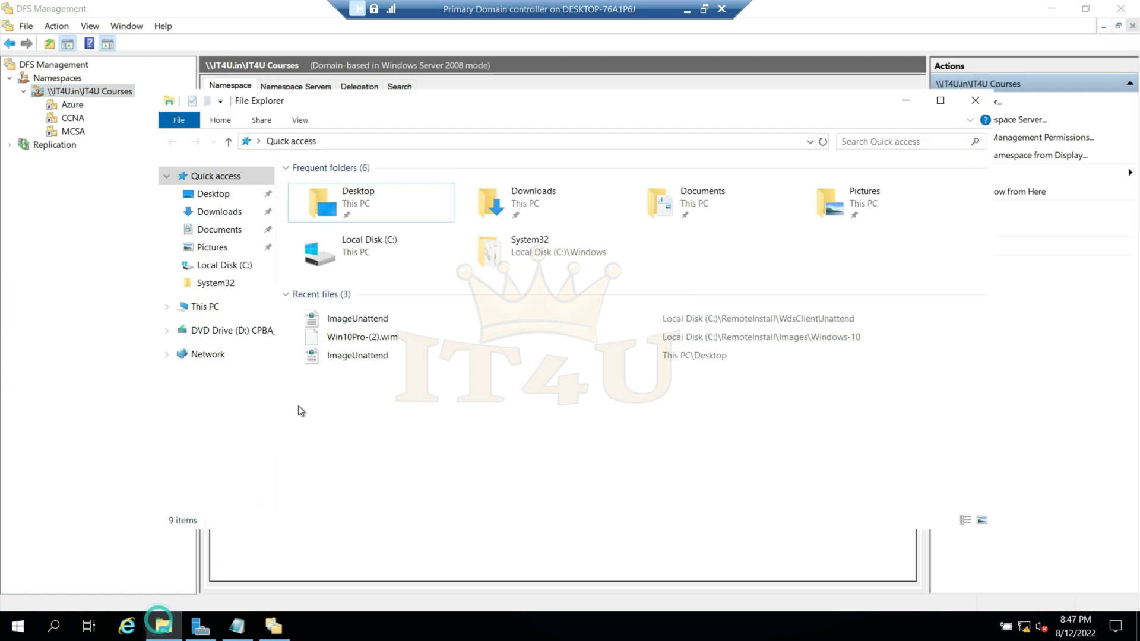
left_click(205, 307)
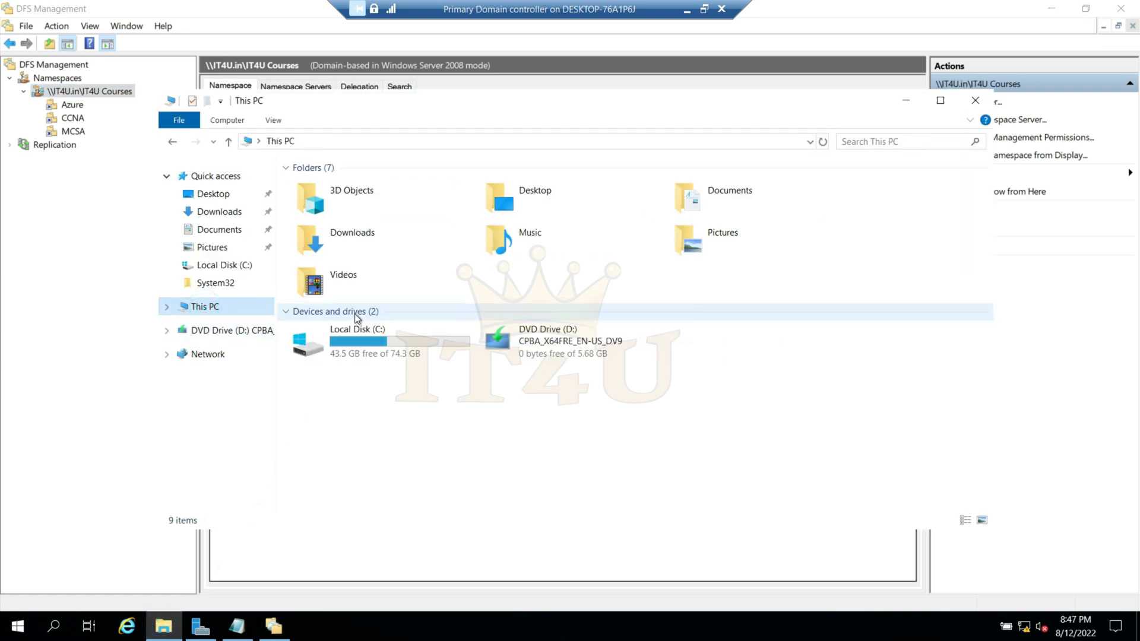
double_click(376, 350)
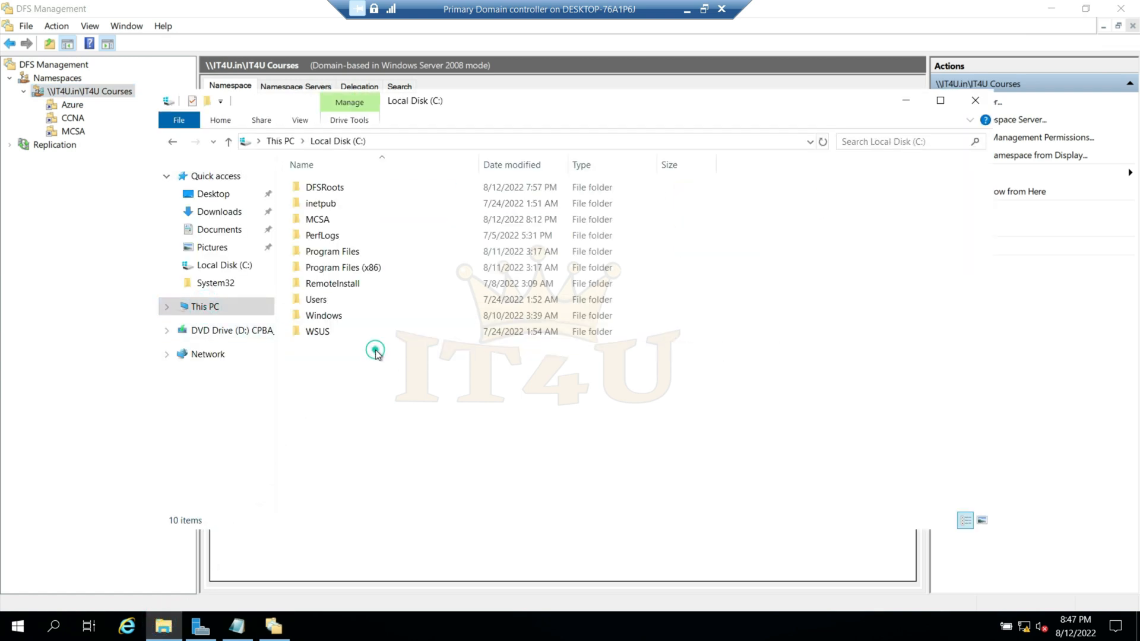
- Look inside the IT4U Courses folder under DFSRoots and return to the root of drive C
left_click(314, 190)
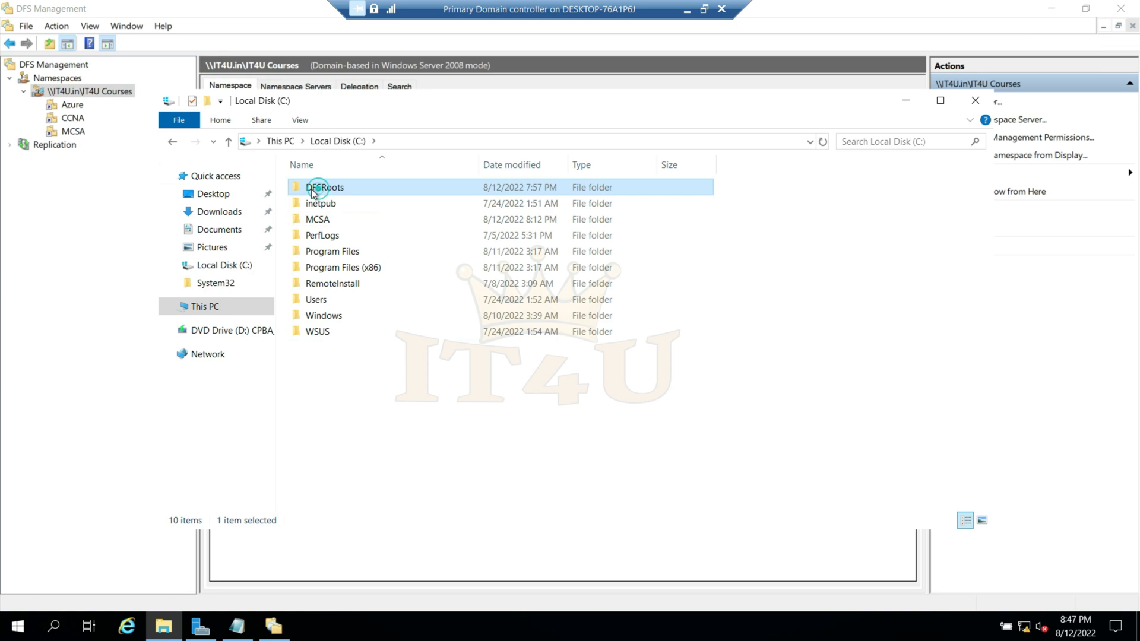
double_click(343, 191)
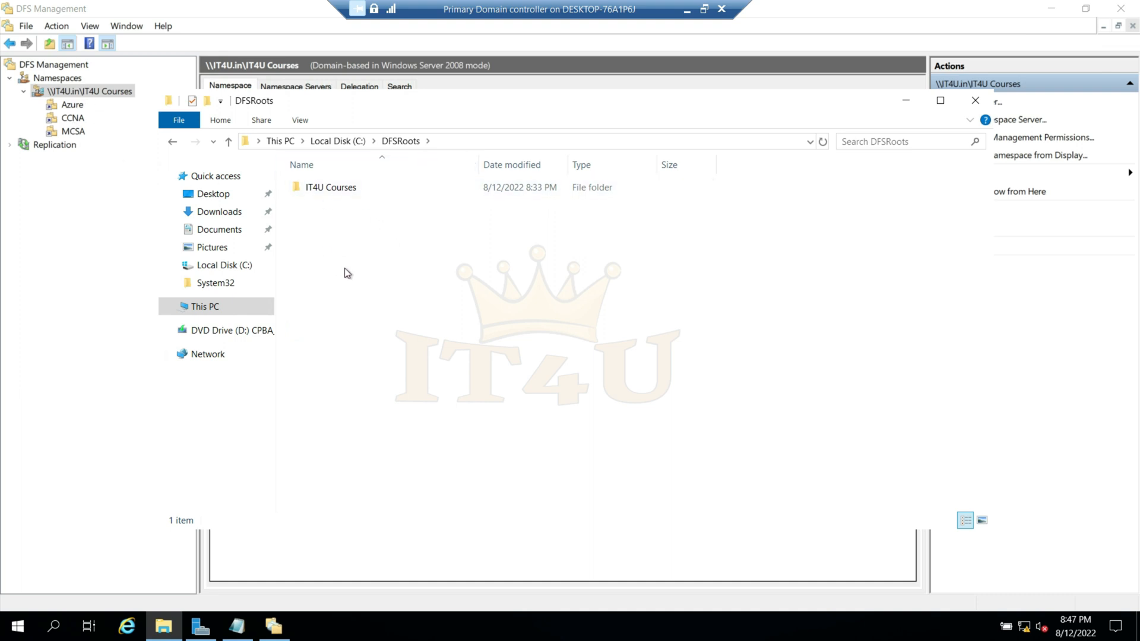
left_click(331, 194)
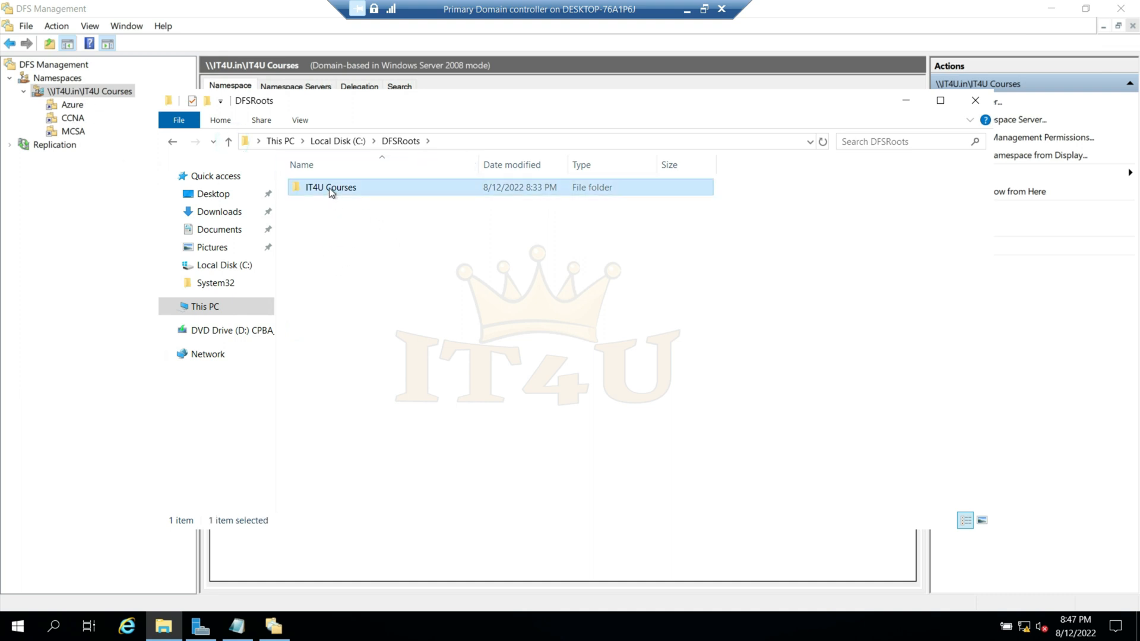
double_click(330, 189)
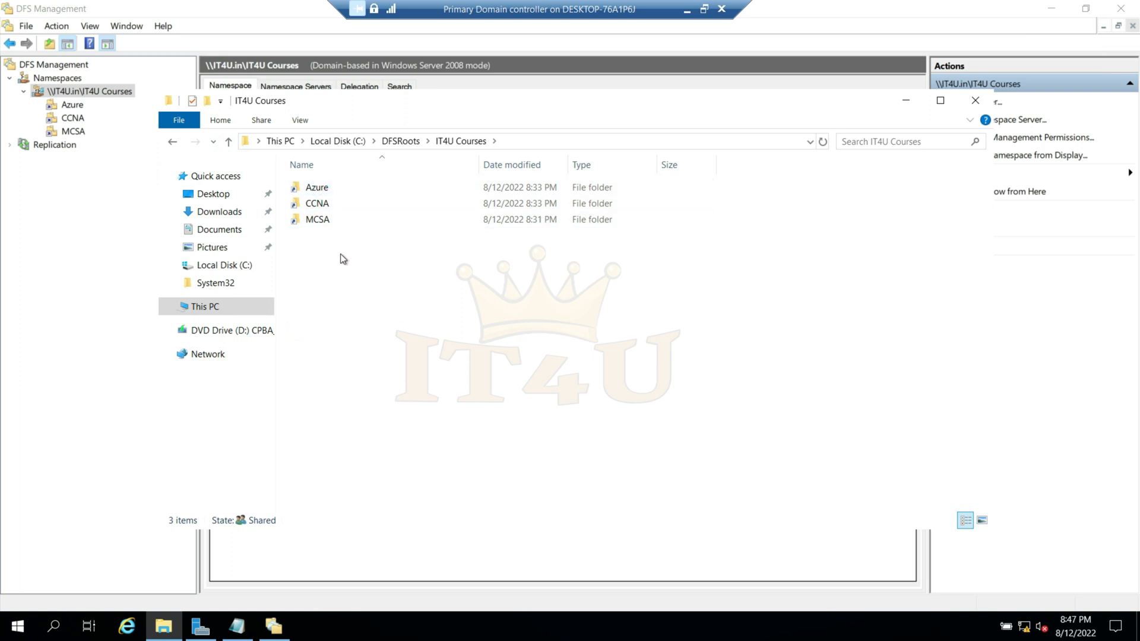
left_click(230, 142)
left_click(230, 142)
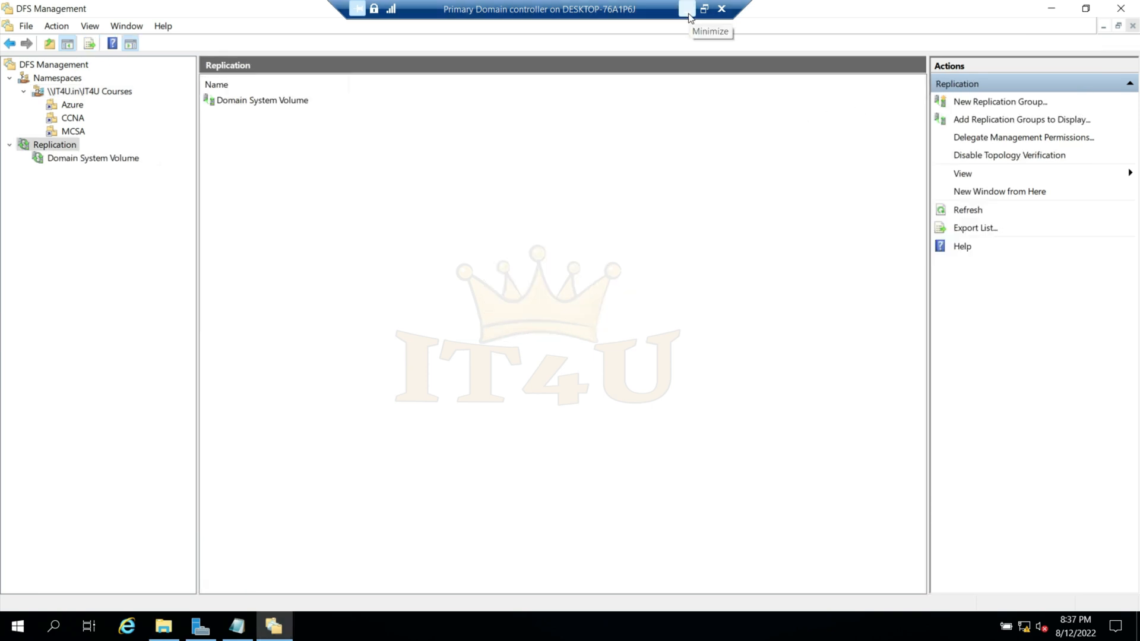
- Switch to the DFS diagram in Paint and examine its Replication section
left_click(687, 9)
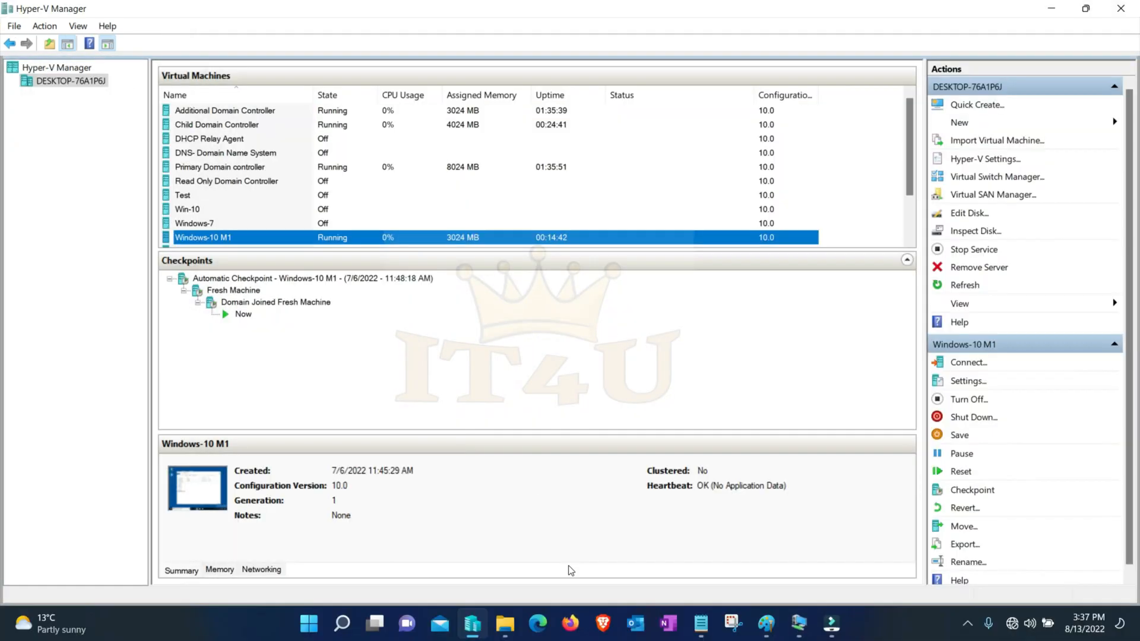
left_click(766, 631)
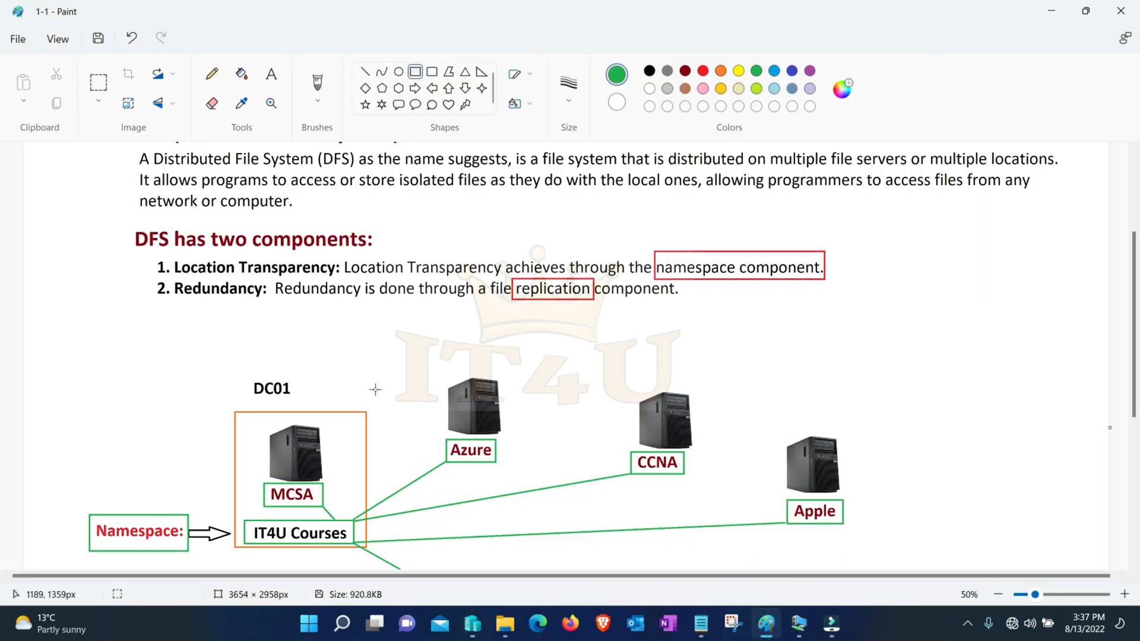
scroll(351, 387, "down", 5)
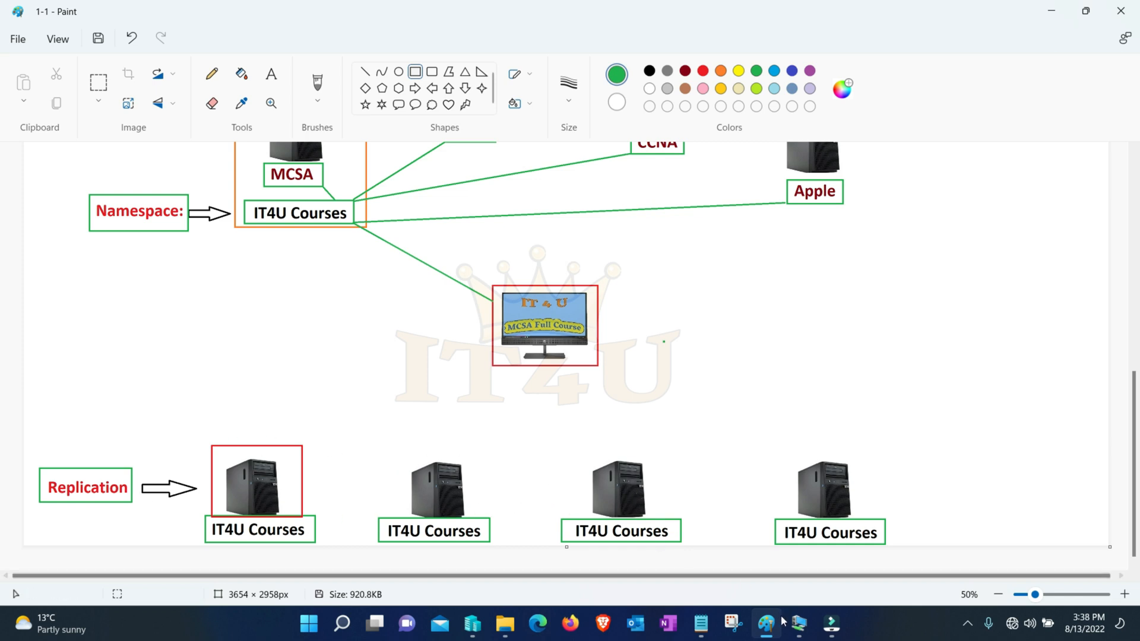
- Return to the Primary Domain controller and start adding server roles in Server Manager, using role-based installation on IT4UDC01
mouse_move(799, 624)
left_click(588, 547)
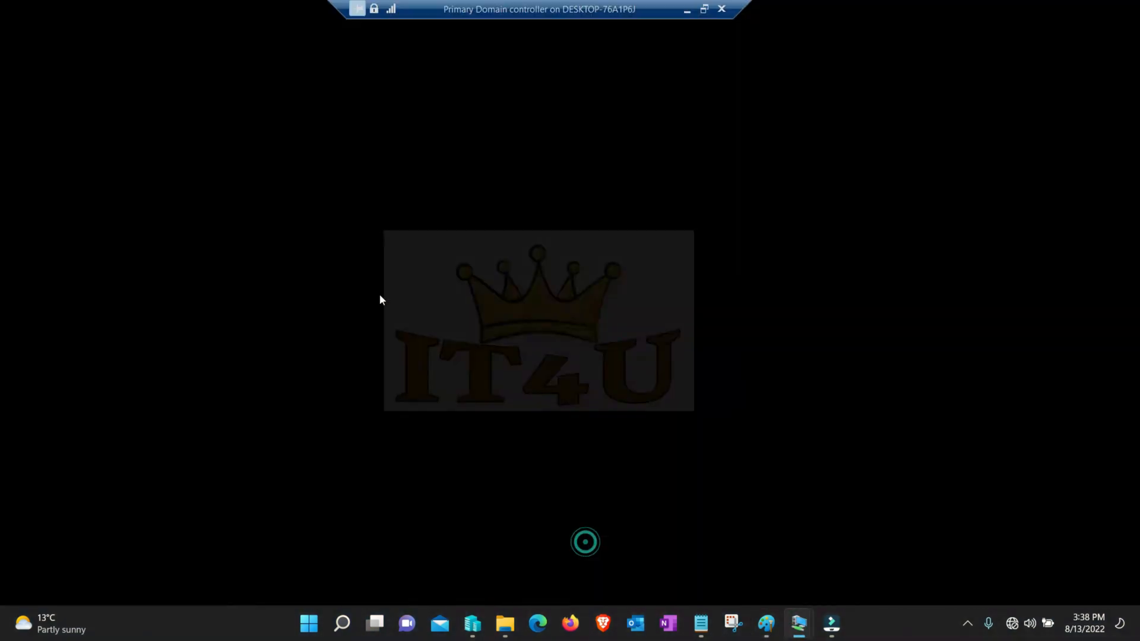
left_click(196, 625)
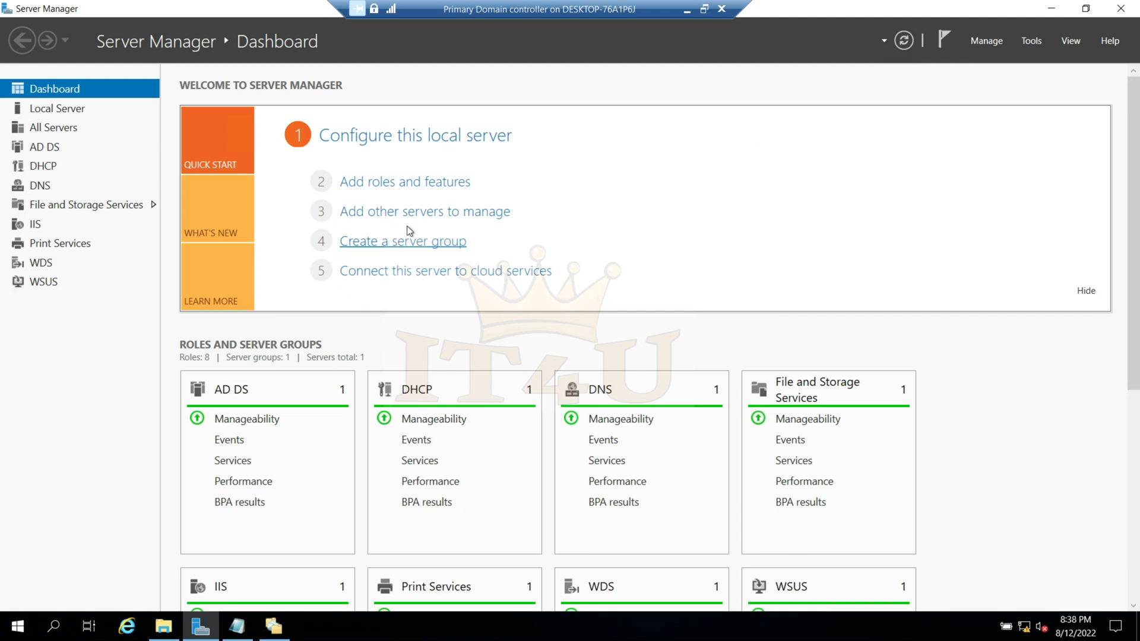
left_click(394, 184)
left_click(529, 517)
left_click(526, 517)
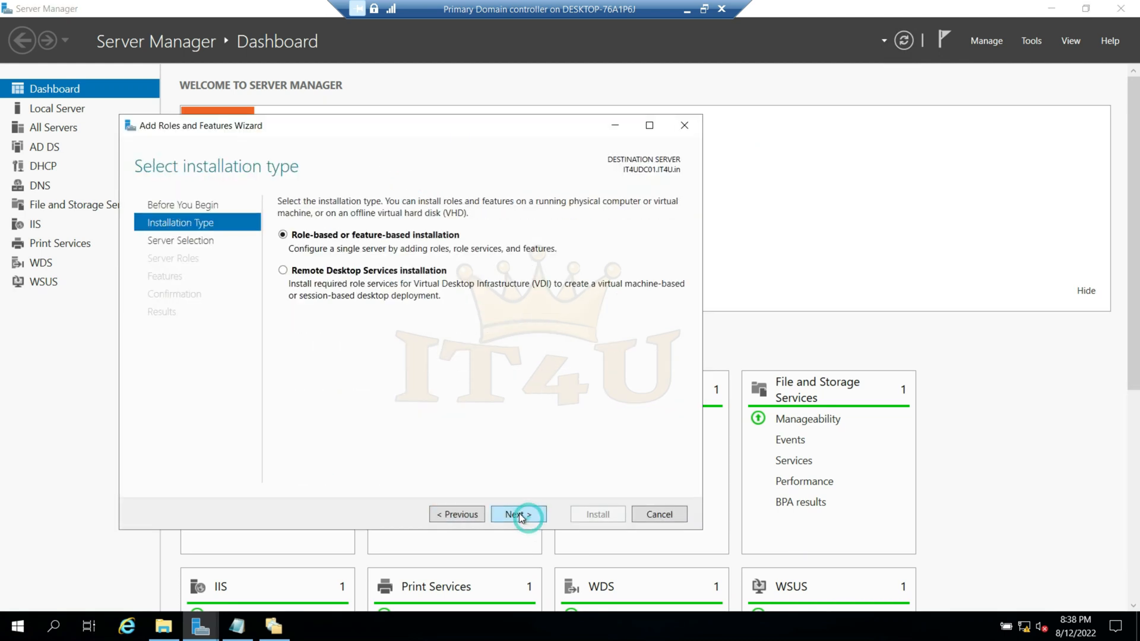
left_click(519, 514)
left_click(519, 515)
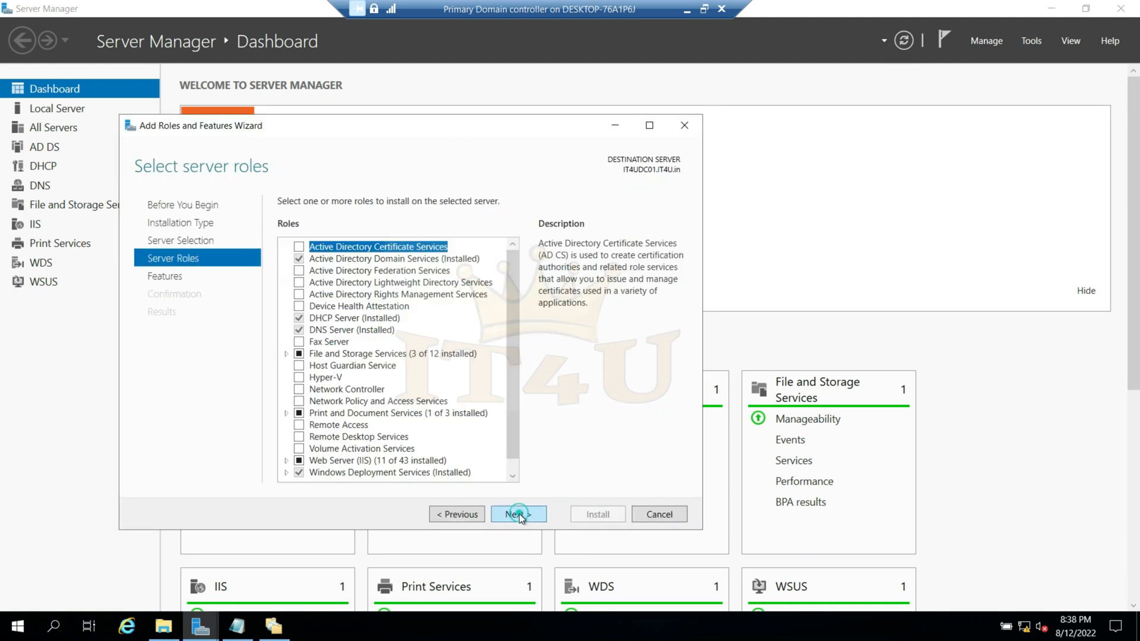
- Select the DFS Replication role service under File and iSCSI Services, add no extra features and proceed to the confirmation
left_click(286, 353)
left_click(299, 365)
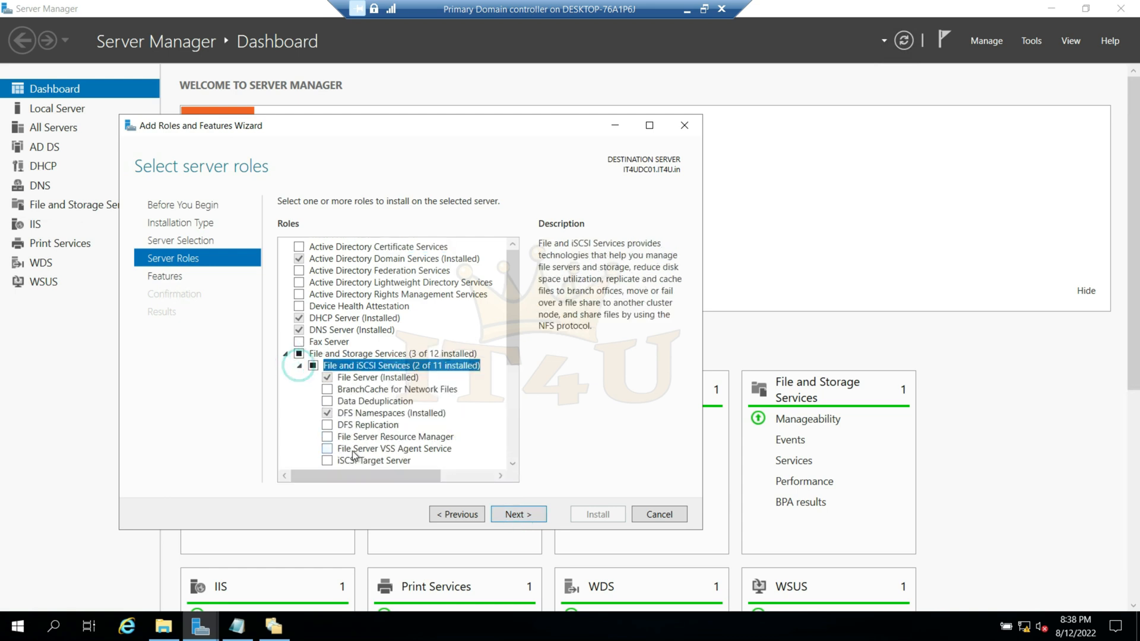
left_click(346, 413)
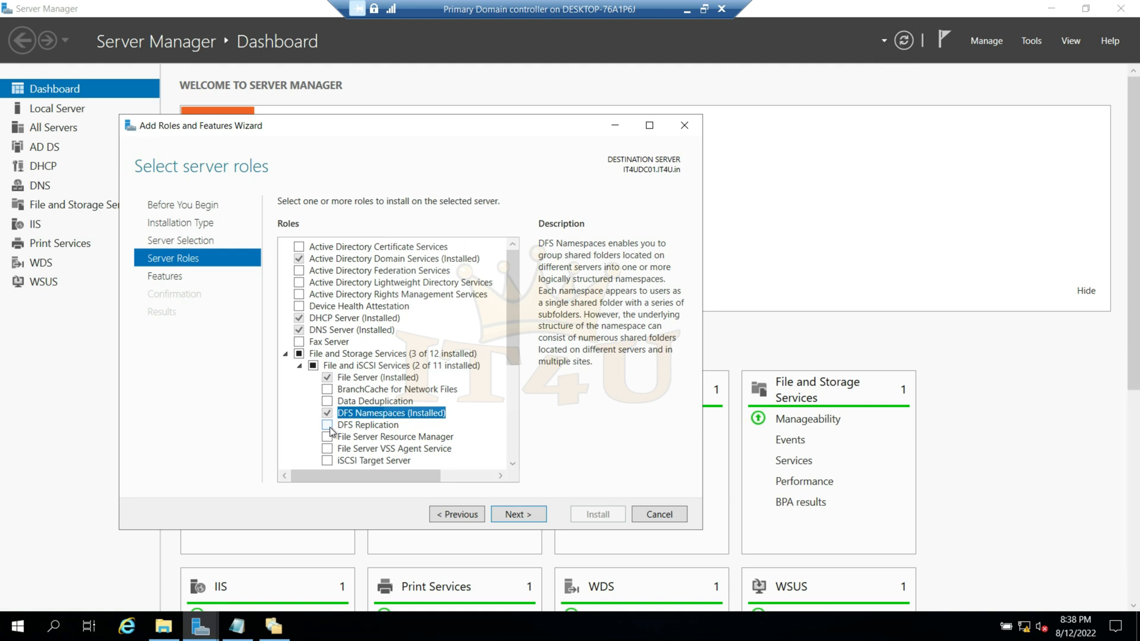
left_click(328, 427)
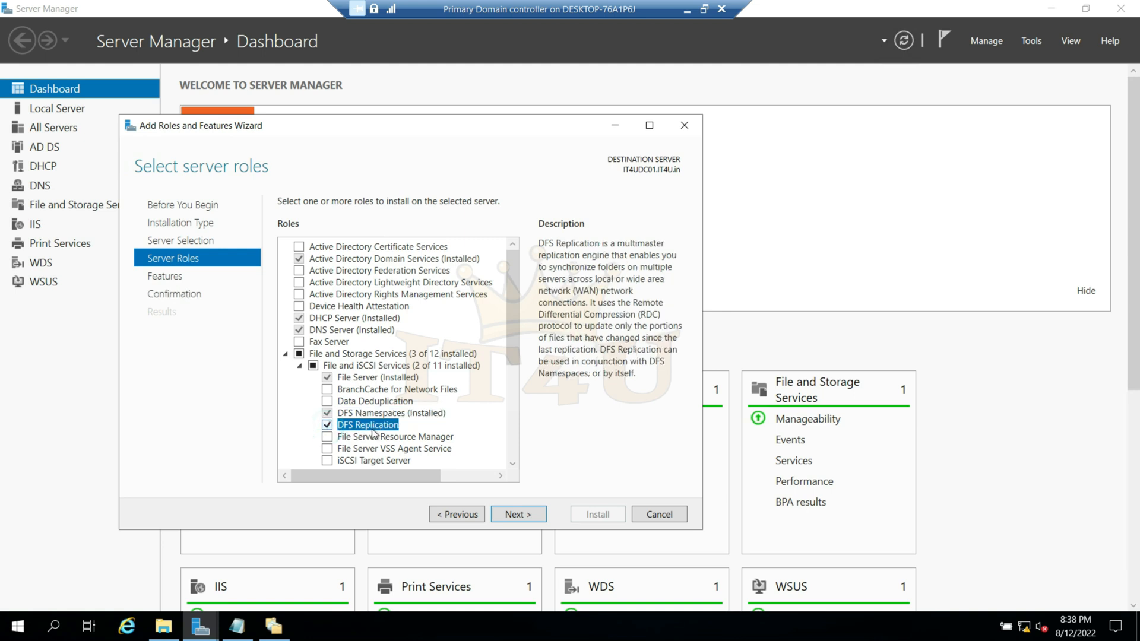
left_click(530, 516)
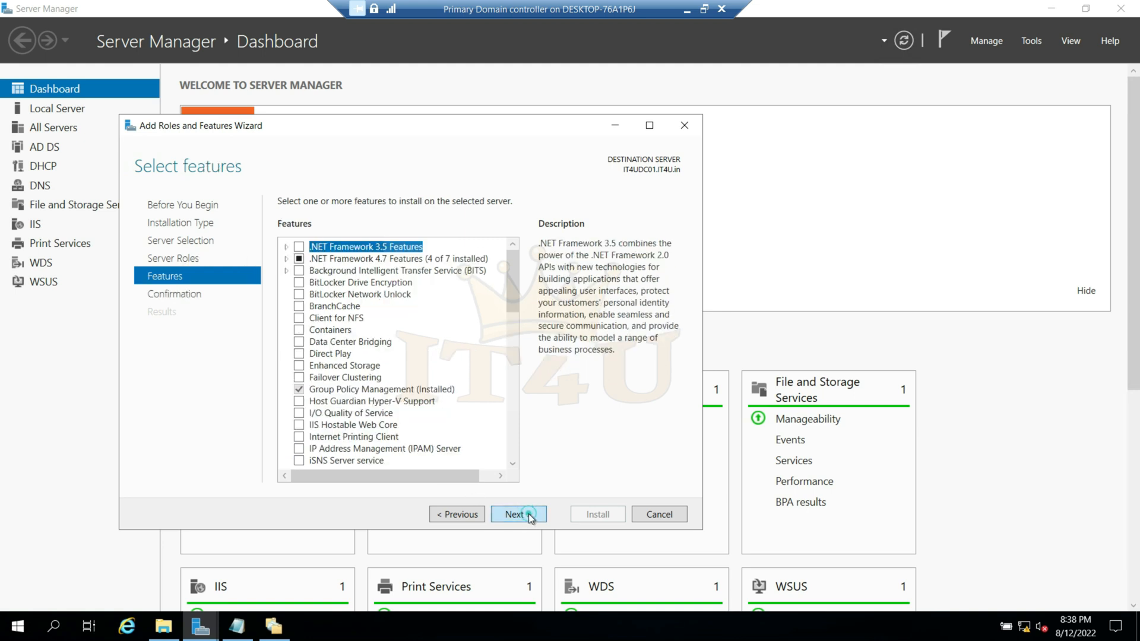
left_click(529, 516)
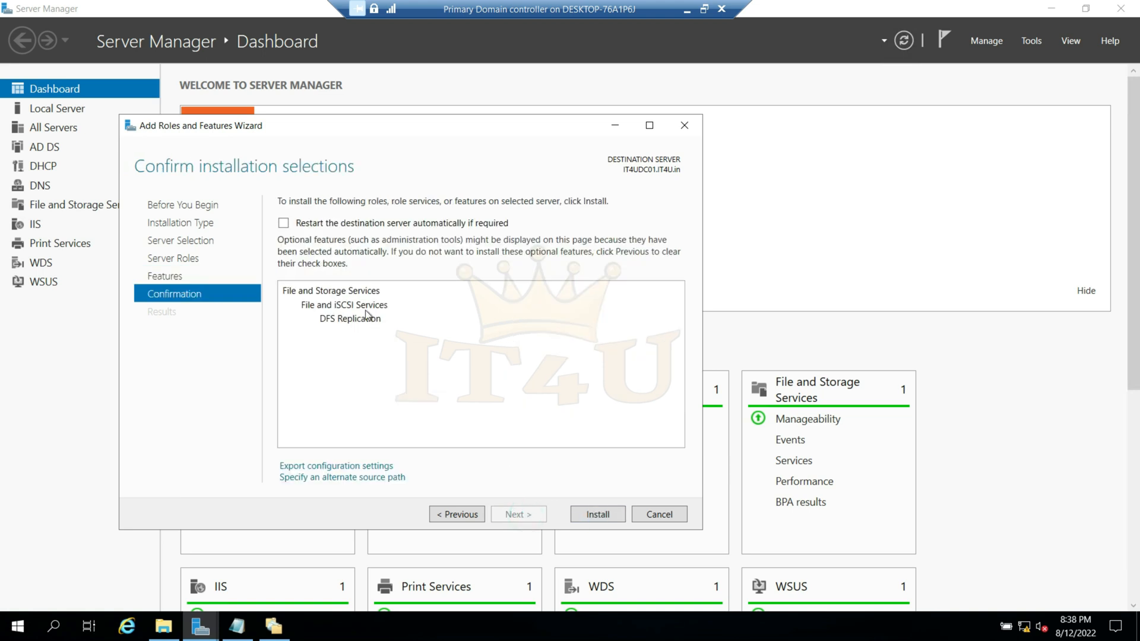
- Allow automatic restart of the destination server, start the DFS Replication installation and minimize the Primary Domain controller VM
left_click(284, 224)
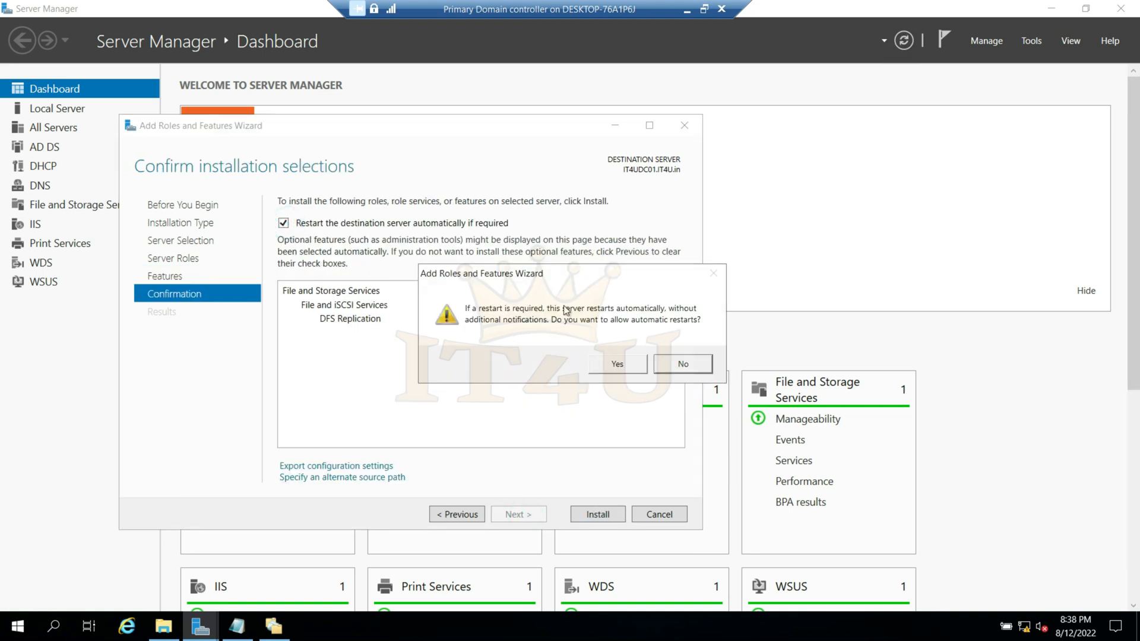
left_click(617, 364)
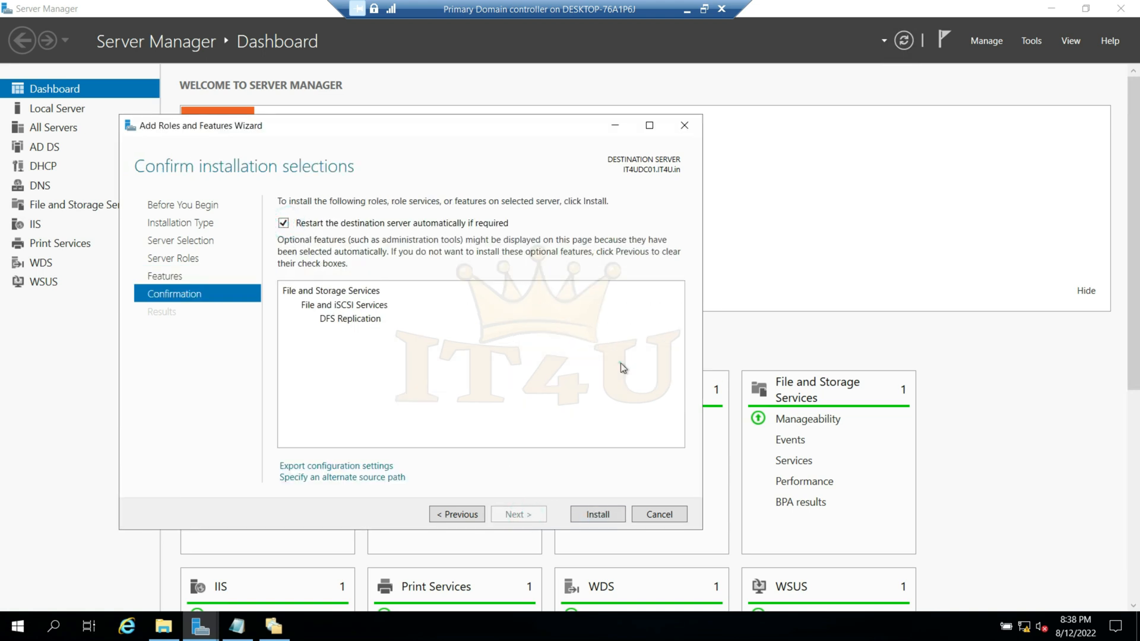
left_click(604, 515)
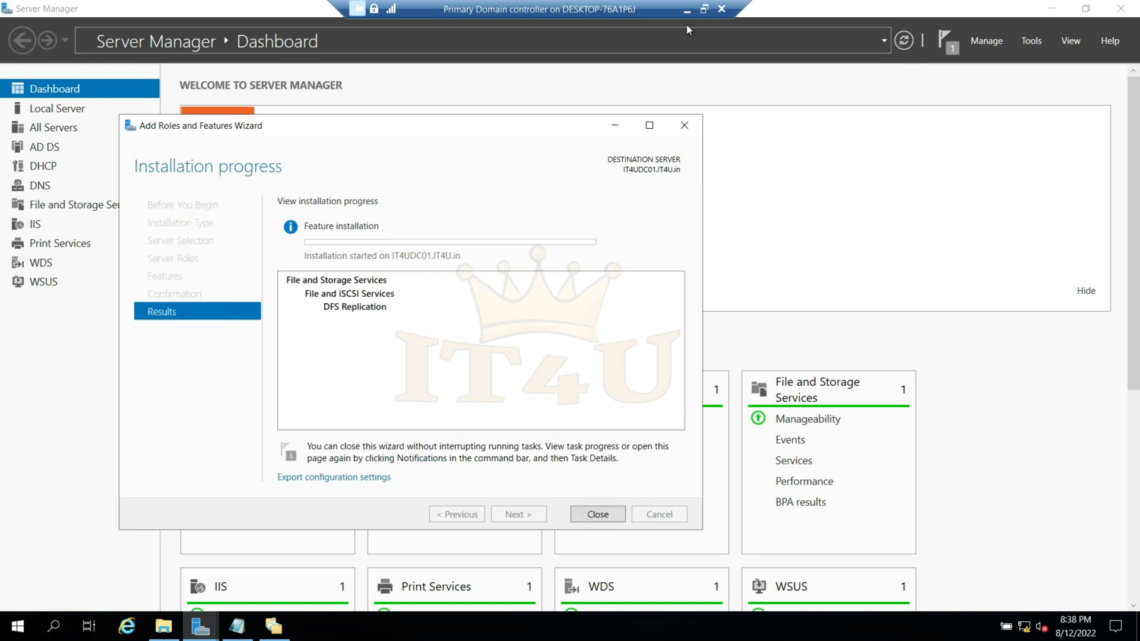
left_click(687, 15)
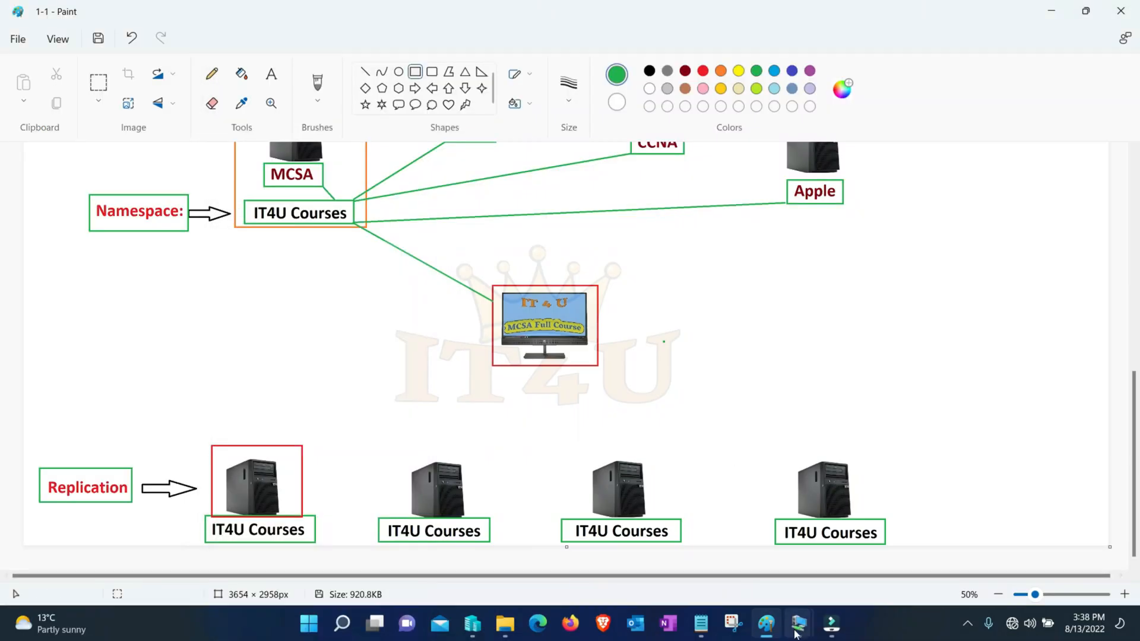
- Switch to the Additional Domain Controller VM and start adding server roles in Server Manager, using role-based installation on IT4UADC01
mouse_move(798, 624)
left_click(740, 547)
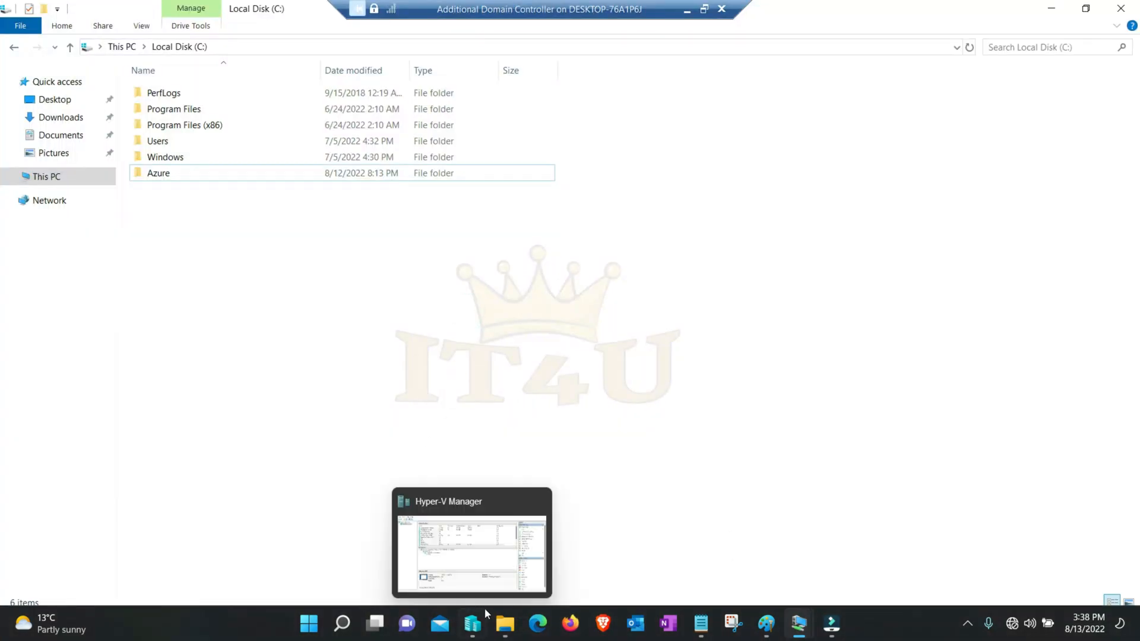
left_click(407, 184)
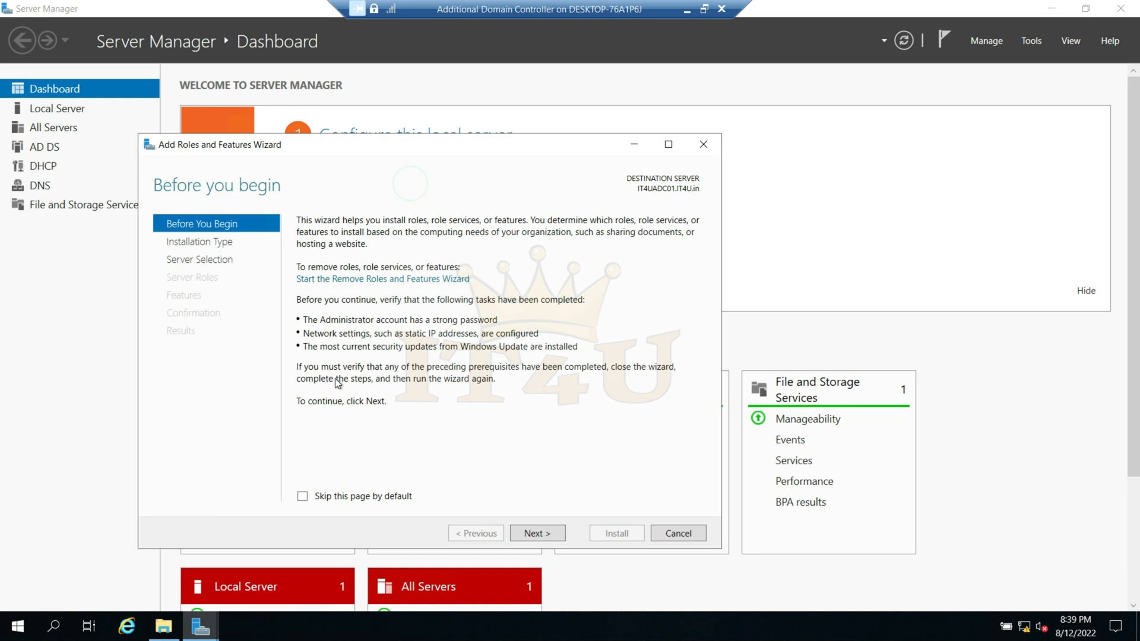
left_click(533, 534)
left_click(534, 534)
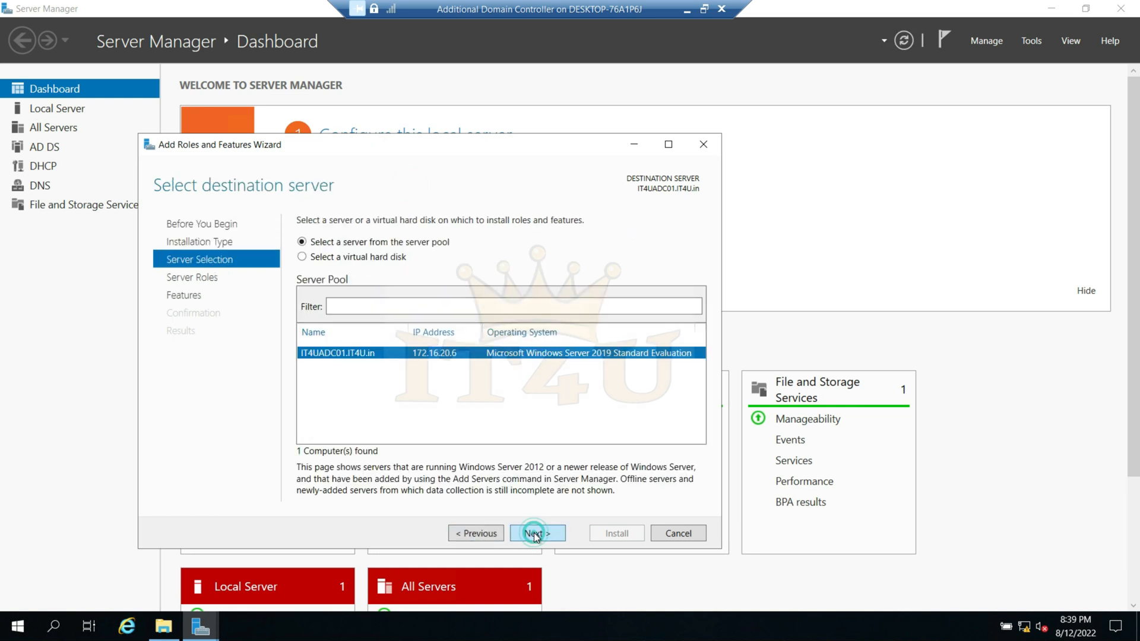
left_click(533, 533)
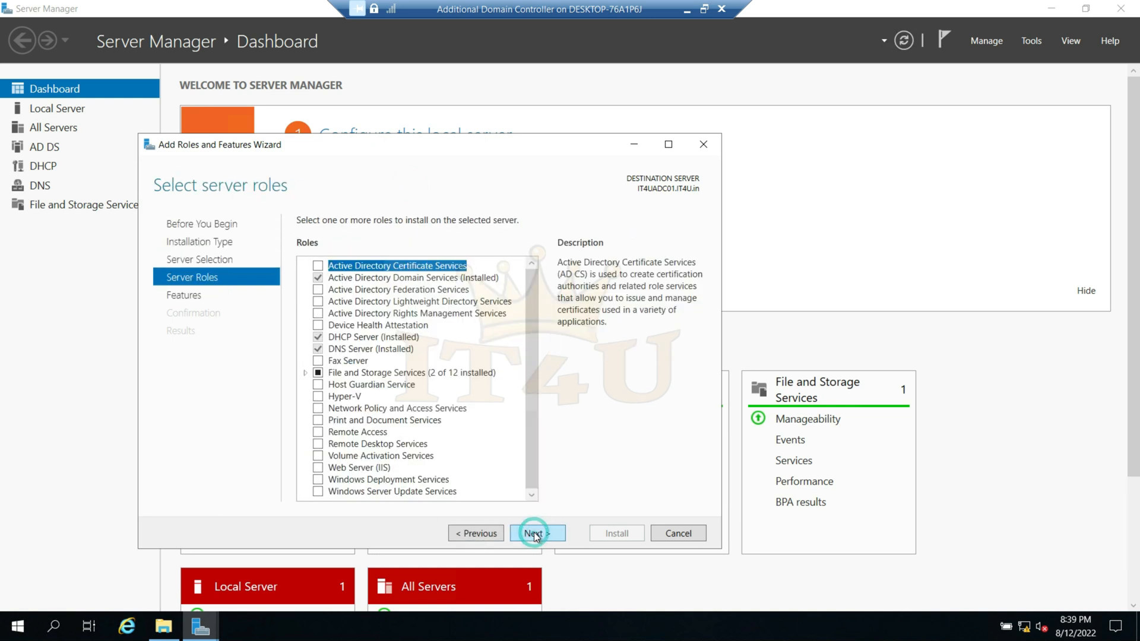
- Select the DFS Replication role service under File and iSCSI Services with its required management tools, and proceed to the confirmation
left_click(305, 373)
left_click(319, 386)
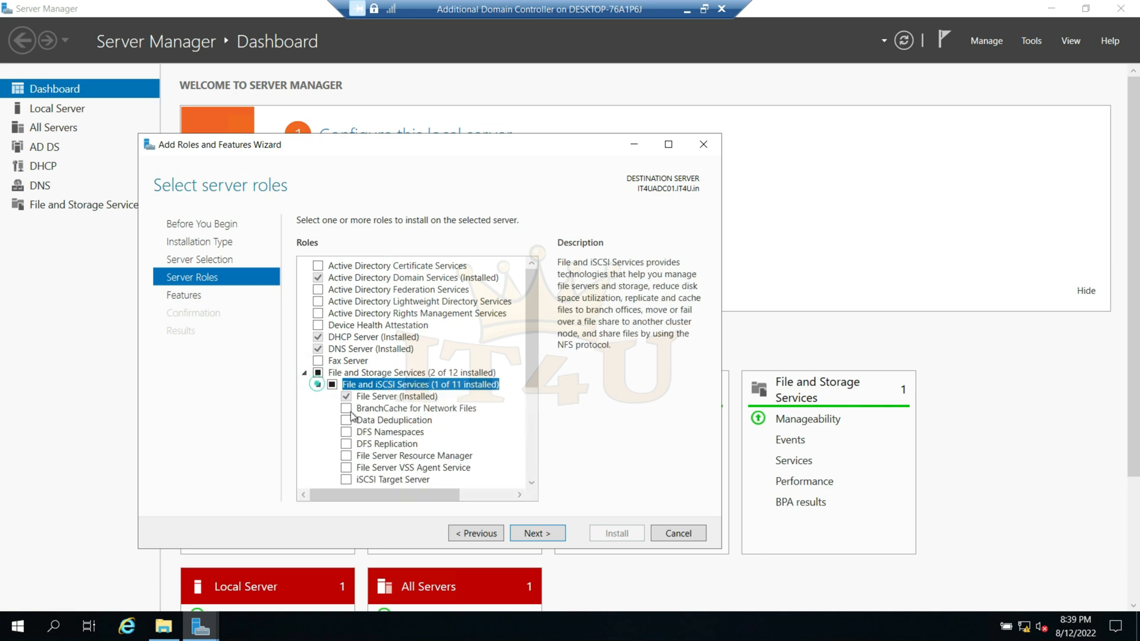
left_click(387, 433)
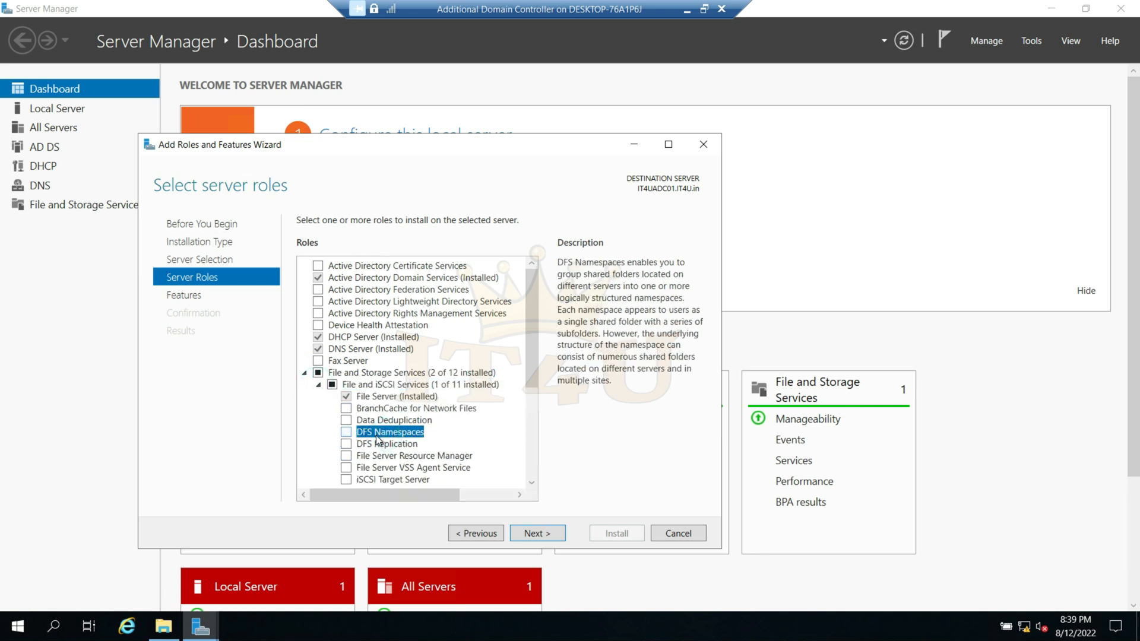
left_click(346, 444)
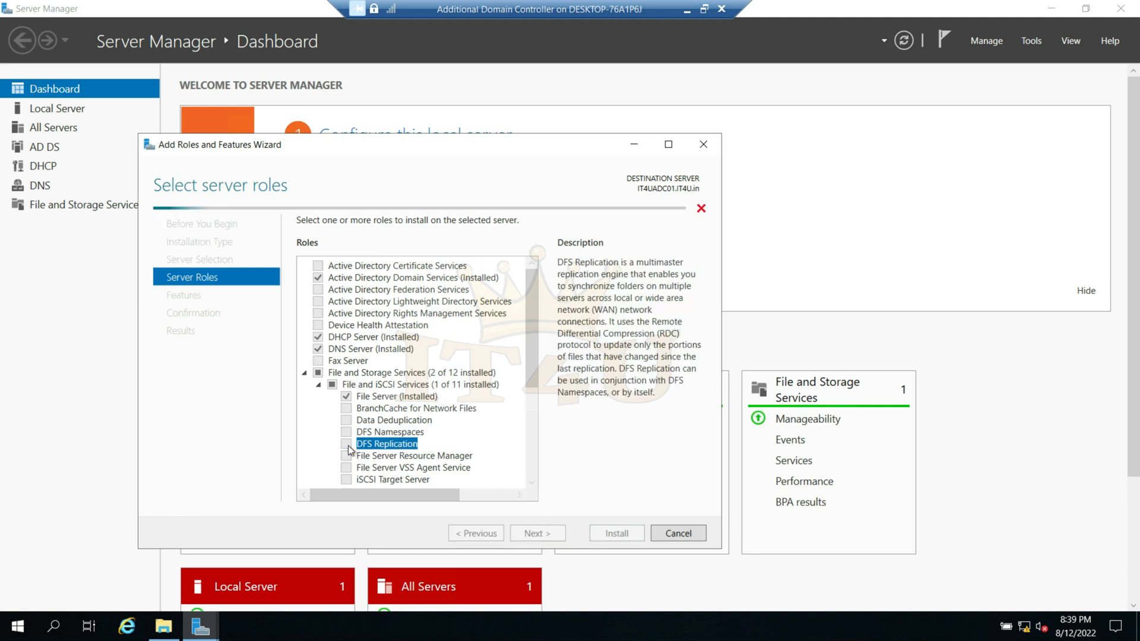
left_click(473, 471)
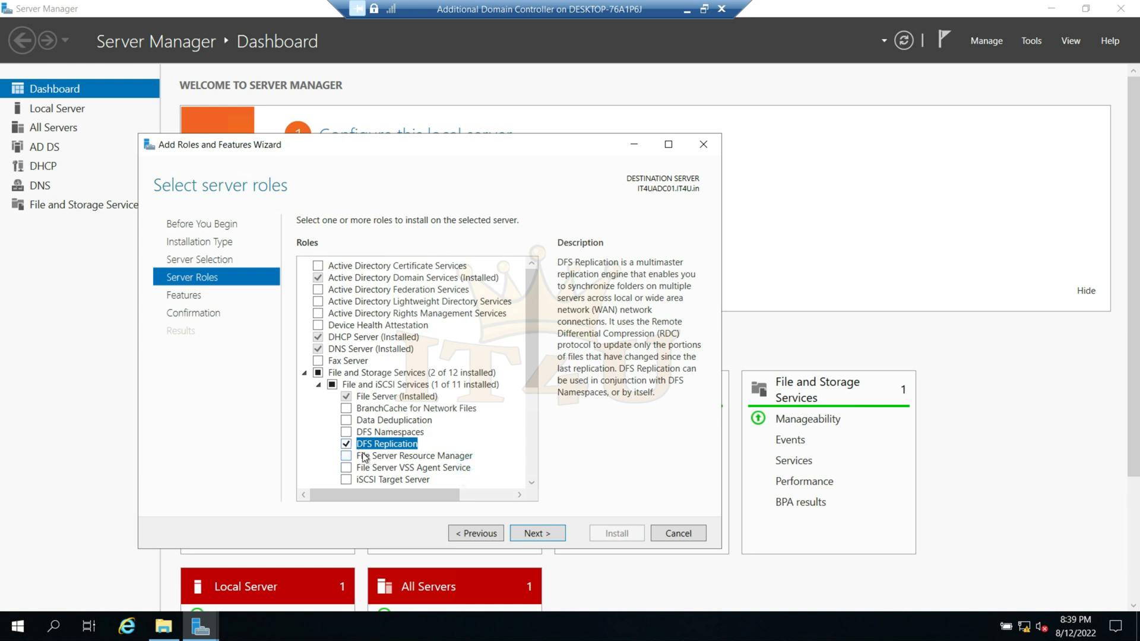
left_click(538, 533)
left_click(537, 533)
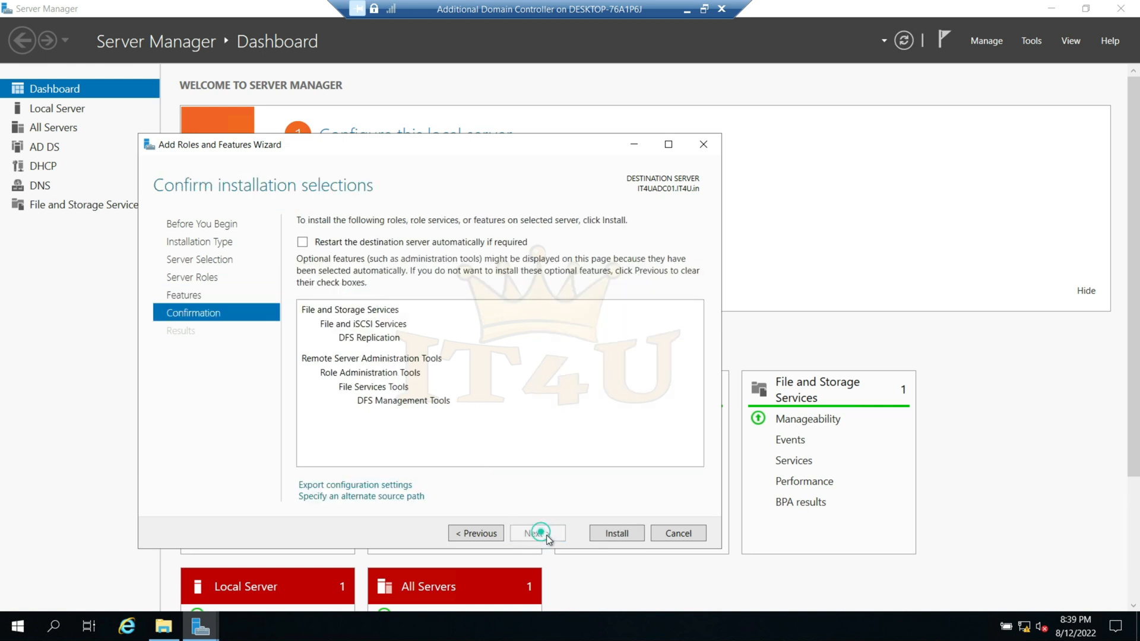
- Allow automatic restart of IT4UADC01, start the DFS Replication installation and minimize the Additional Domain Controller VM
left_click(302, 241)
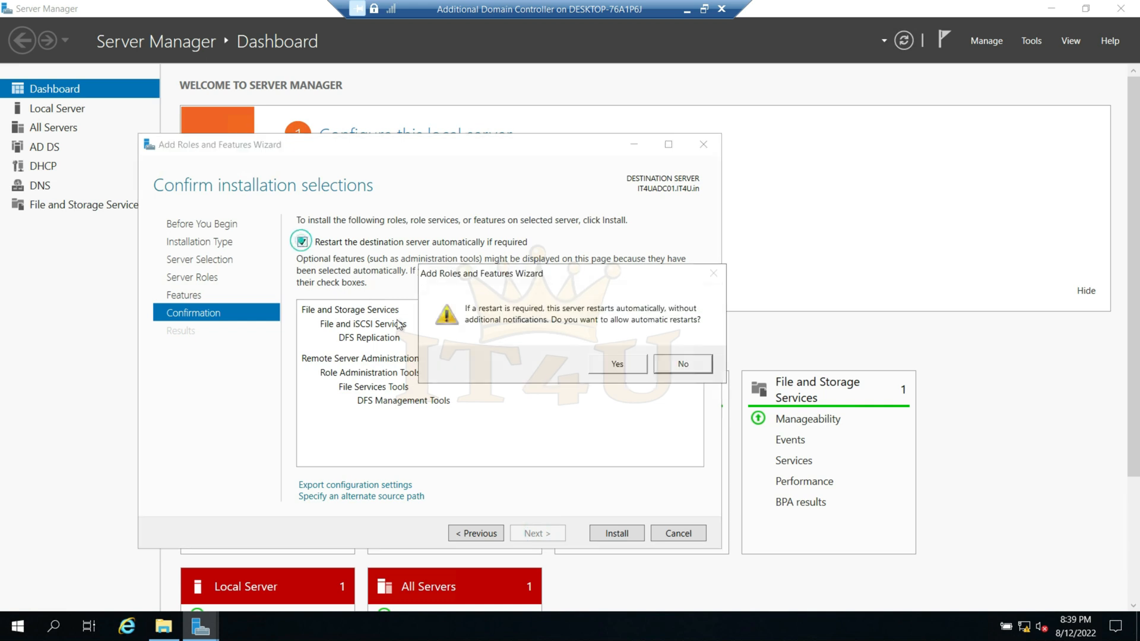
left_click(607, 366)
left_click(628, 536)
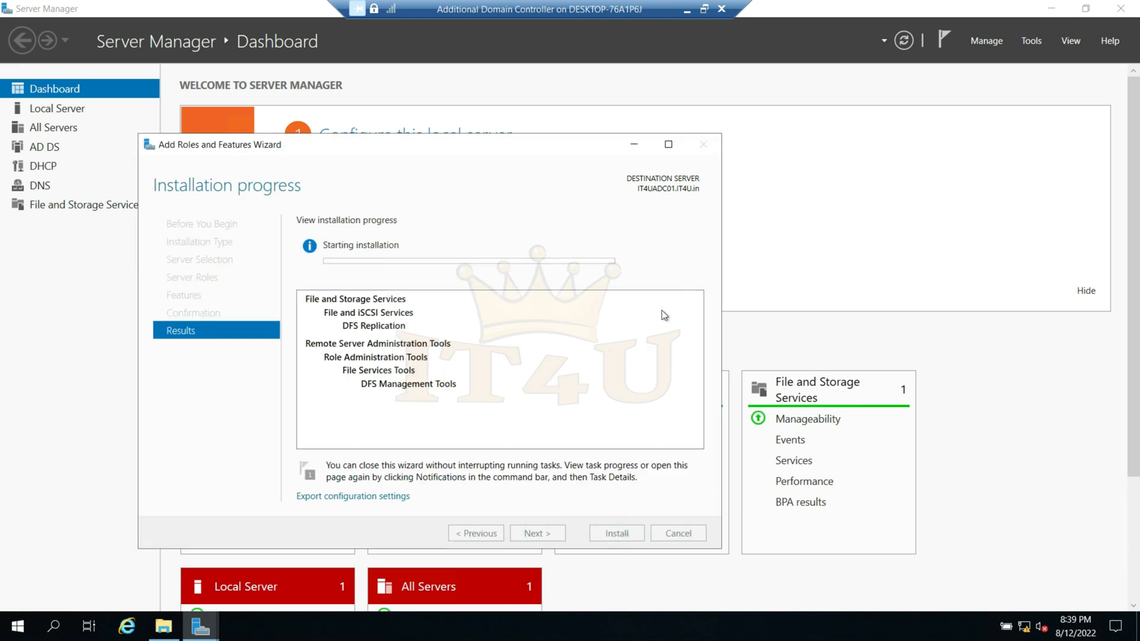
left_click(687, 9)
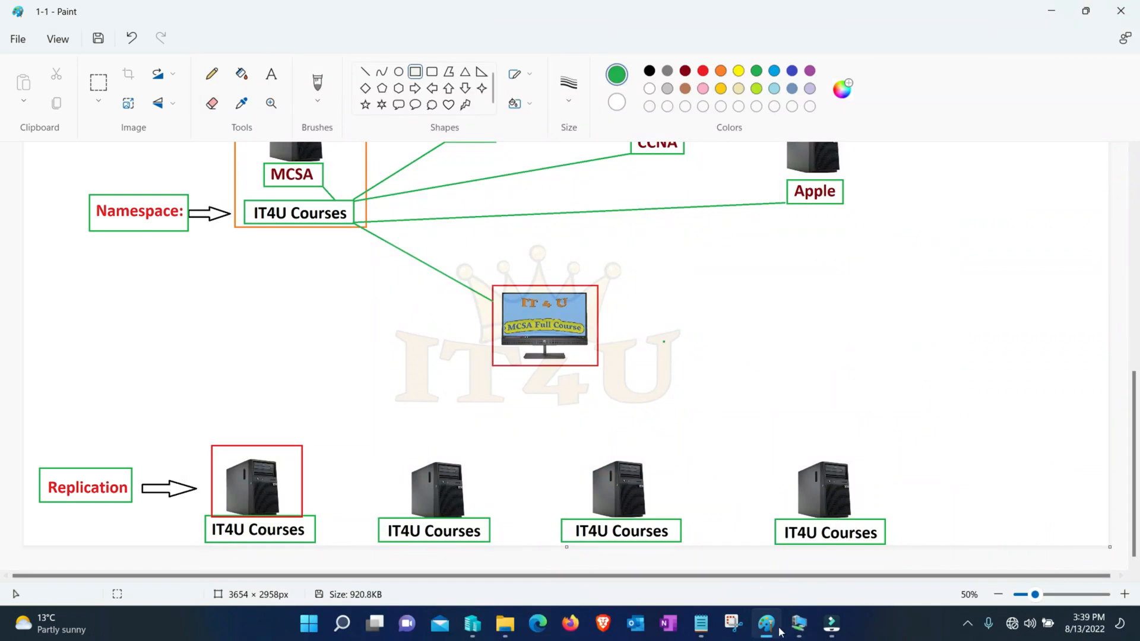
- Switch to Hyper-V Manager, connect to the Child Domain Controller VM and show its session full screen
left_click(472, 623)
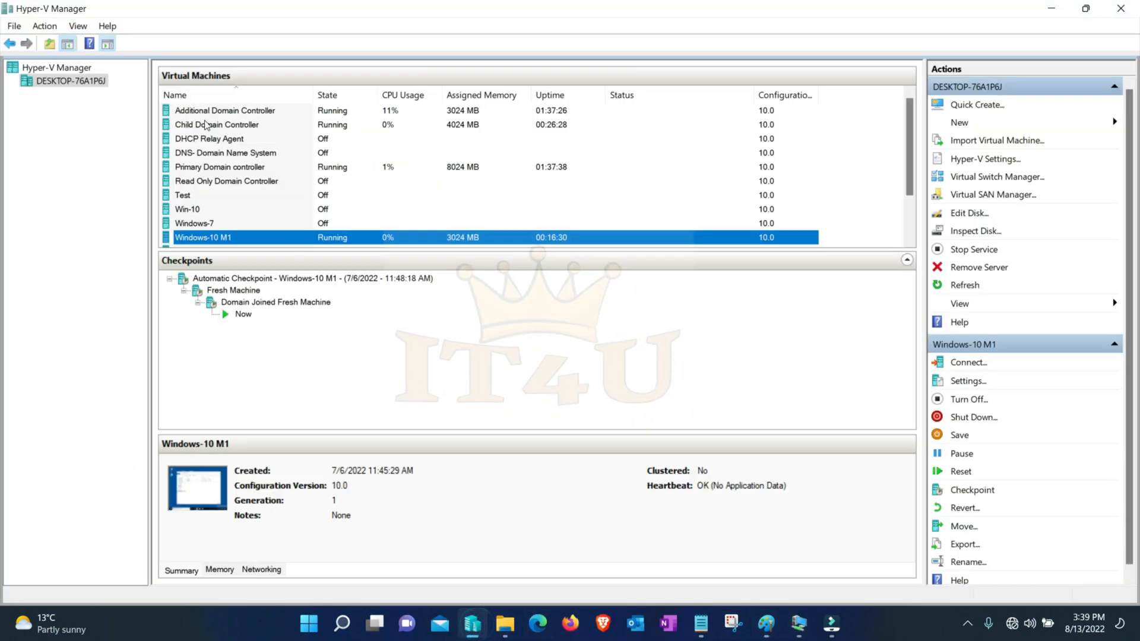
left_click(236, 126)
right_click(236, 126)
left_click(255, 132)
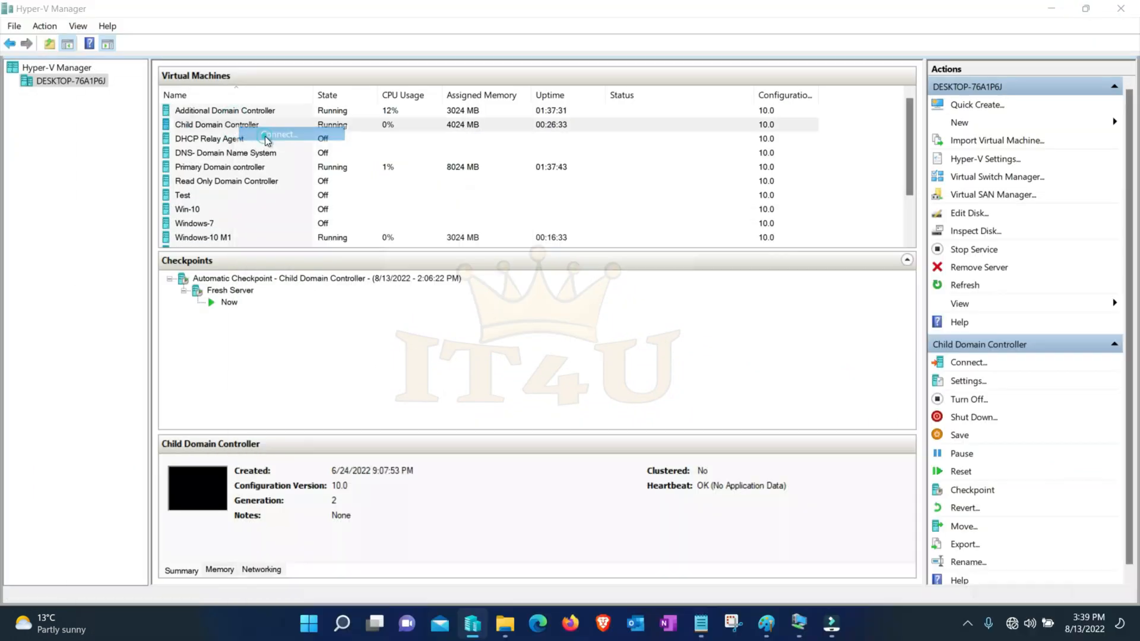
double_click(469, 54)
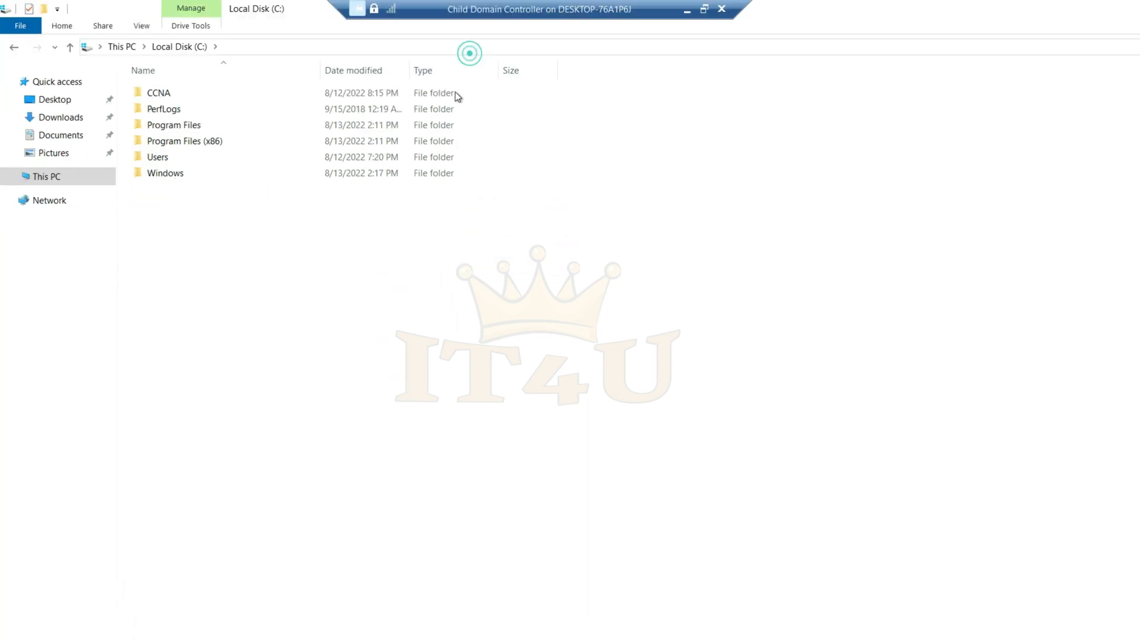
- Open Server Manager, dismiss the Windows Admin Center message and start adding server roles, using role-based installation on IT4UCDC
left_click(201, 626)
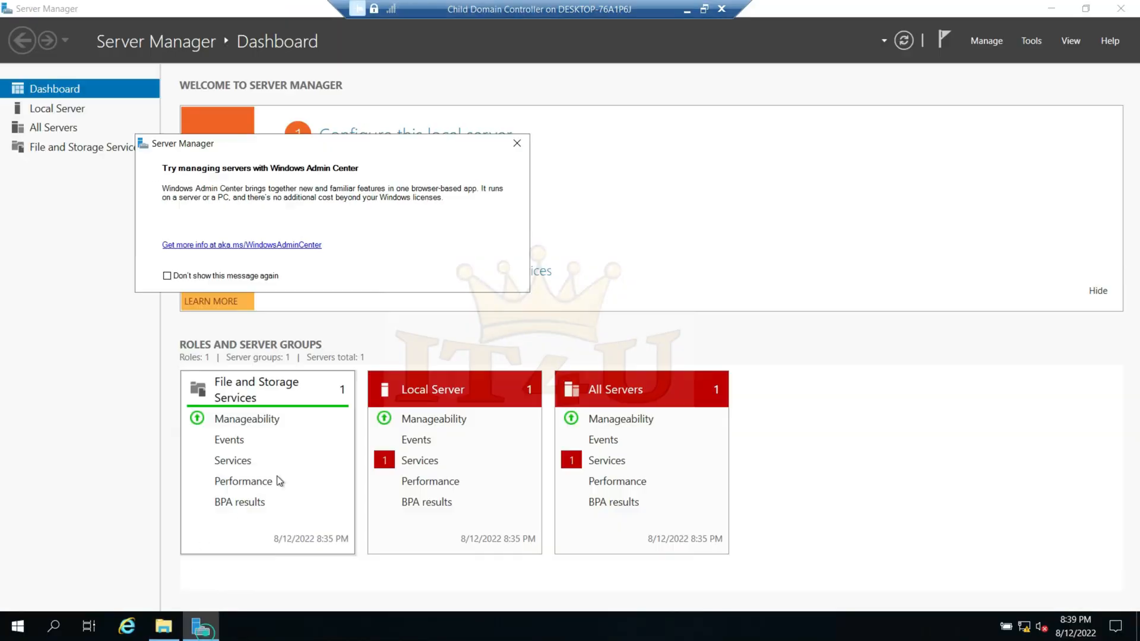
left_click(517, 144)
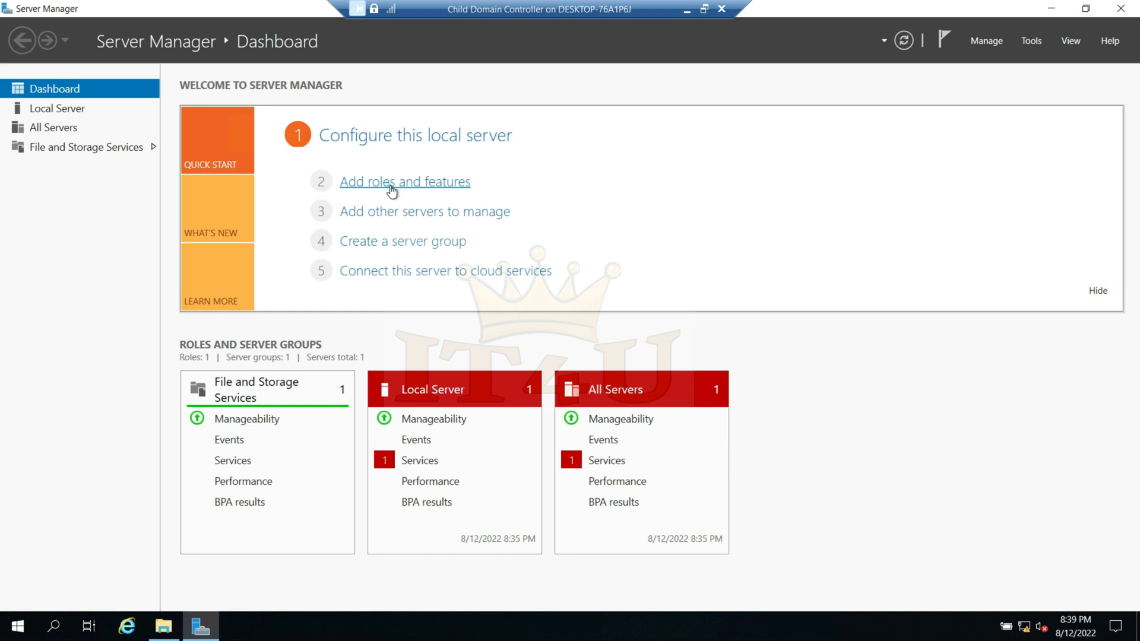
left_click(394, 181)
left_click(446, 439)
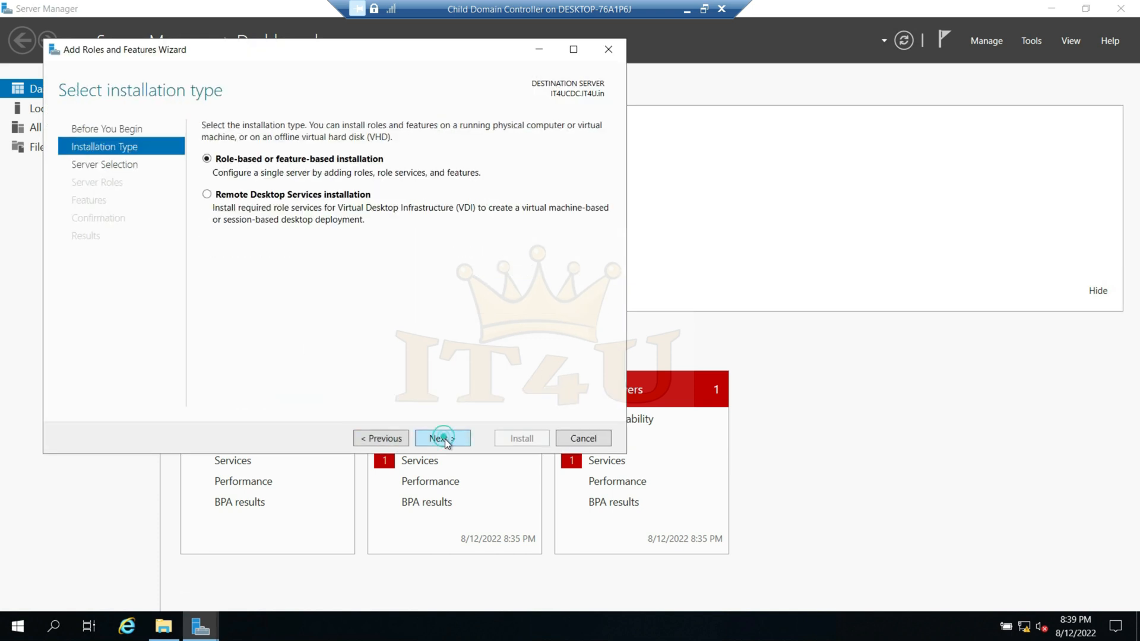
left_click(445, 440)
left_click(445, 440)
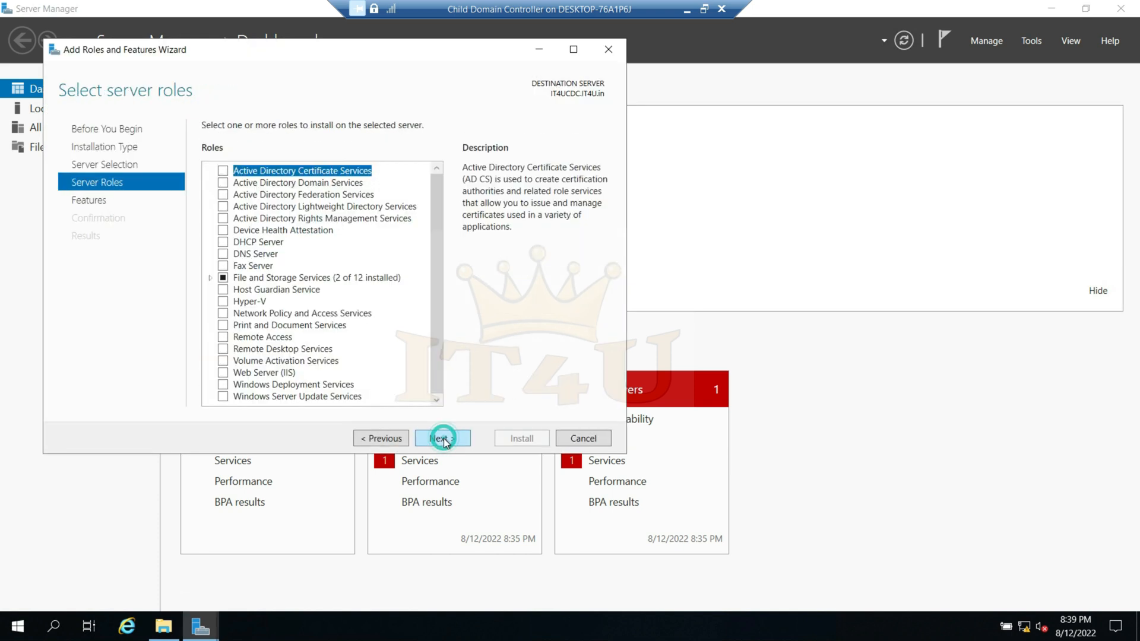
- Choose DFS Replication and its required DFS Management Tools for IT4UCDC, add no other features and proceed to the confirmation
left_click(209, 278)
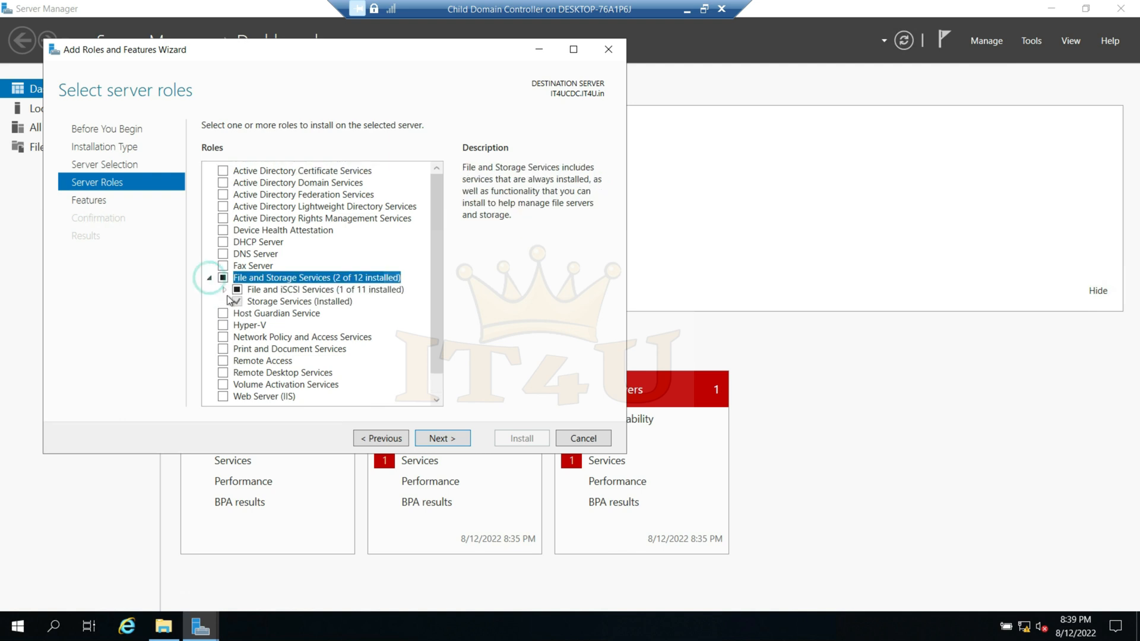
left_click(224, 289)
left_click(252, 351)
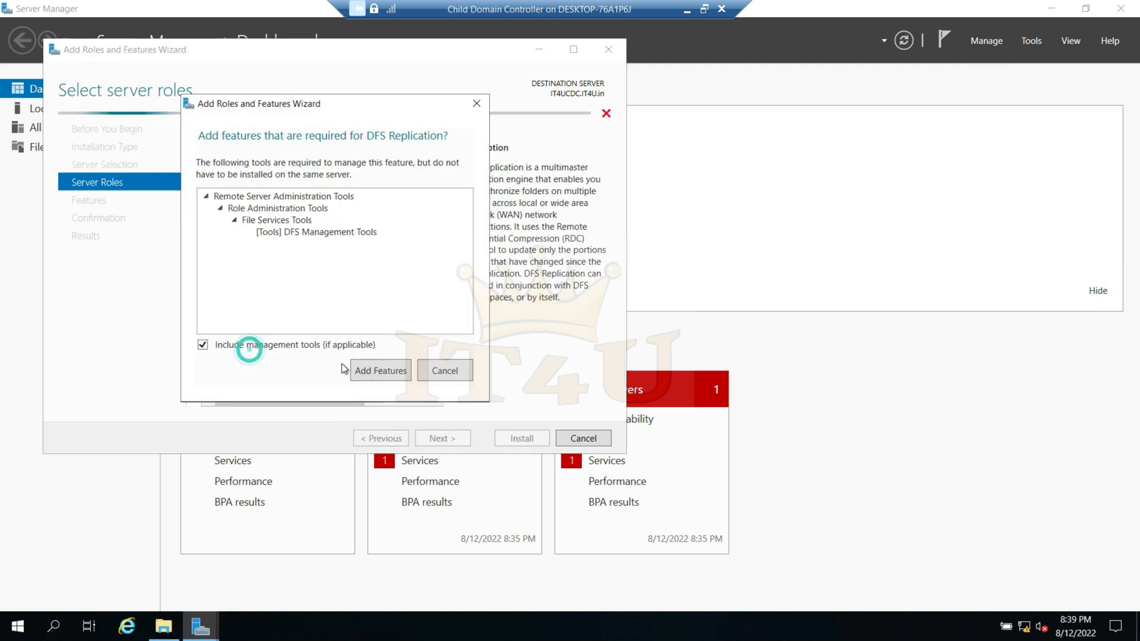
left_click(376, 370)
left_click(451, 442)
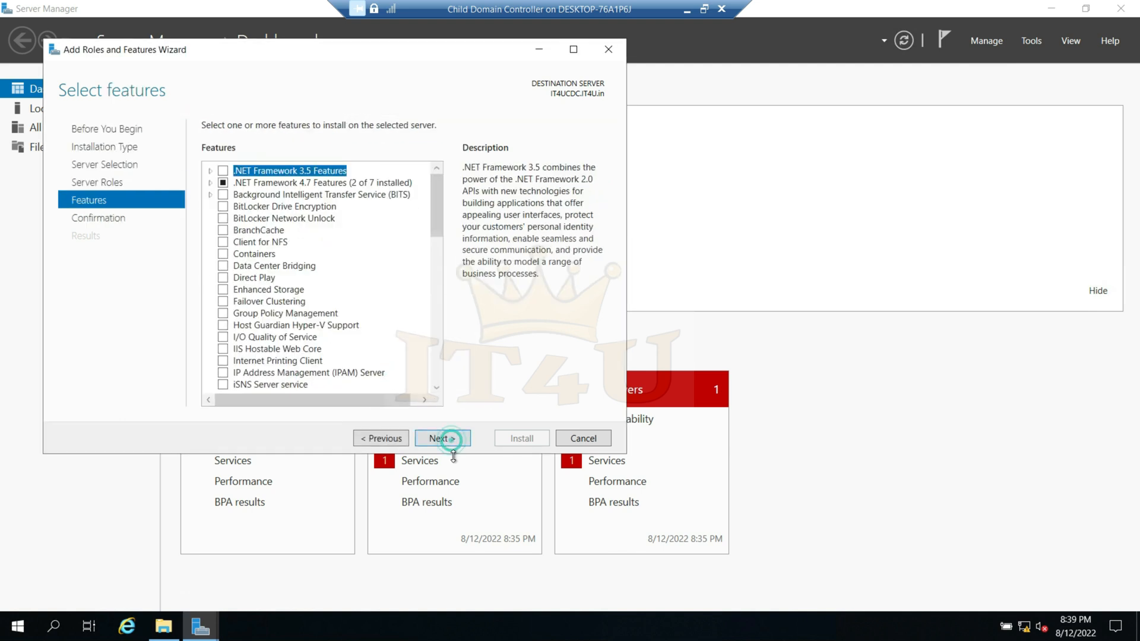
left_click(454, 439)
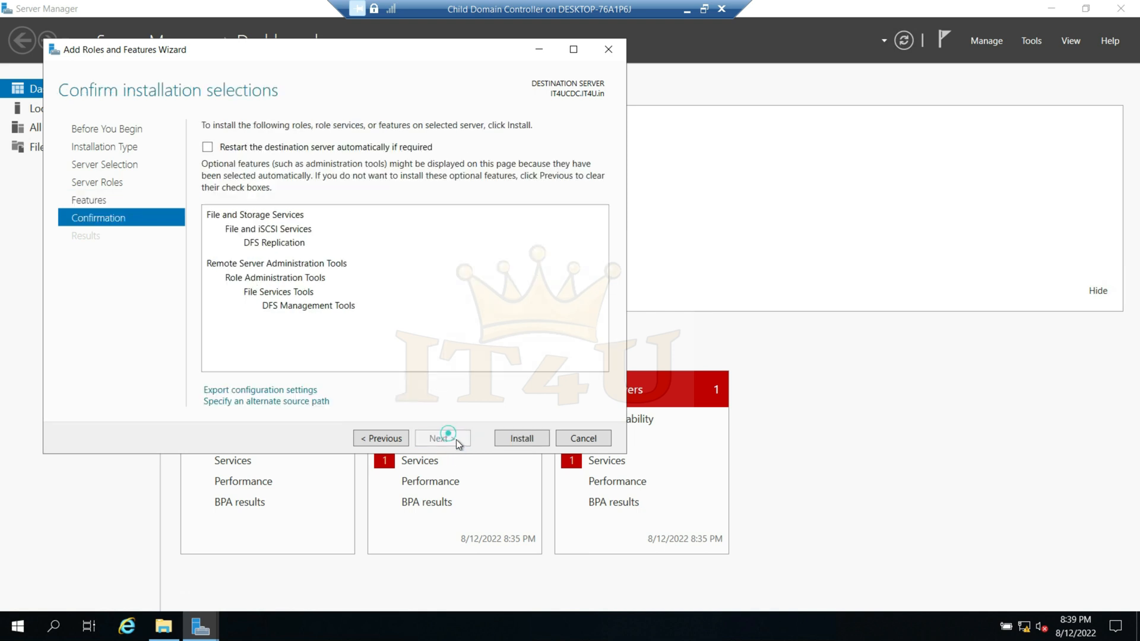
- Allow automatic restart of IT4UCDC if required and start the DFS Replication installation
left_click(207, 147)
left_click(612, 368)
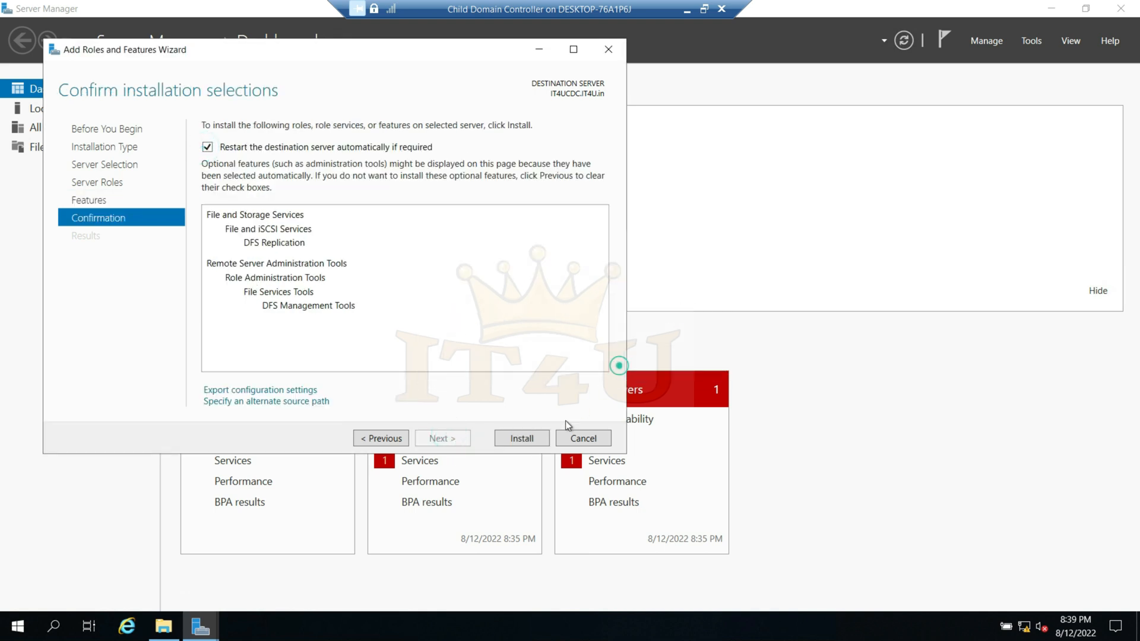
left_click(528, 440)
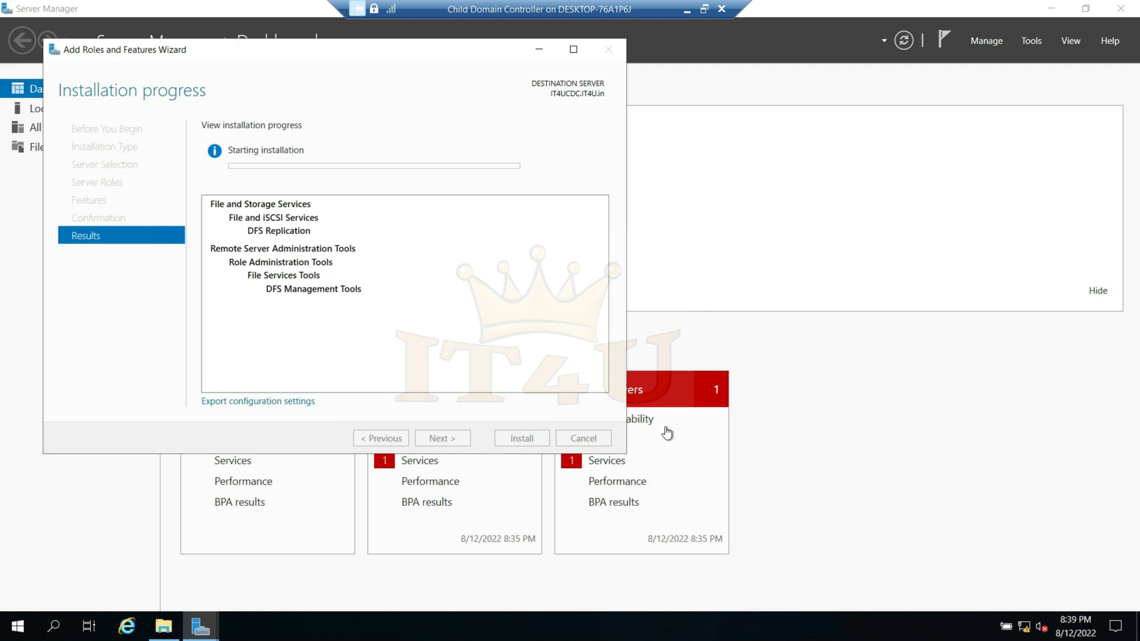
- Return to the Primary Domain controller VM and close its completed Add Roles and Features Wizard
left_click(704, 9)
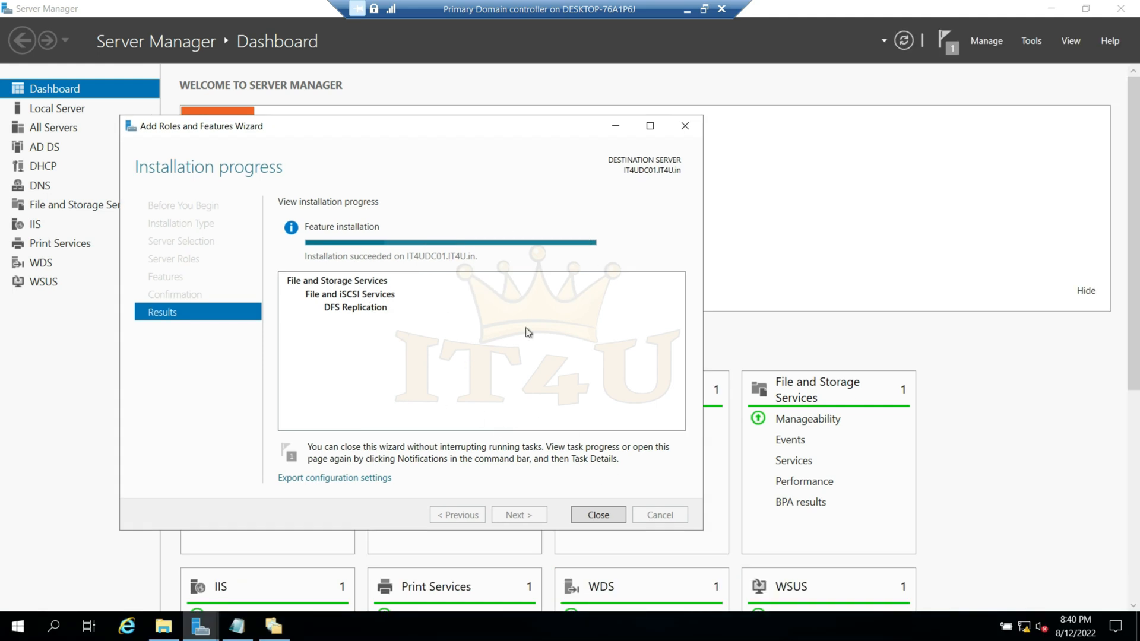
left_click(599, 515)
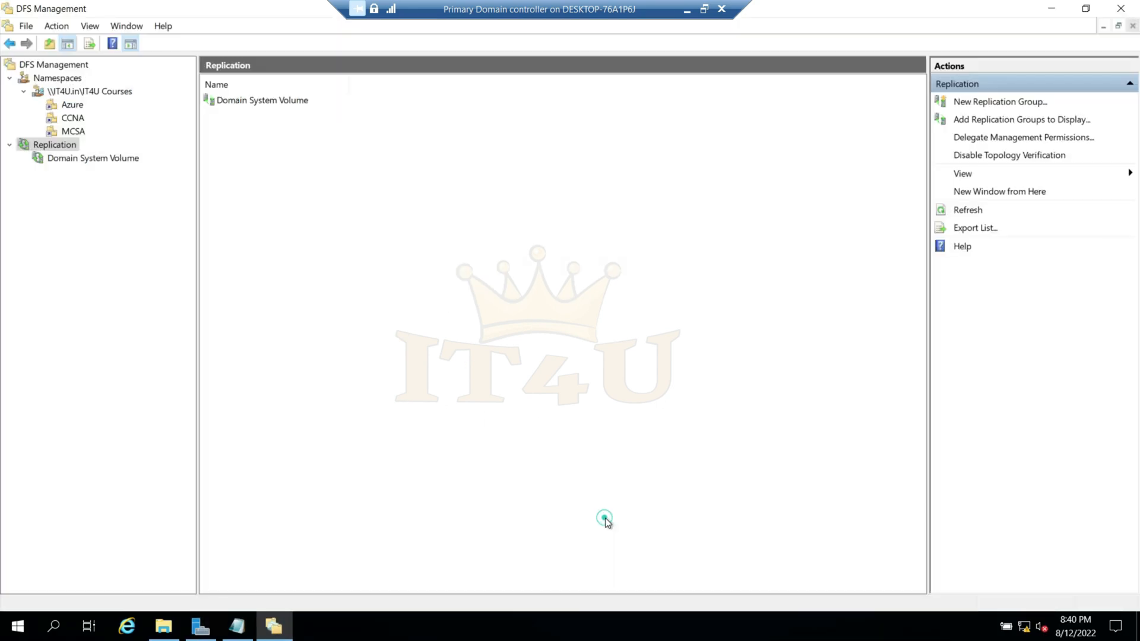
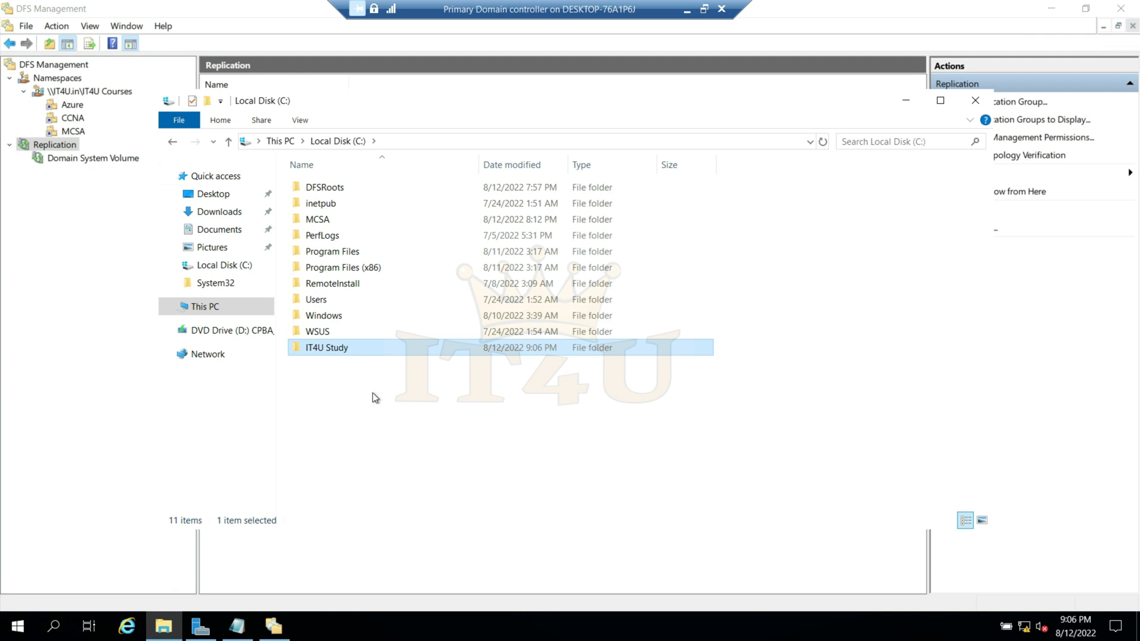
- Switch to the Additional Domain Controller VM and create a folder named IT4U Study on its C: drive
left_click(327, 348)
left_click(687, 10)
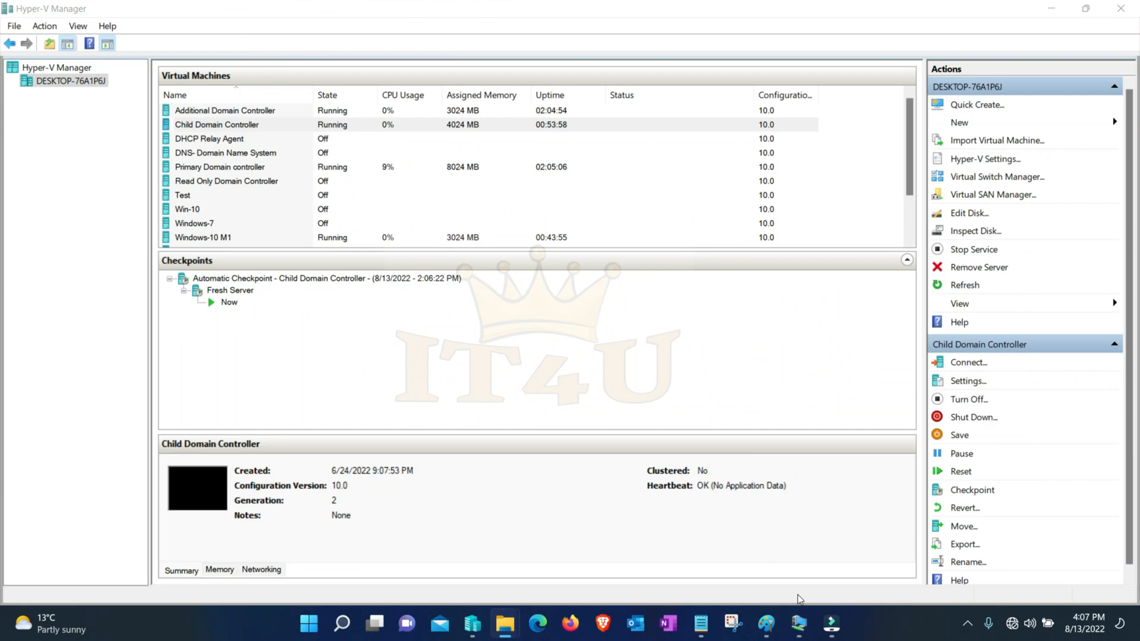
mouse_move(799, 621)
left_click(745, 547)
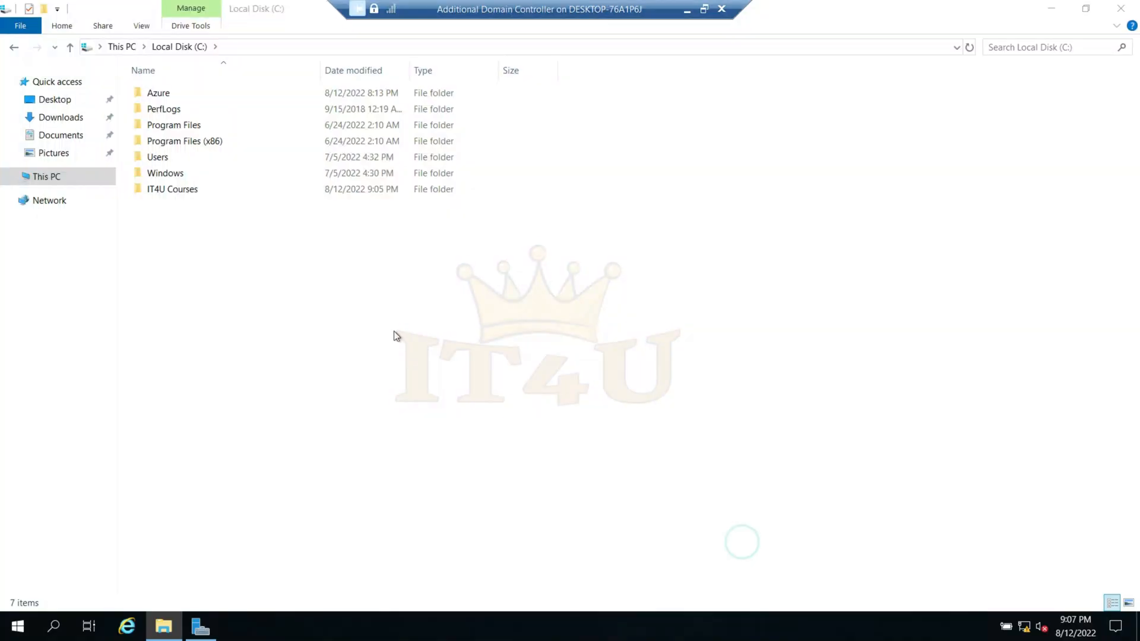
right_click(303, 258)
mouse_move(433, 418)
left_click(505, 421)
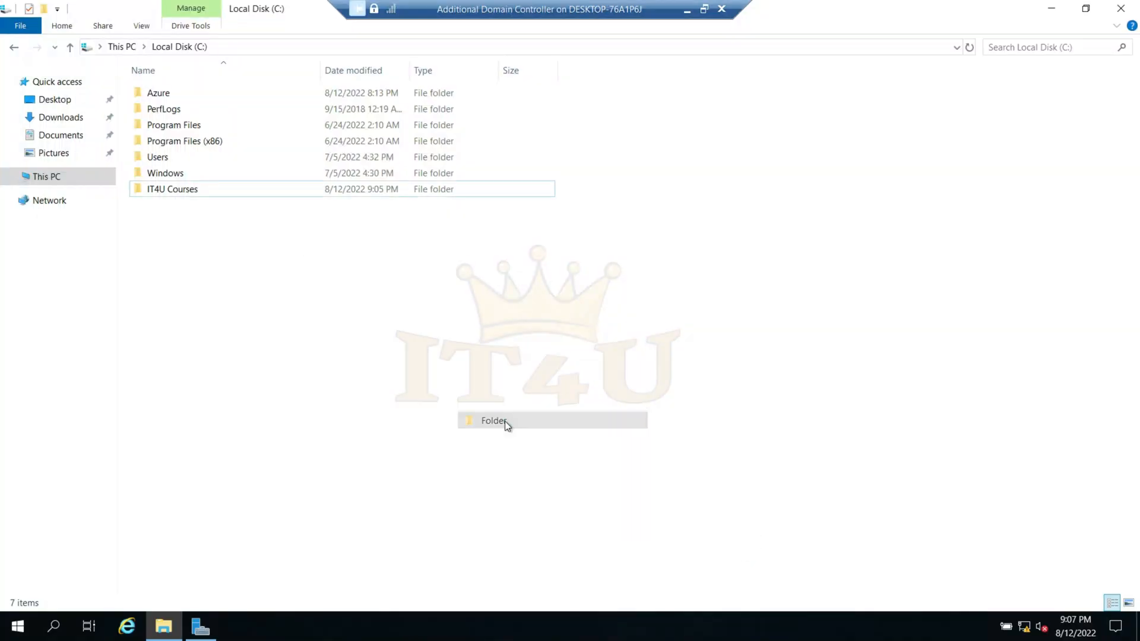
type("IT4U Study")
key("Return")
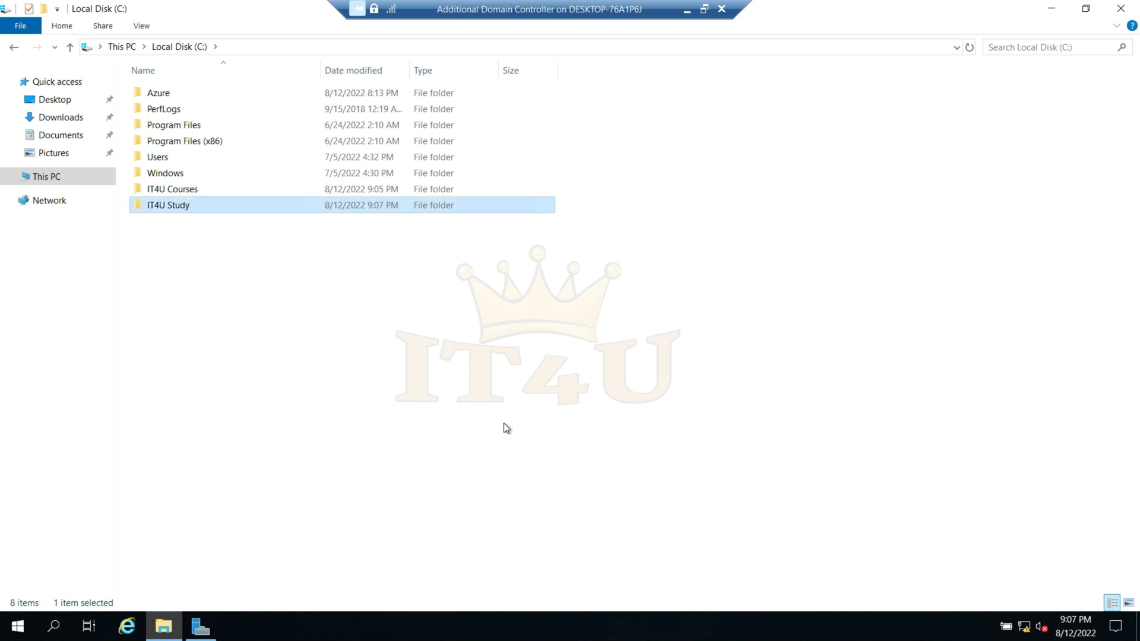
- Switch to the Child Domain Controller VM and create a folder named IT4U Study on its C: drive
left_click(686, 9)
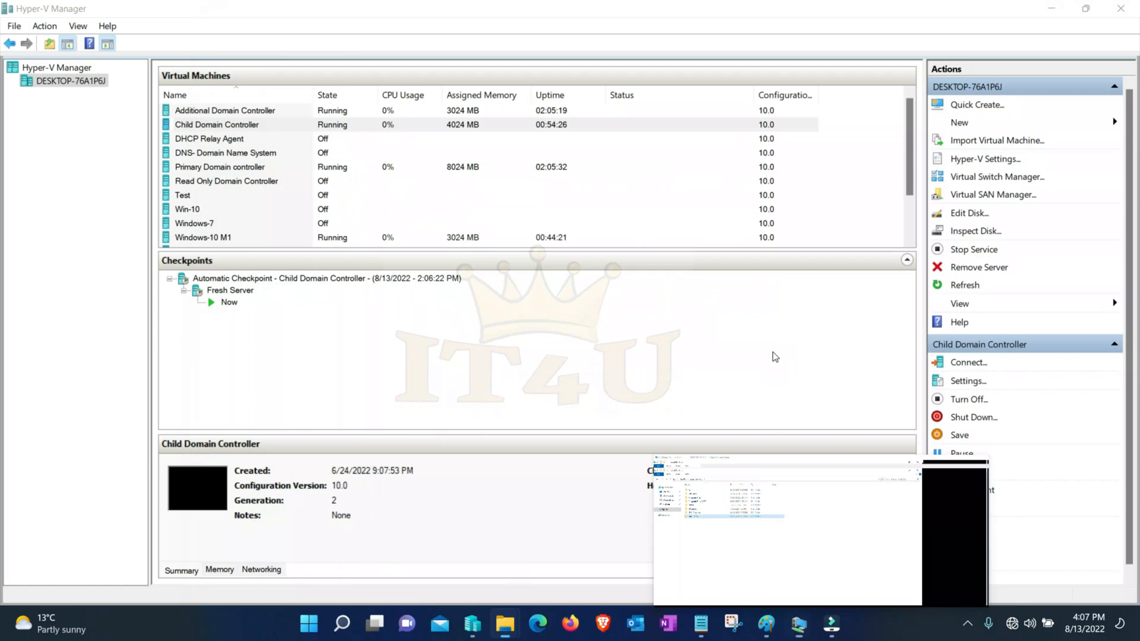
mouse_move(808, 617)
left_click(895, 542)
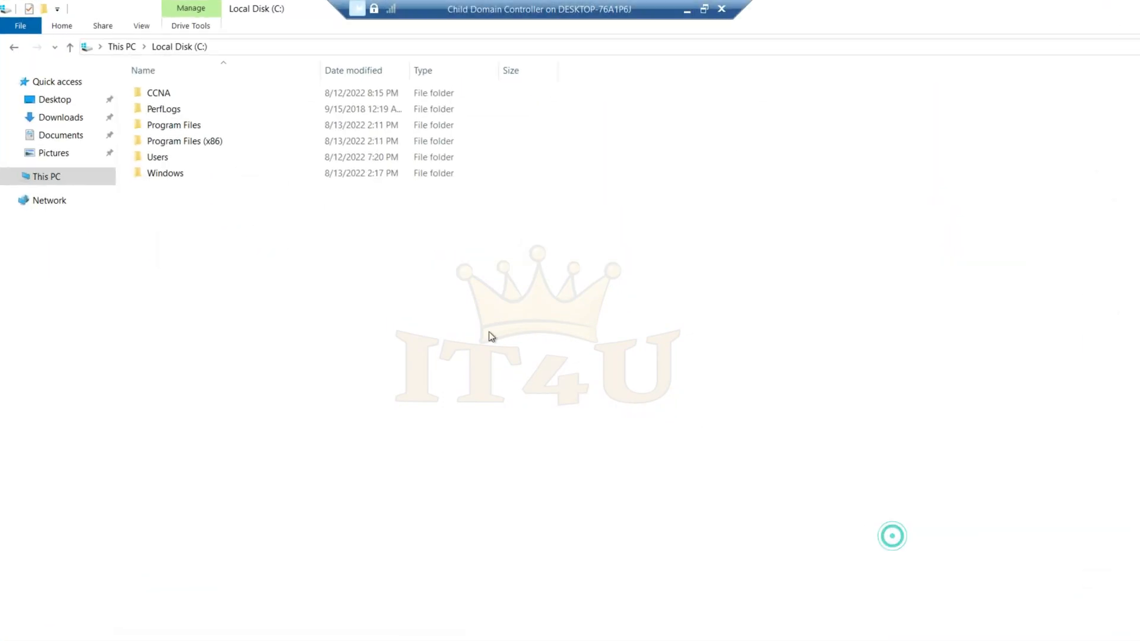
right_click(248, 242)
mouse_move(327, 400)
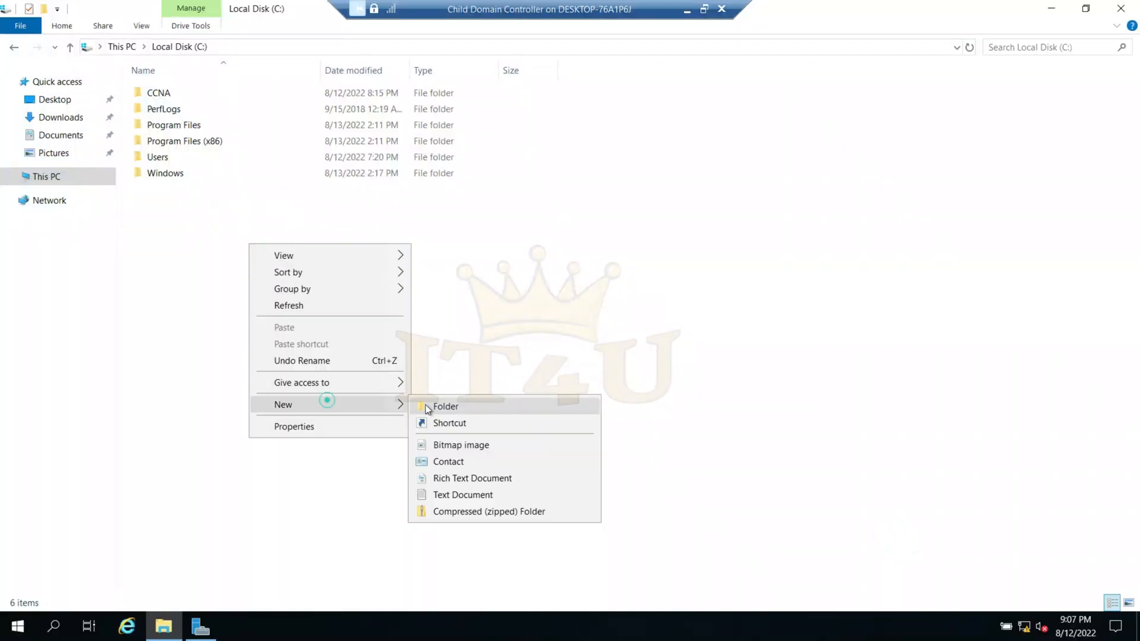
left_click(425, 405)
type("IT4")
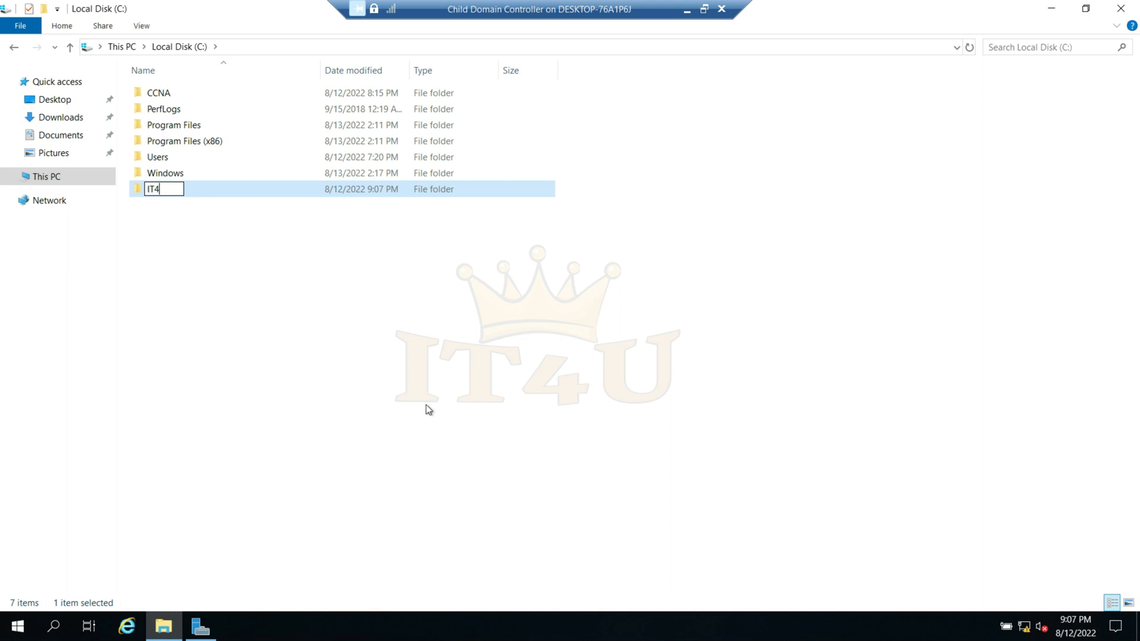
type("U Study")
key("Return")
left_click(426, 408)
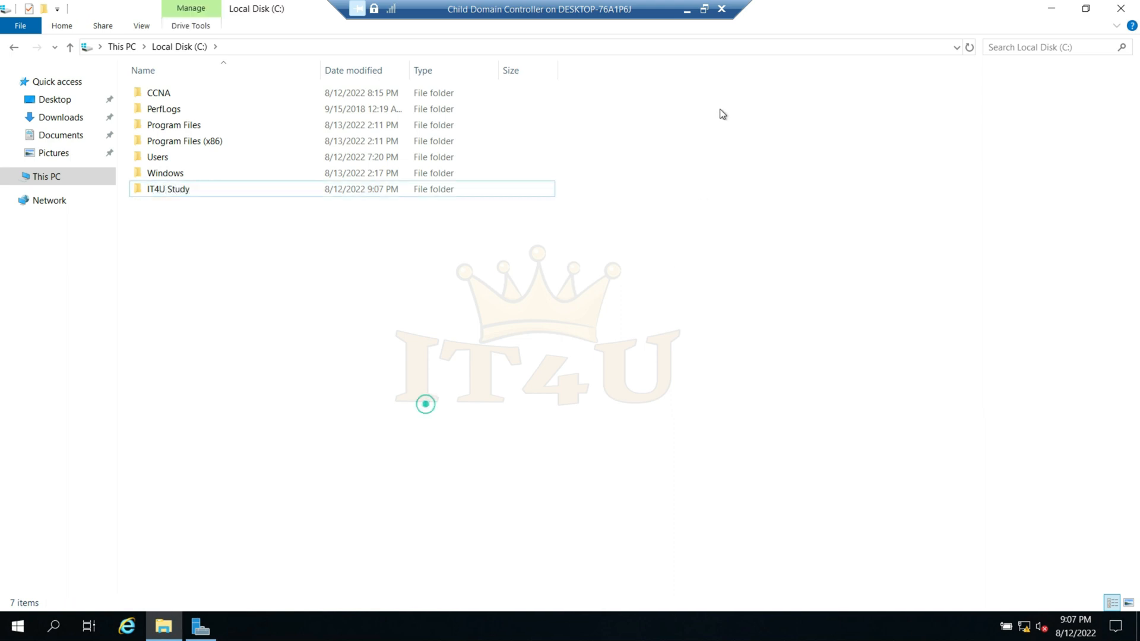
- Return to the Primary Domain controller VM and close the File Explorer window covering DFS Management
left_click(687, 10)
mouse_move(798, 623)
left_click(584, 579)
left_click(384, 430)
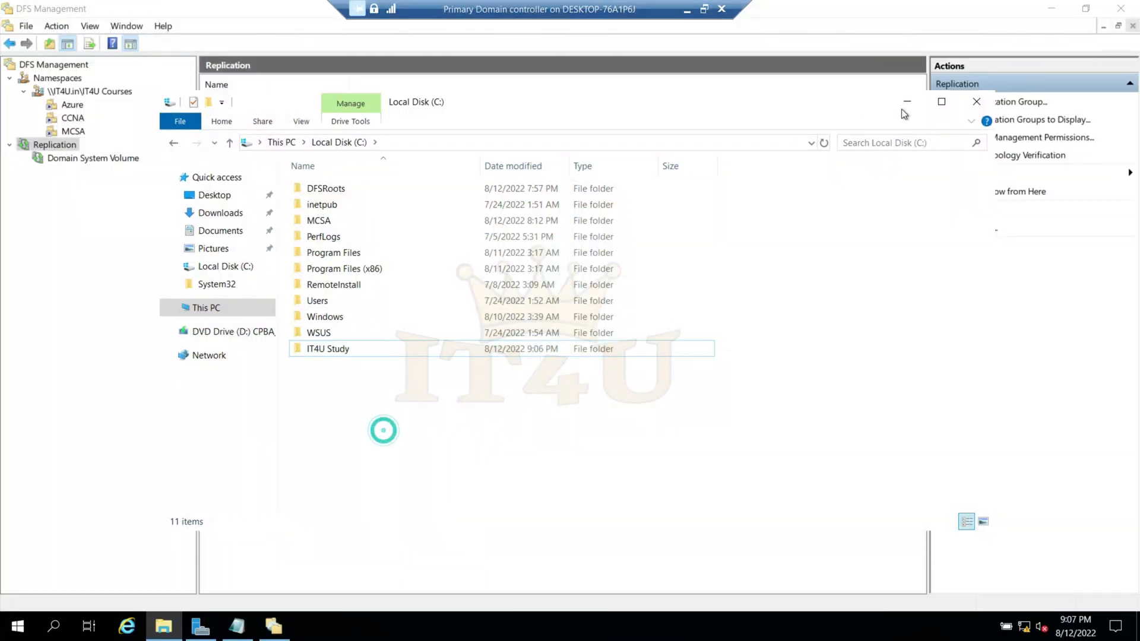
left_click(979, 103)
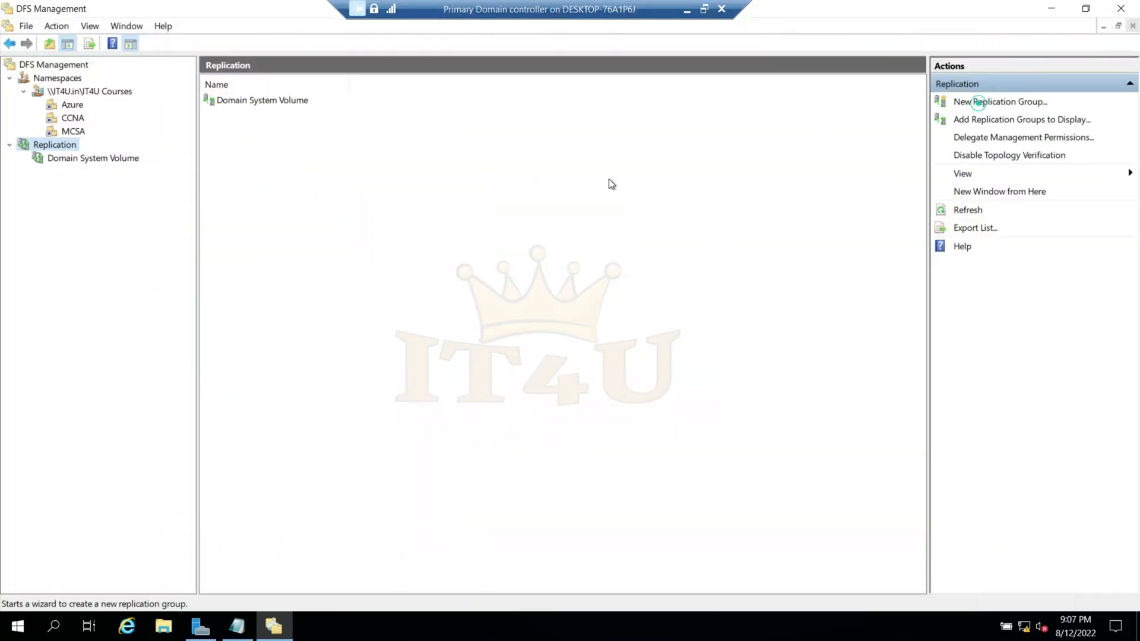
- Start a new replication group under Replication, using the multipurpose replication group type
right_click(62, 145)
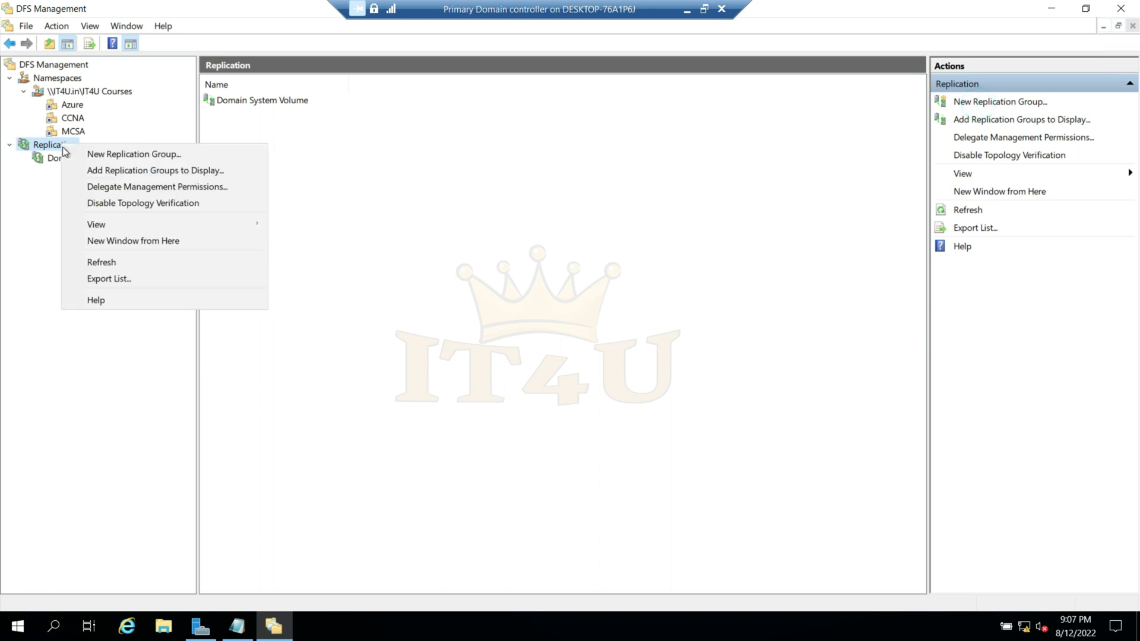
left_click(161, 158)
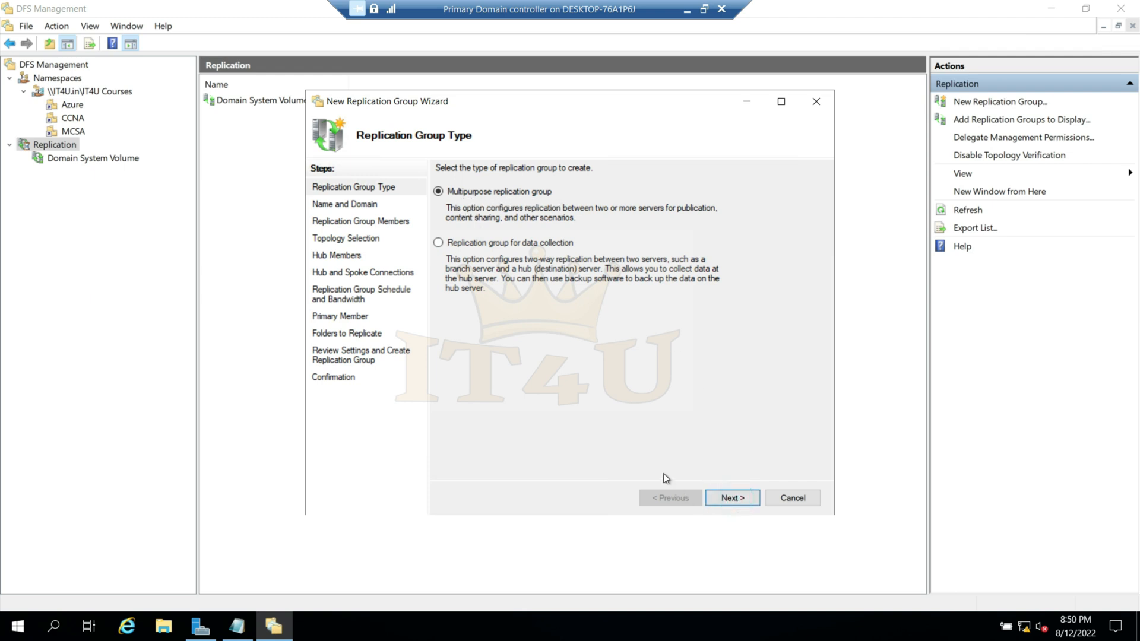
left_click(733, 497)
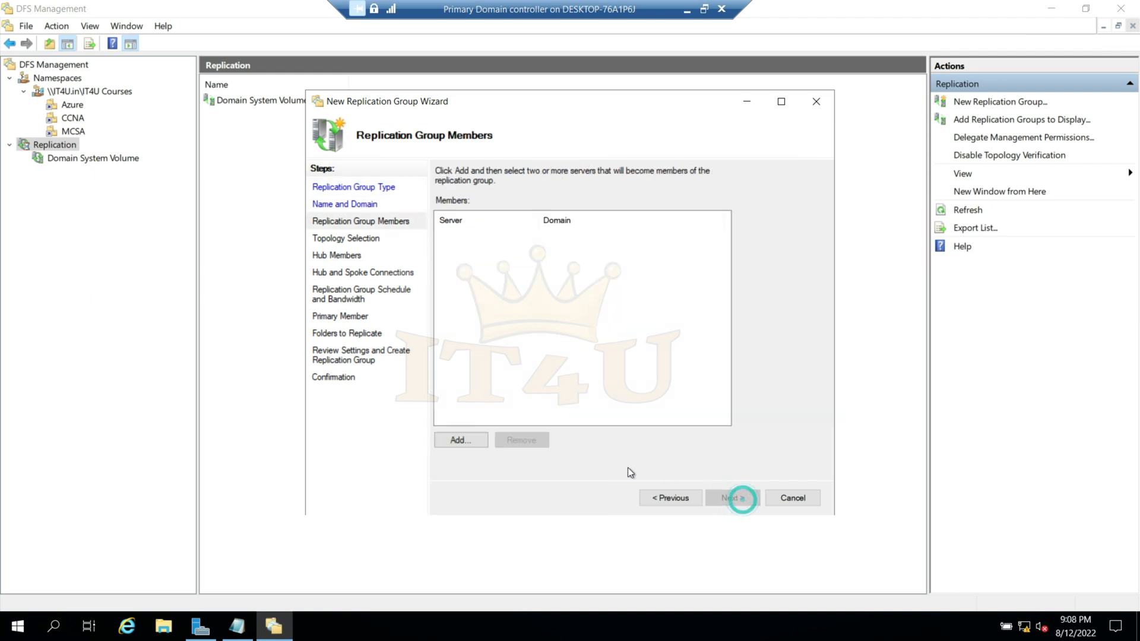
- Add the servers IT4UADC01, IT4UCDC and IT4UDC01 as replication group members and proceed to the topology selection
left_click(459, 441)
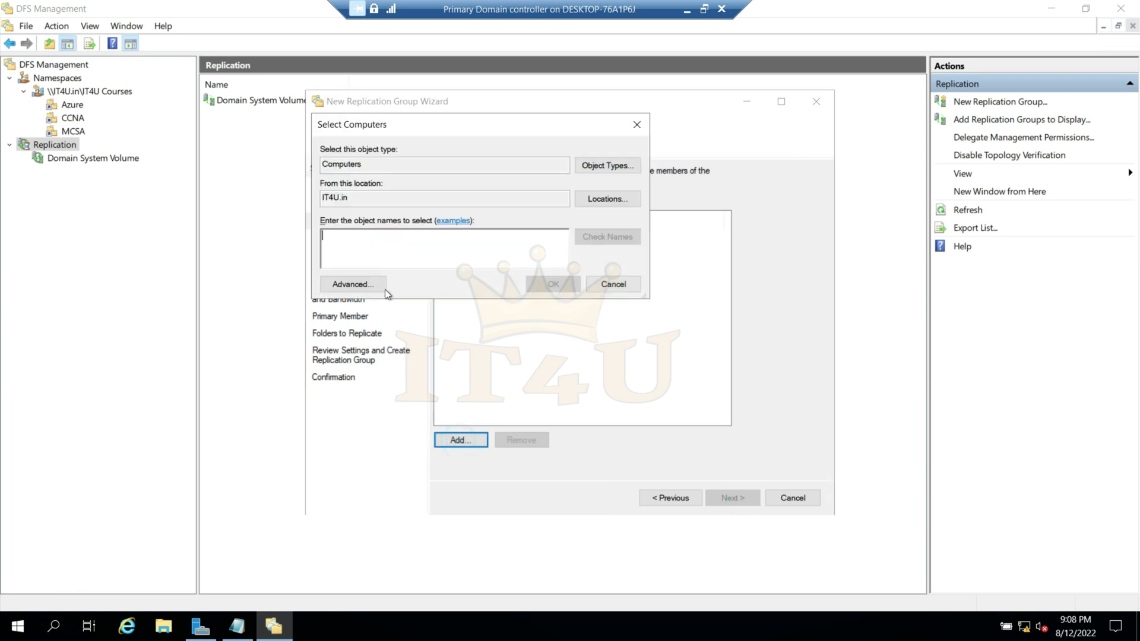
left_click(355, 290)
left_click(658, 288)
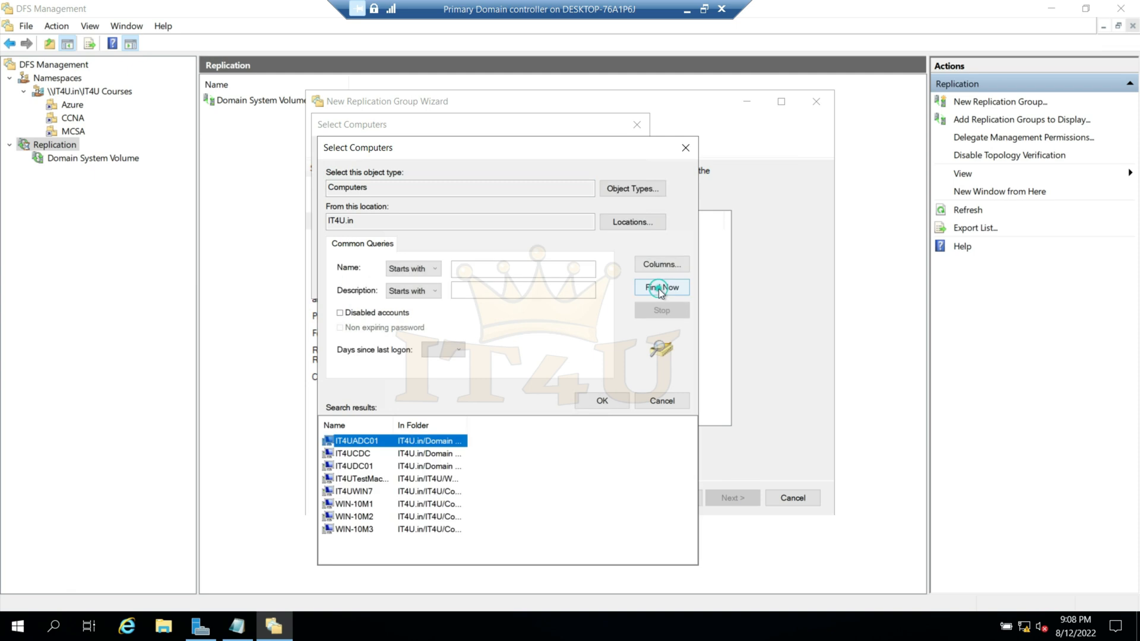
left_click(361, 455, "ctrl")
left_click(364, 467, "ctrl")
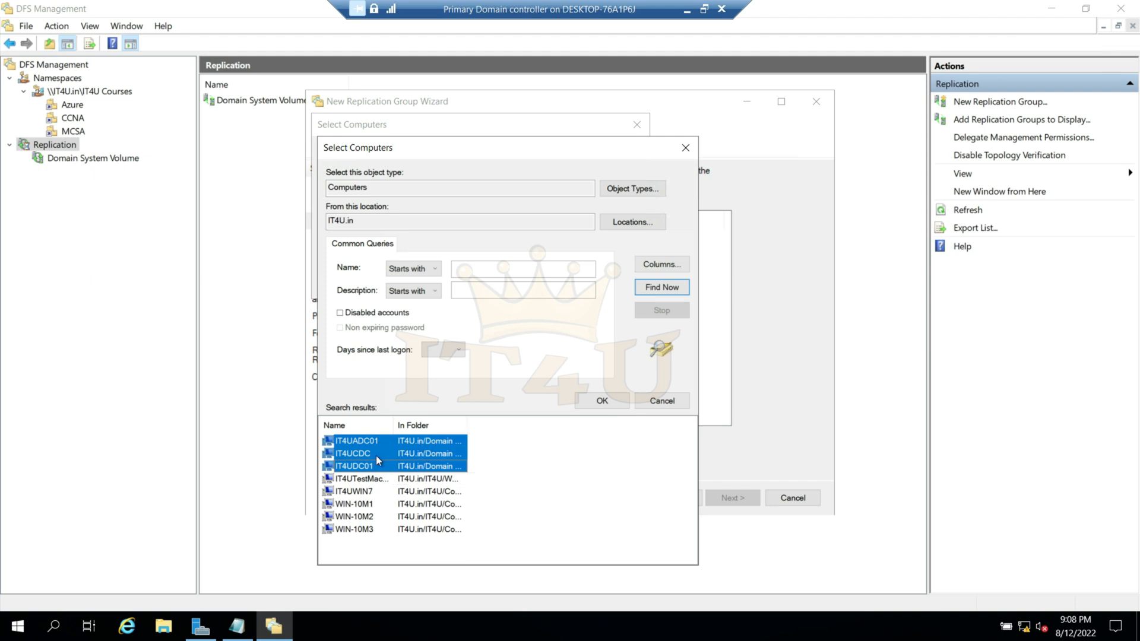
left_click(602, 400)
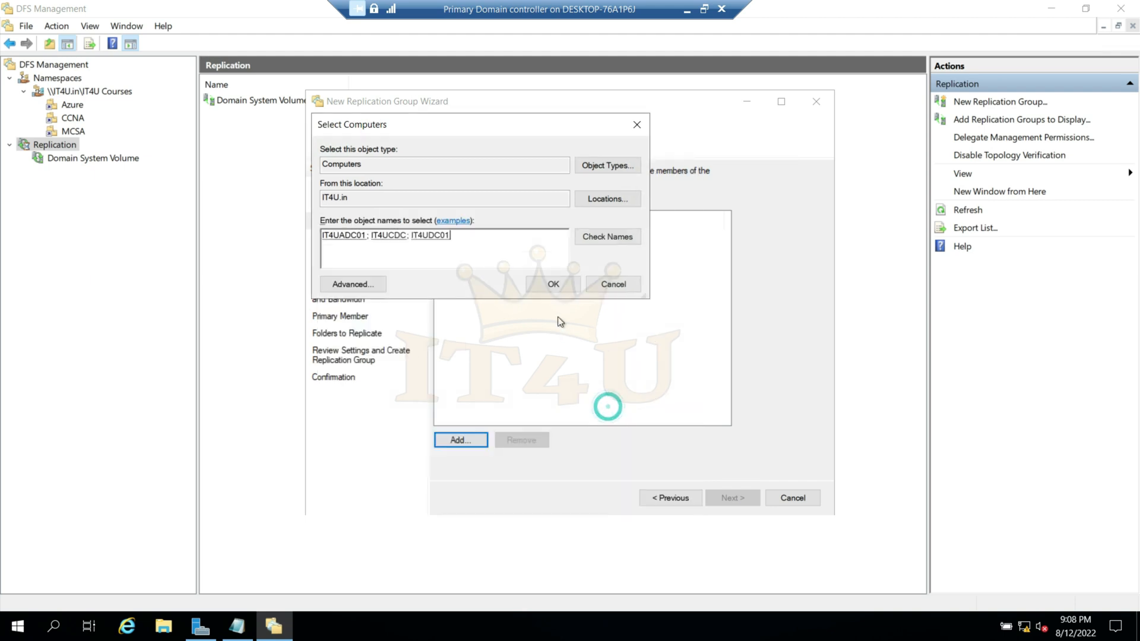
left_click(554, 284)
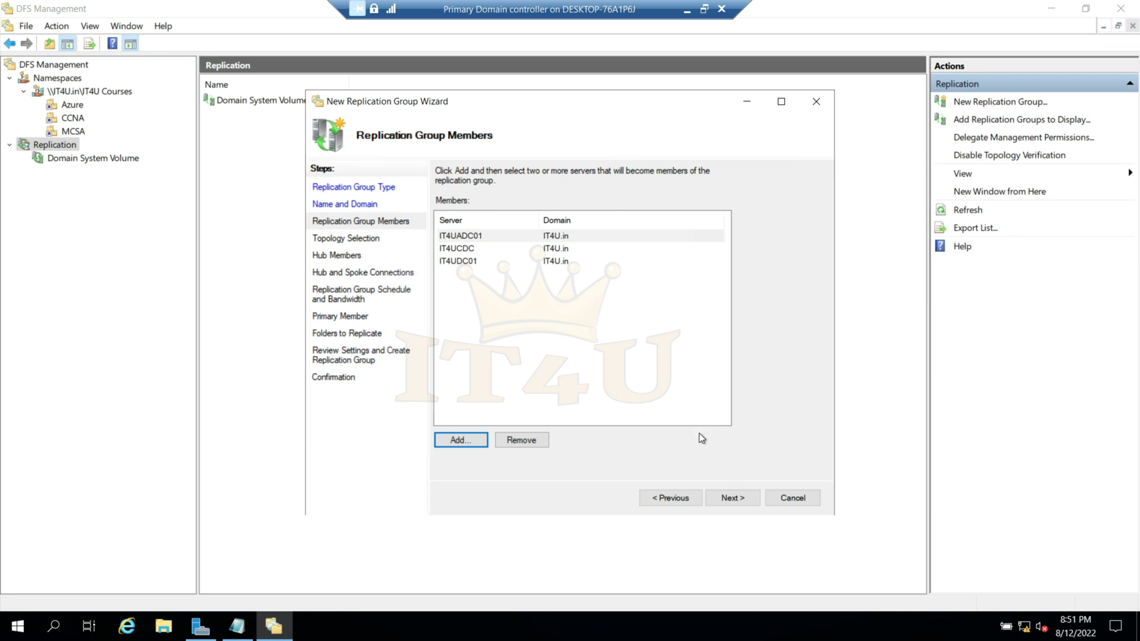
left_click(735, 497)
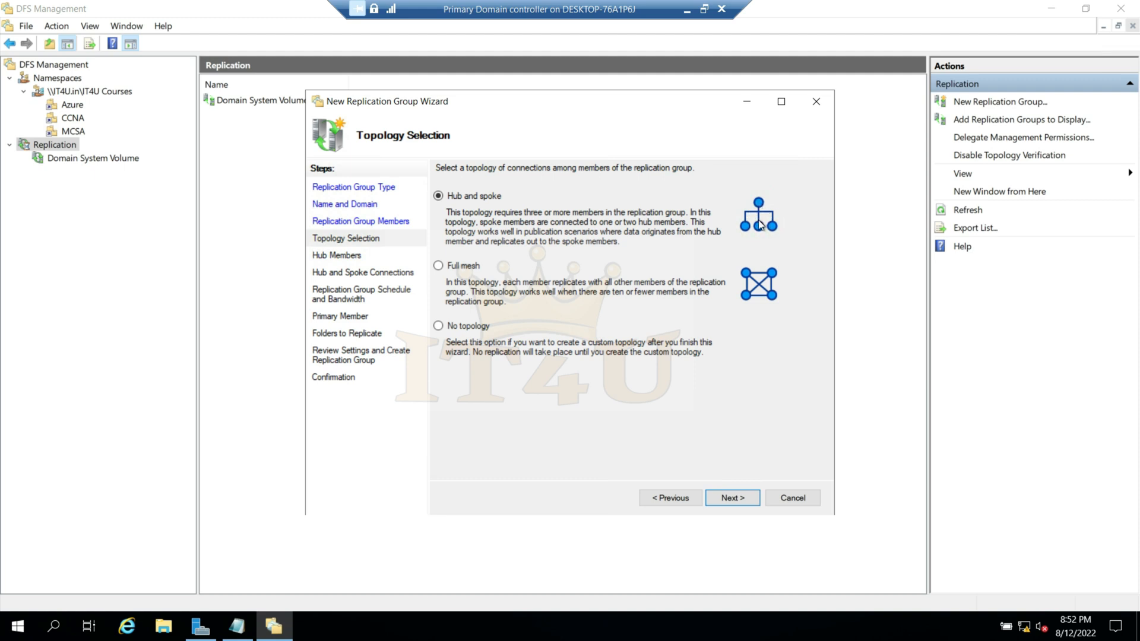
- Choose the full mesh topology and select Full bandwidth for continuous replication
left_click(439, 268)
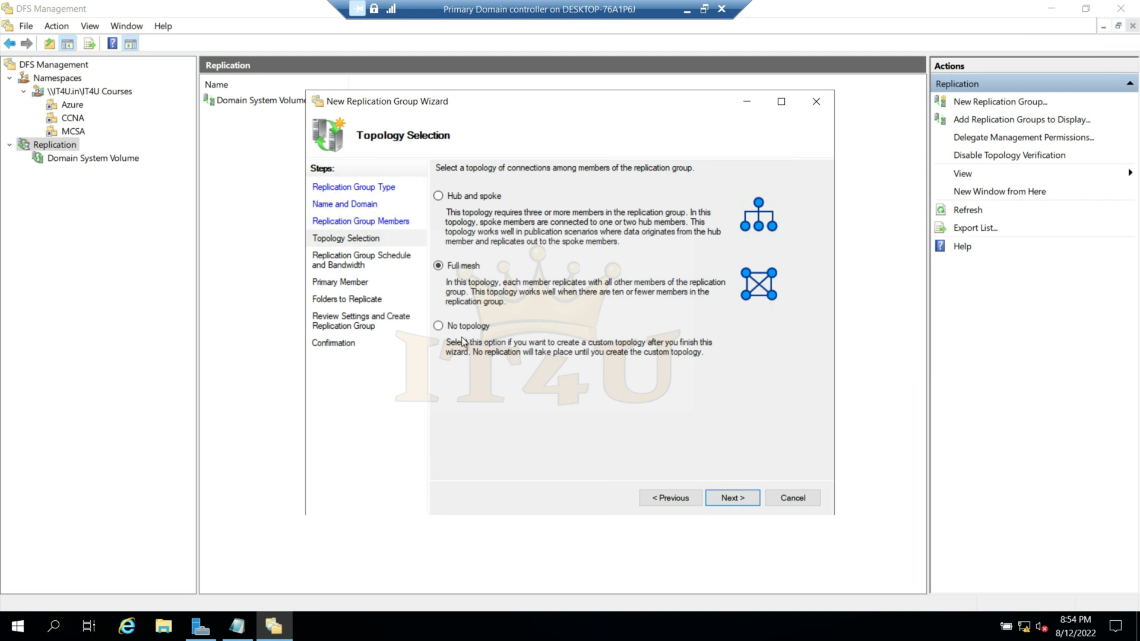
left_click(441, 326)
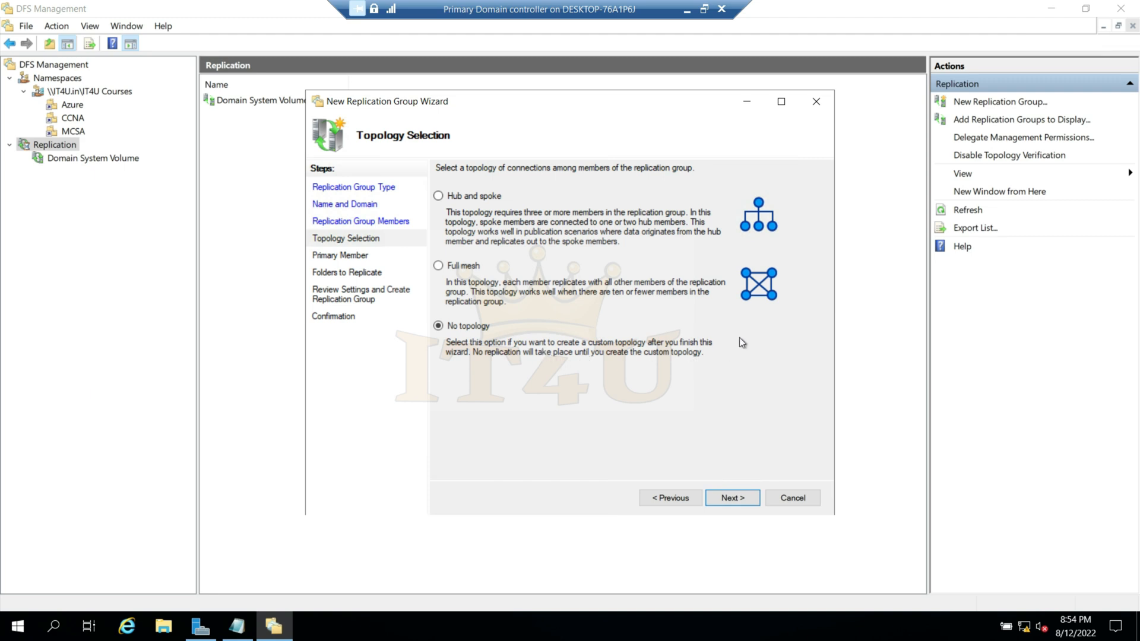
left_click(438, 266)
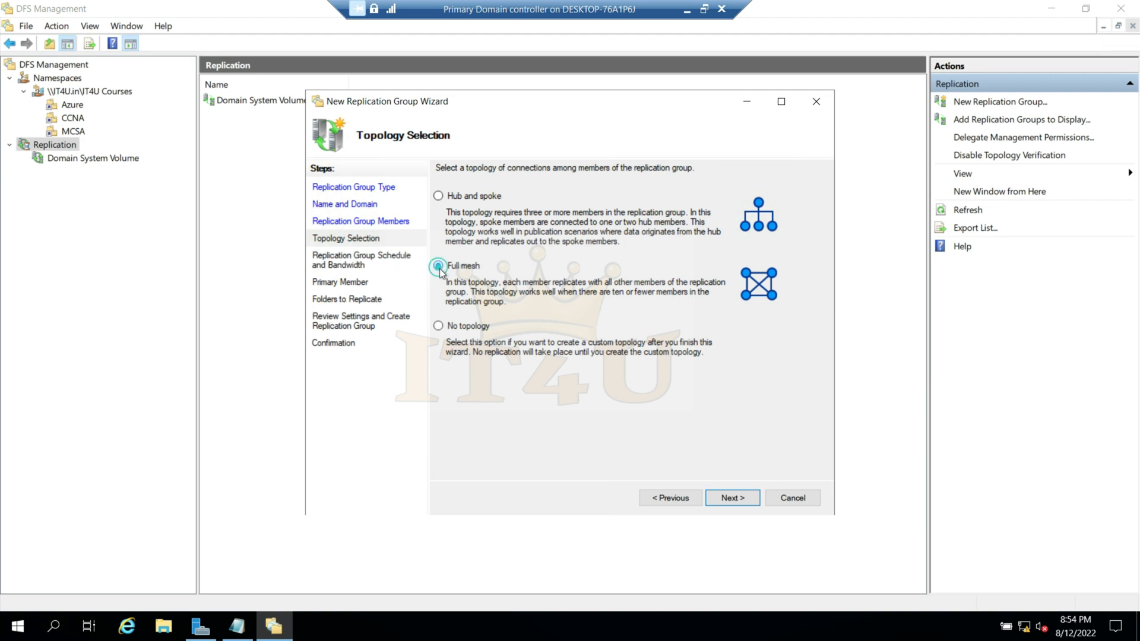
left_click(736, 501)
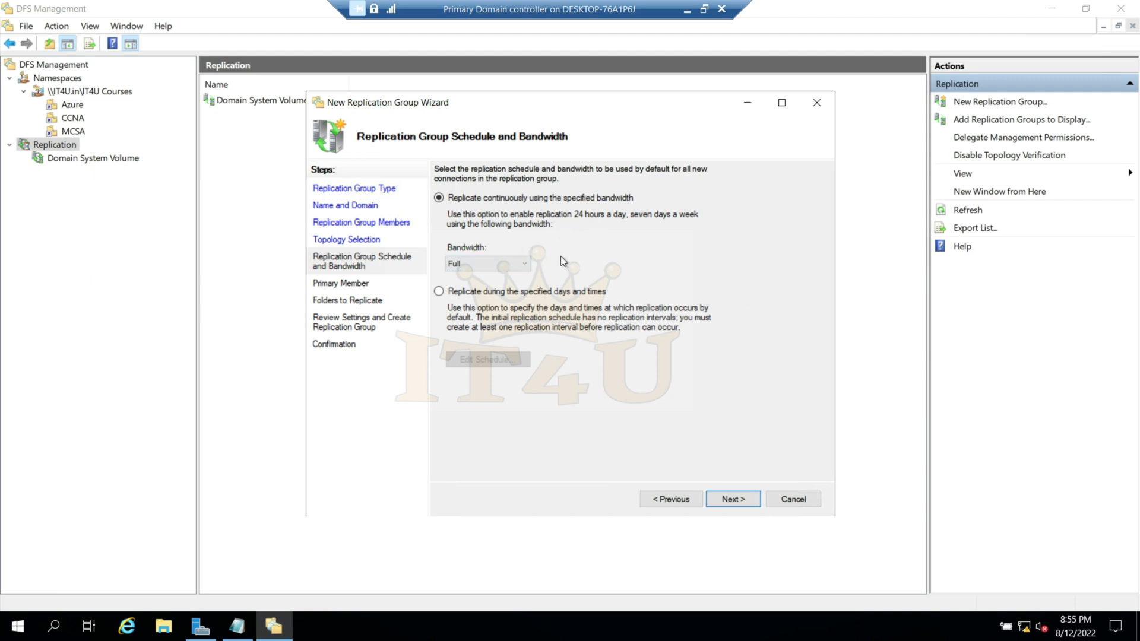
left_click(528, 262)
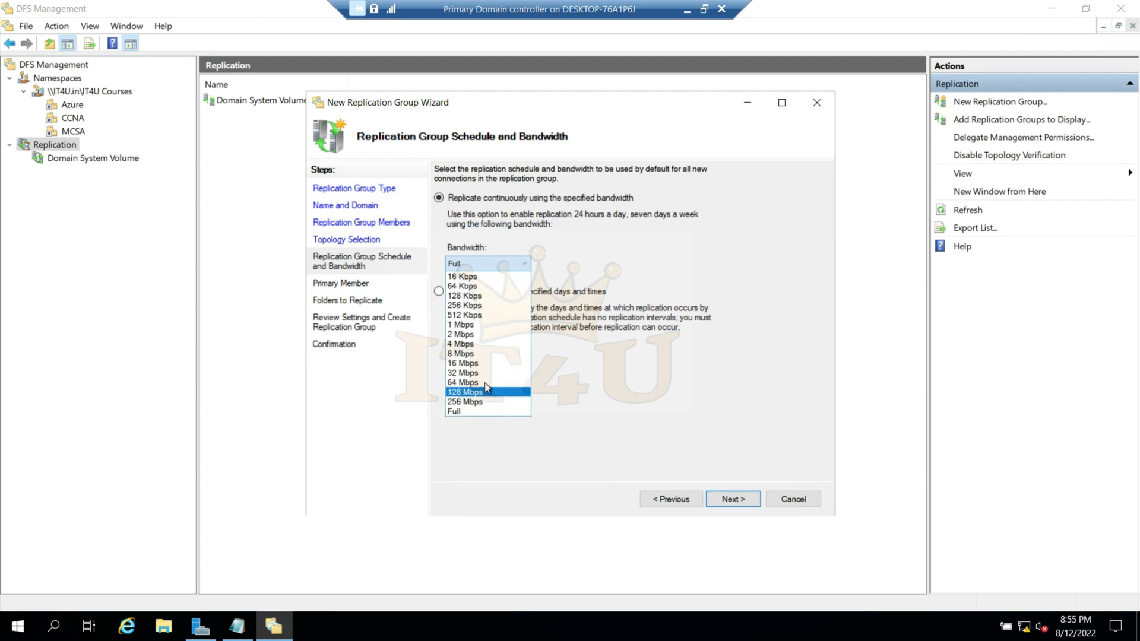
left_click(482, 411)
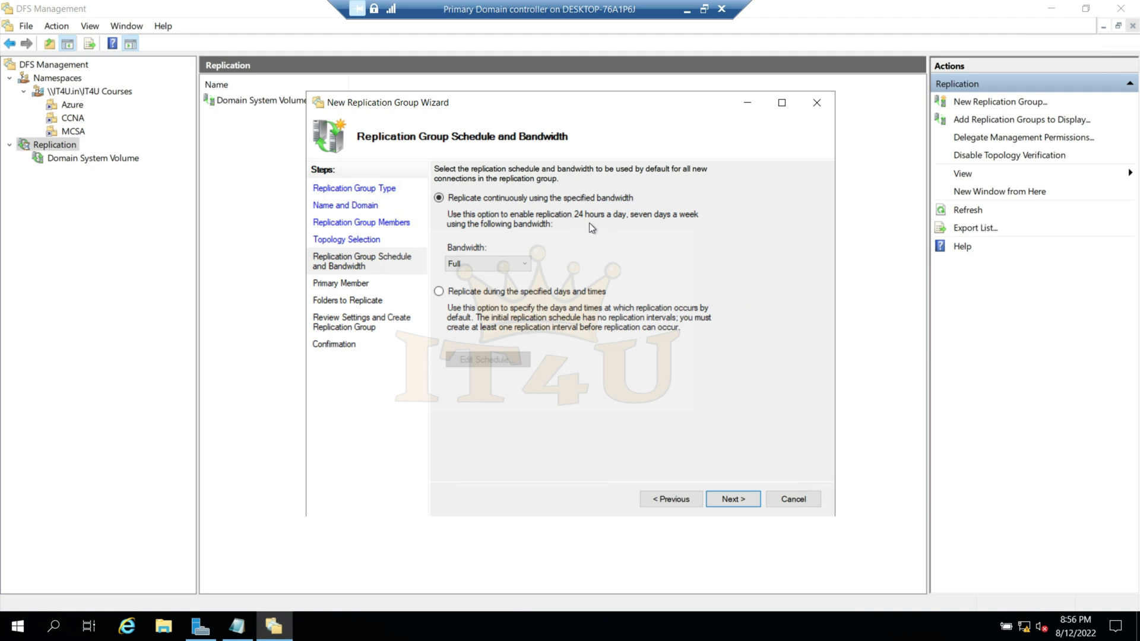
- Switch to replication during specified days and times, and schedule Full bandwidth for Monday to Friday from 6 to 7 AM
left_click(437, 292)
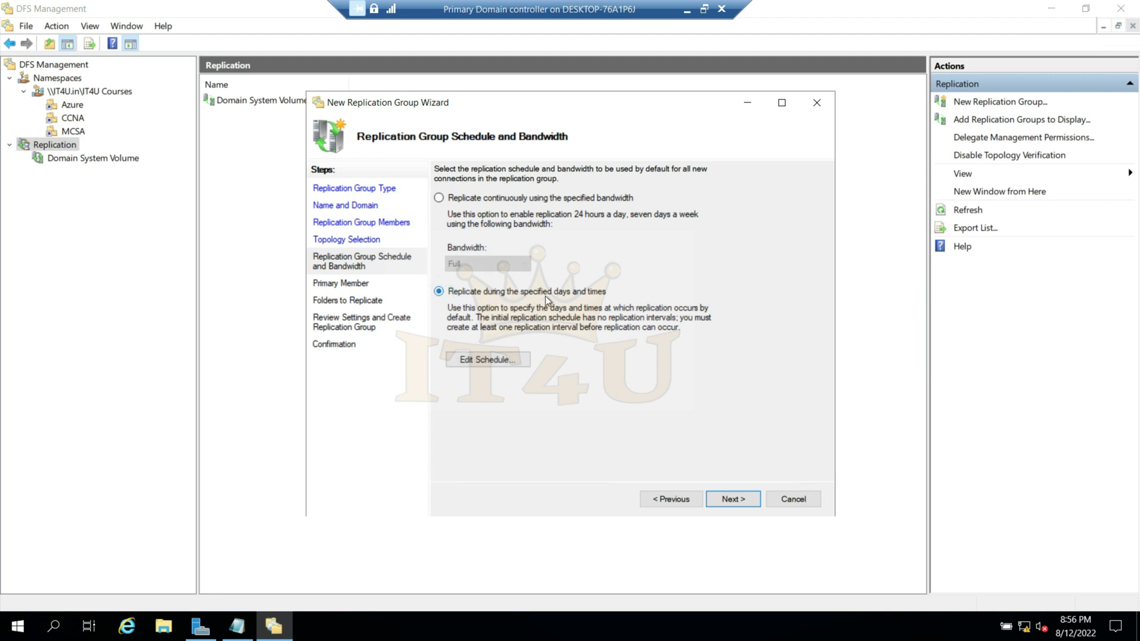
left_click(494, 362)
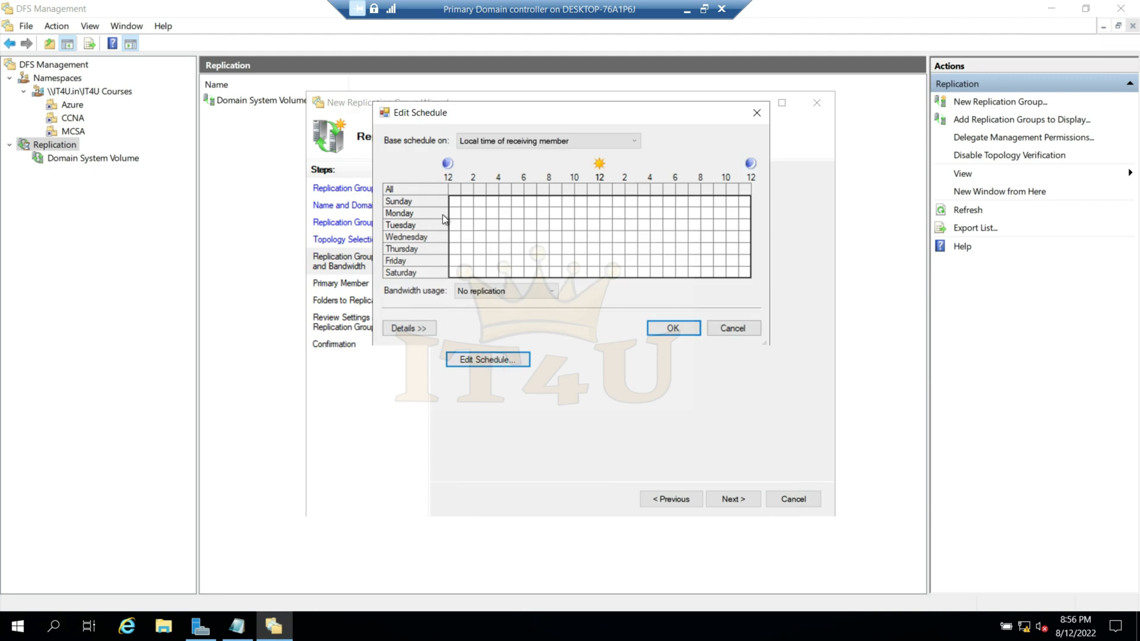
left_click(531, 217)
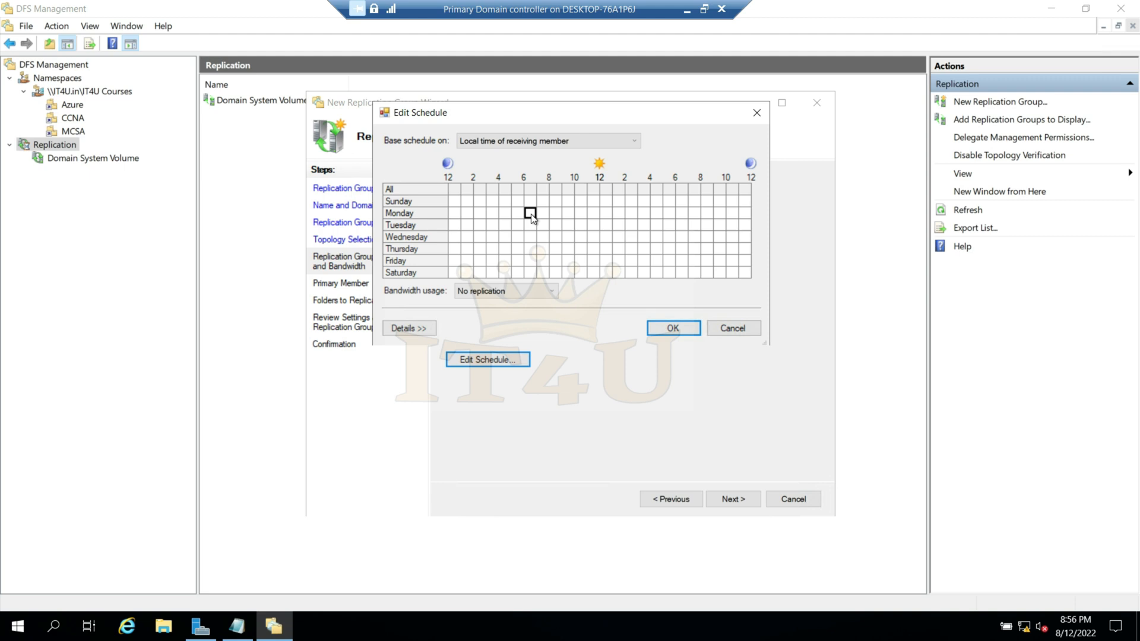
left_click_drag(533, 240, 534, 251)
left_click(531, 215)
left_click_drag(534, 260, 530, 260)
left_click(553, 290)
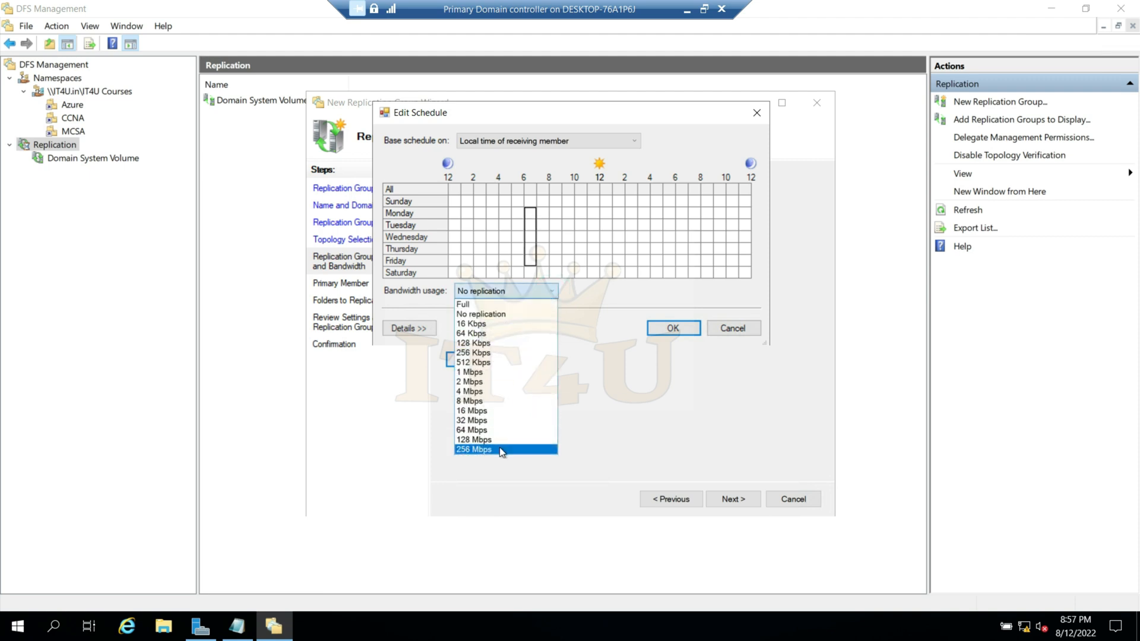
left_click(473, 304)
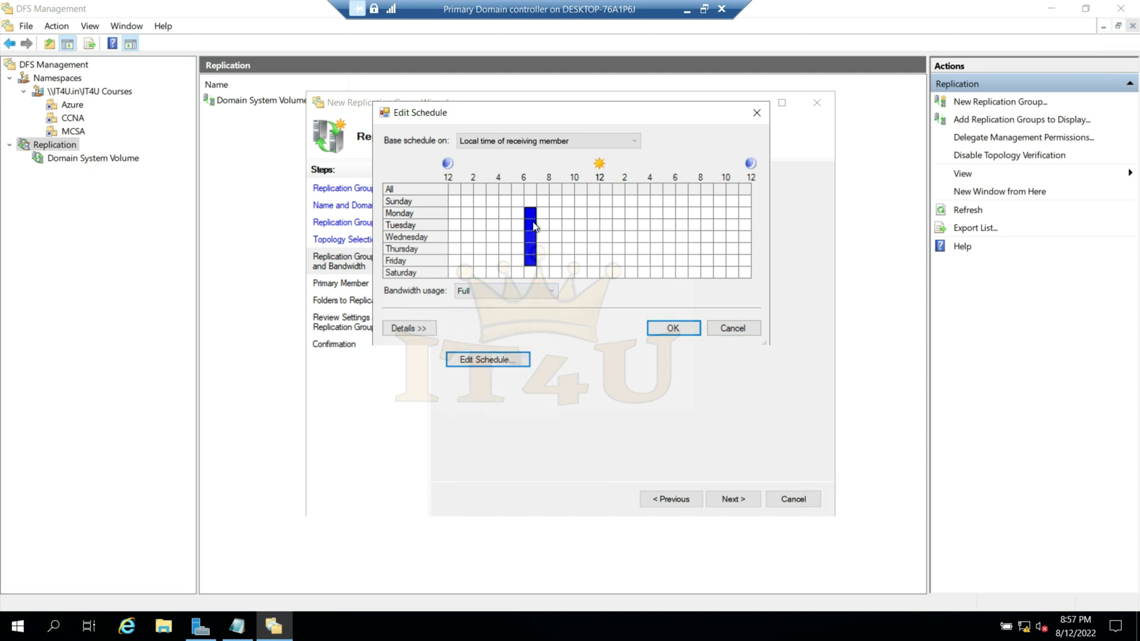
- Set the bandwidth usage to 256 Mbps for Monday to Friday from 7 AM to 11 PM in the replication schedule
left_click_drag(544, 212, 733, 263)
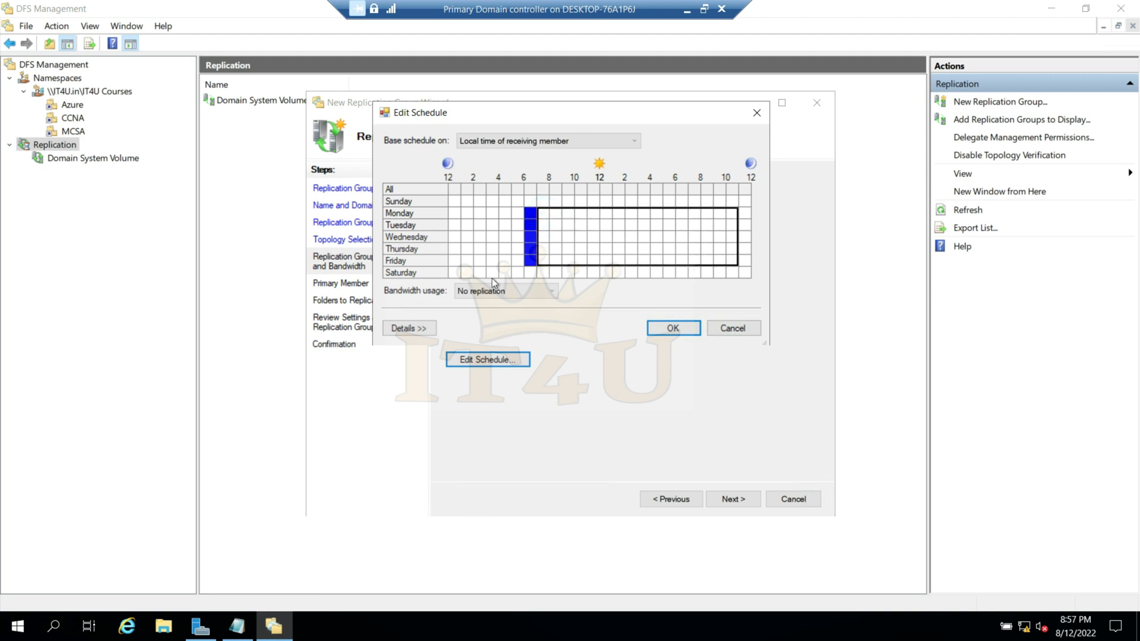
left_click(528, 291)
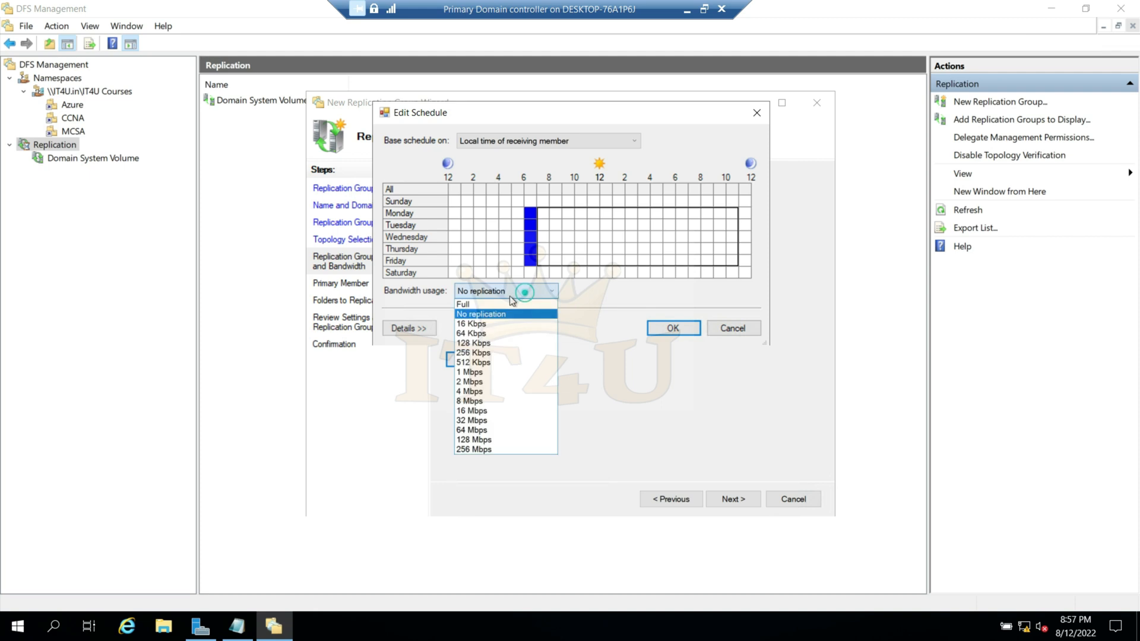
left_click(490, 451)
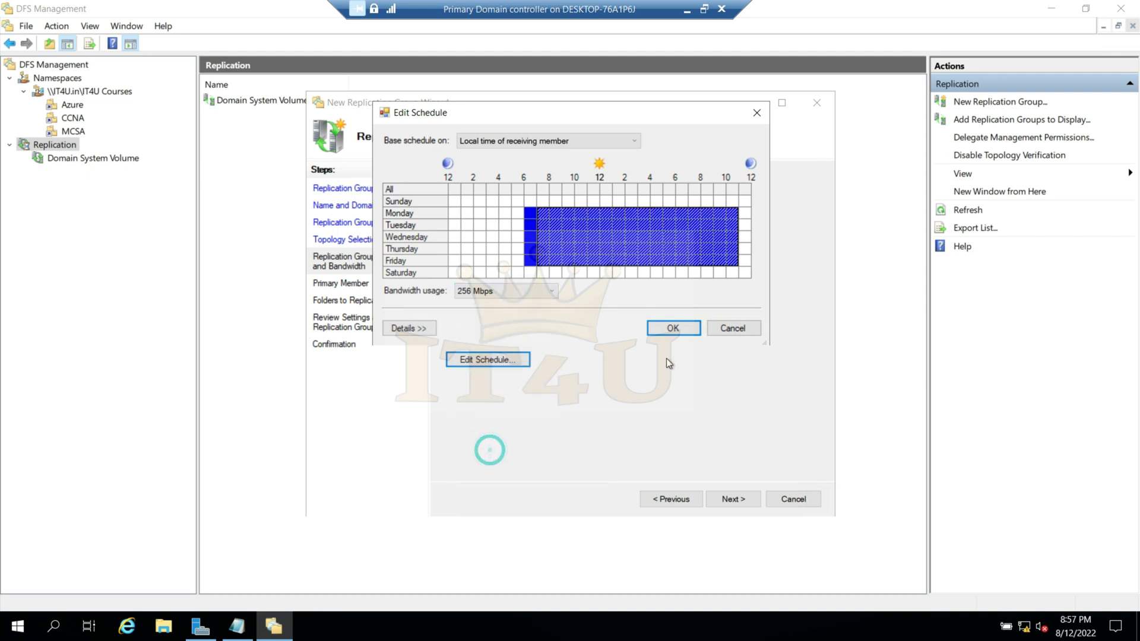
left_click(503, 225)
left_click(618, 225)
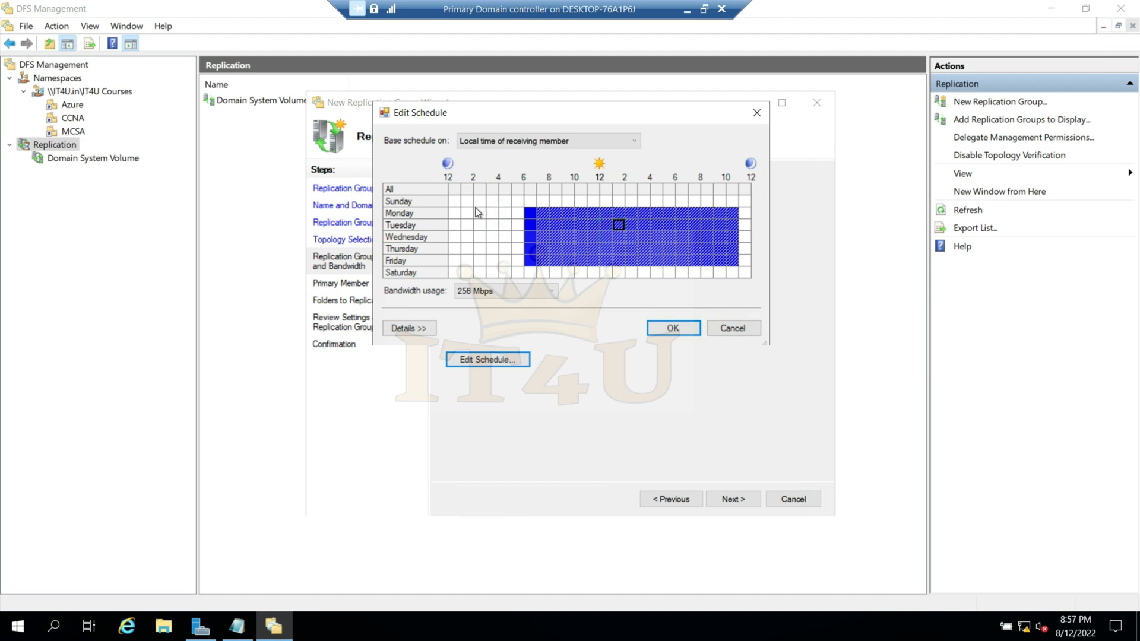
- Discard the edited schedule, choose continuous replication with Full bandwidth, and proceed to the primary member selection
left_click(736, 331)
left_click(443, 199)
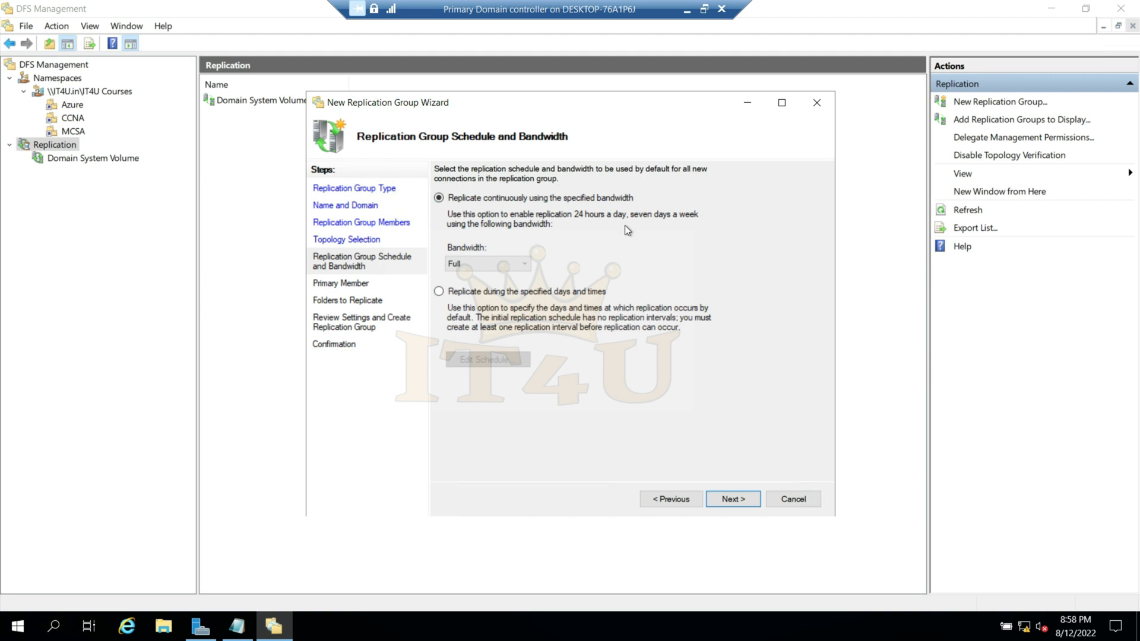
left_click(733, 500)
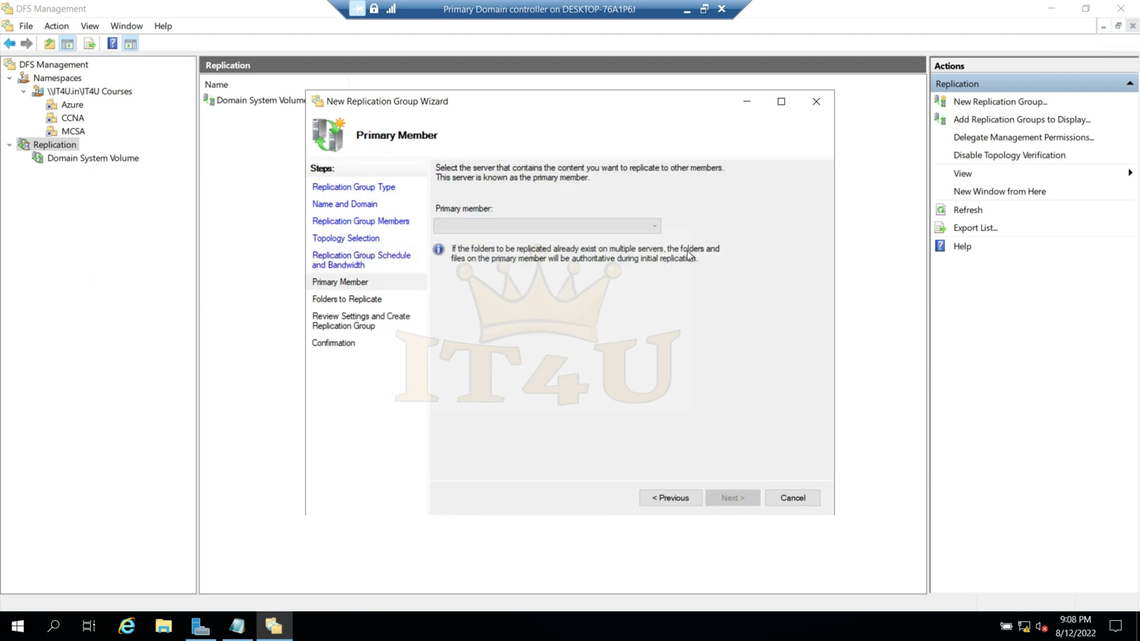
- Select IT4UDC01 as the primary member of the replication group
left_click(657, 229)
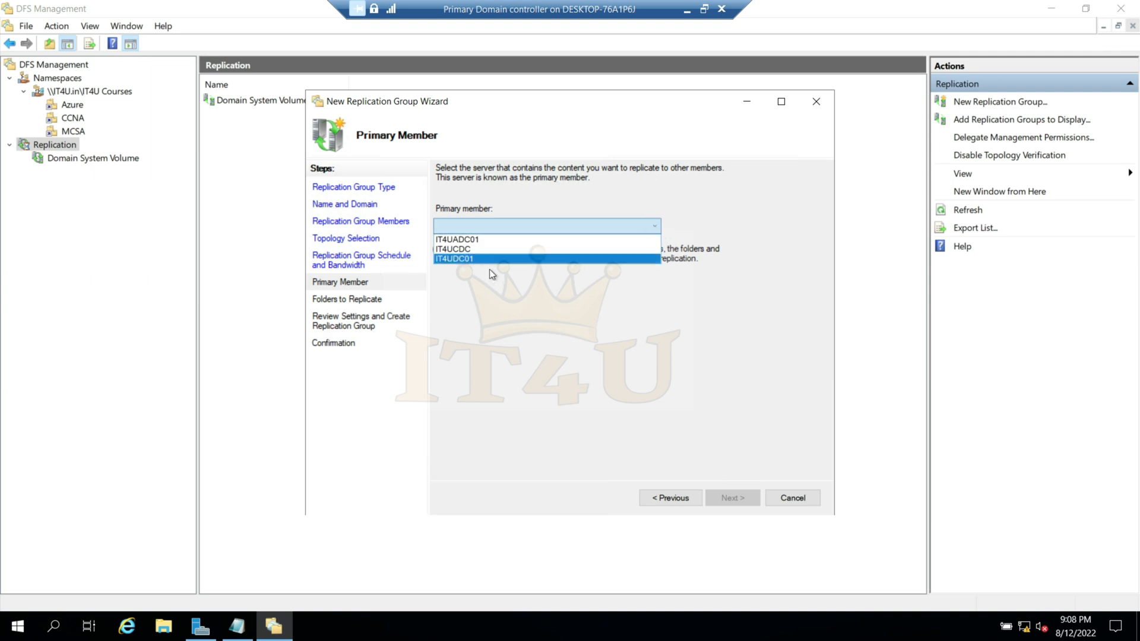
left_click(520, 313)
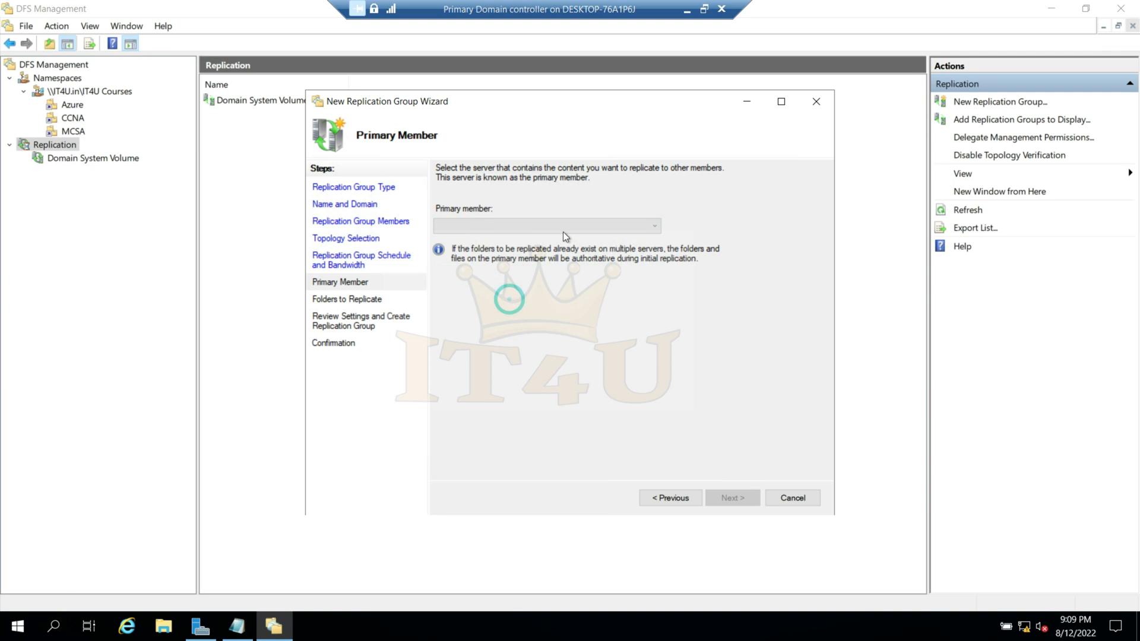
left_click(588, 226)
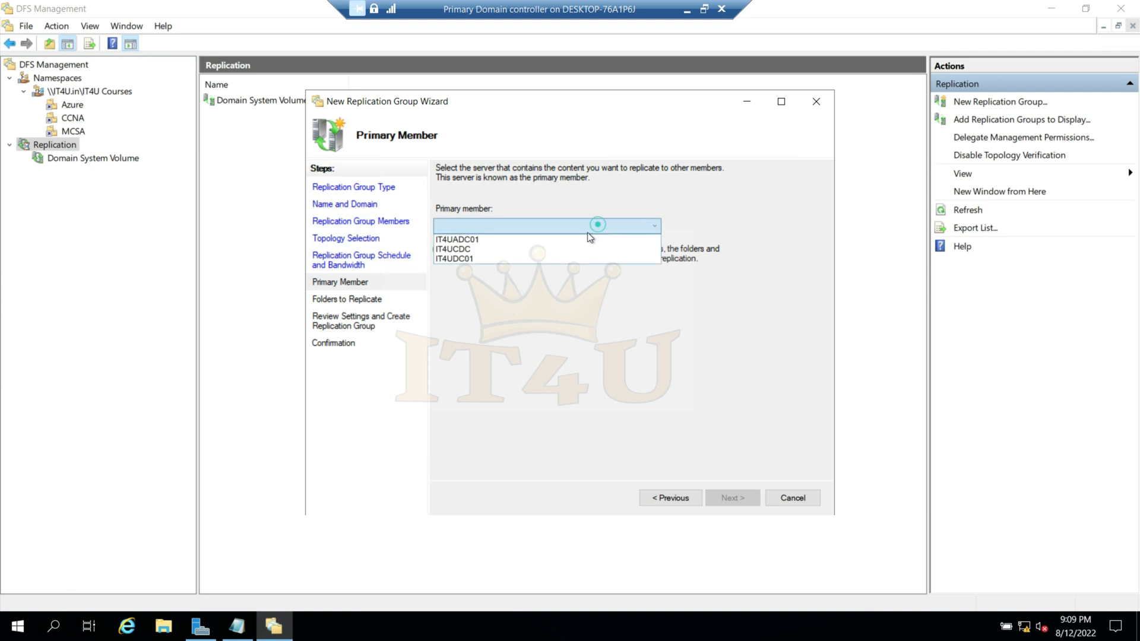
left_click(522, 261)
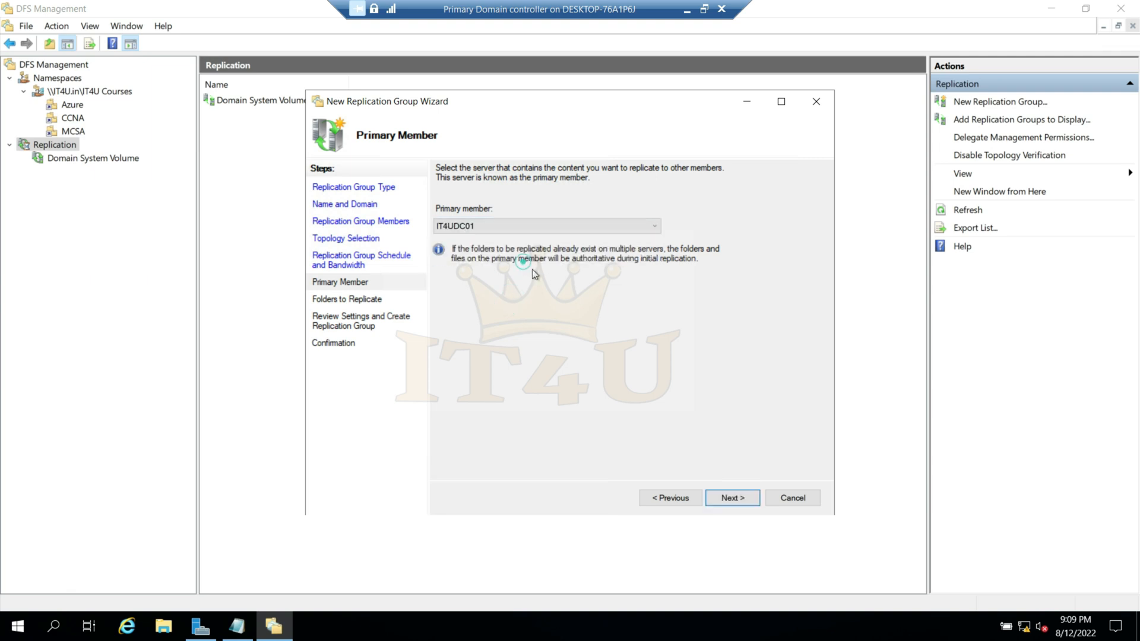
- In File Explorer, create a text document with the default name in C:\IT4U Study
left_click(164, 627)
left_click(208, 307)
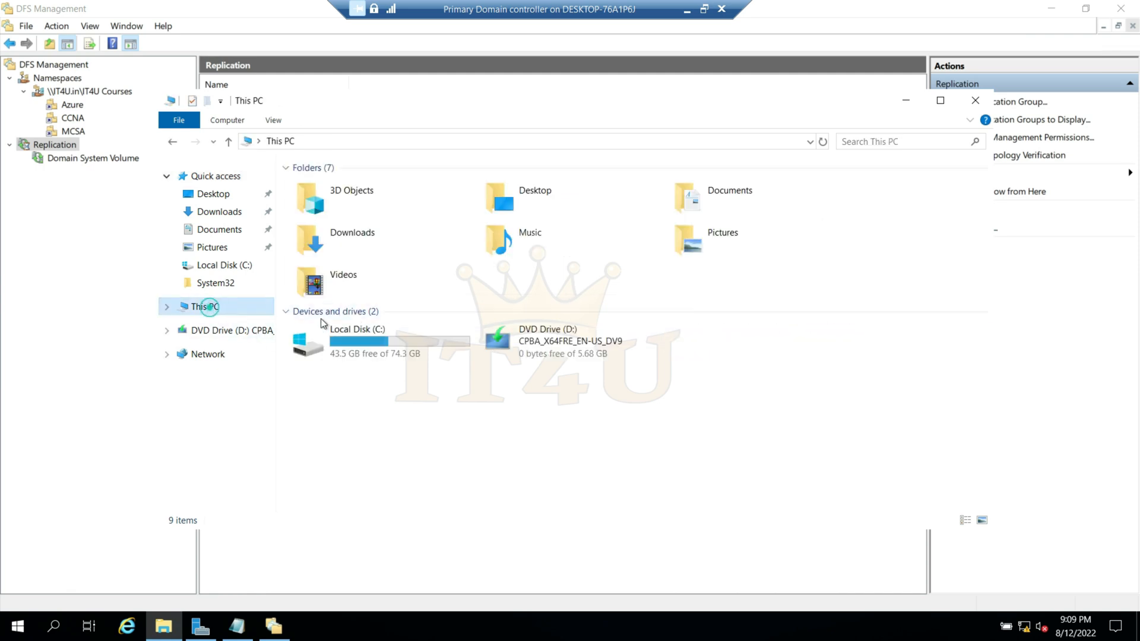
double_click(368, 341)
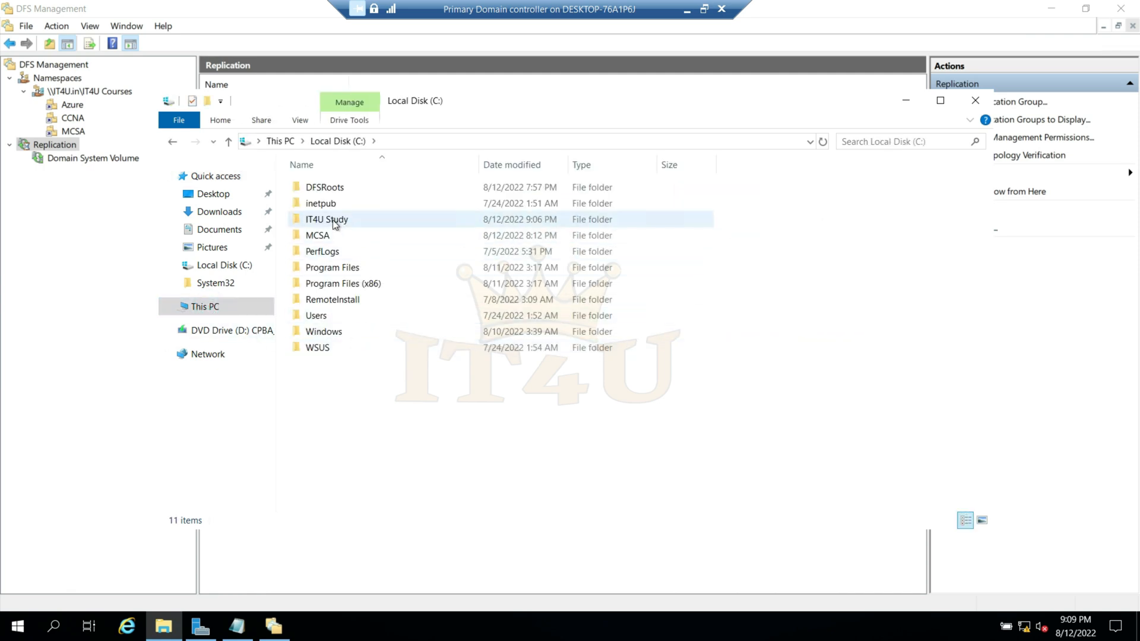
double_click(332, 221)
right_click(366, 266)
mouse_move(515, 447)
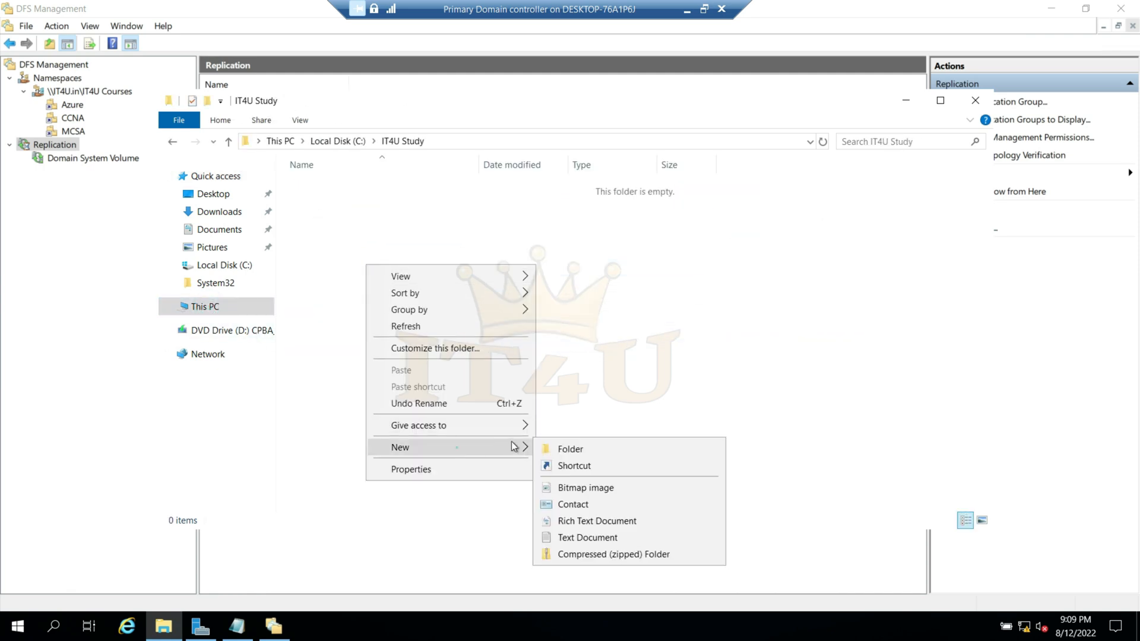
left_click(602, 536)
left_click(357, 240)
- Write "Welcome to IT4U" in the new text document, save it, and close Notepad and the folder window
double_click(346, 190)
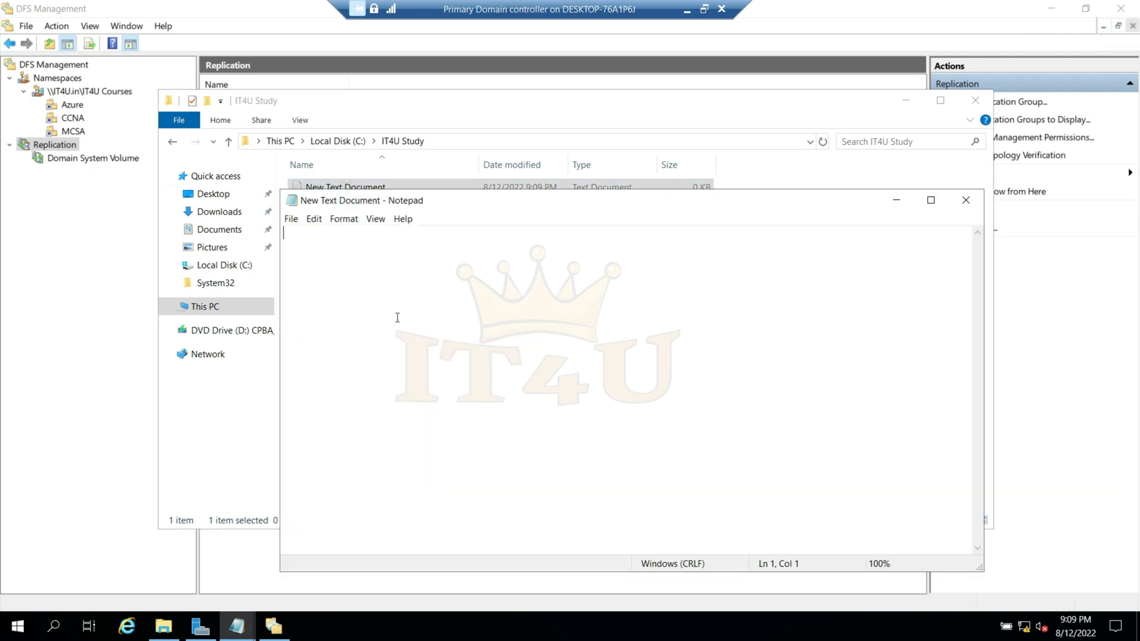
type("Welcome to IT4U")
key("ctrl+s")
left_click(966, 200)
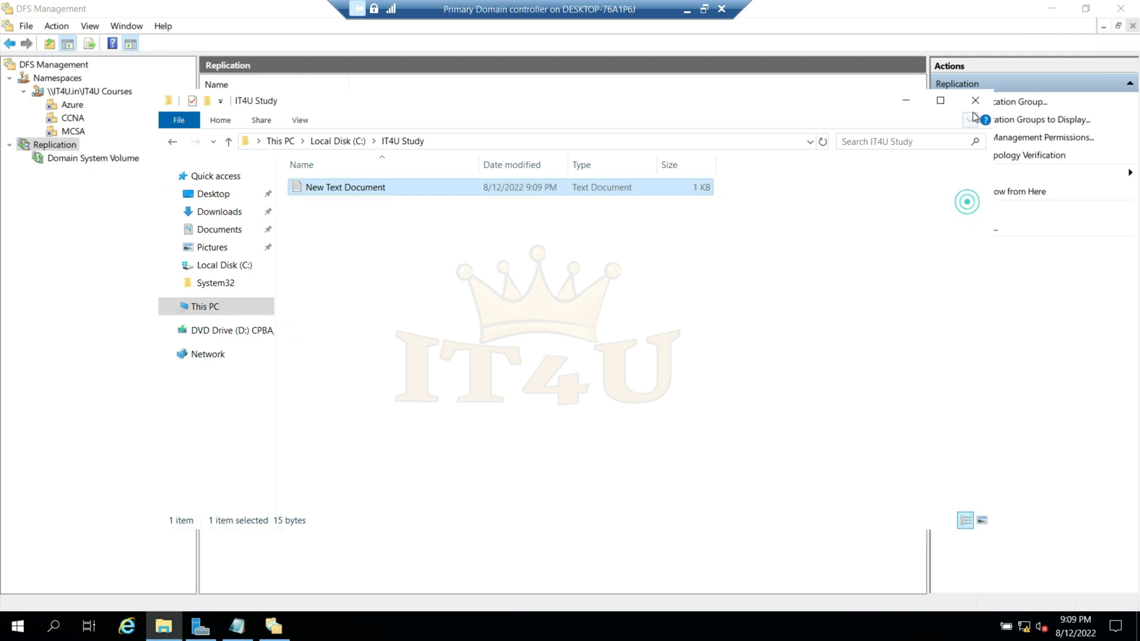
left_click(975, 101)
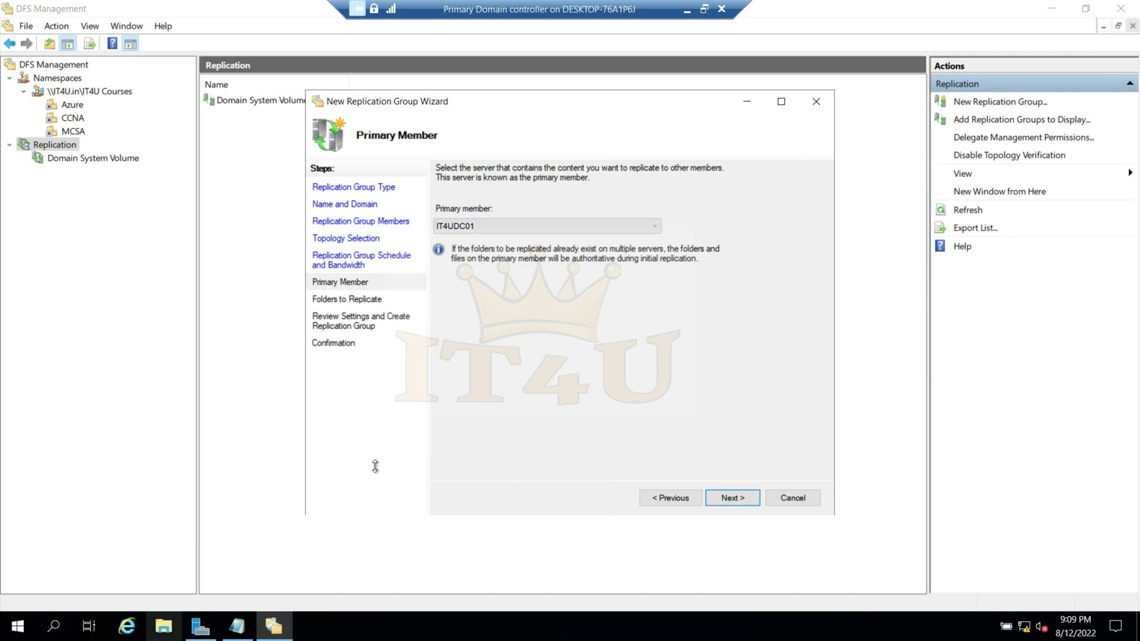
- Reopen C:\IT4U Study in File Explorer and create a second text document named IT4U-2
left_click(163, 625)
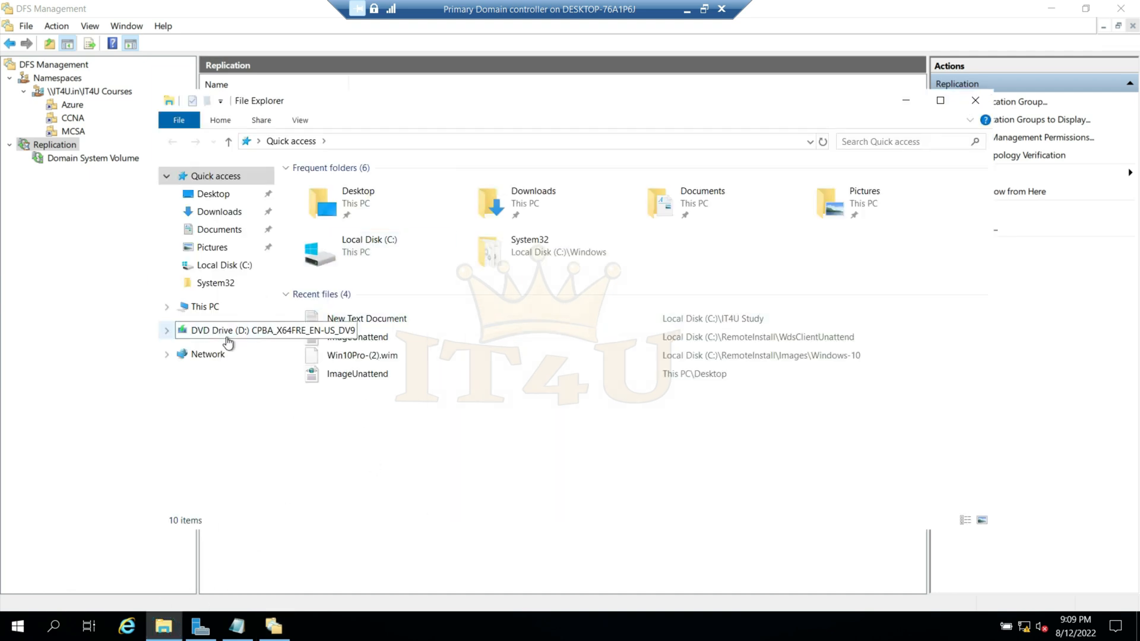
left_click(205, 306)
double_click(390, 342)
double_click(334, 220)
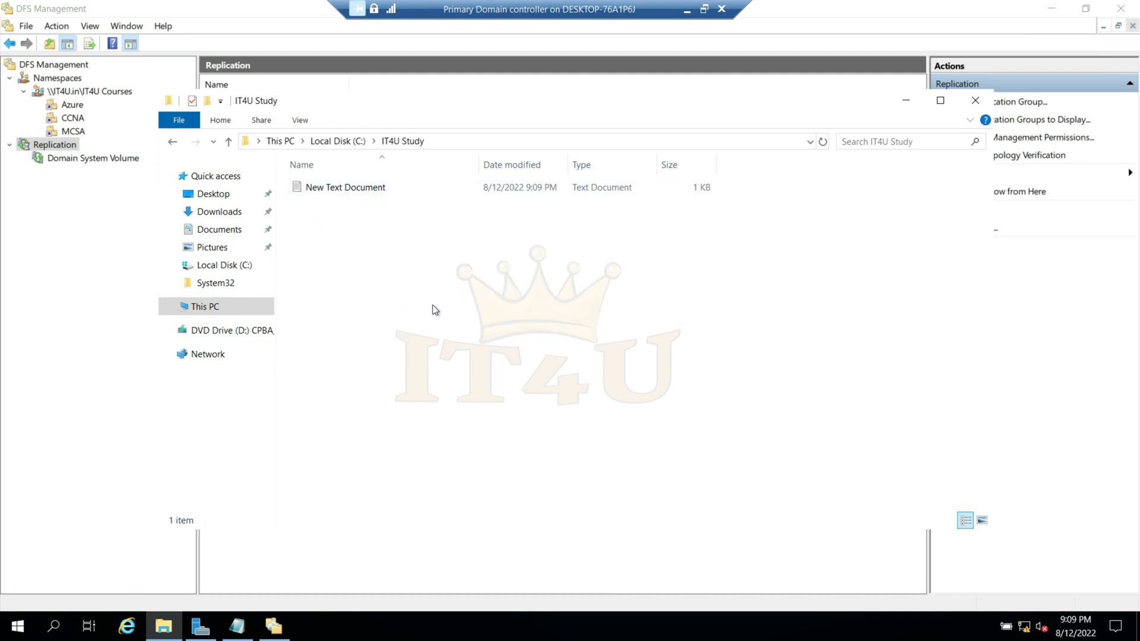
right_click(390, 273)
mouse_move(497, 453)
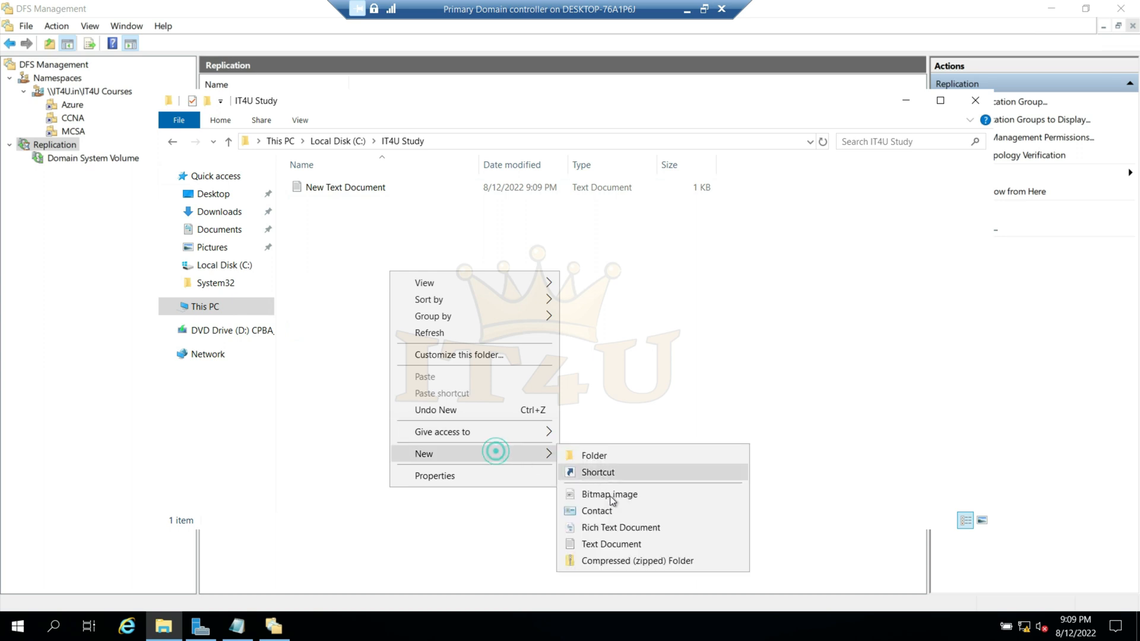
left_click(623, 541)
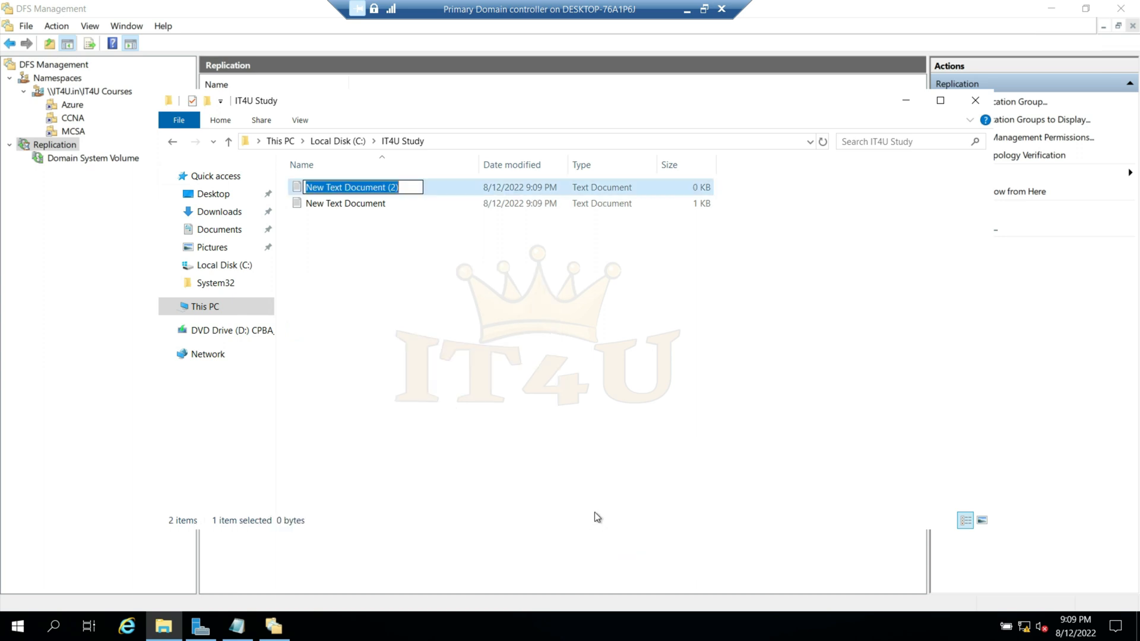
type("It4U -2")
key("Return")
- Write "IT4u courses" in the IT4U-2 document, save it, and close Notepad and the folder window
double_click(335, 190)
left_click(356, 278)
type("IT4u courses")
key("ctrl+s")
left_click(963, 201)
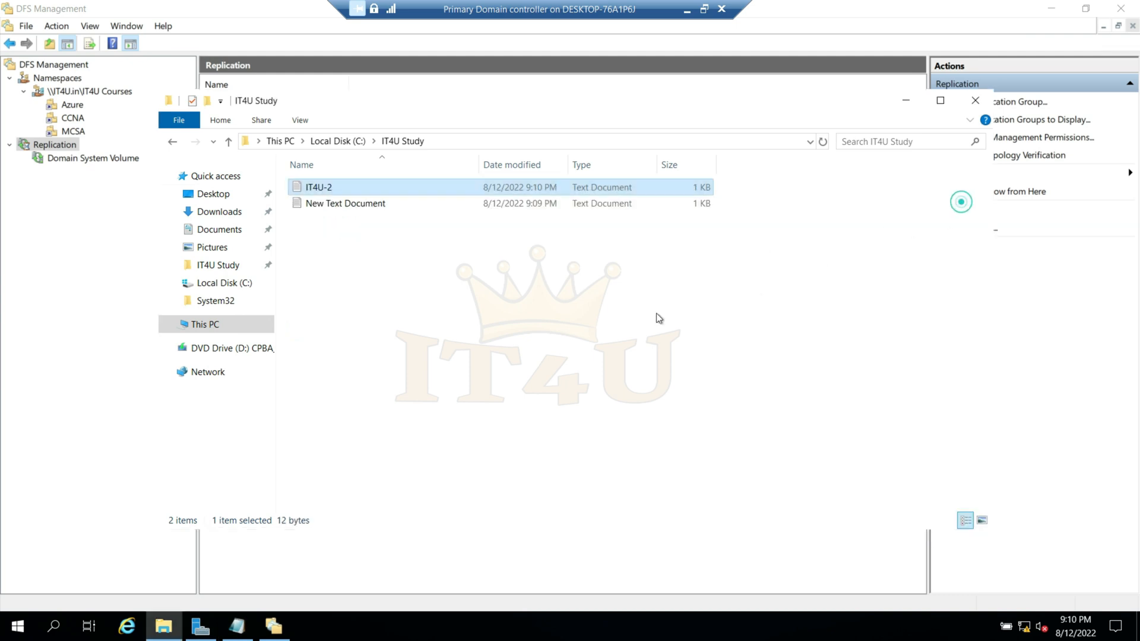
left_click(975, 101)
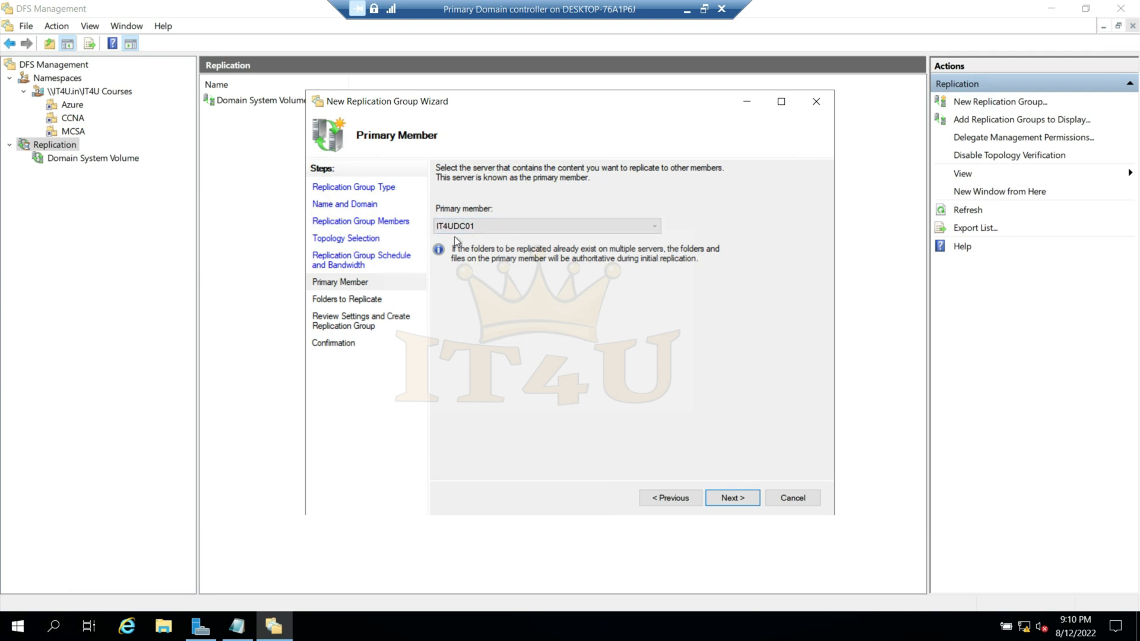
- Add C:\IT4U Study as the folder to replicate, with its name based on the path, and proceed to the other members' local paths
left_click(743, 499)
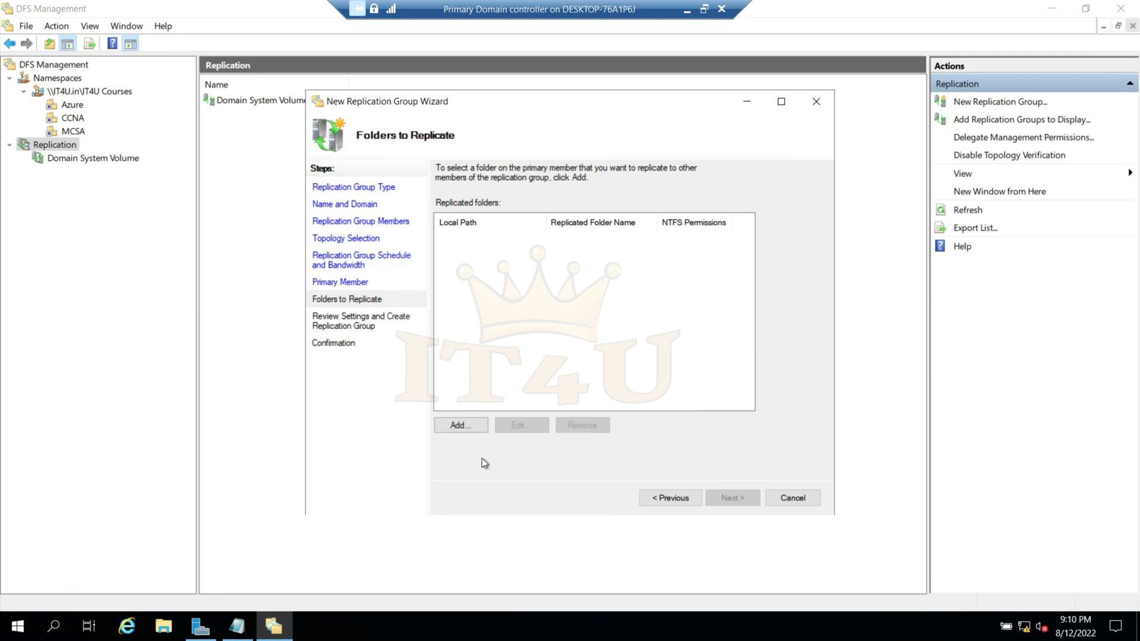
left_click(470, 426)
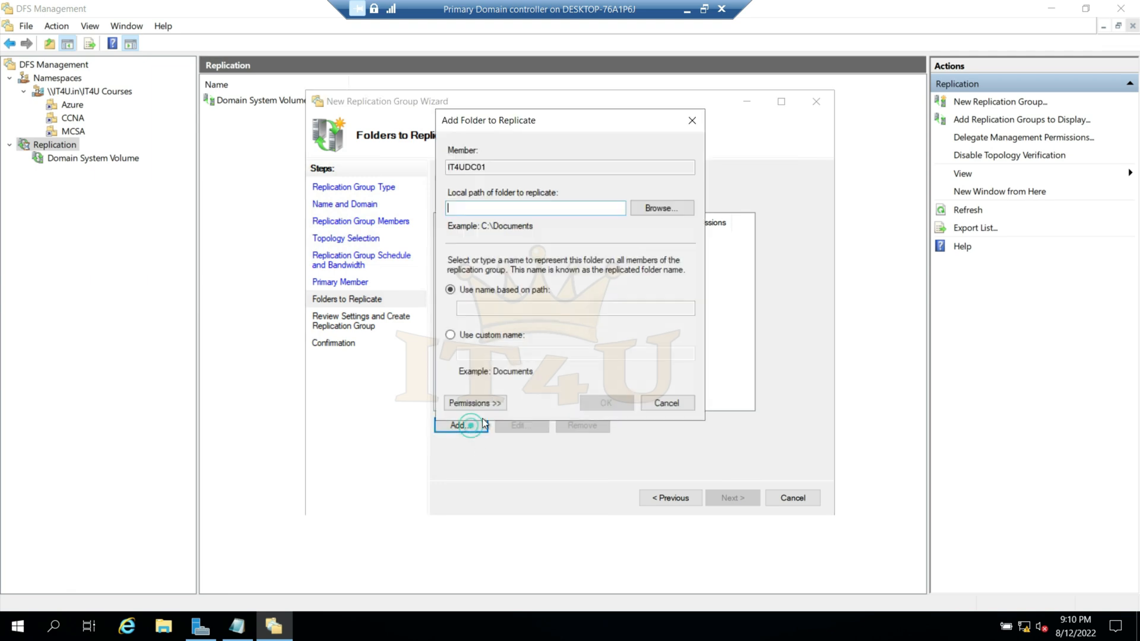
left_click(661, 213)
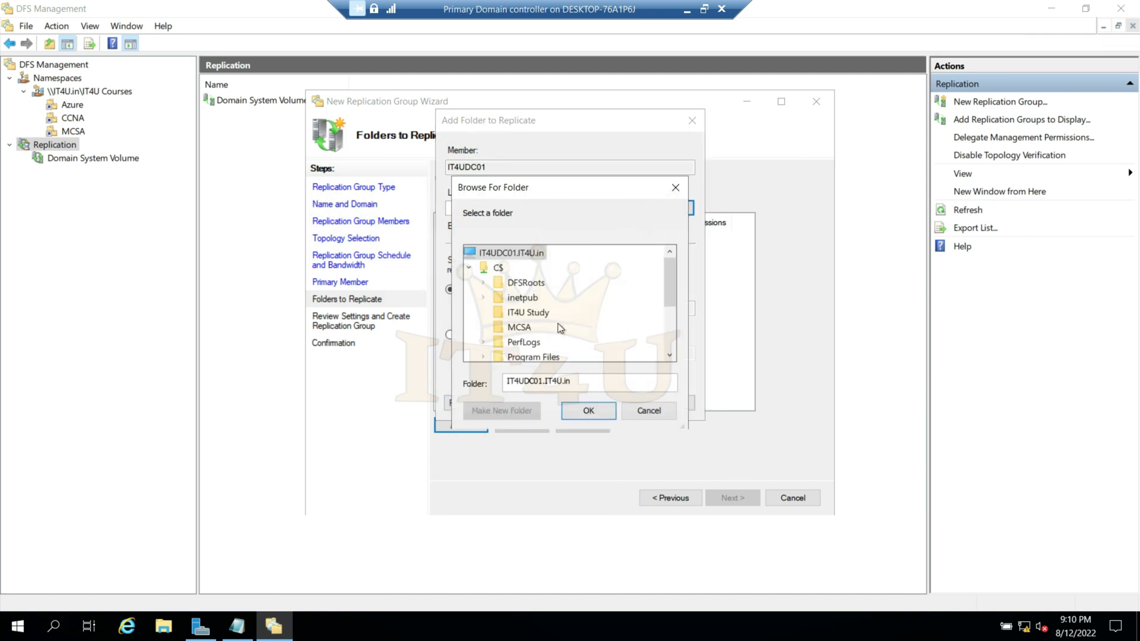
left_click(518, 316)
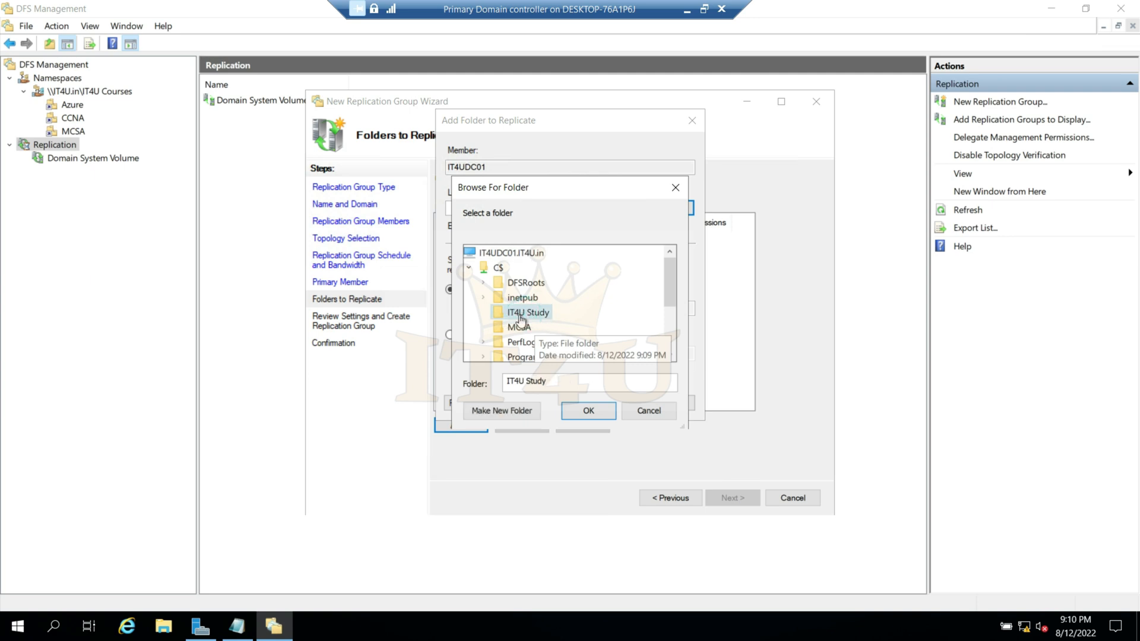
left_click(590, 422)
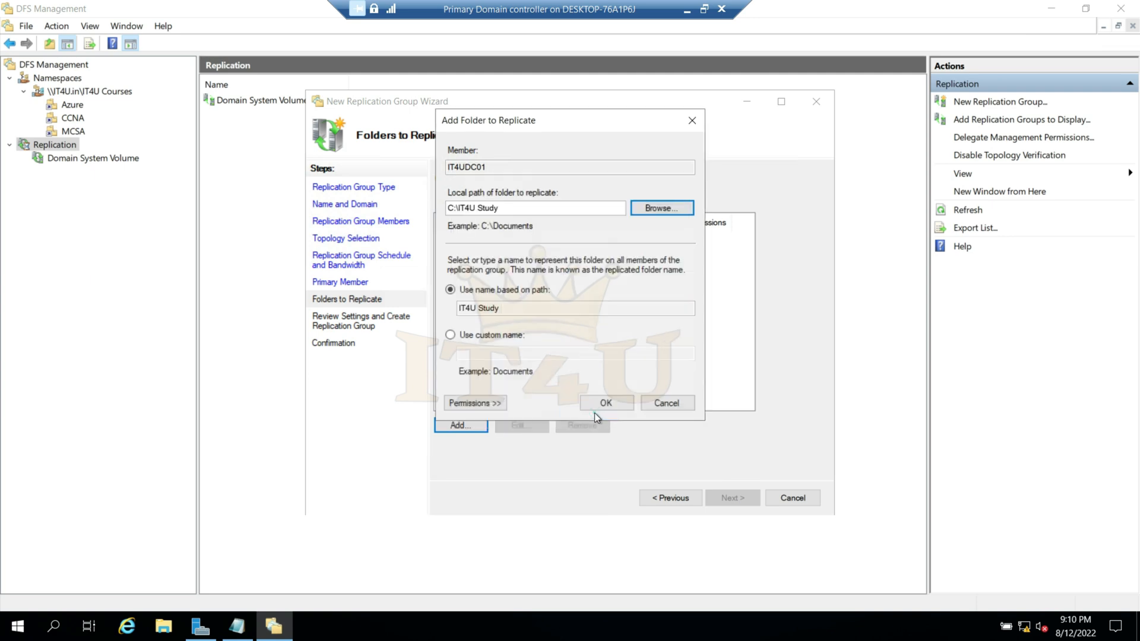
left_click(598, 402)
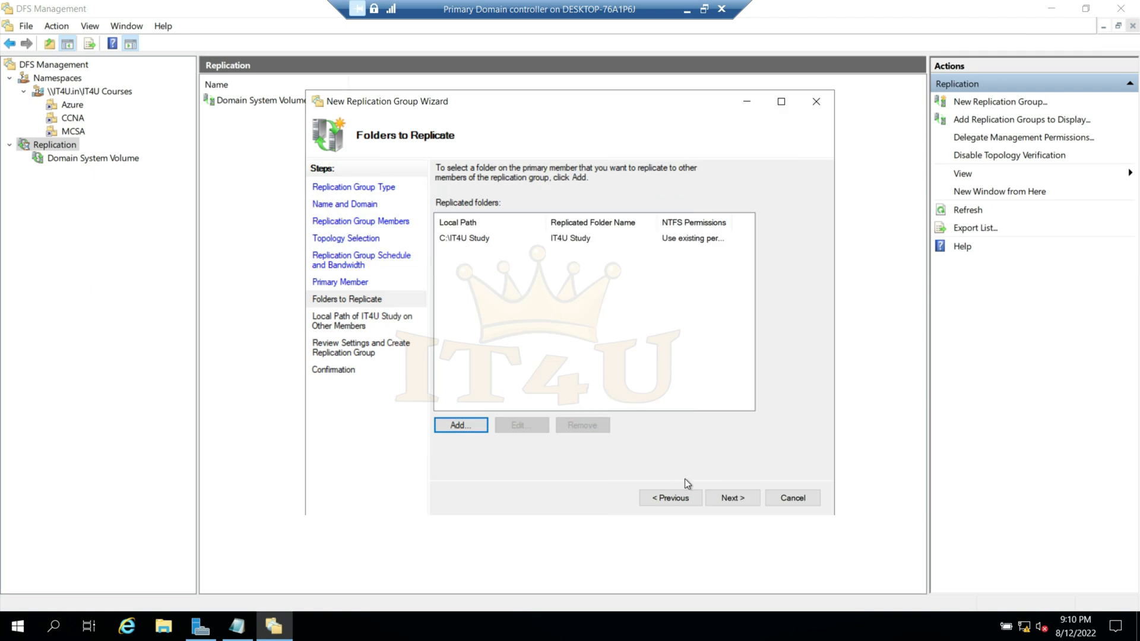
left_click(737, 498)
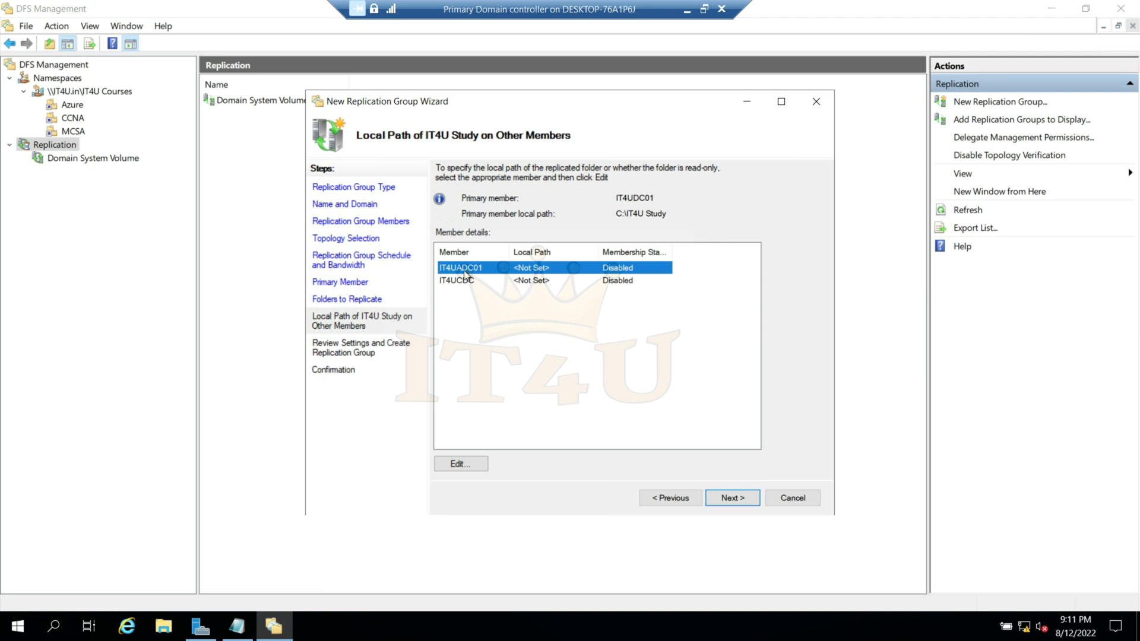
- Enable membership for IT4UADC01 with C:\IT4U Study as its local folder path
left_click(470, 464)
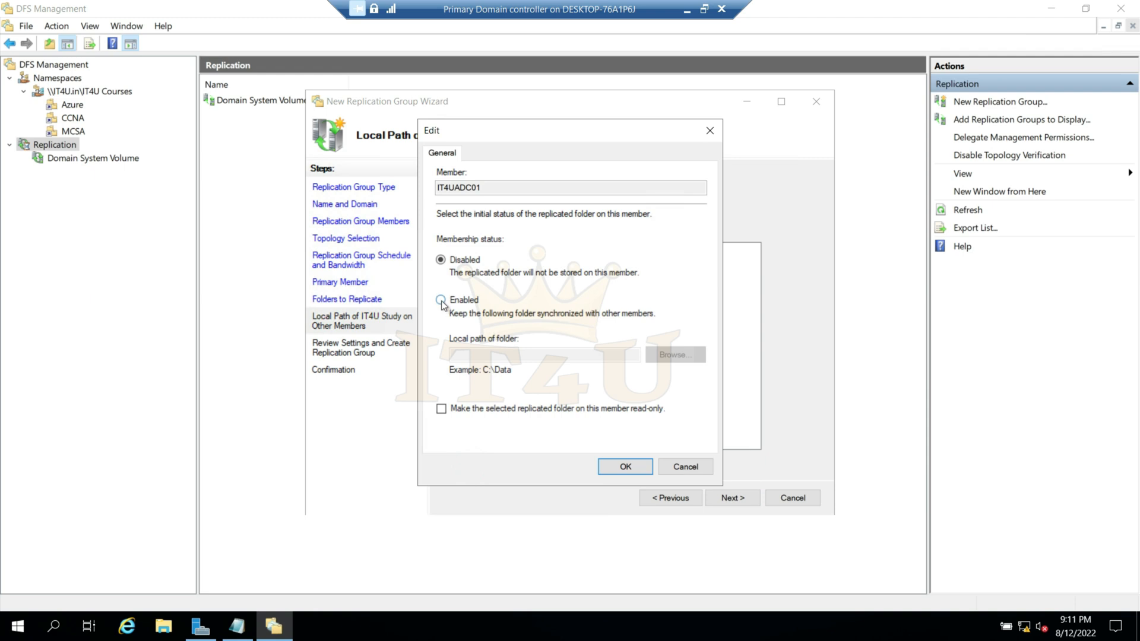
left_click(440, 300)
left_click(671, 354)
left_click(532, 314)
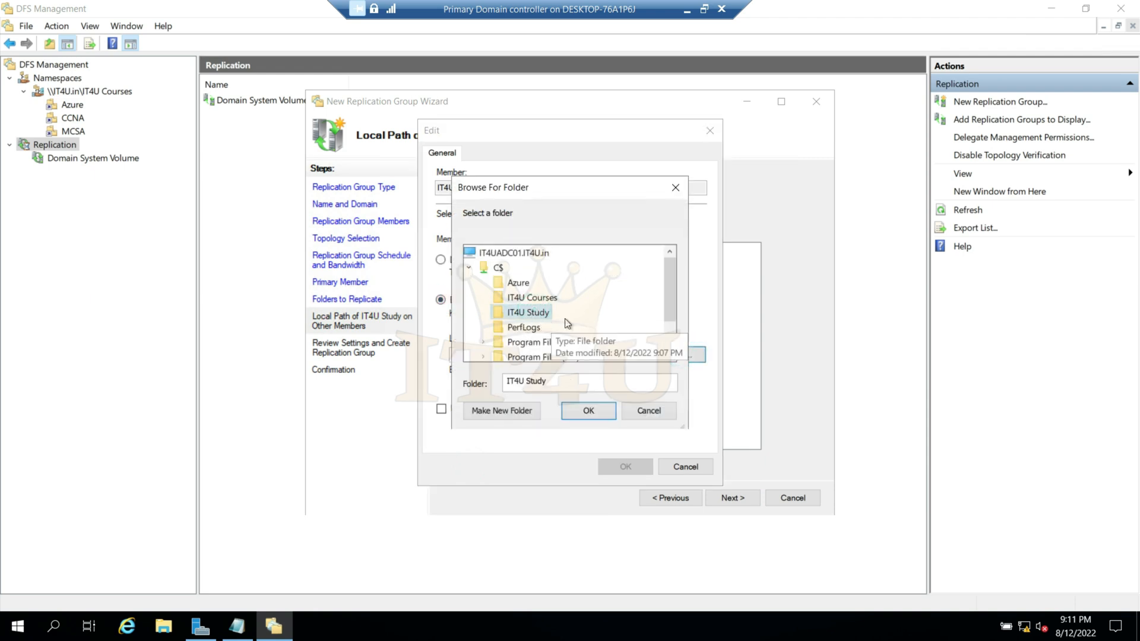
left_click(598, 411)
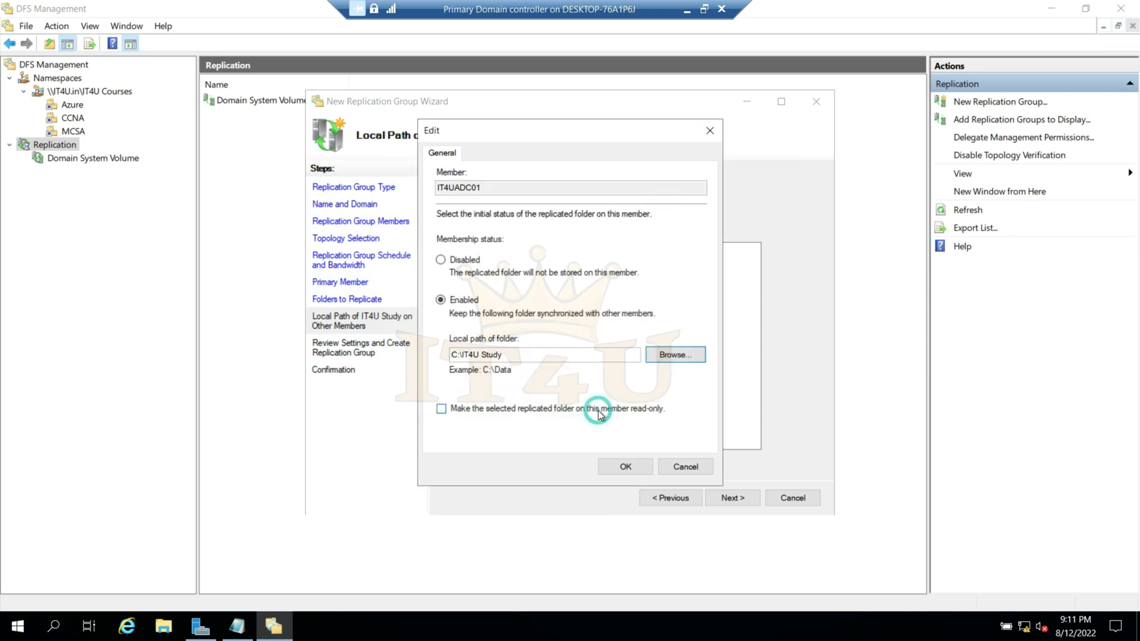
left_click(624, 466)
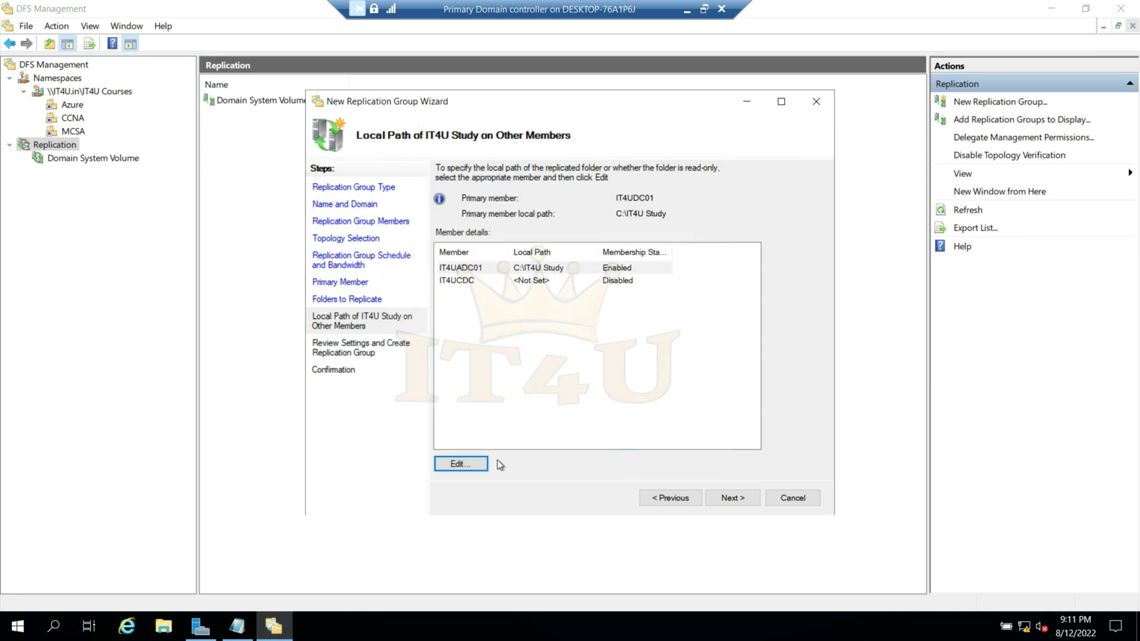
- Enable membership for IT4UCDC with C:\IT4U Study as its local folder path
left_click(523, 280)
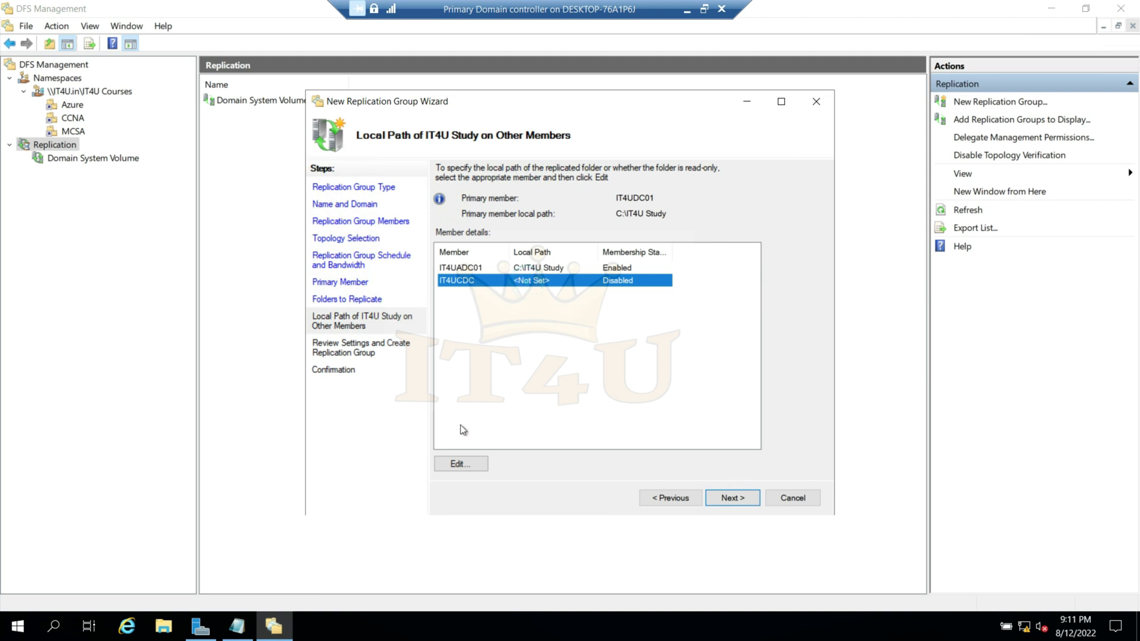
left_click(474, 466)
left_click(463, 302)
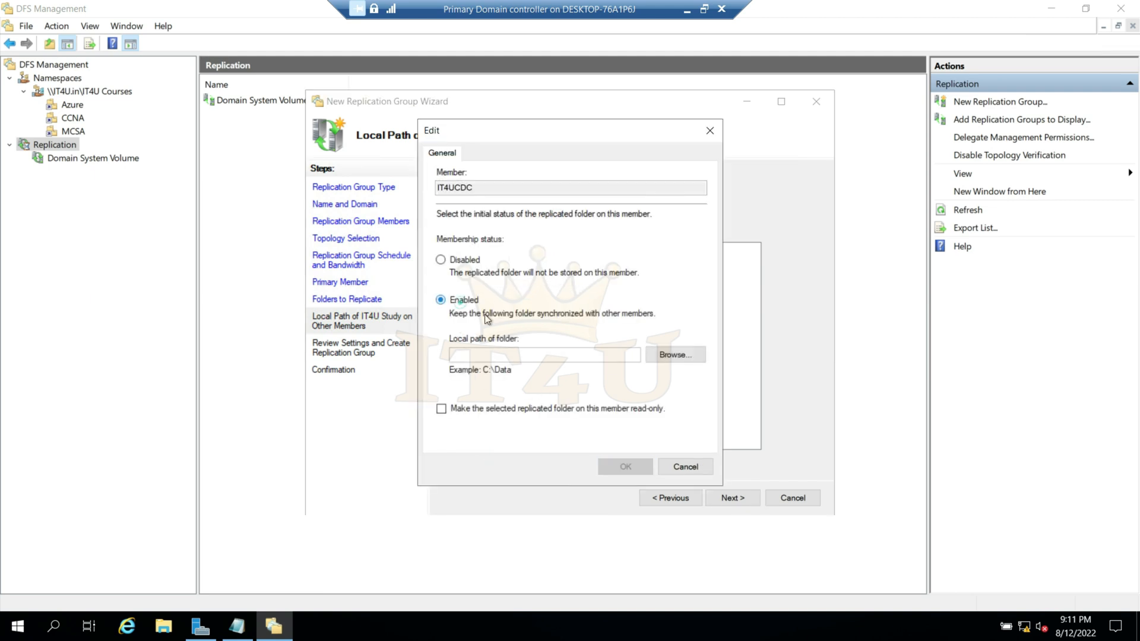
left_click(696, 360)
left_click(528, 297)
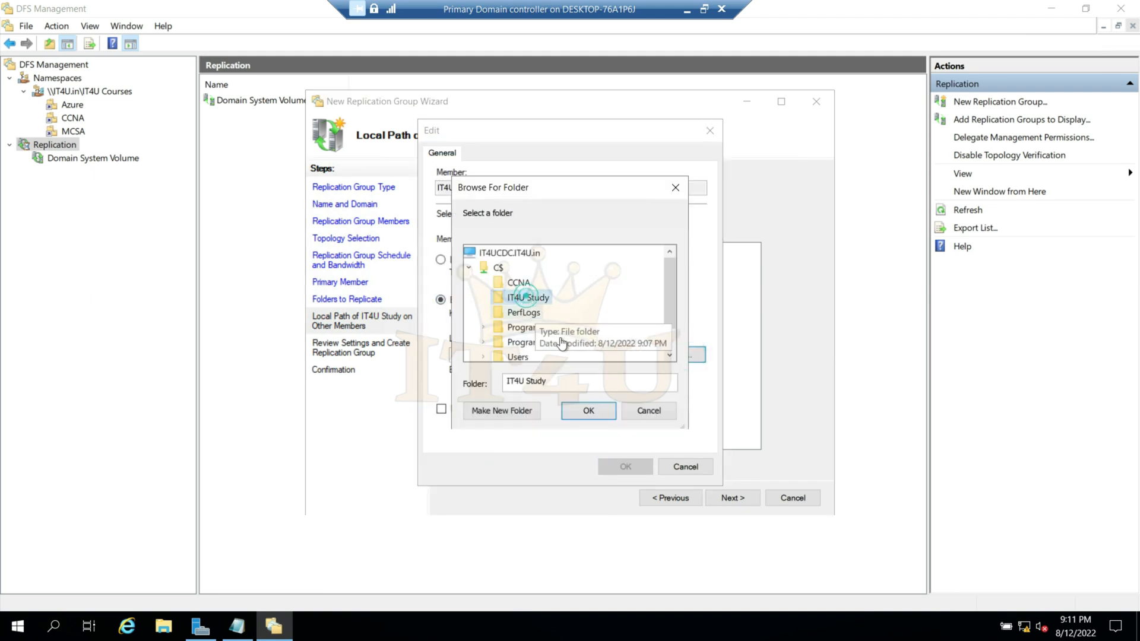
left_click(603, 412)
left_click(628, 467)
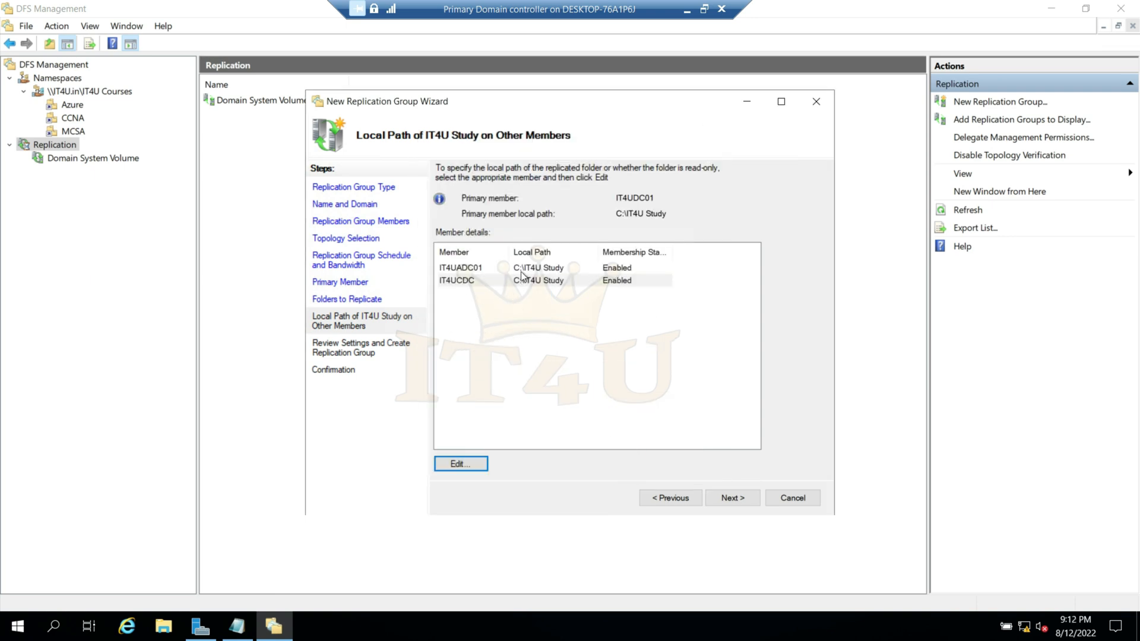
- Review the settings, create the IT4U Study replication group, close the wizard and its delay notice, and show the group's memberships
left_click(732, 499)
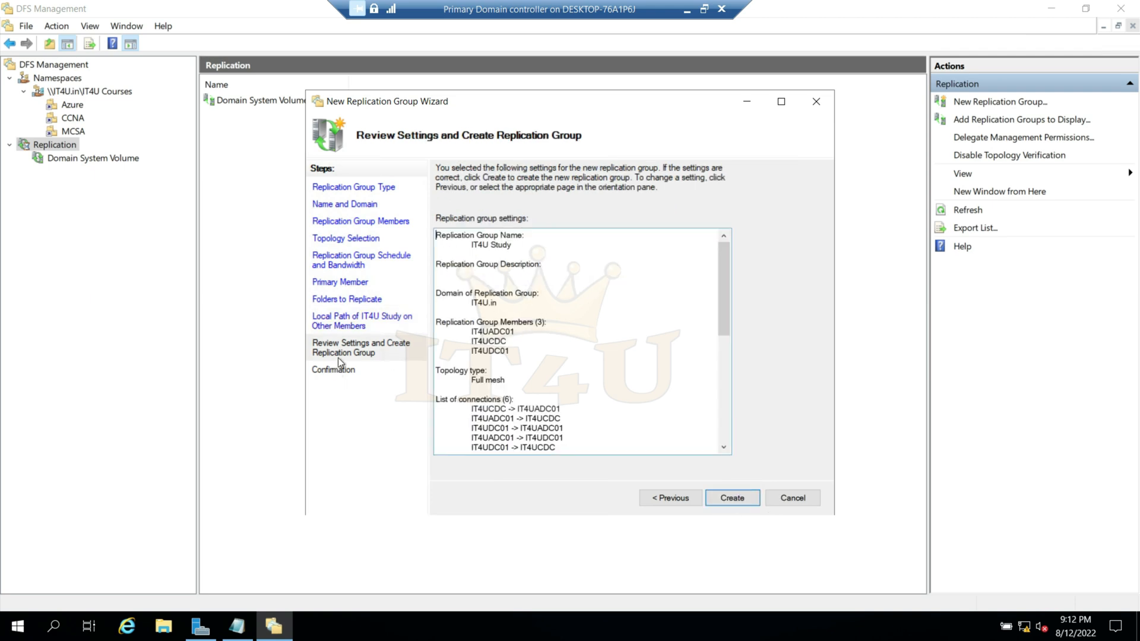
left_click_drag(728, 277, 728, 388)
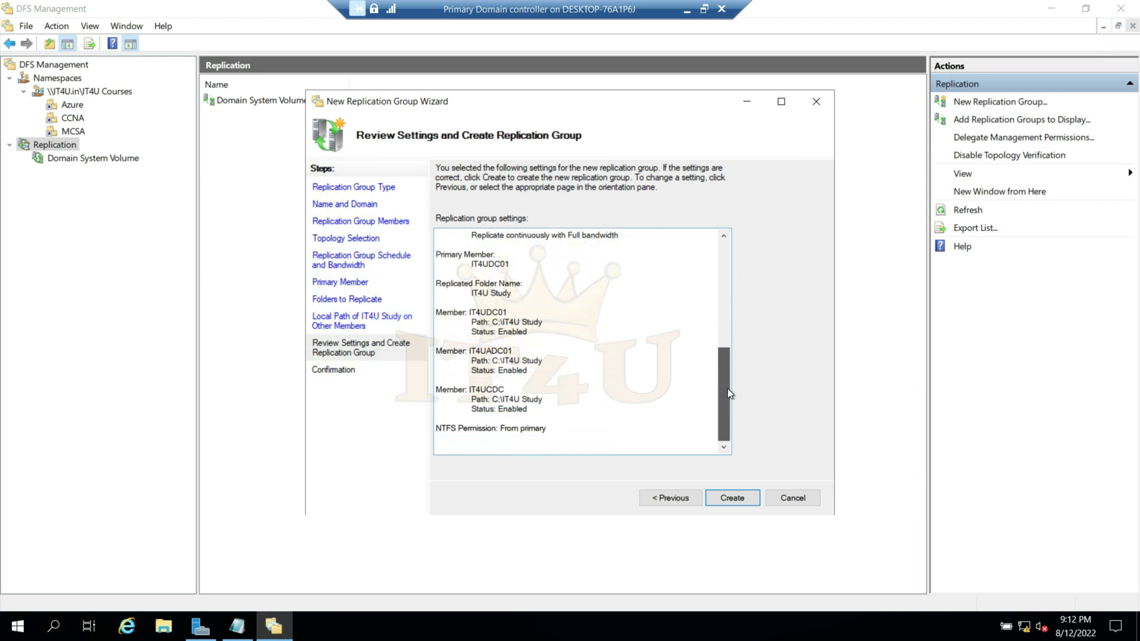
left_click(738, 498)
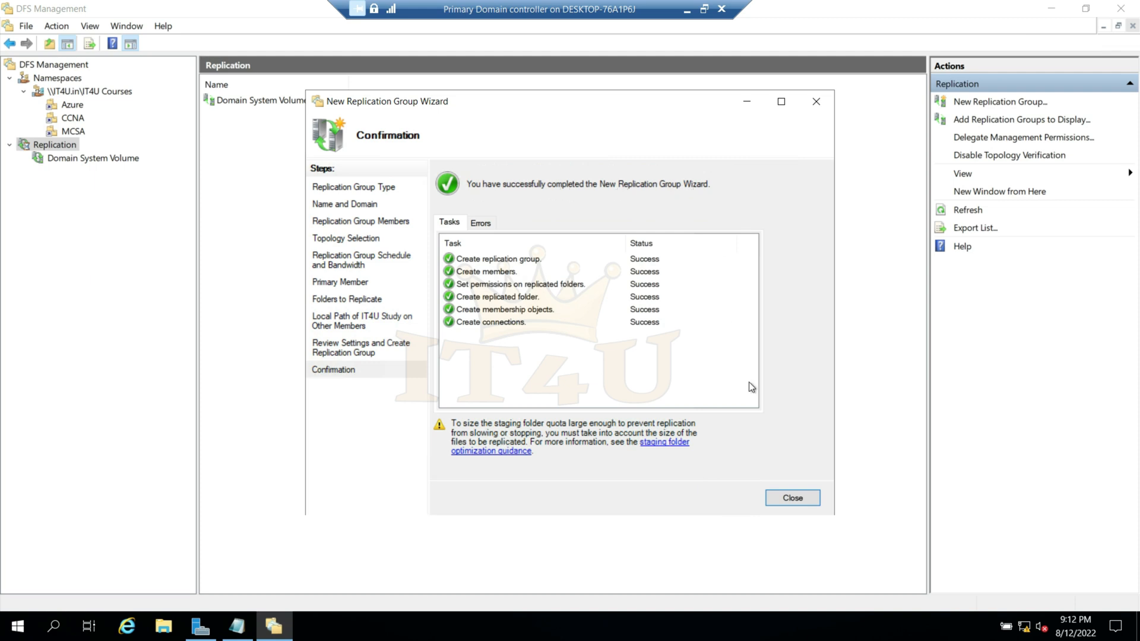
left_click(796, 500)
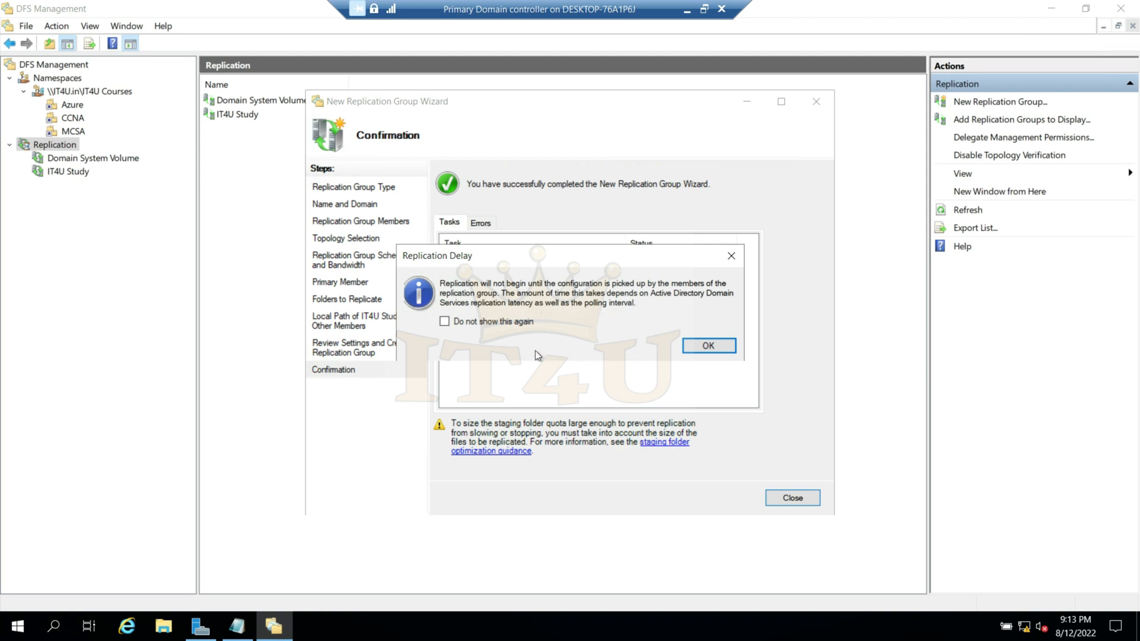
left_click(713, 346)
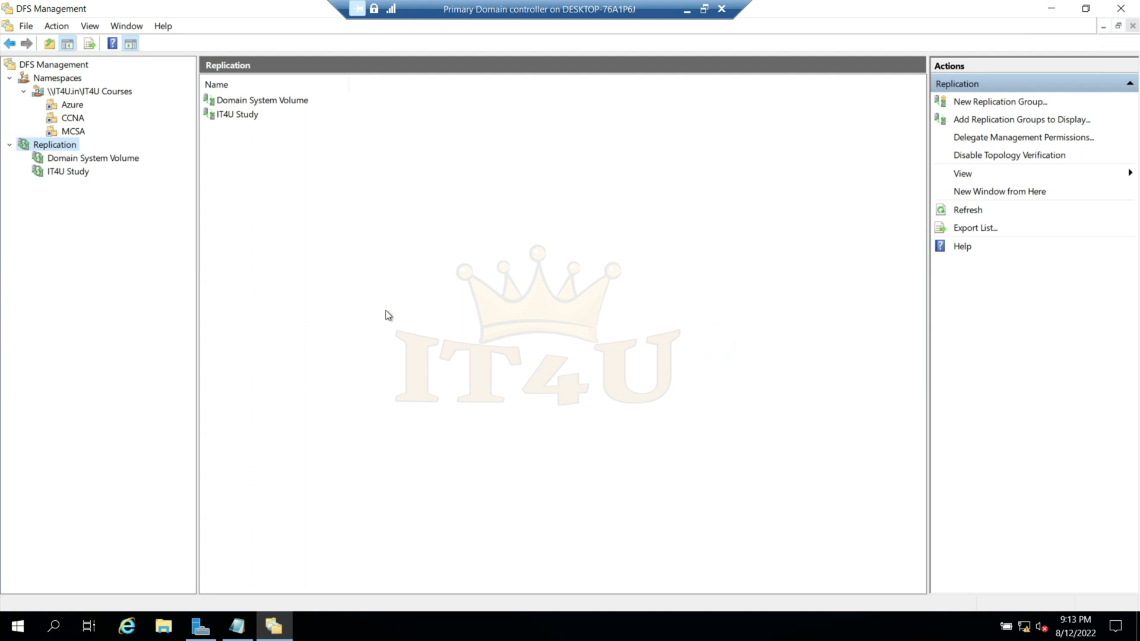
left_click(70, 172)
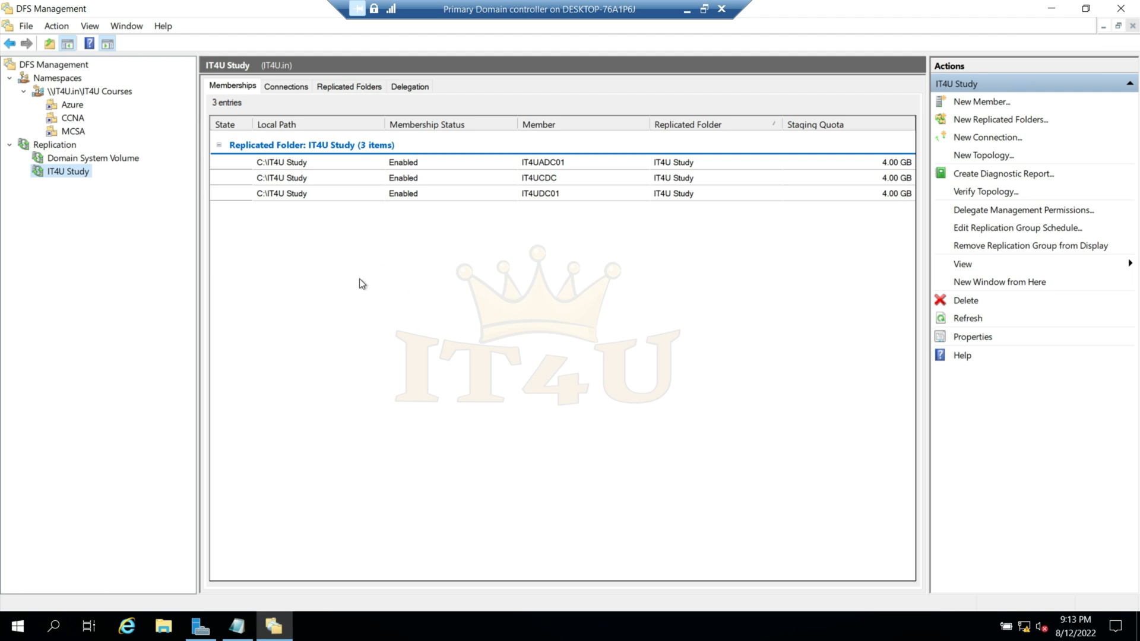
- Switch to the Additional Domain Controller and check the C:\IT4U Study folder for the replicated files
left_click(687, 10)
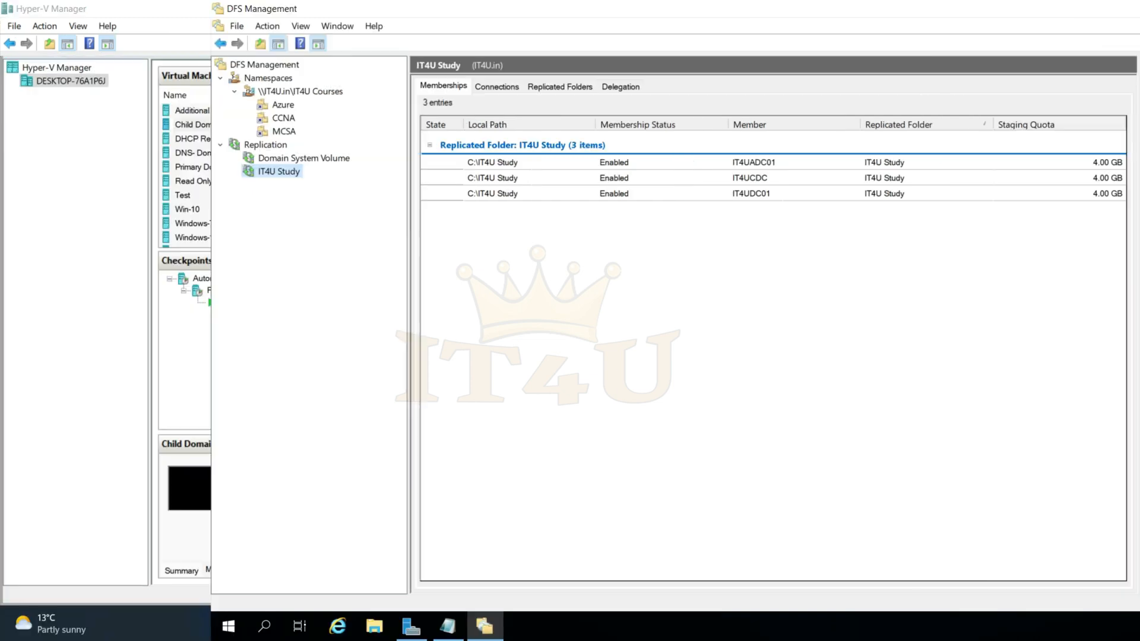
mouse_move(799, 623)
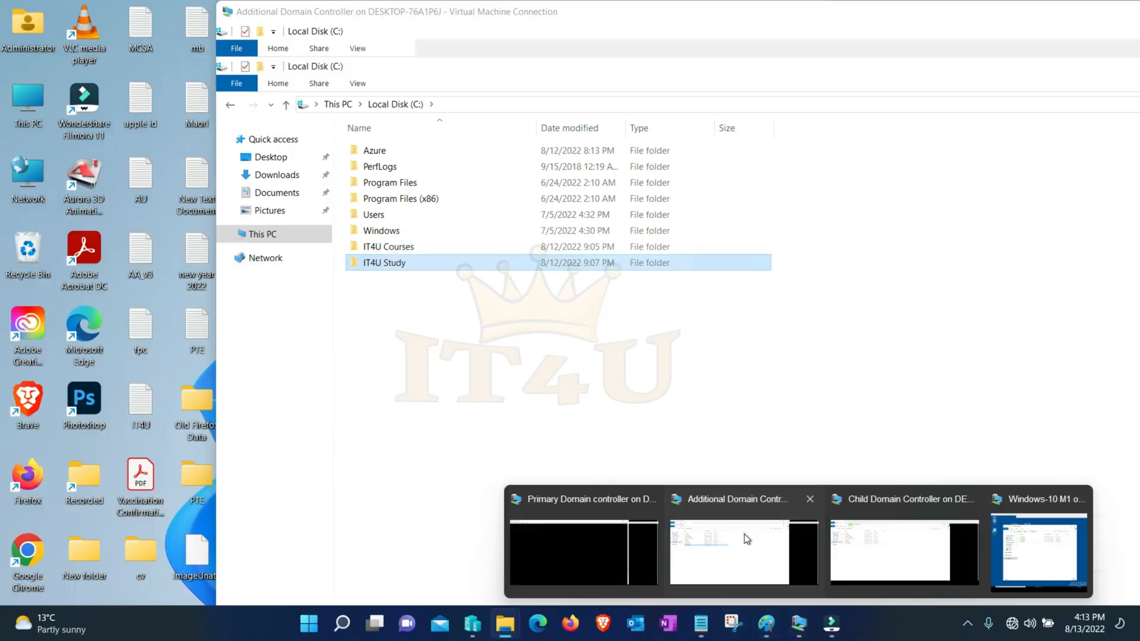
left_click(743, 533)
double_click(202, 205)
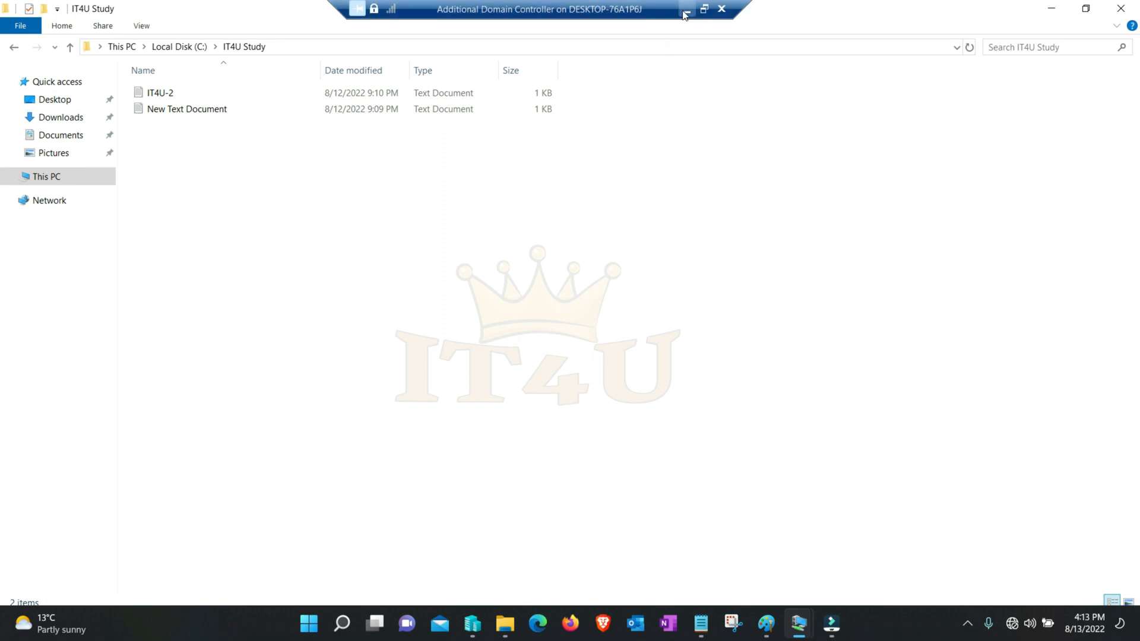
left_click(704, 9)
- Switch to the Child Domain Controller and check the C:\IT4U Study folder for the replicated files, reopening it once
mouse_move(802, 630)
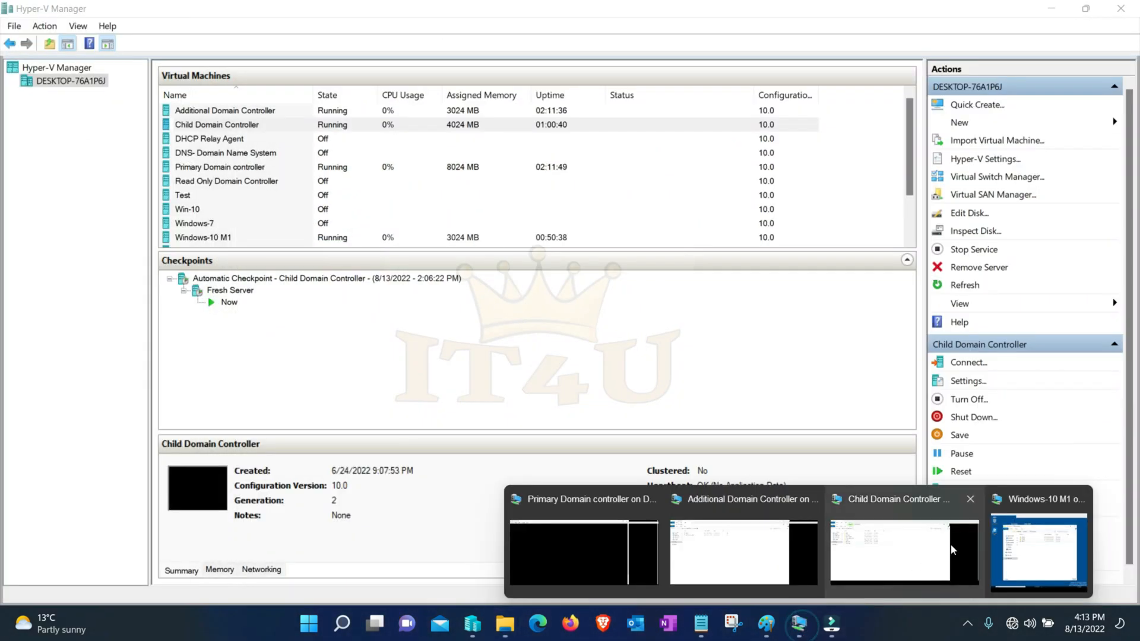
left_click(926, 549)
double_click(177, 190)
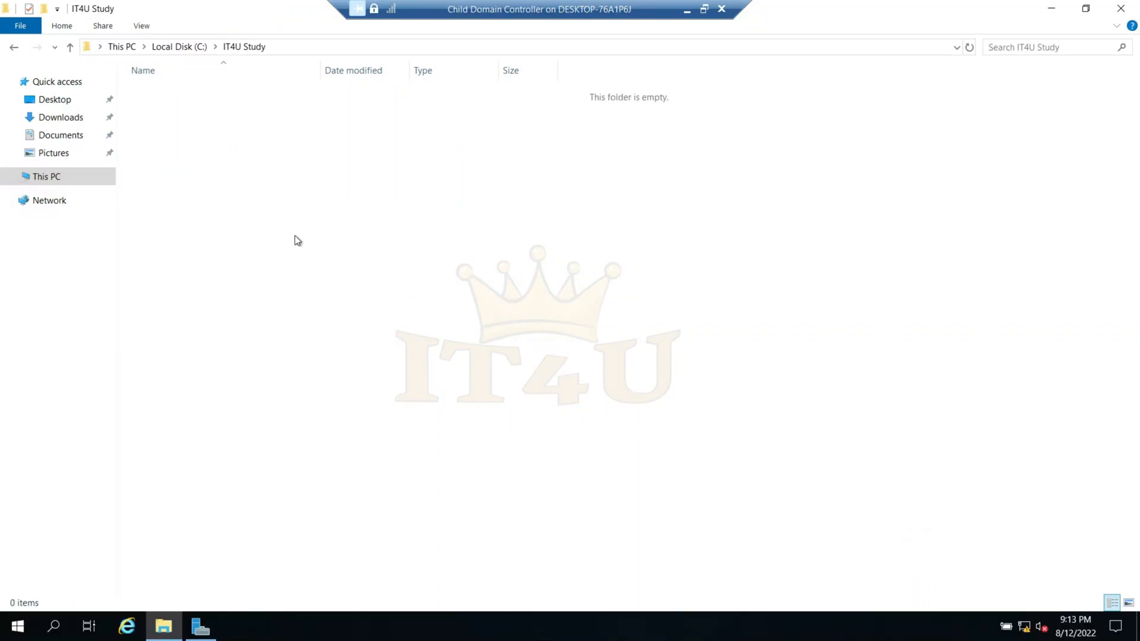
left_click(70, 47)
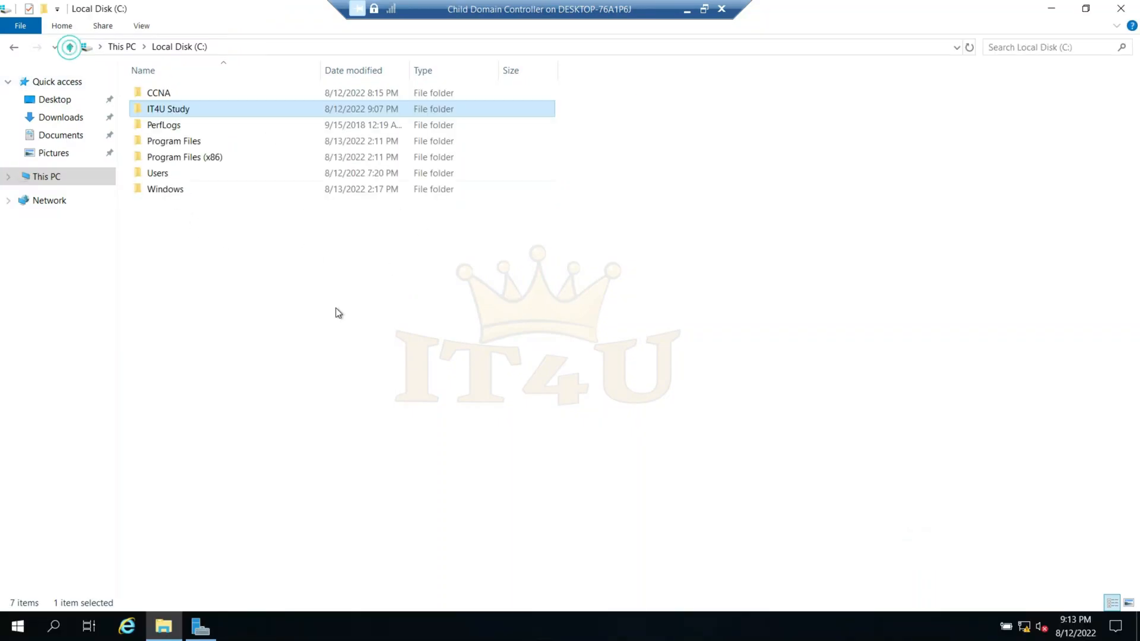
double_click(182, 109)
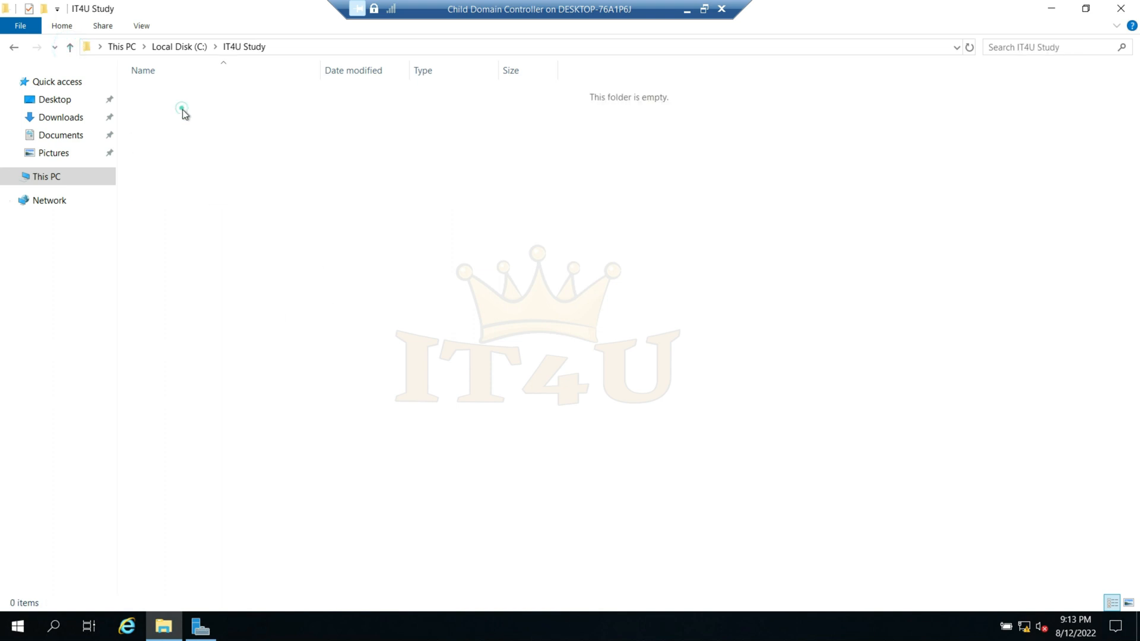
left_click(70, 46)
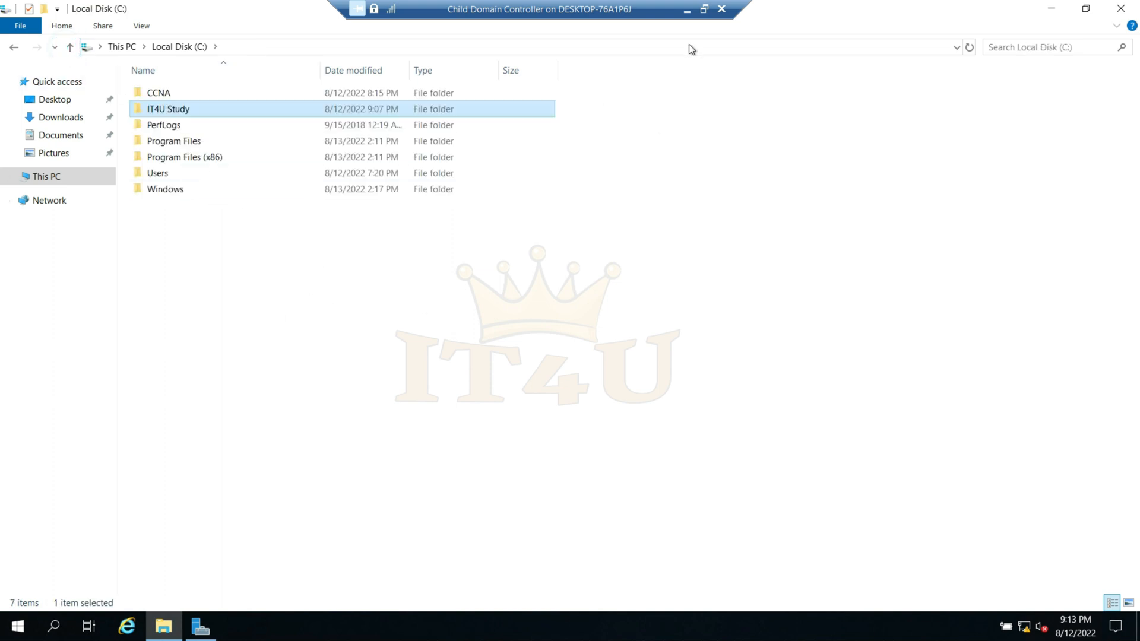
left_click(688, 12)
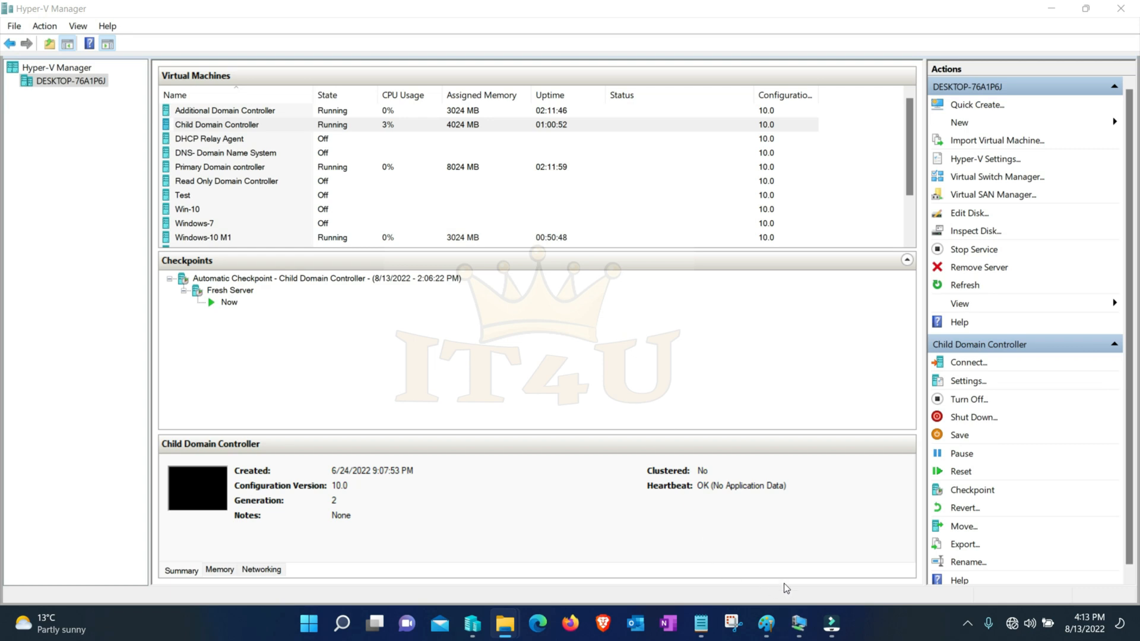
- Return to the Primary Domain controller and view the general membership properties of IT4UCDC in the IT4U Study group
mouse_move(816, 634)
left_click(588, 546)
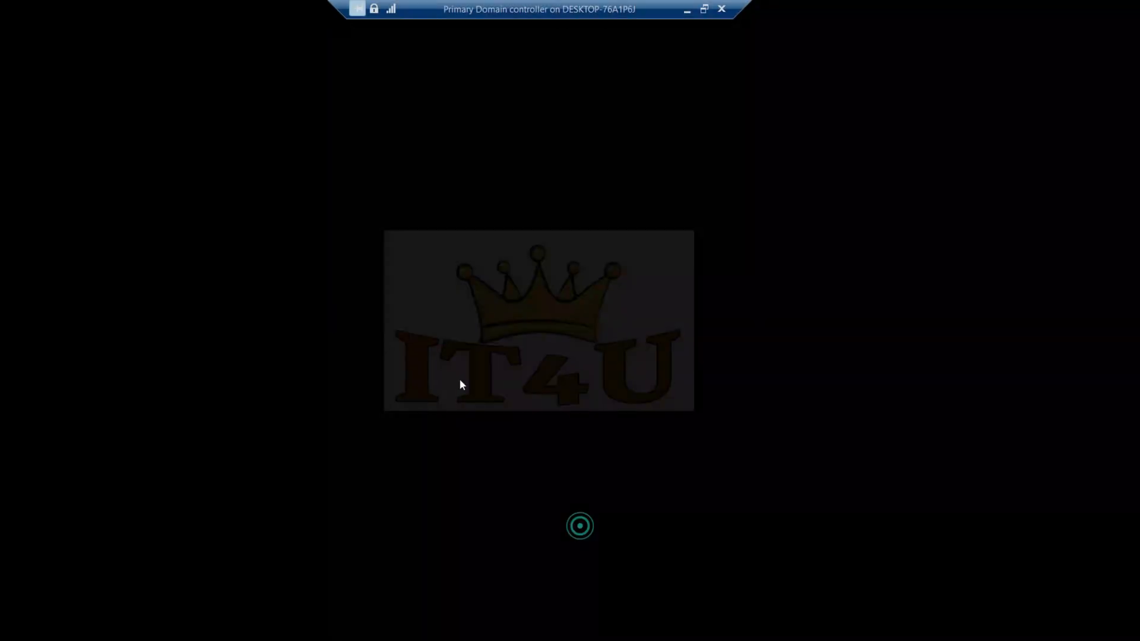
left_click(307, 178)
right_click(308, 179)
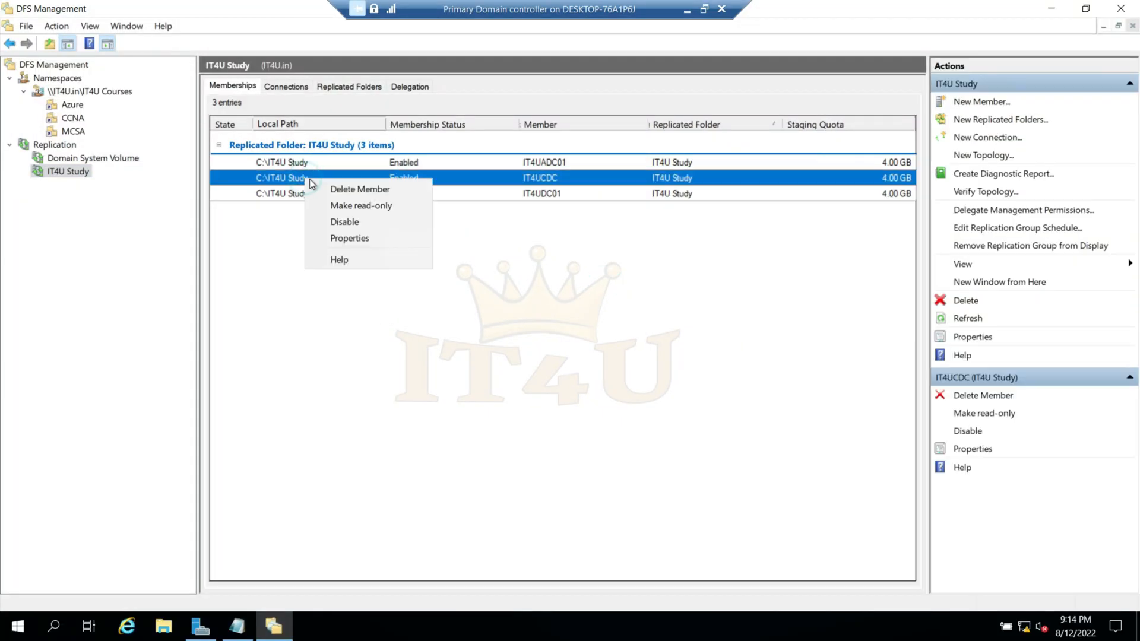
left_click(352, 238)
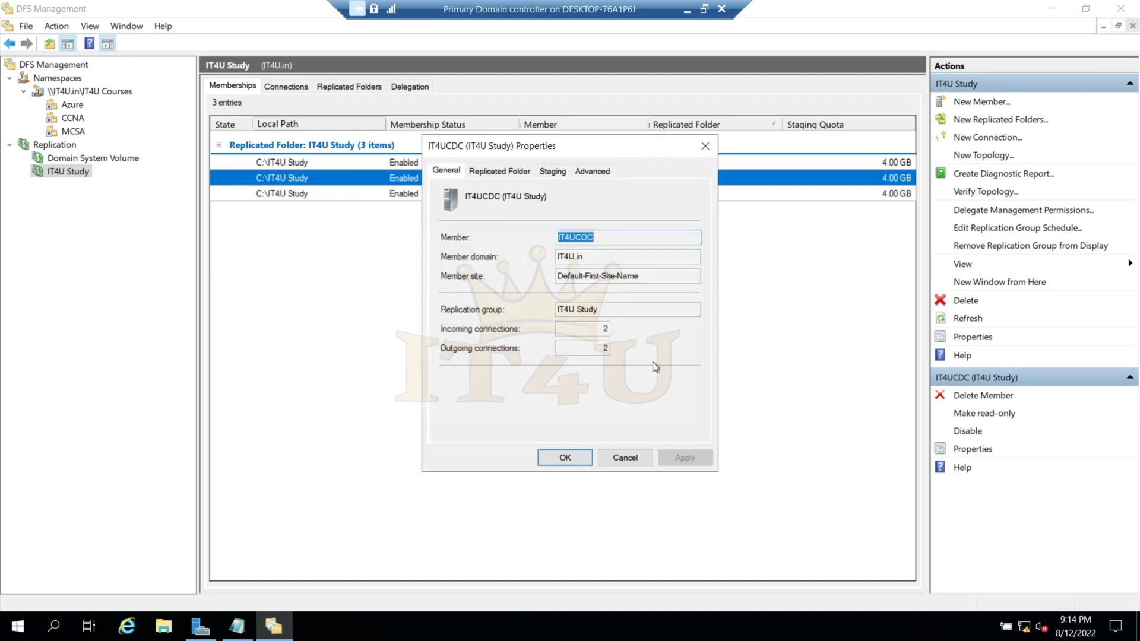
left_click(625, 457)
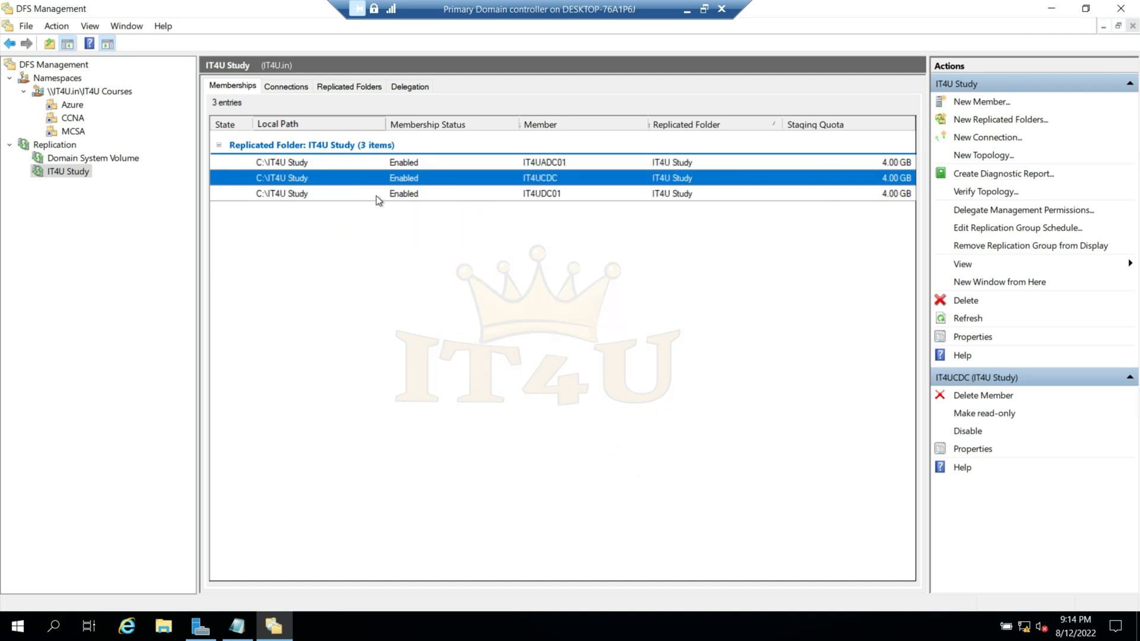
- View the general membership properties of IT4UADC01 in the IT4U Study group
left_click(306, 162)
right_click(303, 163)
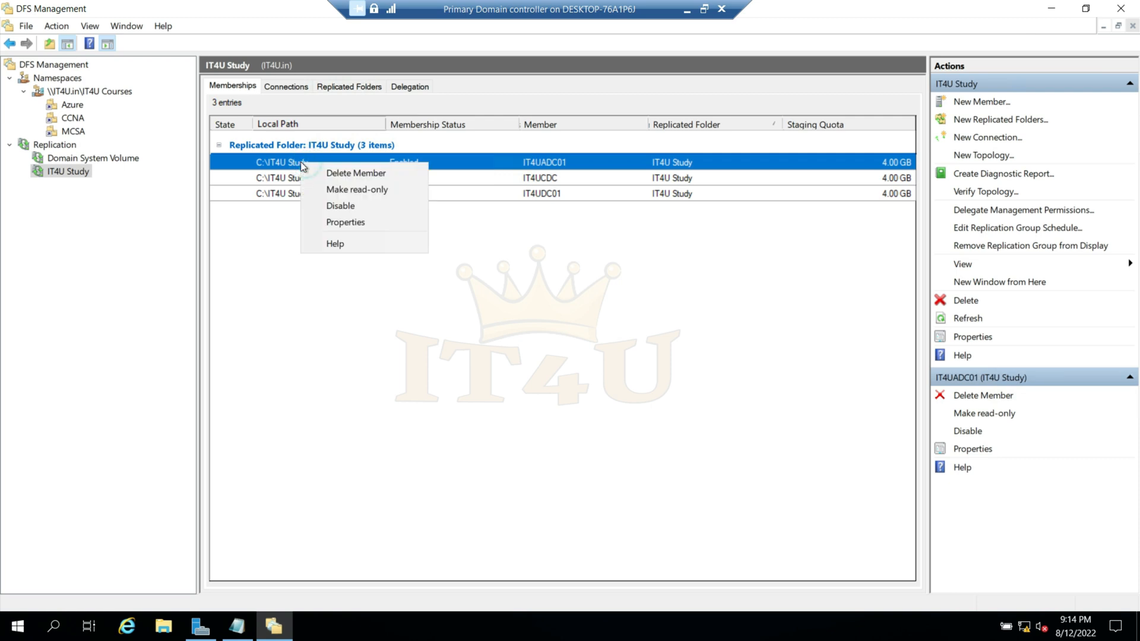
left_click(356, 223)
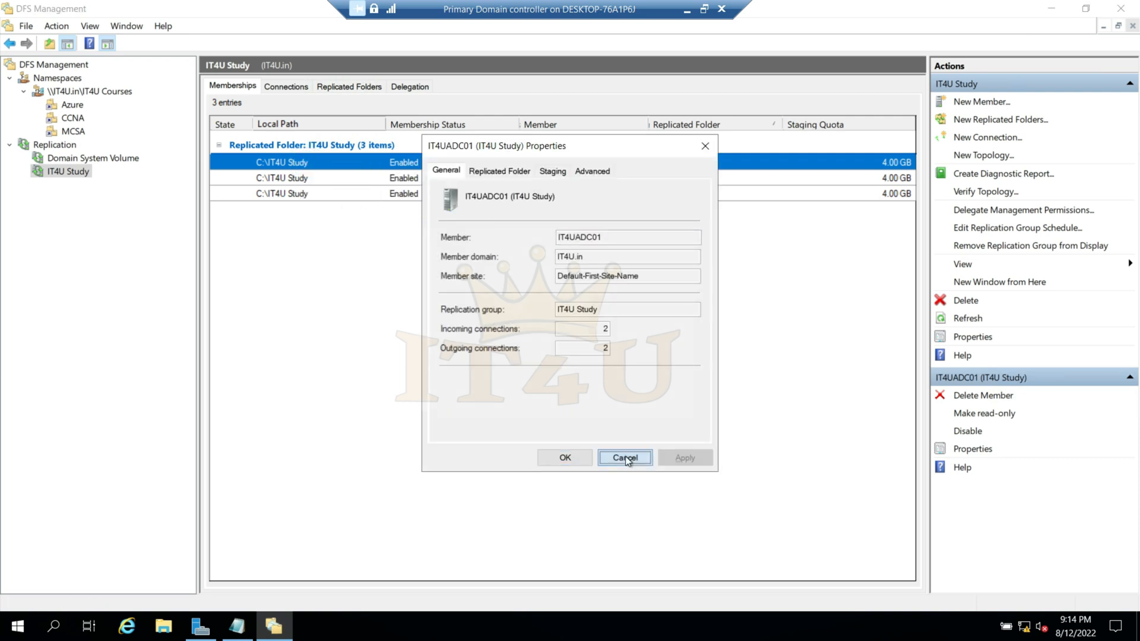
left_click(625, 456)
- Switch to the Child Domain Controller and recheck the contents of its C:\IT4U Study folder
left_click(687, 10)
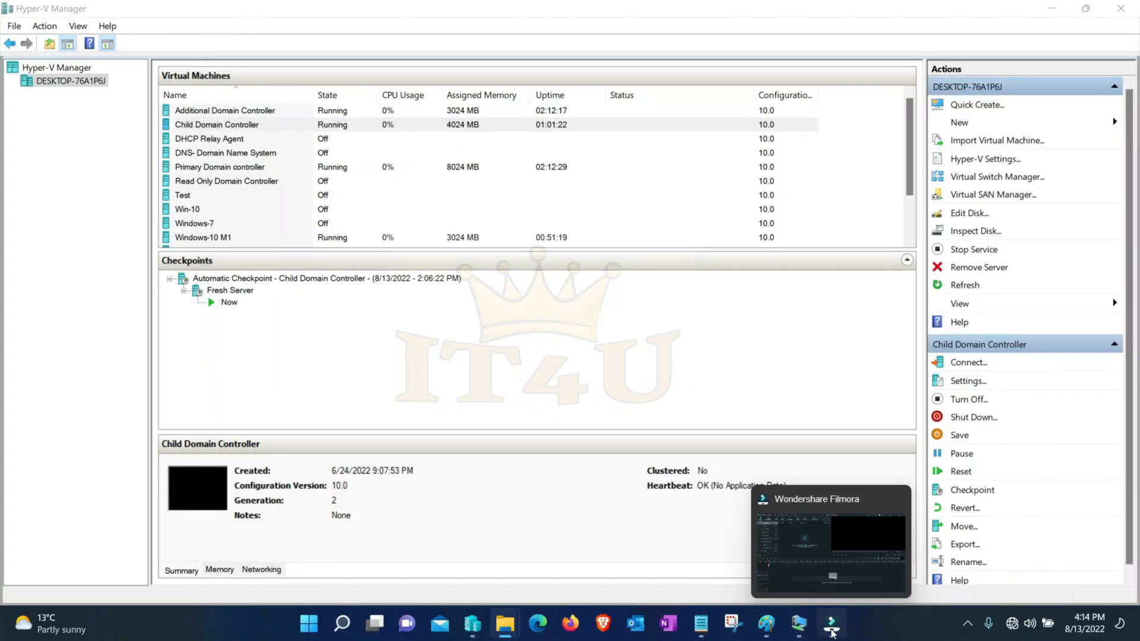
mouse_move(796, 630)
left_click(891, 547)
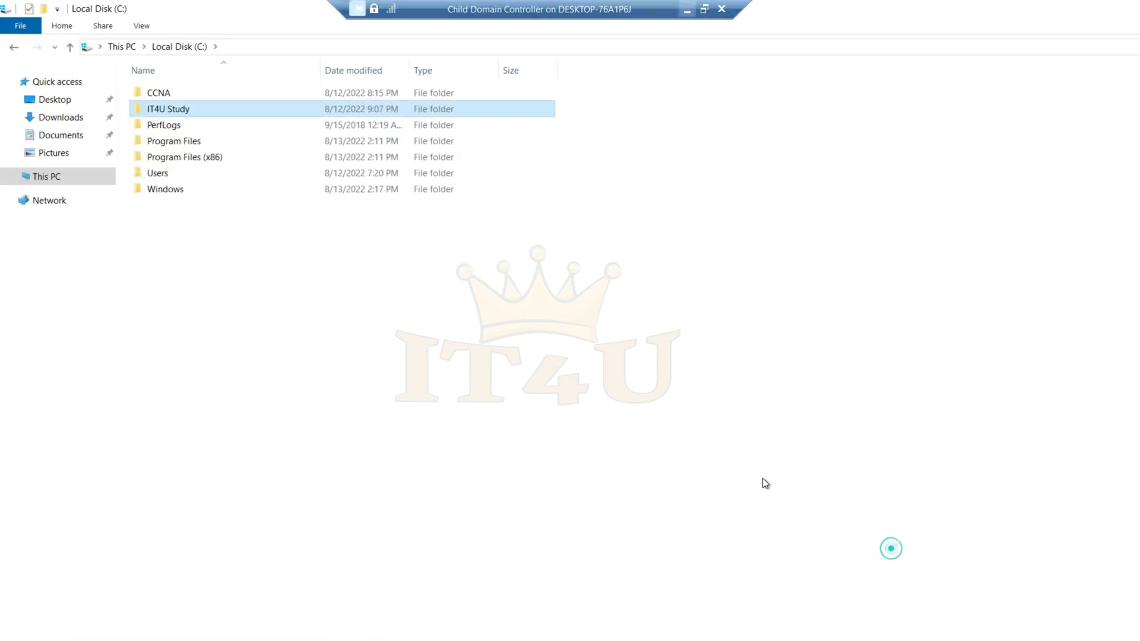
double_click(183, 112)
right_click(244, 183)
left_click(288, 244)
left_click(70, 47)
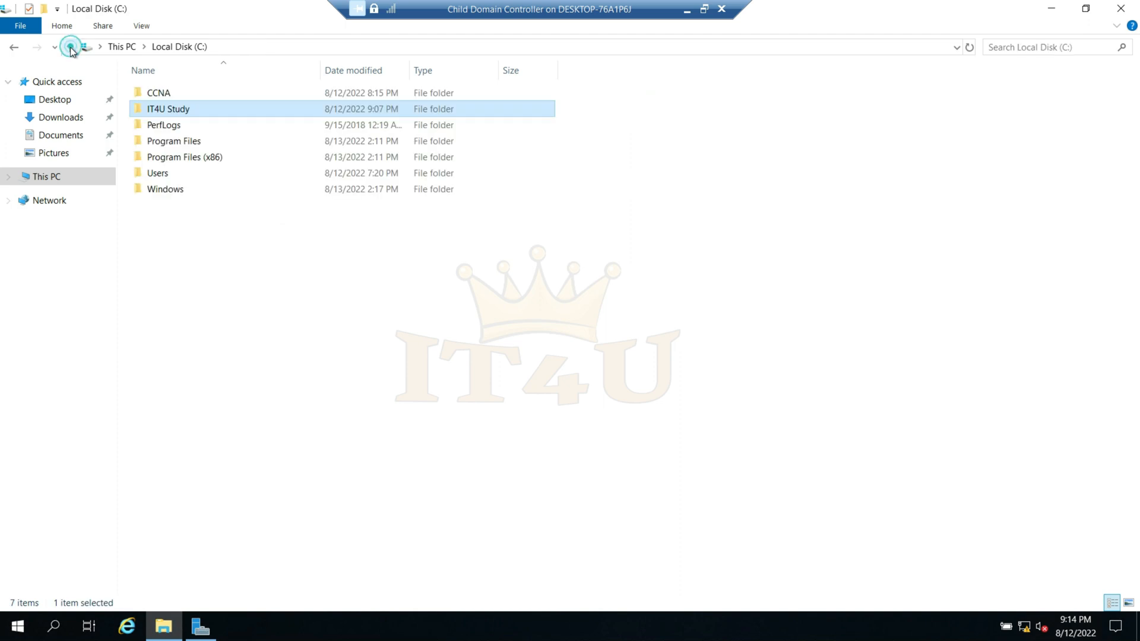
left_click(272, 304)
- Return to the Primary Domain controller and recheck the membership properties of IT4UADC01
left_click(687, 9)
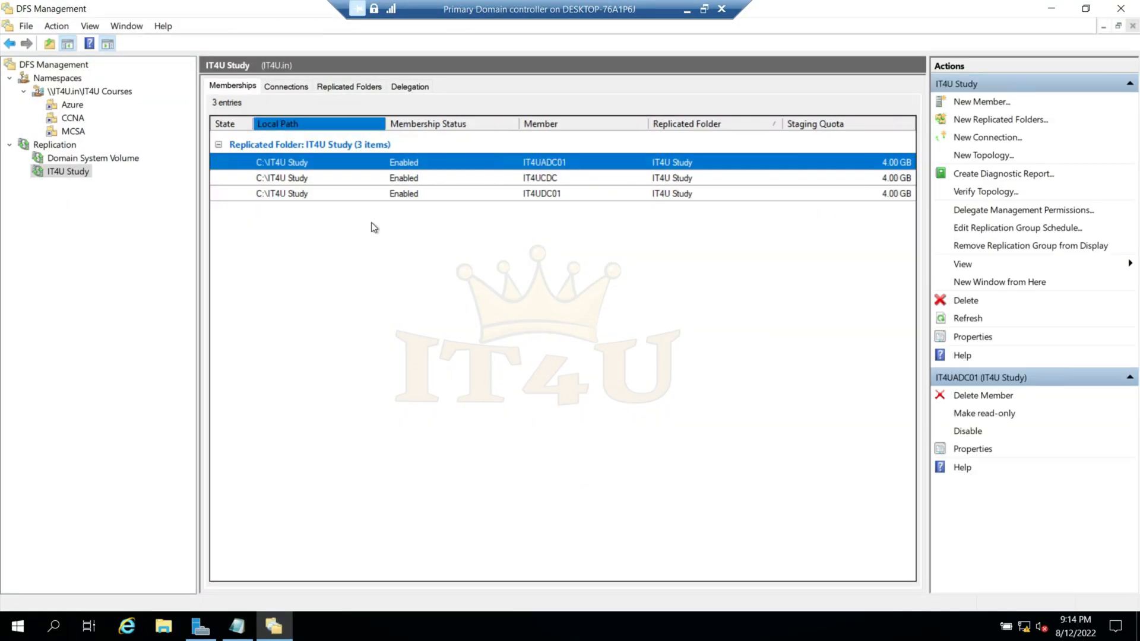
right_click(306, 165)
left_click(365, 223)
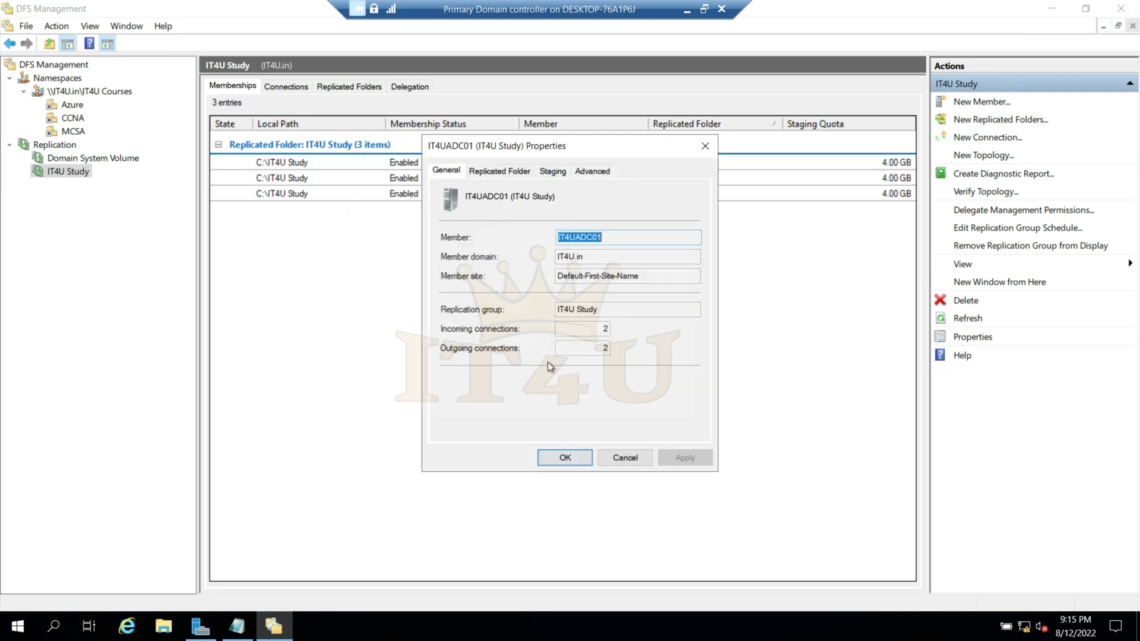
left_click(623, 458)
- Examine IT4UCDC's general, replicated folder, staging and advanced membership properties without changing them
right_click(294, 177)
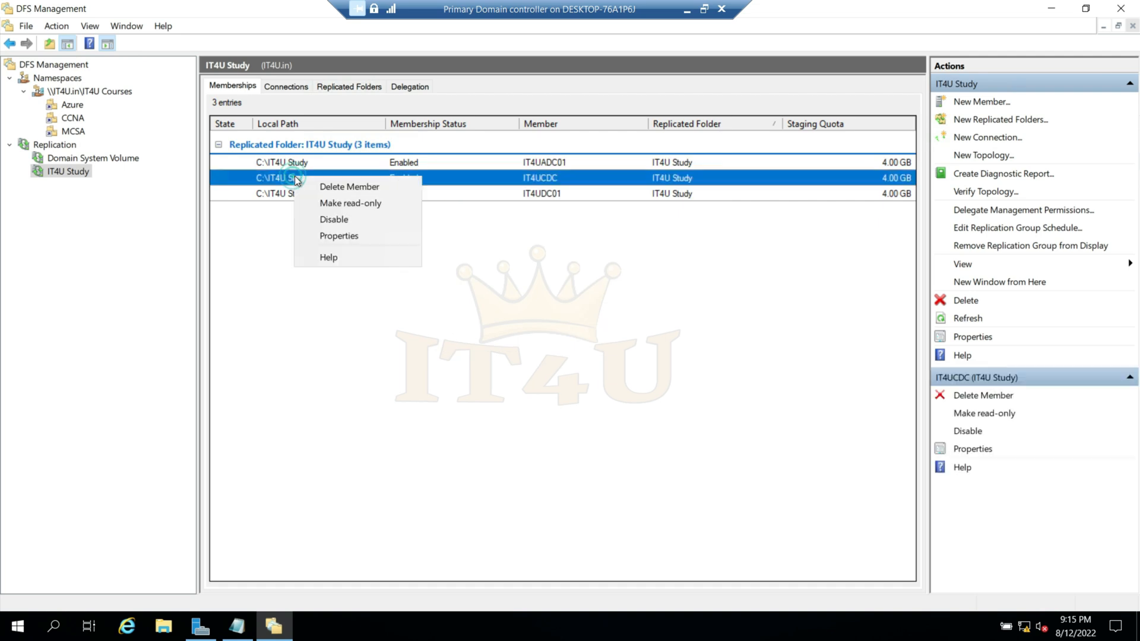
left_click(350, 237)
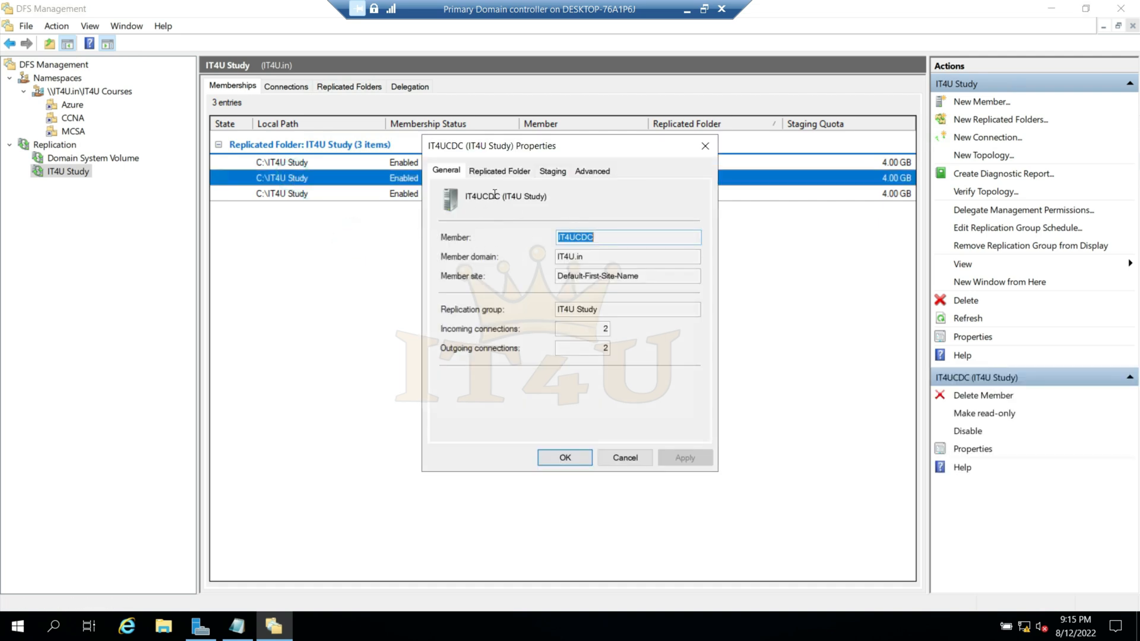
left_click(490, 173)
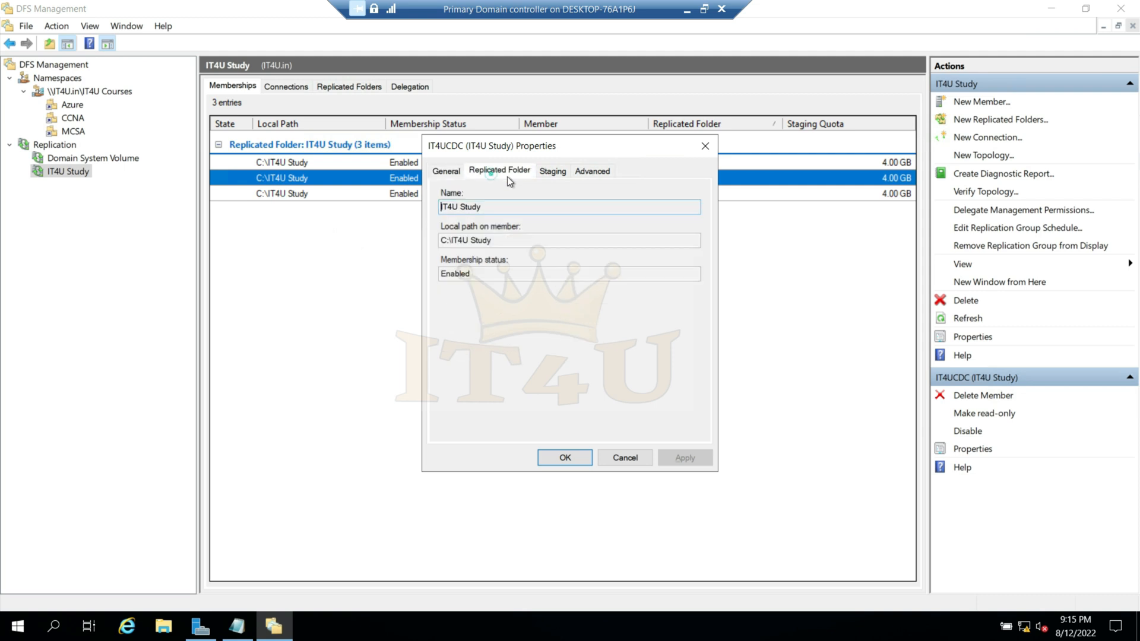
left_click(551, 173)
left_click(599, 174)
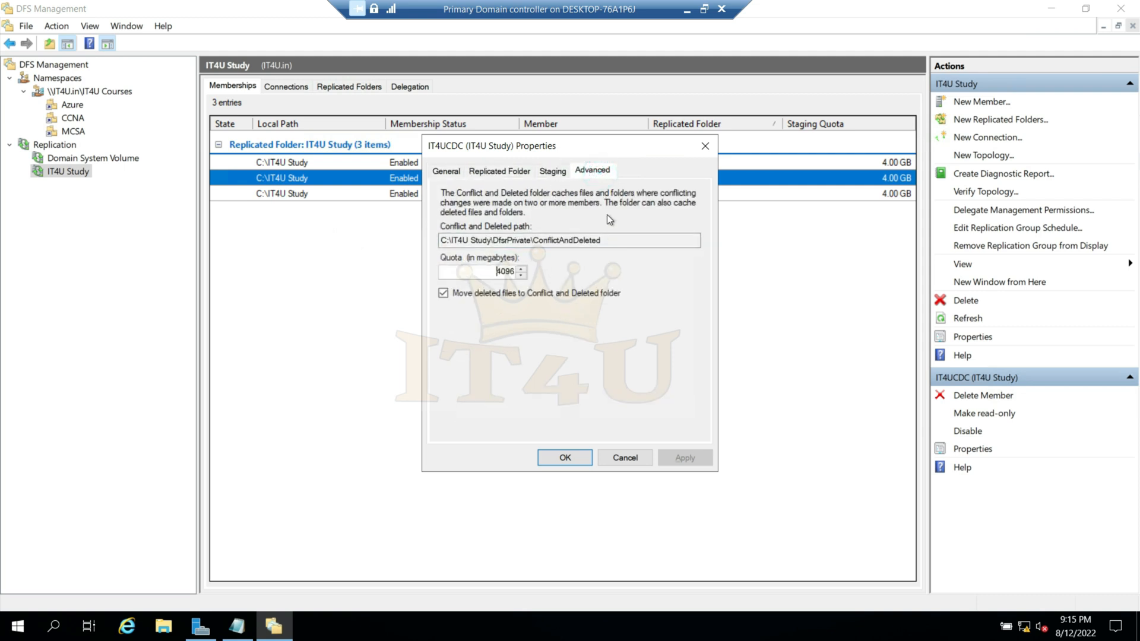
left_click(549, 173)
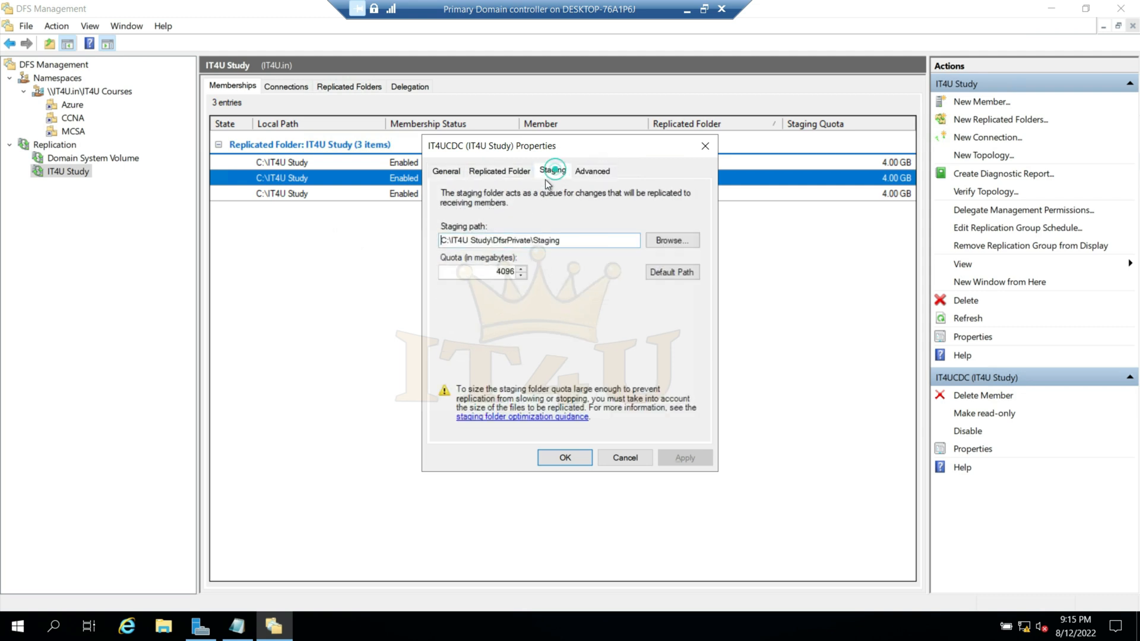
left_click(506, 173)
left_click(446, 171)
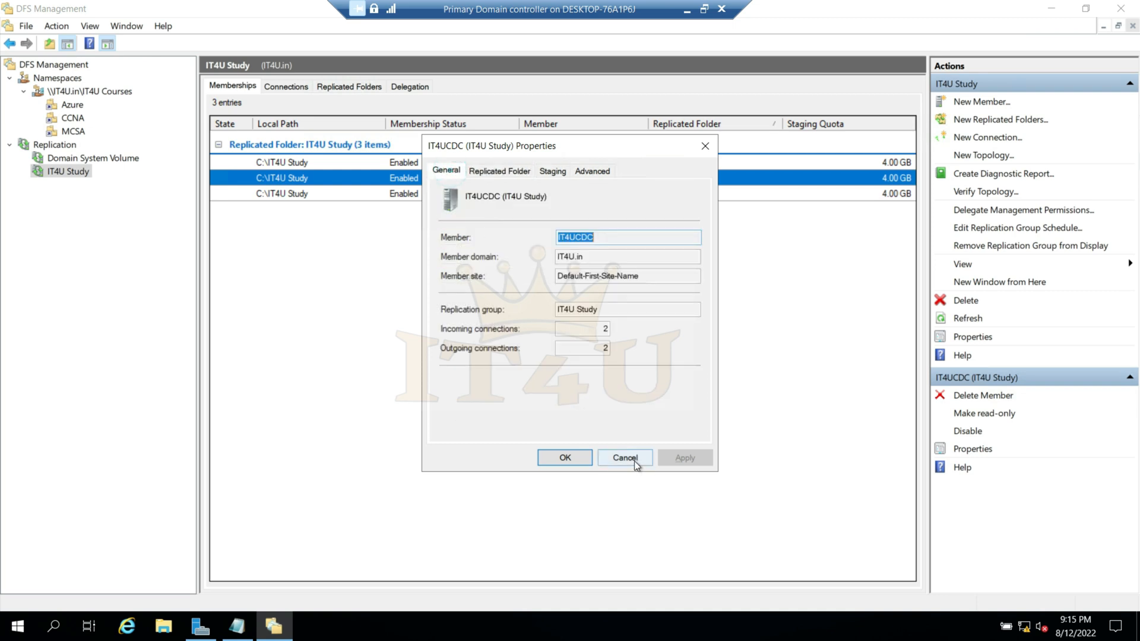
left_click(624, 458)
- View the general membership properties of IT4UDC01 in the IT4U Study group
left_click(299, 195)
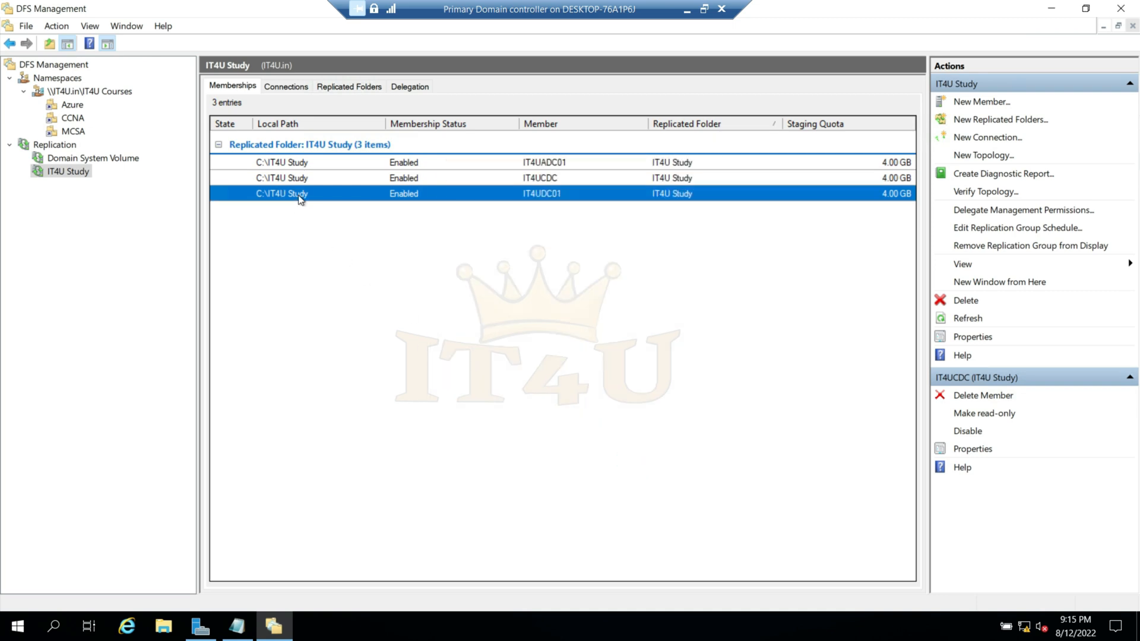
right_click(299, 197)
left_click(350, 241)
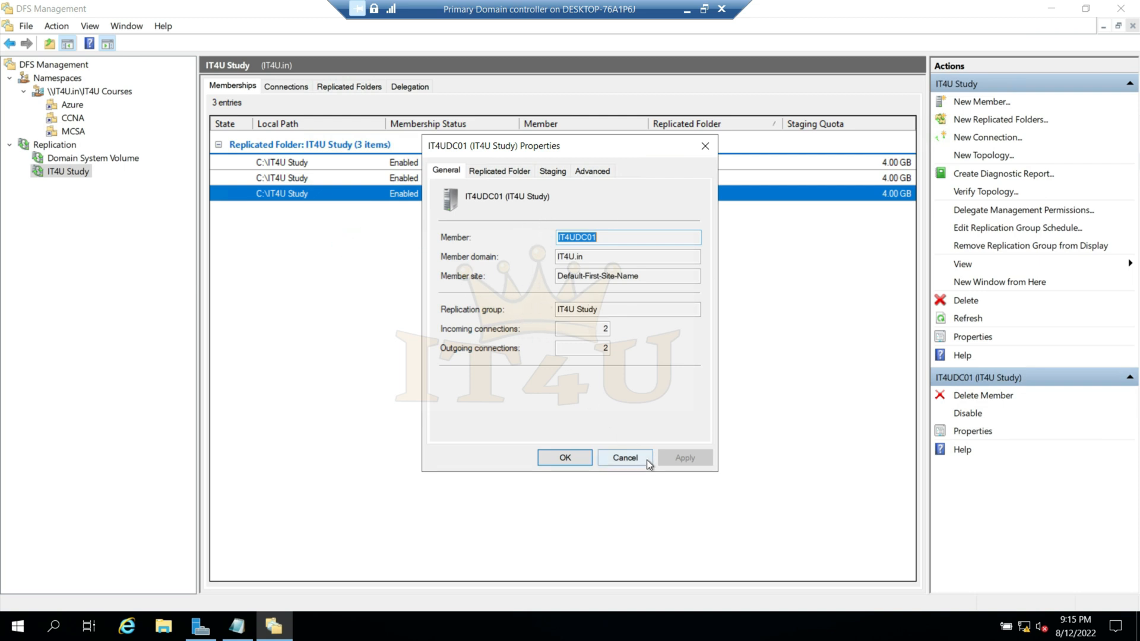
left_click(625, 458)
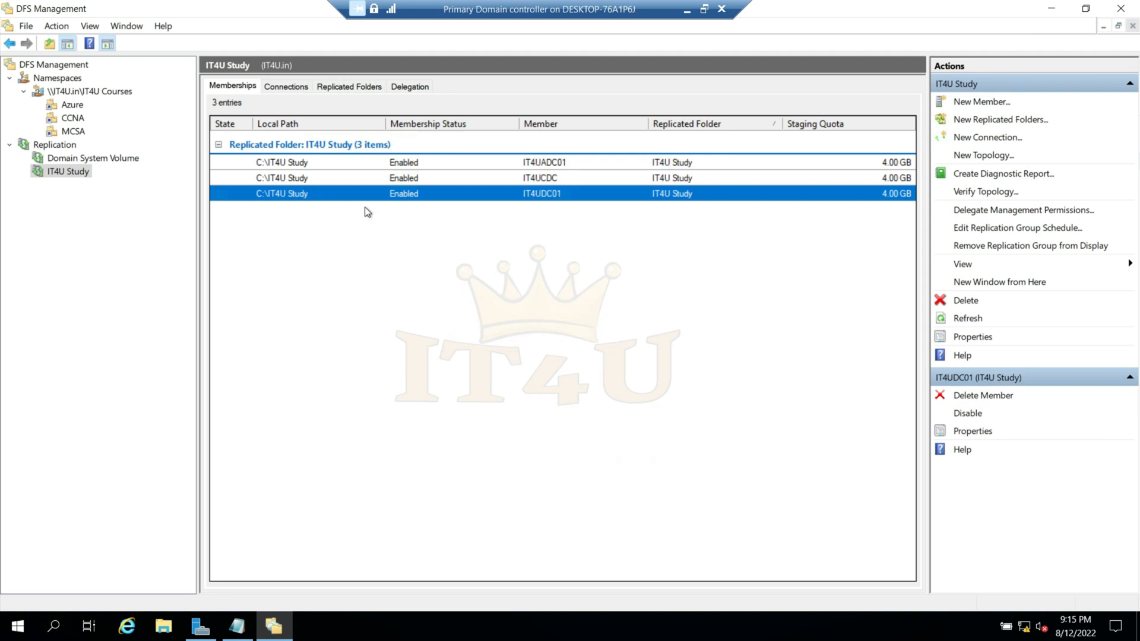
- Switch to the Child Domain Controller and open its C:\IT4U Study folder
left_click(463, 164)
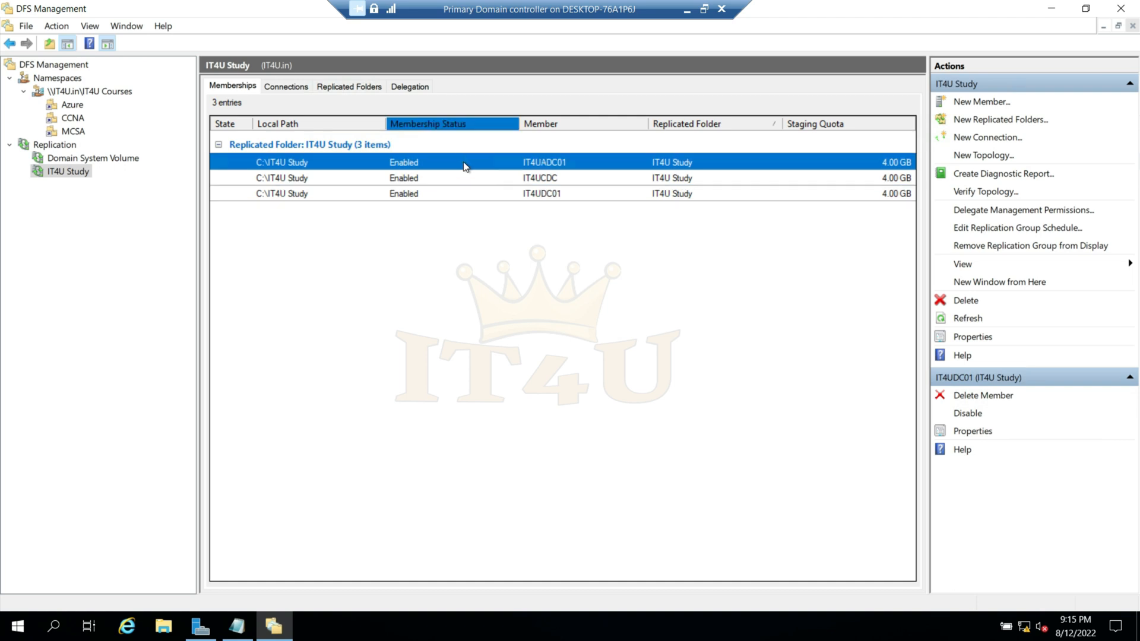
left_click(305, 179)
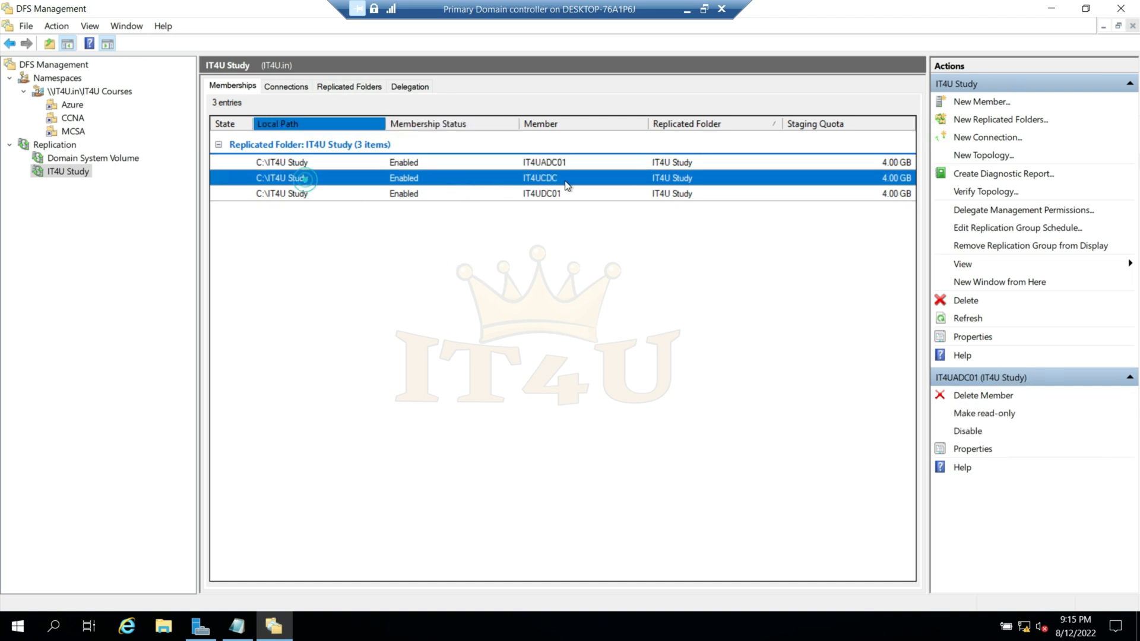
left_click(687, 10)
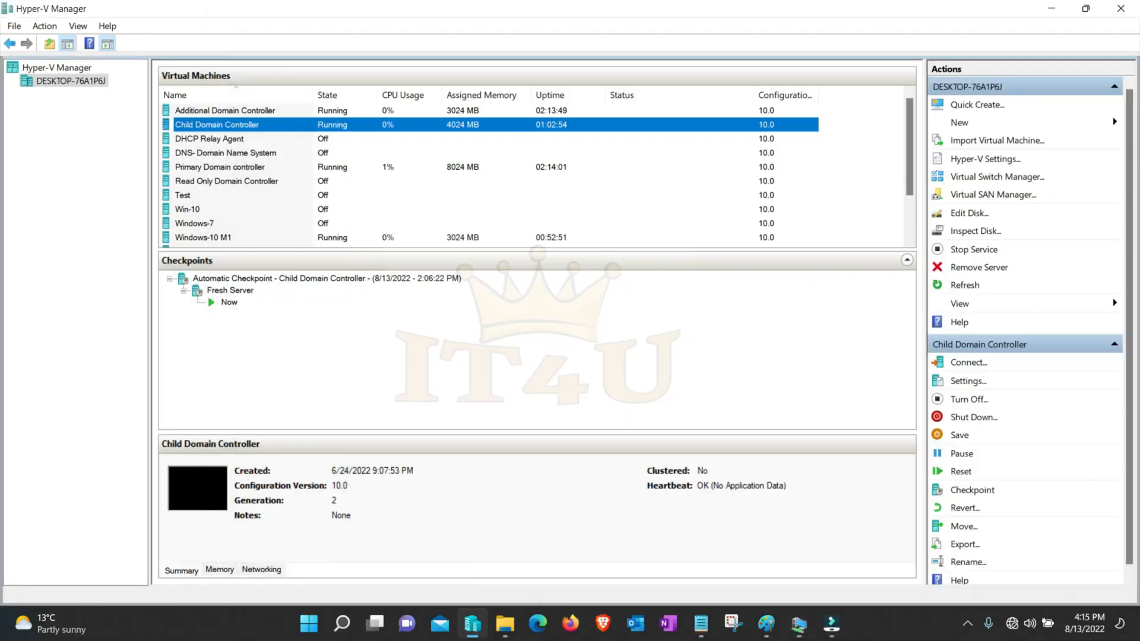
left_click(799, 623)
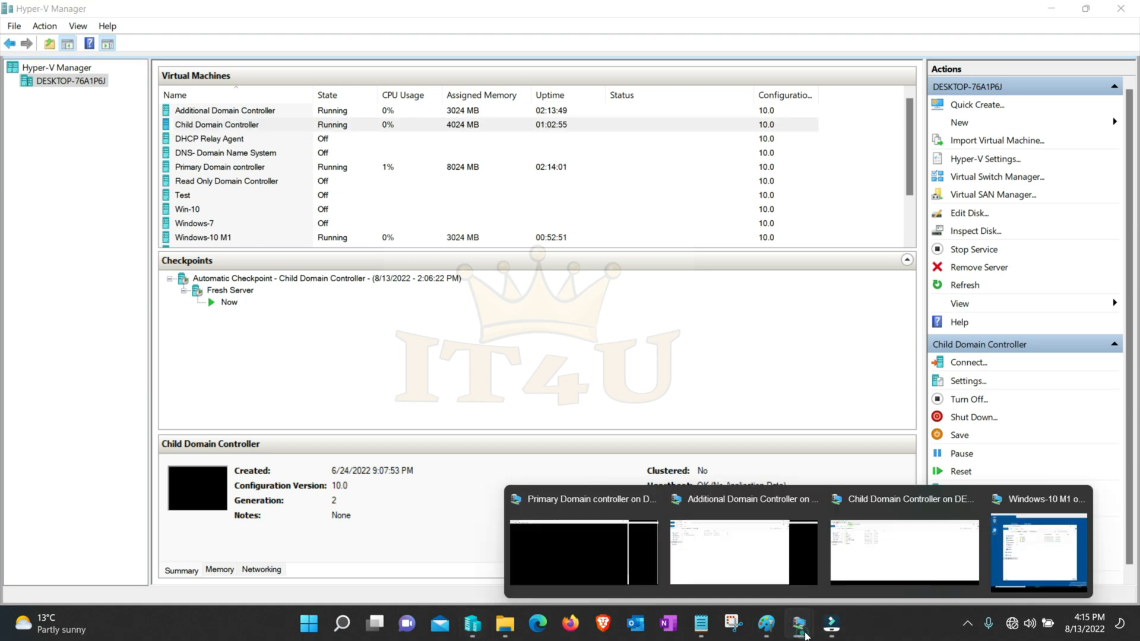
left_click(930, 553)
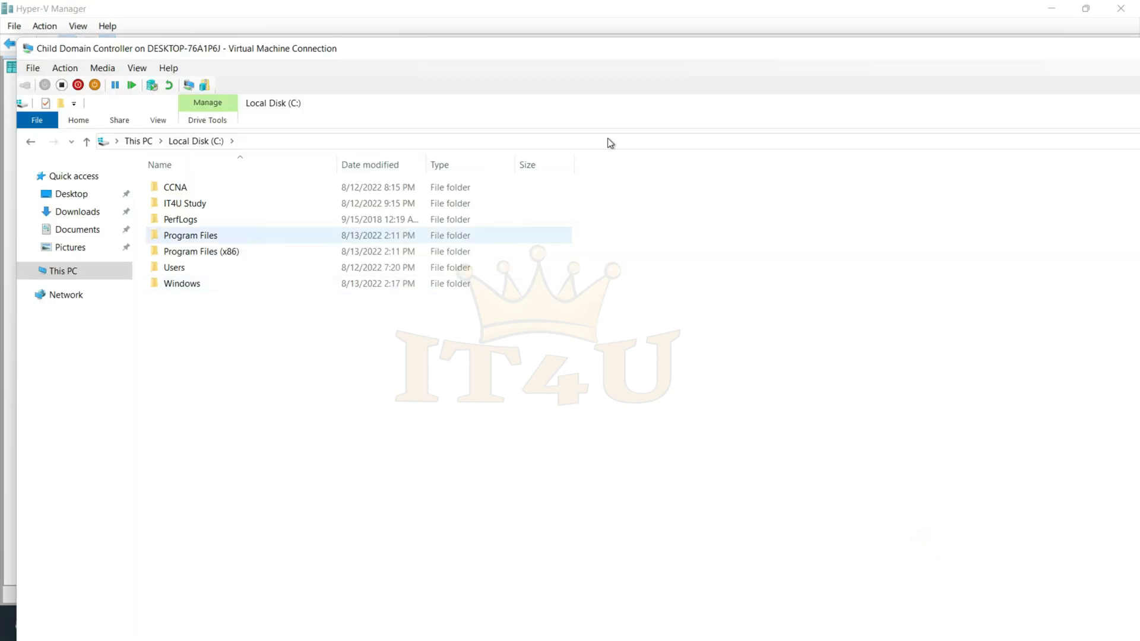
double_click(642, 58)
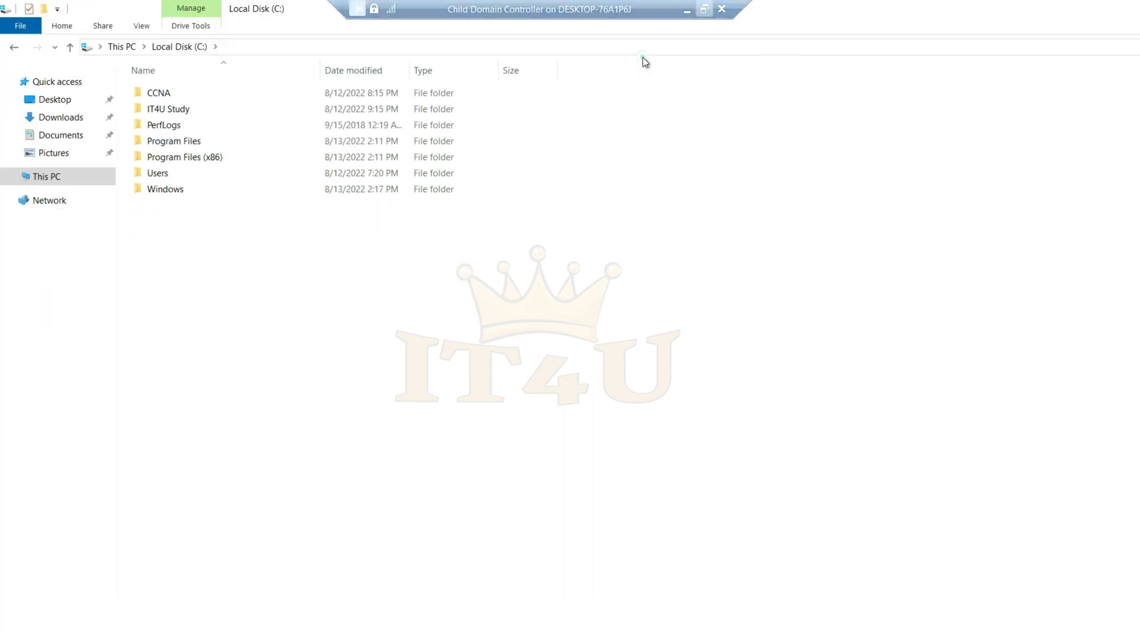
double_click(185, 110)
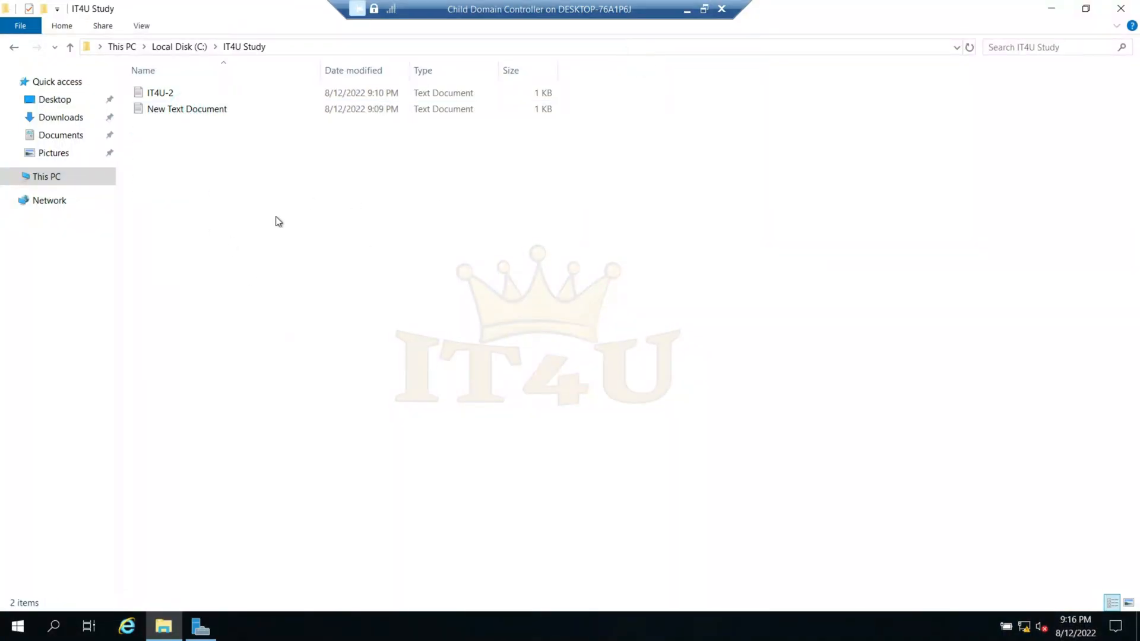
- Read the IT4U-2 text file on the Child Domain Controller and close it without changes
left_click(169, 145)
double_click(167, 95)
left_click(228, 160)
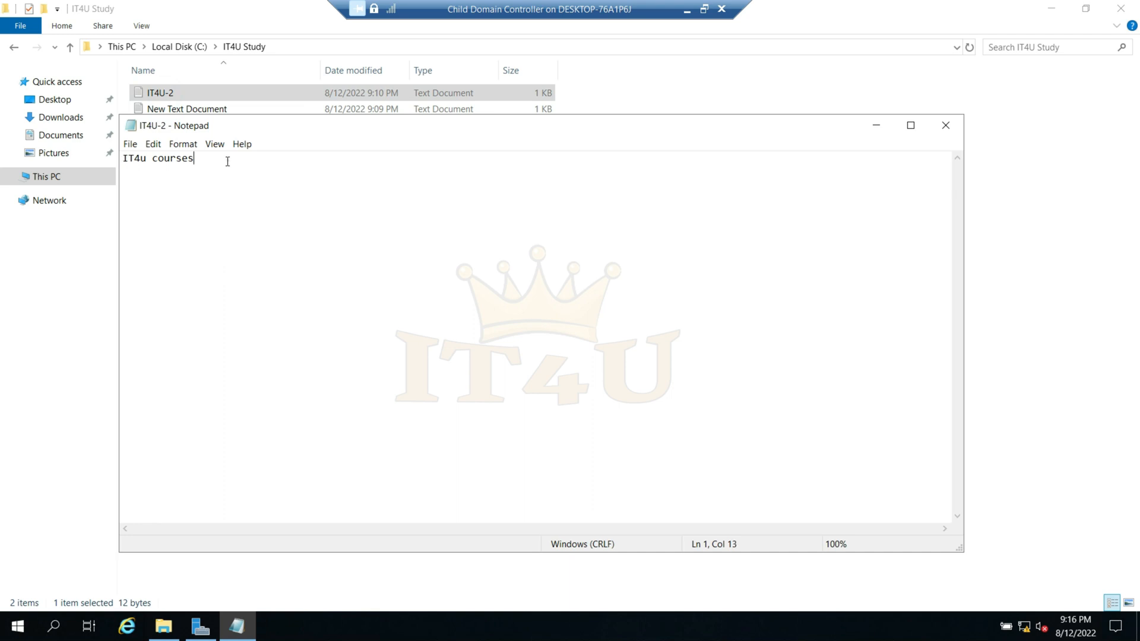
left_click(944, 126)
- Add the lines CCNA, MCSA and Azure below a blank line in the IT4U-2 text file, then save and close it
double_click(172, 94)
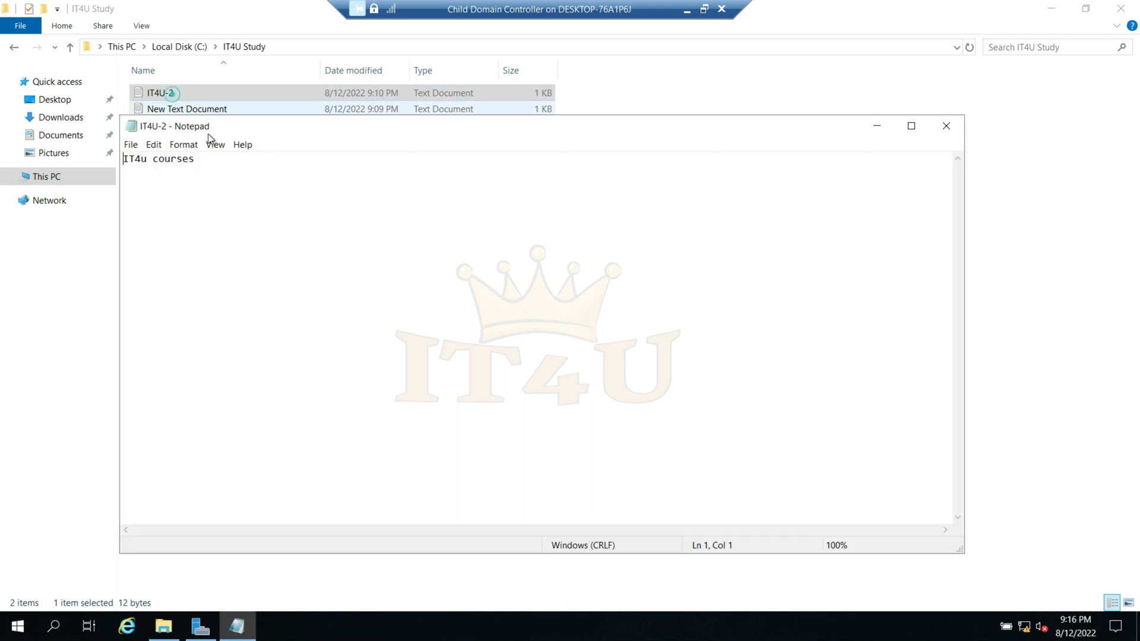
left_click(230, 170)
key("Return")
key("Return")
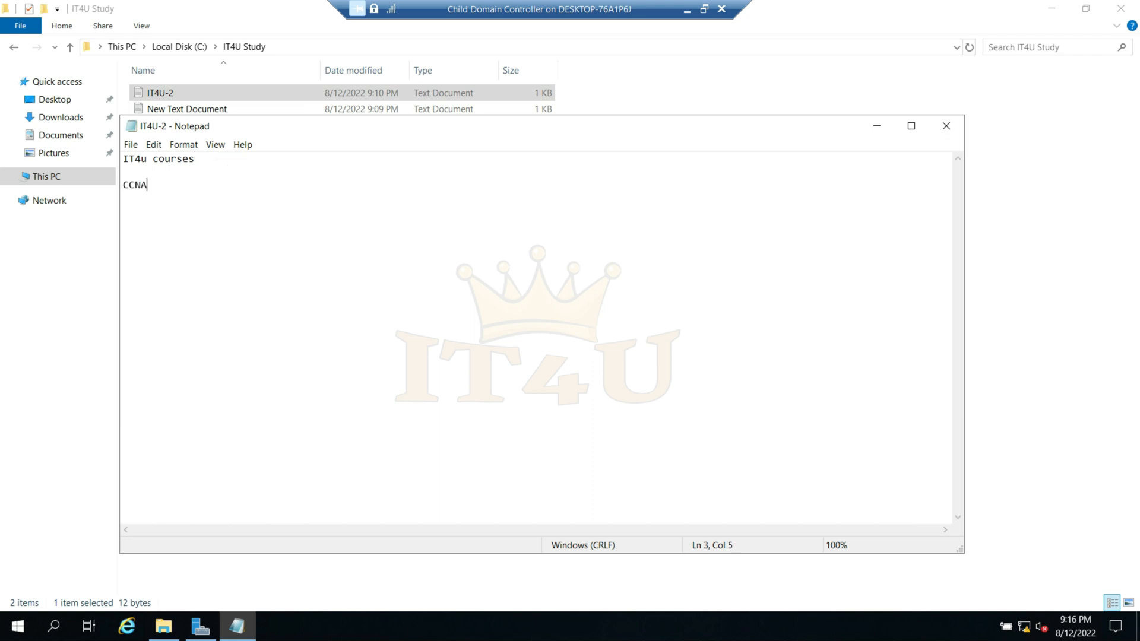
type("MCSA ")
type("Azure")
left_click(132, 145)
left_click(162, 187)
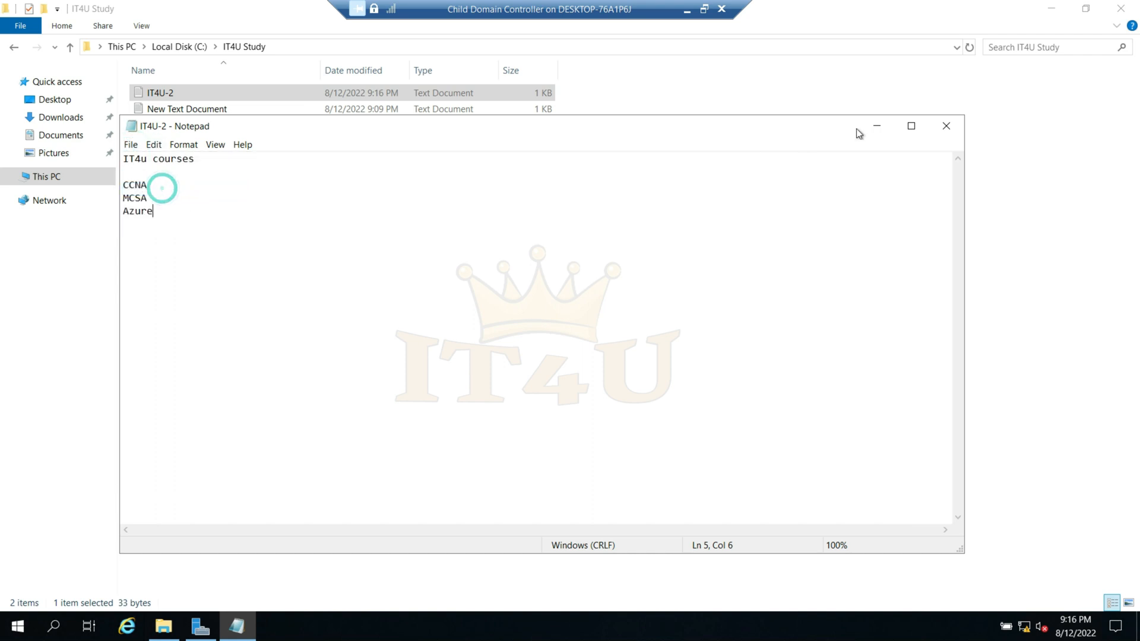
left_click(947, 126)
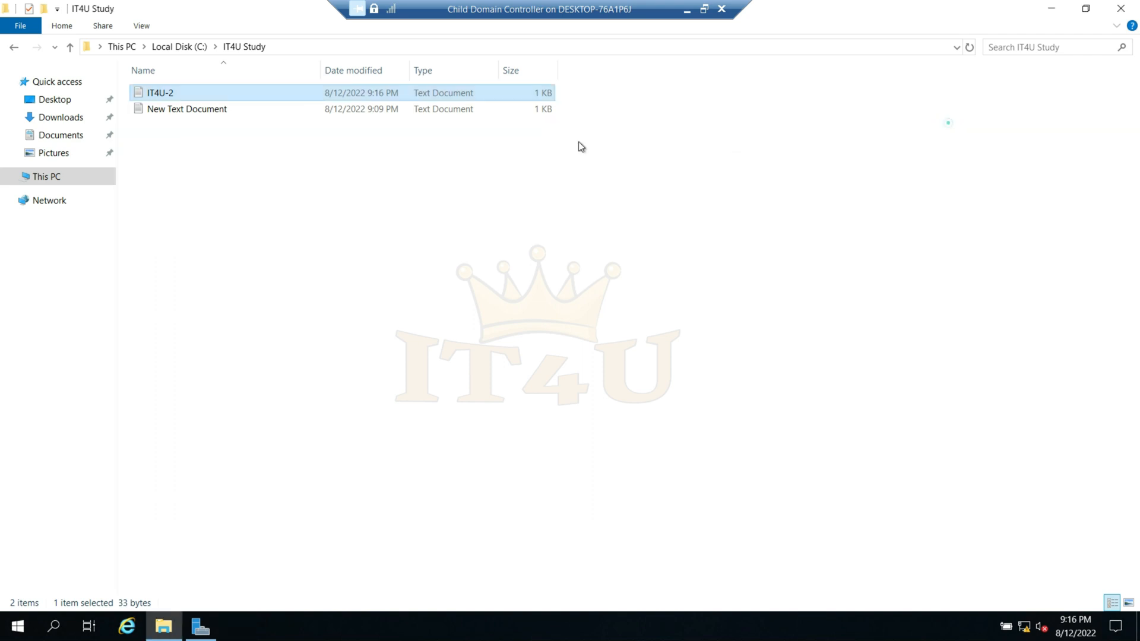
- Add the lines MCSA 2022, CCNA 2022 and Azure 2022 to New Text Document, then save and close it
double_click(178, 112)
key("Return")
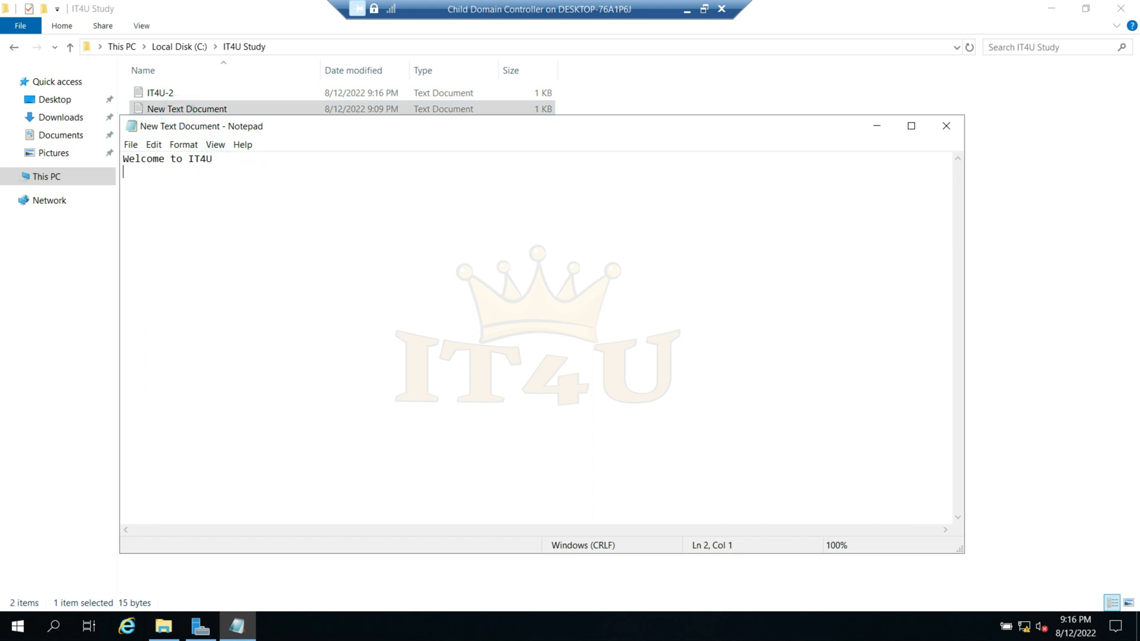
type("MCSA 2022")
key("Return")
type("CCNA 2022")
key("Return")
type("Azure 2022")
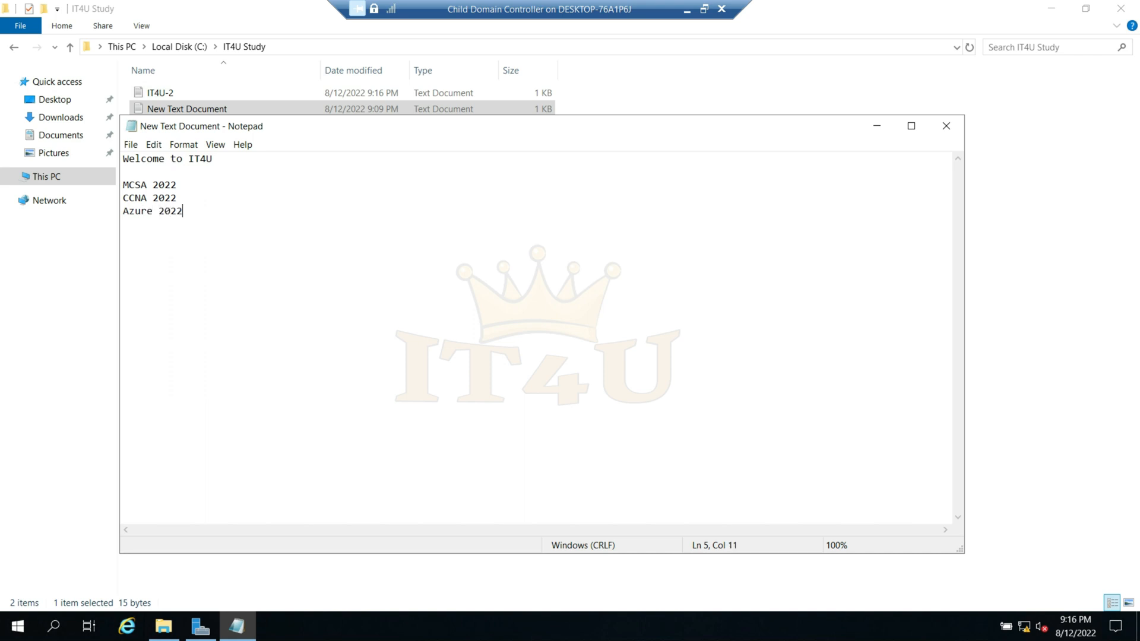
left_click(946, 125)
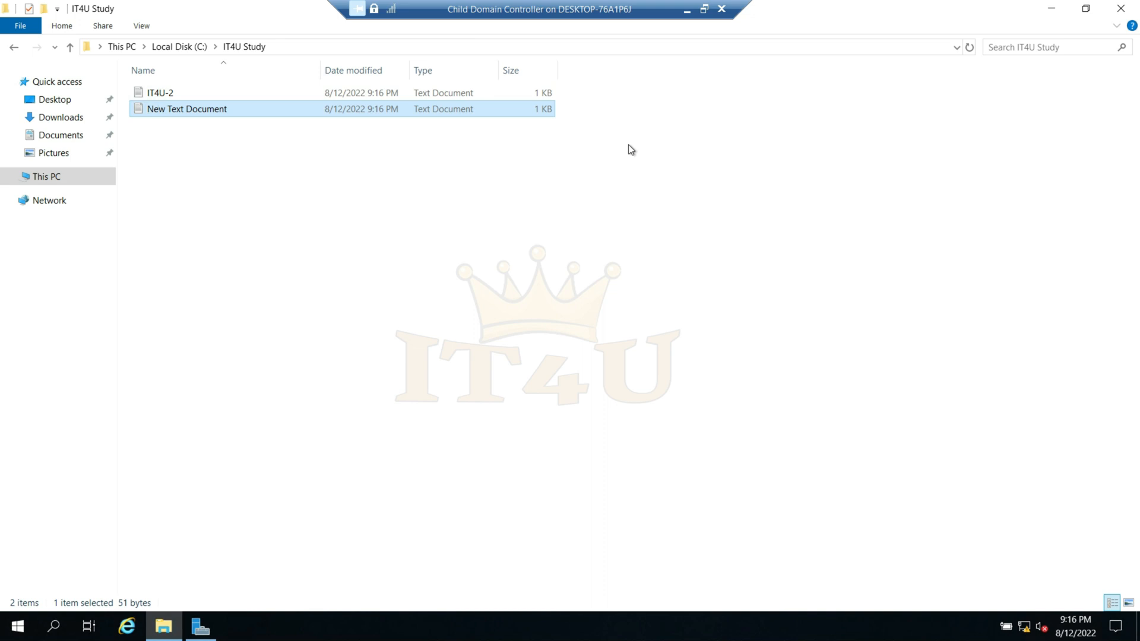
left_click(592, 234)
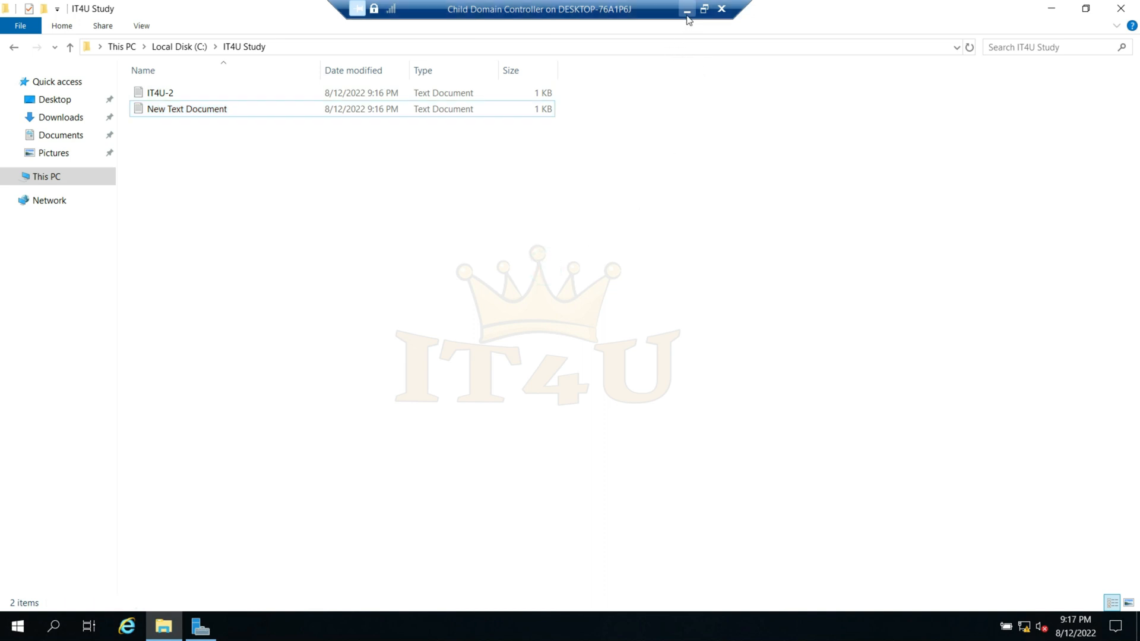
- Switch to the Primary Domain controller and open its C:\IT4U Study folder
left_click(704, 9)
mouse_move(798, 623)
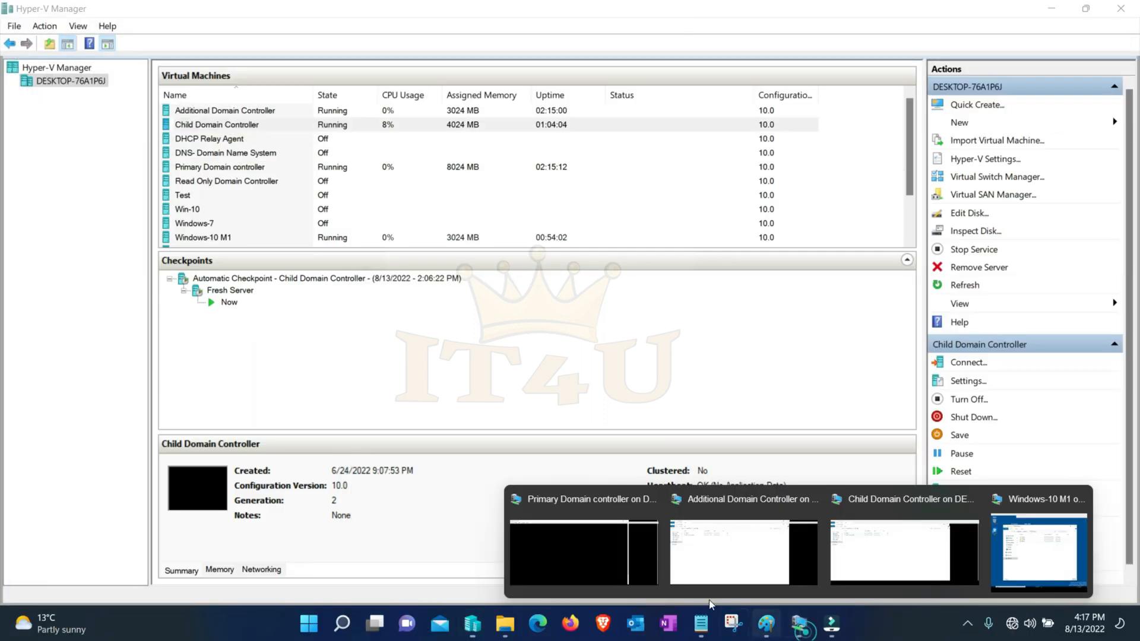
left_click(575, 551)
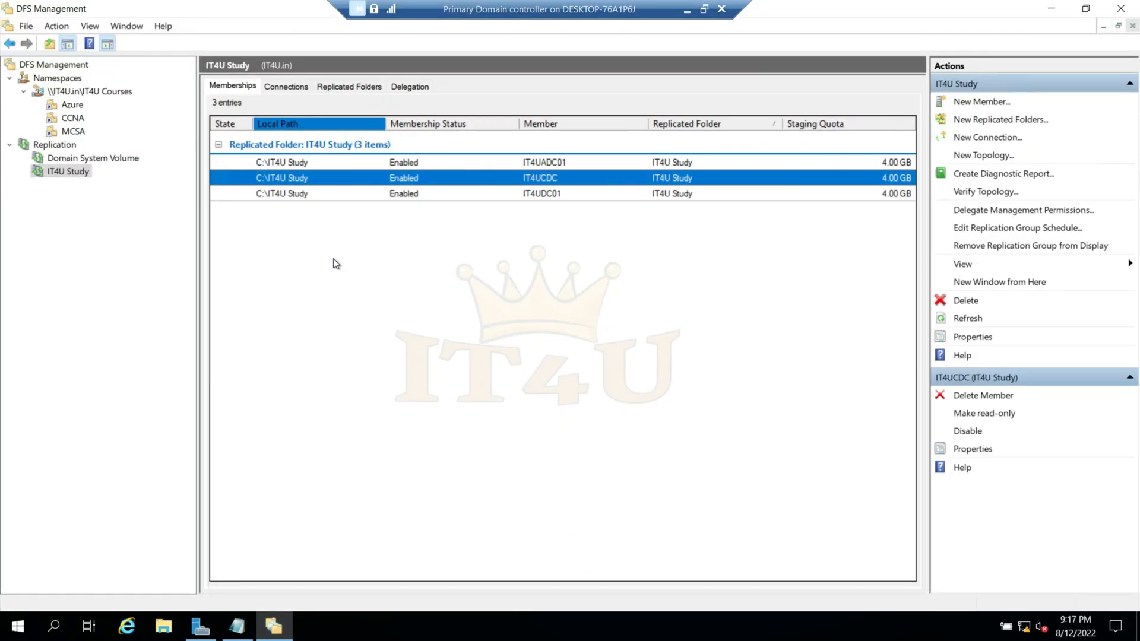
left_click(166, 628)
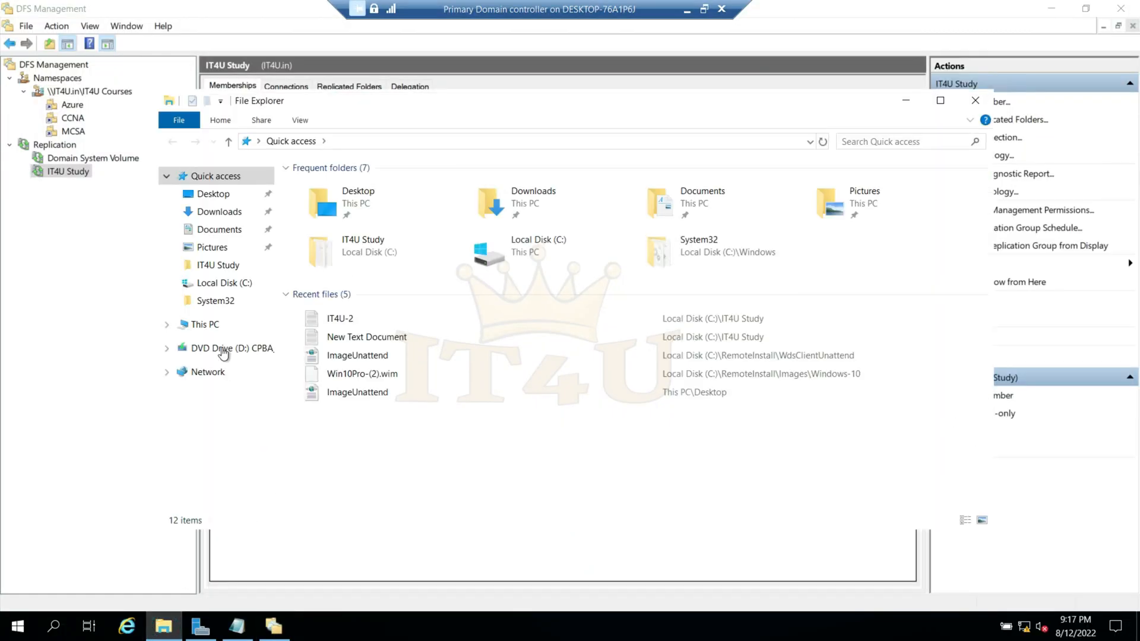
left_click(213, 327)
double_click(377, 342)
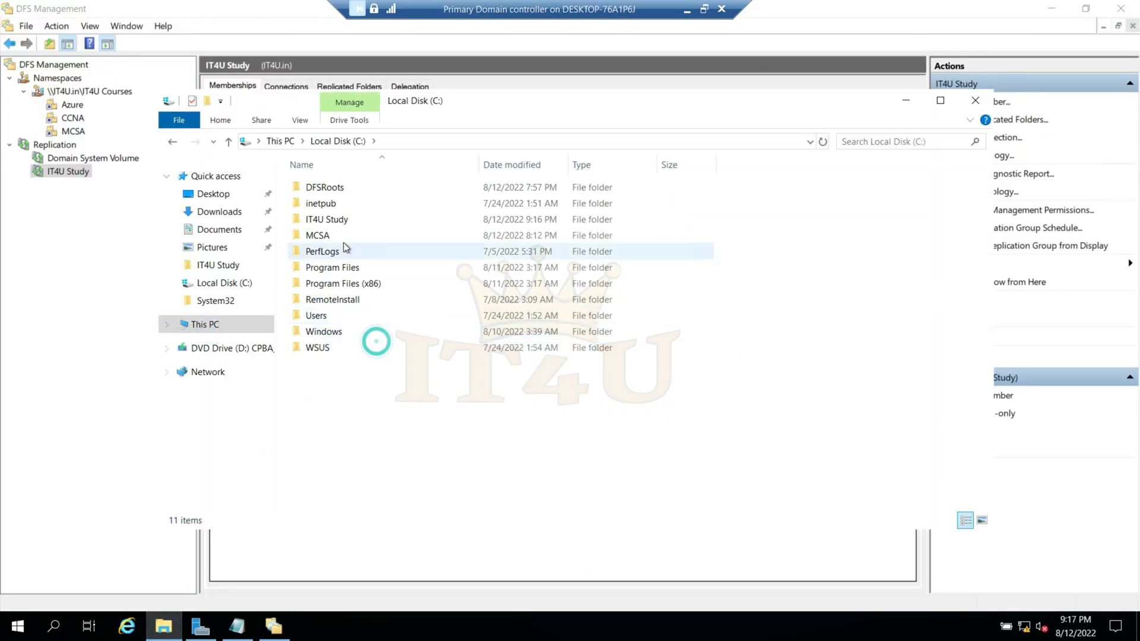
double_click(339, 220)
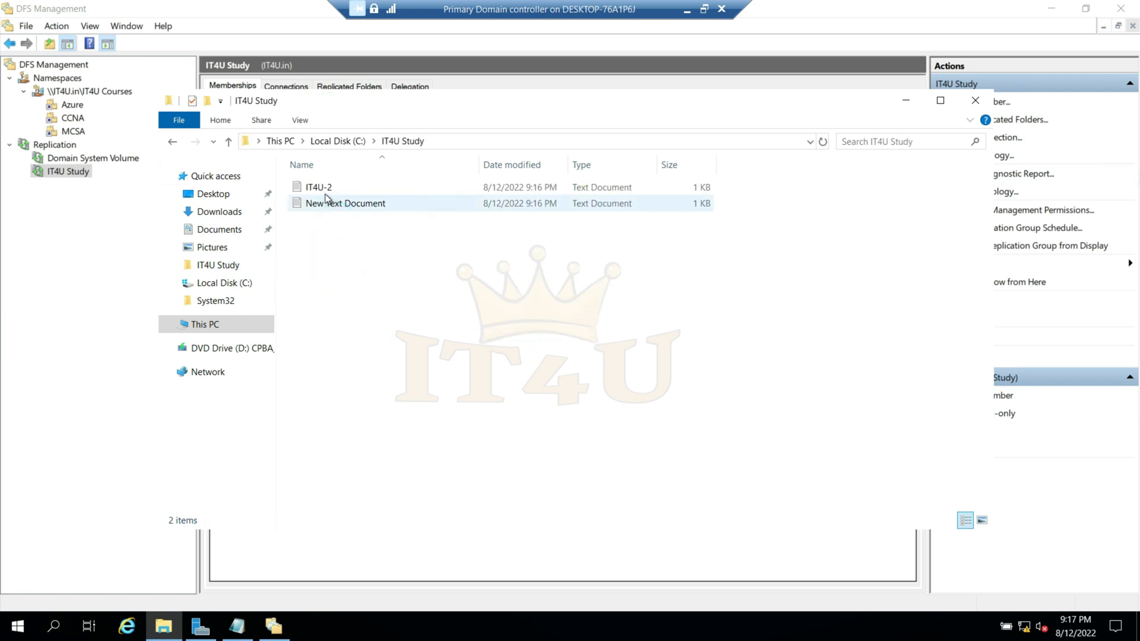
- Check the added lines in IT4U-2 and New Text Document on the Primary Domain controller, closing both files
left_click(323, 190)
double_click(323, 189)
left_click_drag(333, 285, 284, 259)
left_click(381, 306)
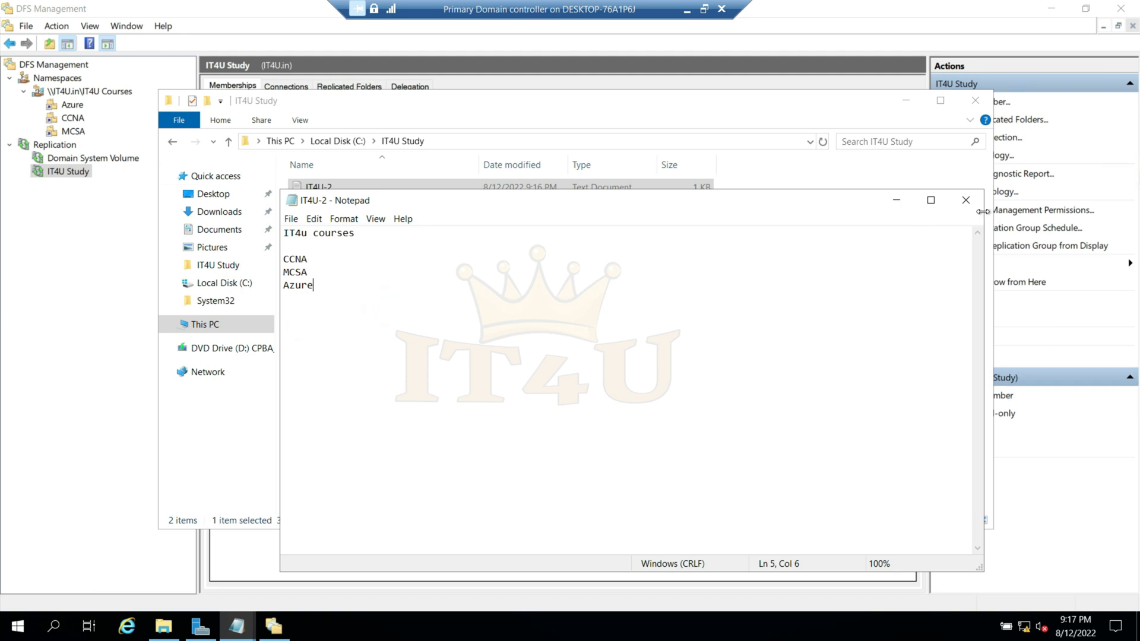
left_click(966, 200)
double_click(336, 202)
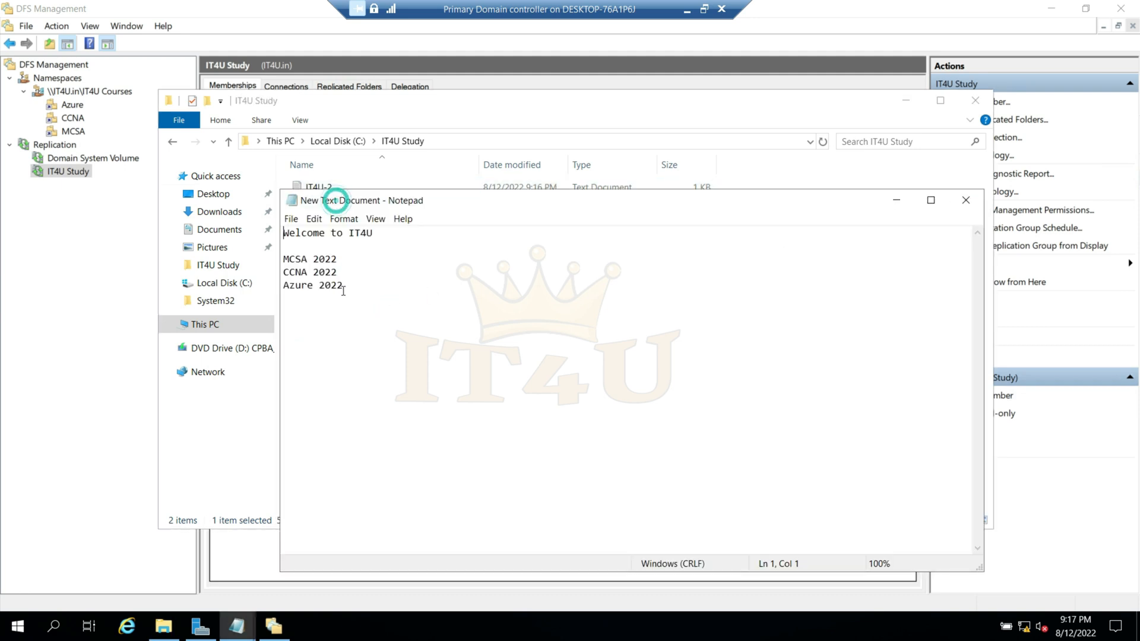
left_click_drag(283, 259, 361, 287)
left_click(966, 200)
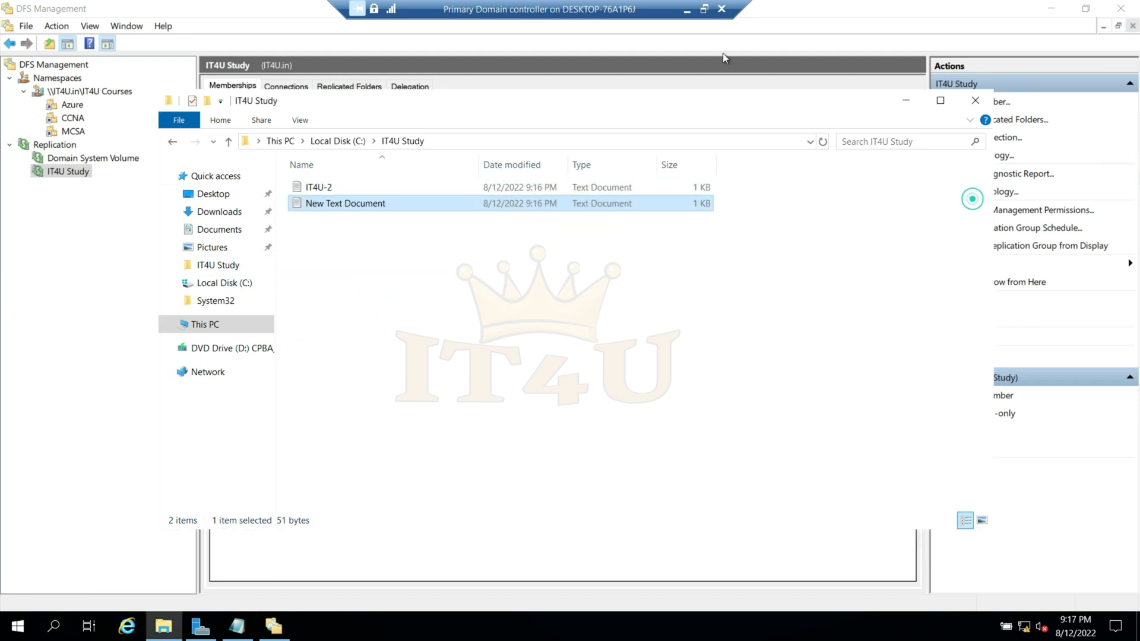
- Switch to the Additional Domain Controller and check the added course lines in its IT4U-2 file
left_click(685, 9)
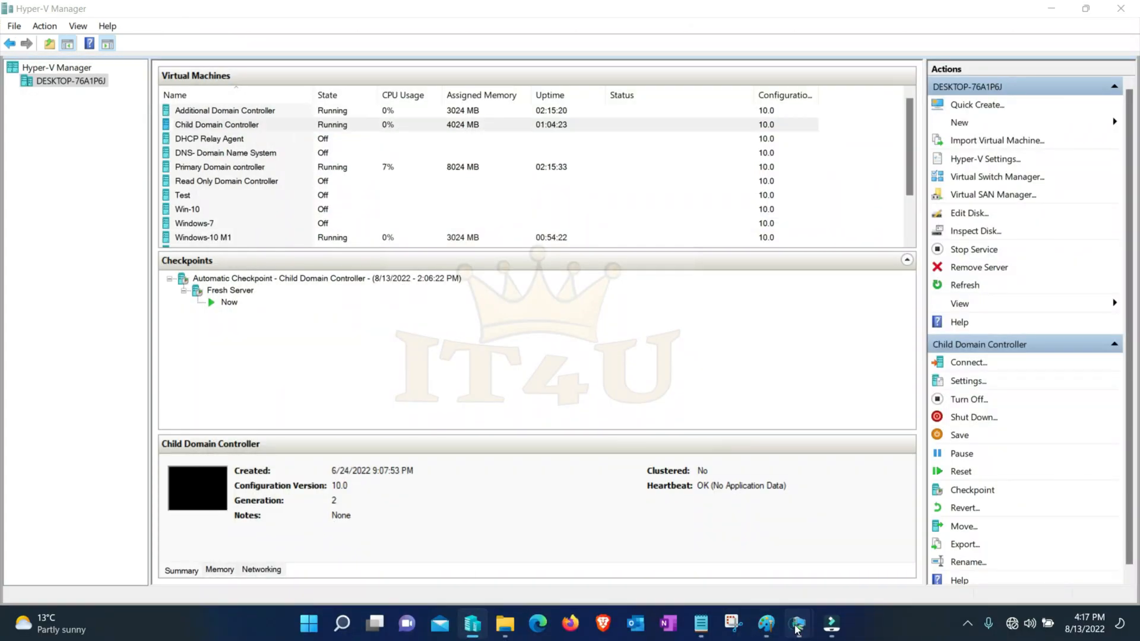
mouse_move(799, 624)
left_click(738, 562)
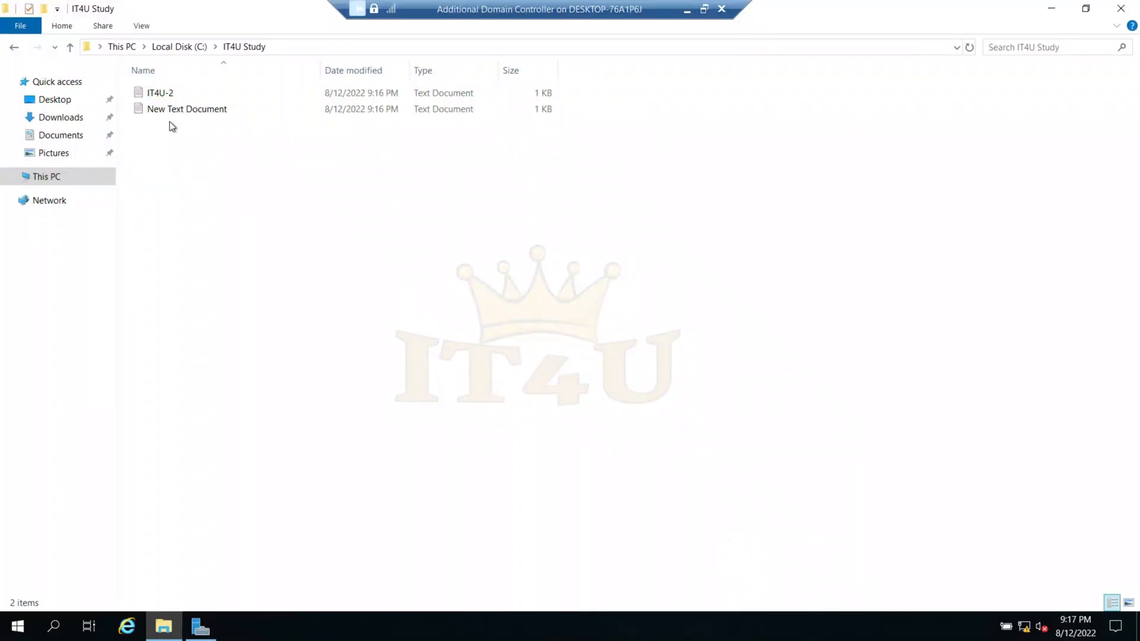
double_click(167, 95)
left_click_drag(166, 200, 103, 165)
left_click(926, 106)
- Compare the original line with the added 2022 course lines in New Text Document on the Additional Domain Controller, then close the file
double_click(200, 111)
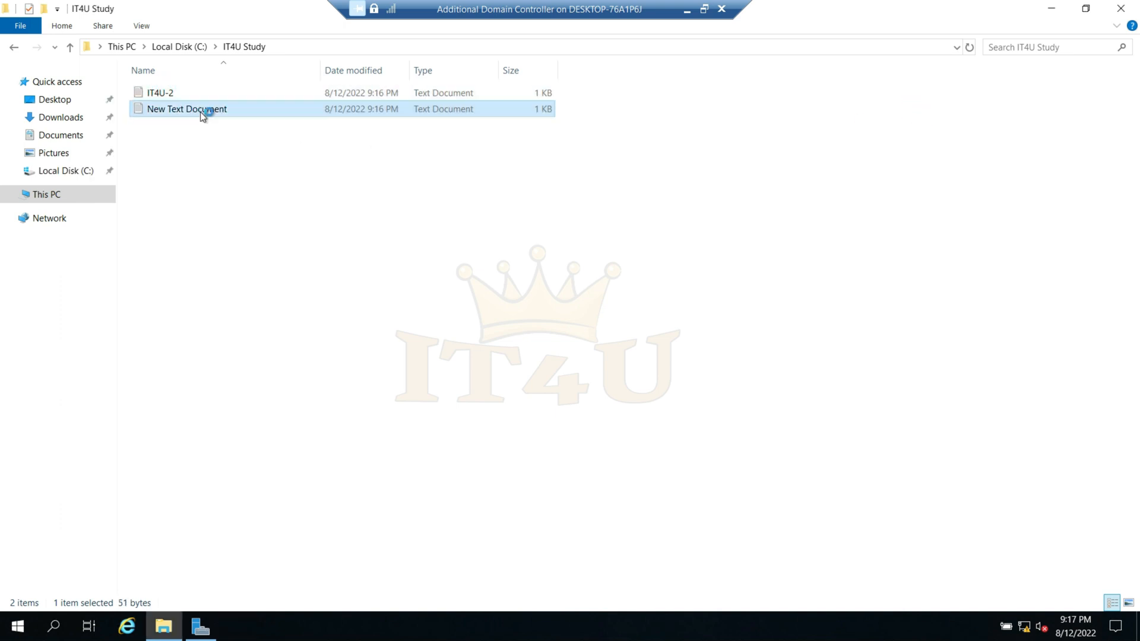
left_click_drag(177, 201, 103, 175)
left_click(253, 181)
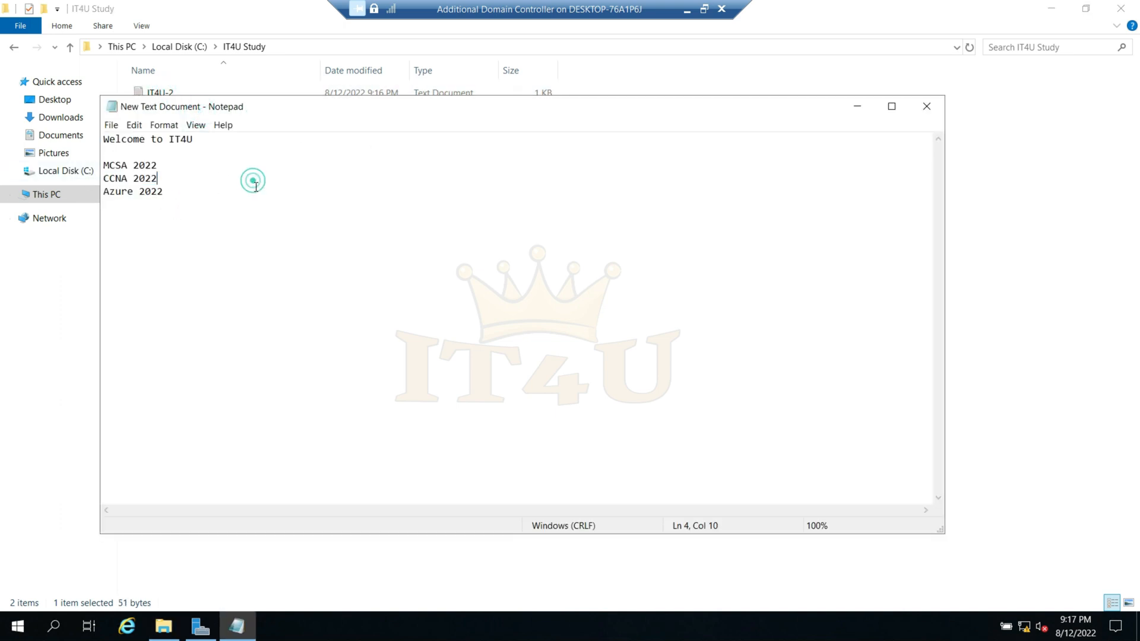
left_click_drag(320, 104, 383, 141)
left_click_drag(277, 178, 165, 176)
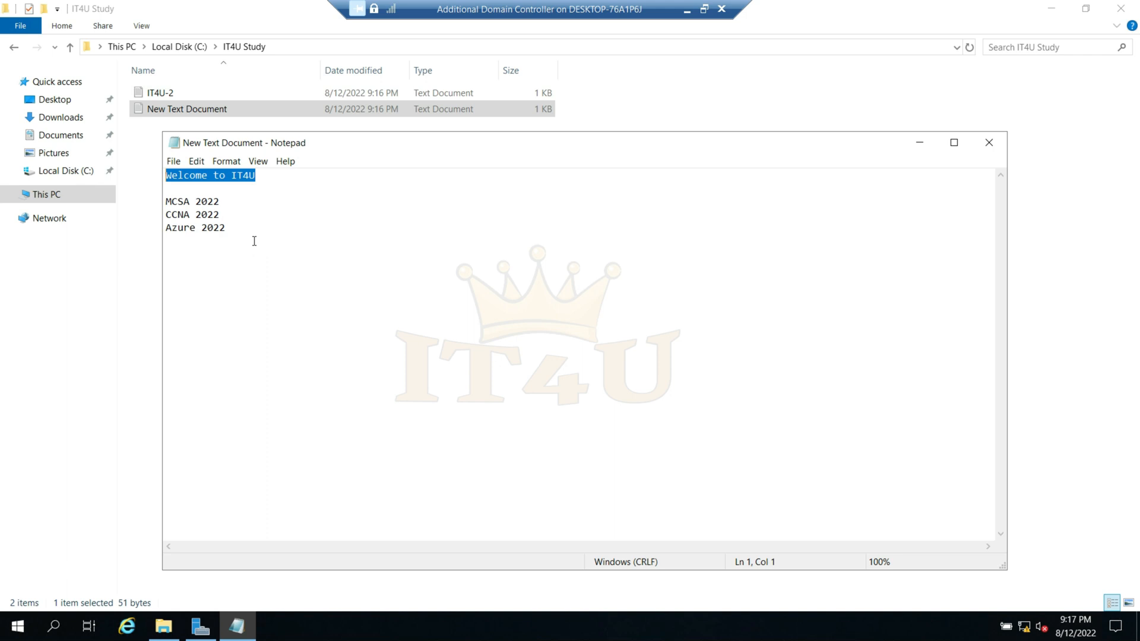
left_click_drag(229, 229, 164, 202)
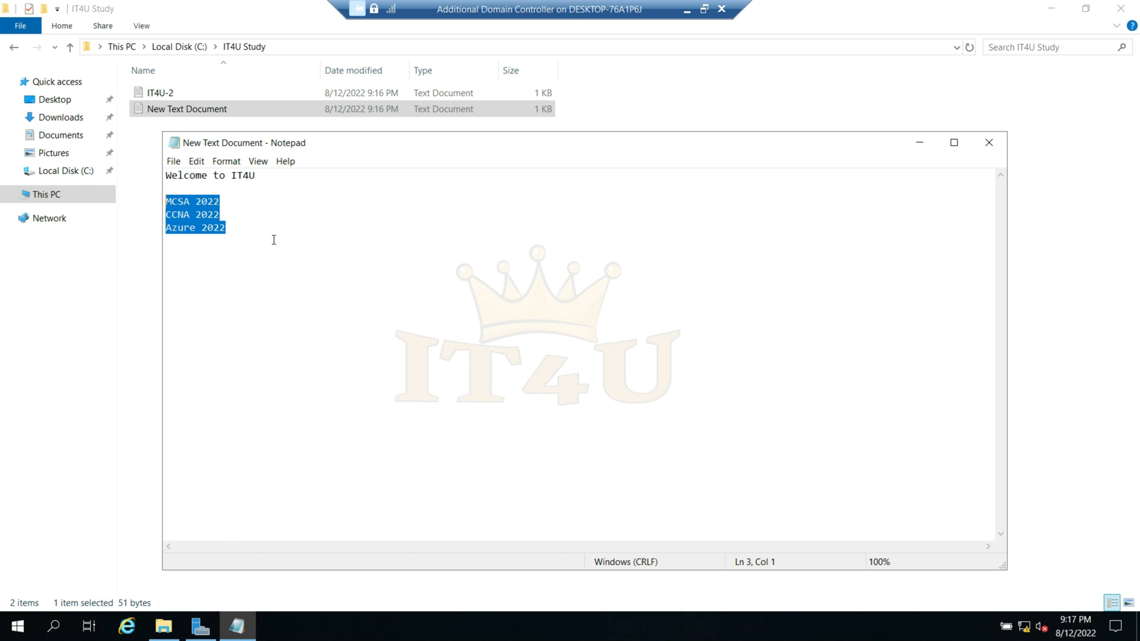
left_click_drag(278, 179, 132, 171)
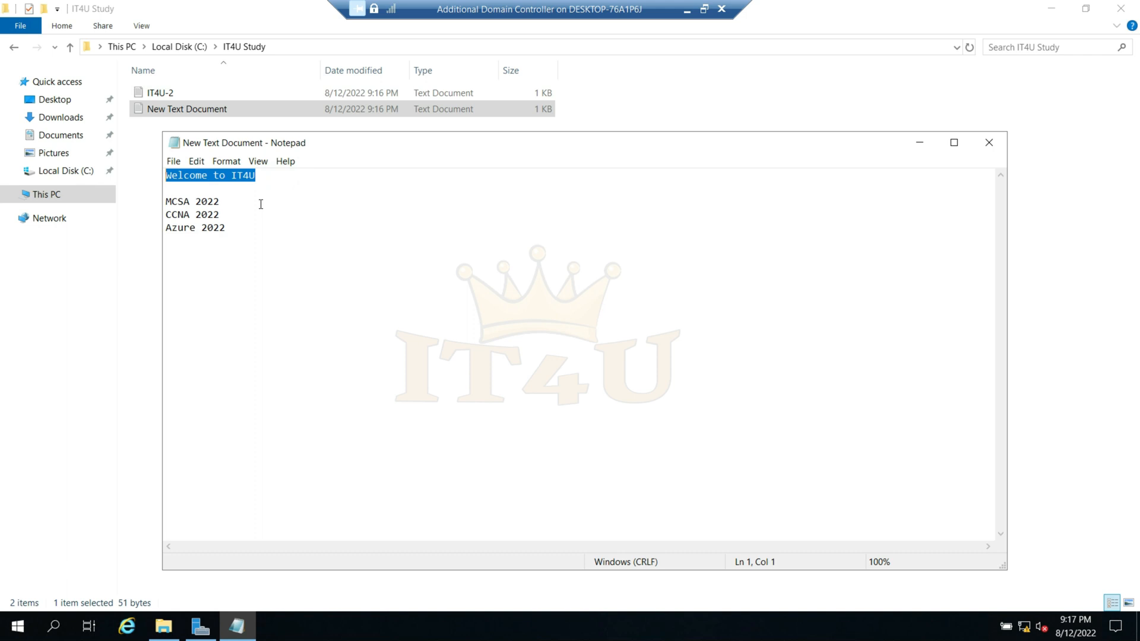
left_click_drag(243, 232, 166, 202)
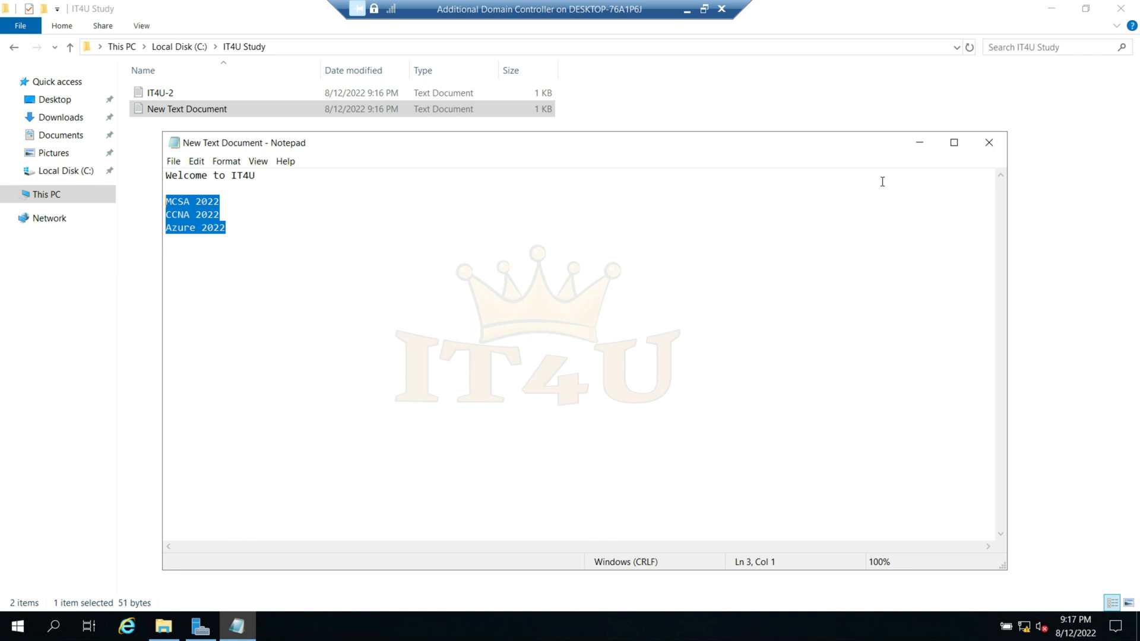
left_click(988, 144)
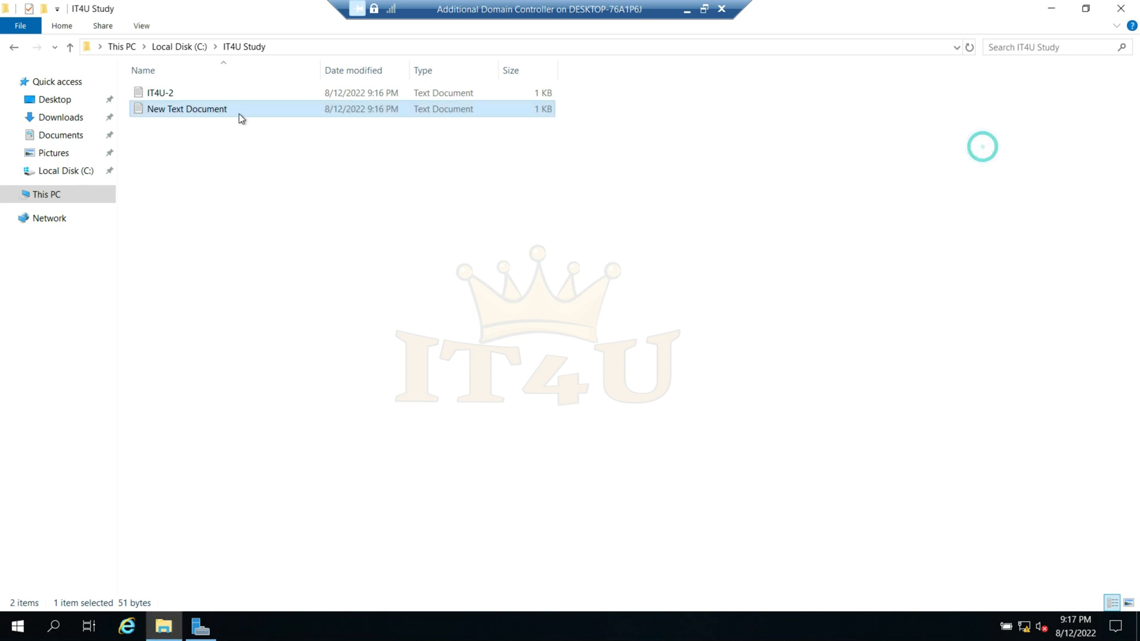
- Reopen IT4U-2 on the Additional Domain Controller, review its heading and added course lines, and close it
double_click(160, 93)
left_click(263, 178)
triple_click(261, 178)
left_click_drag(203, 231, 162, 201)
triple_click(251, 181)
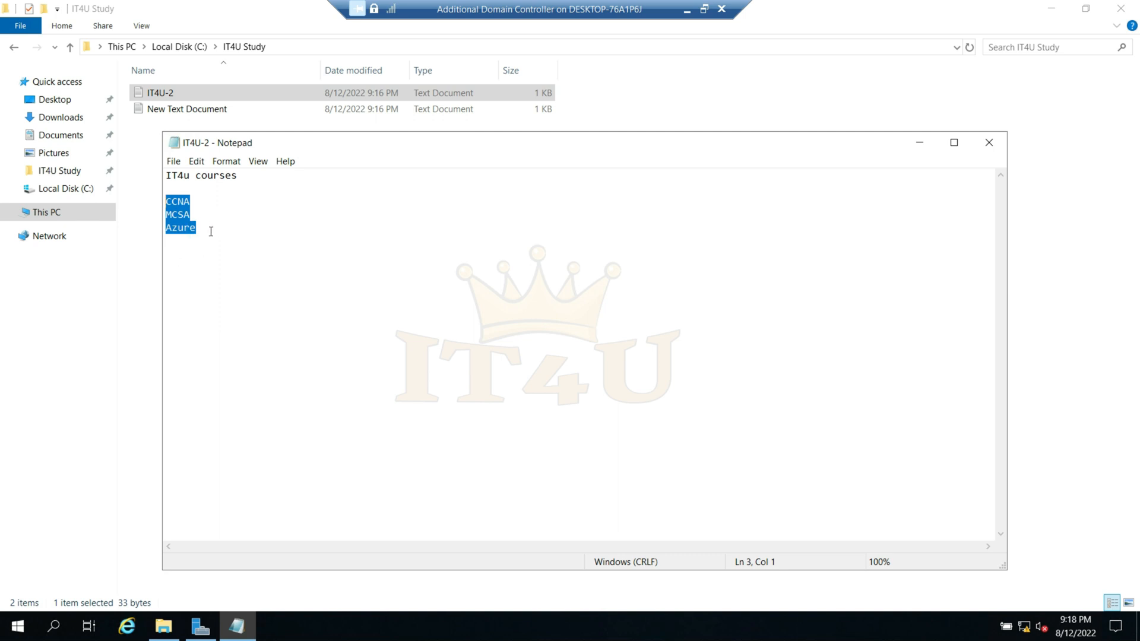
key("alt+F4")
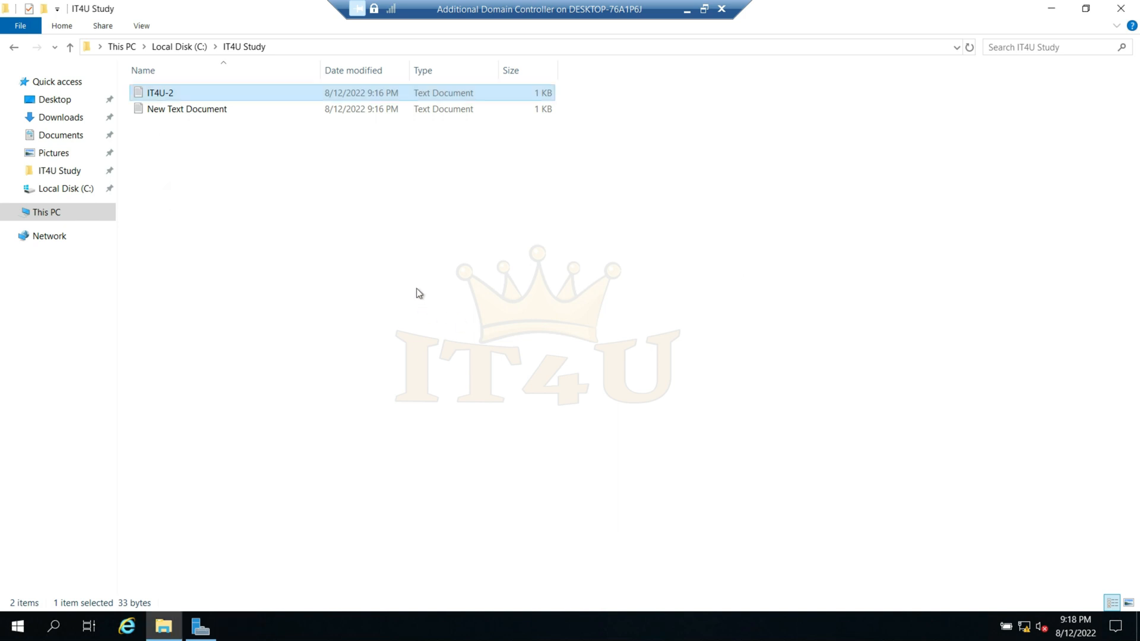
- Minimize the folder window, glance at the replication diagram in Paint, and return to DFS Management on the Primary Domain controller
left_click(1048, 12)
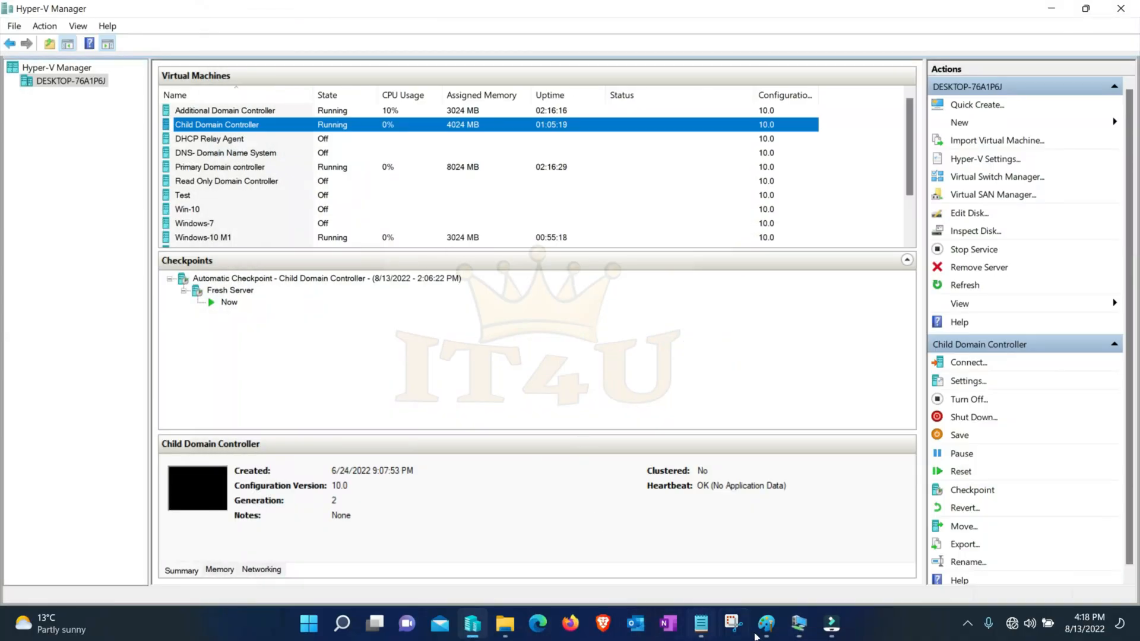
left_click(760, 632)
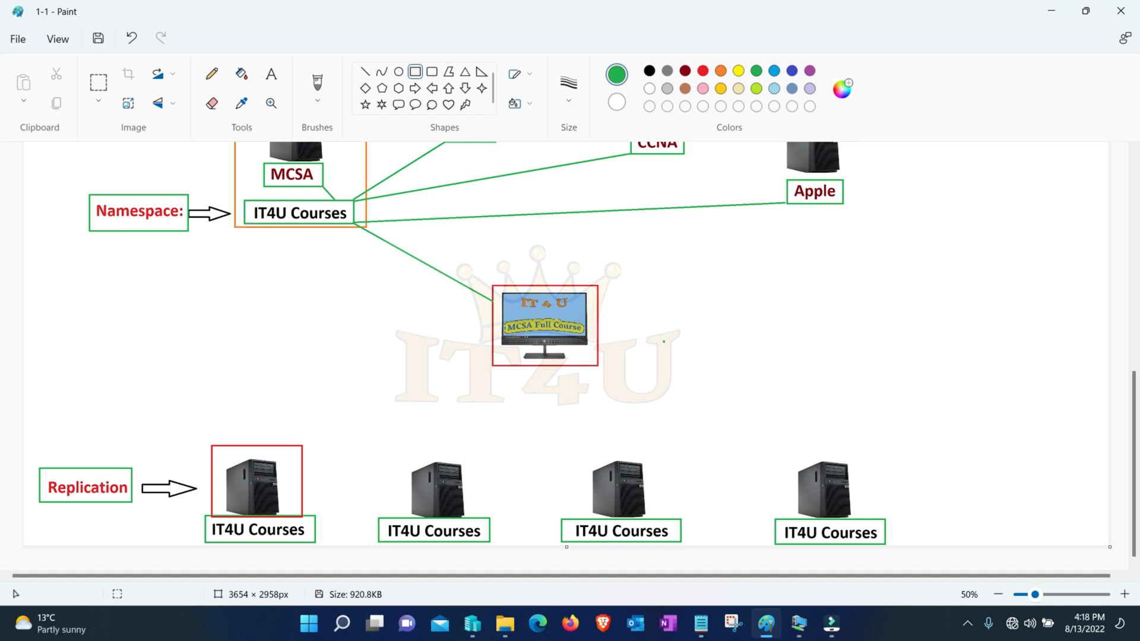
mouse_move(798, 624)
left_click(593, 548)
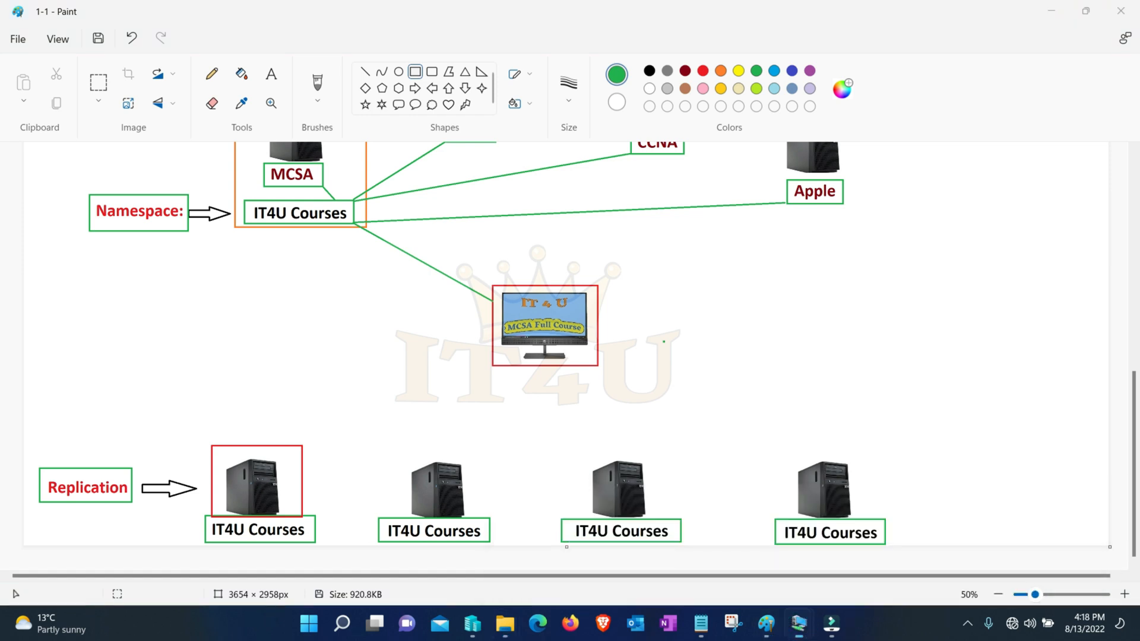
left_click(335, 344)
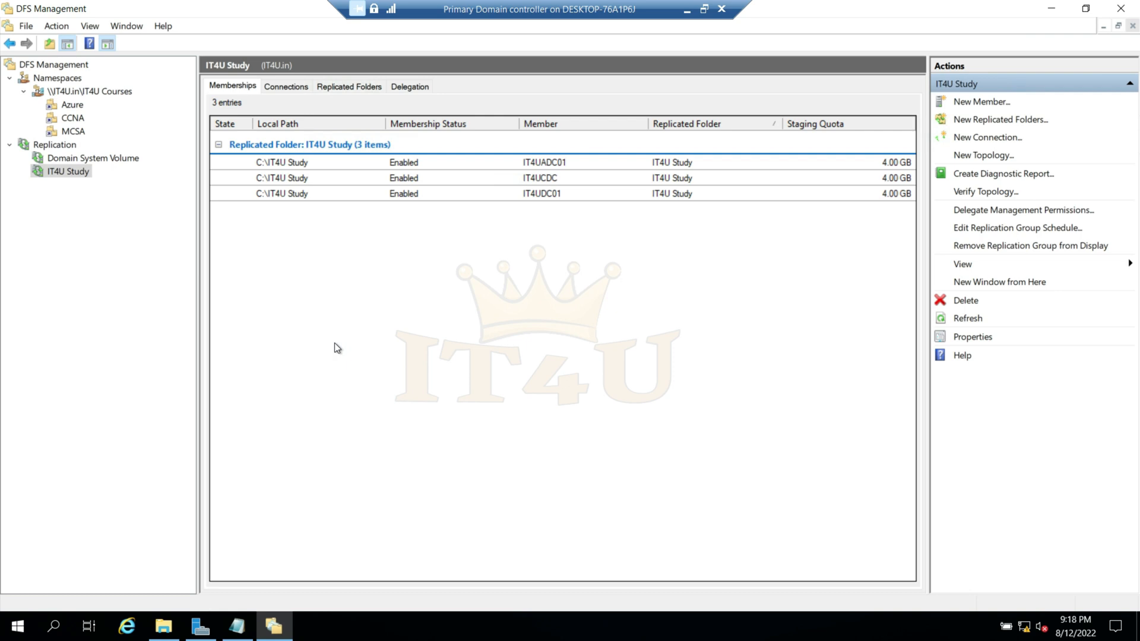